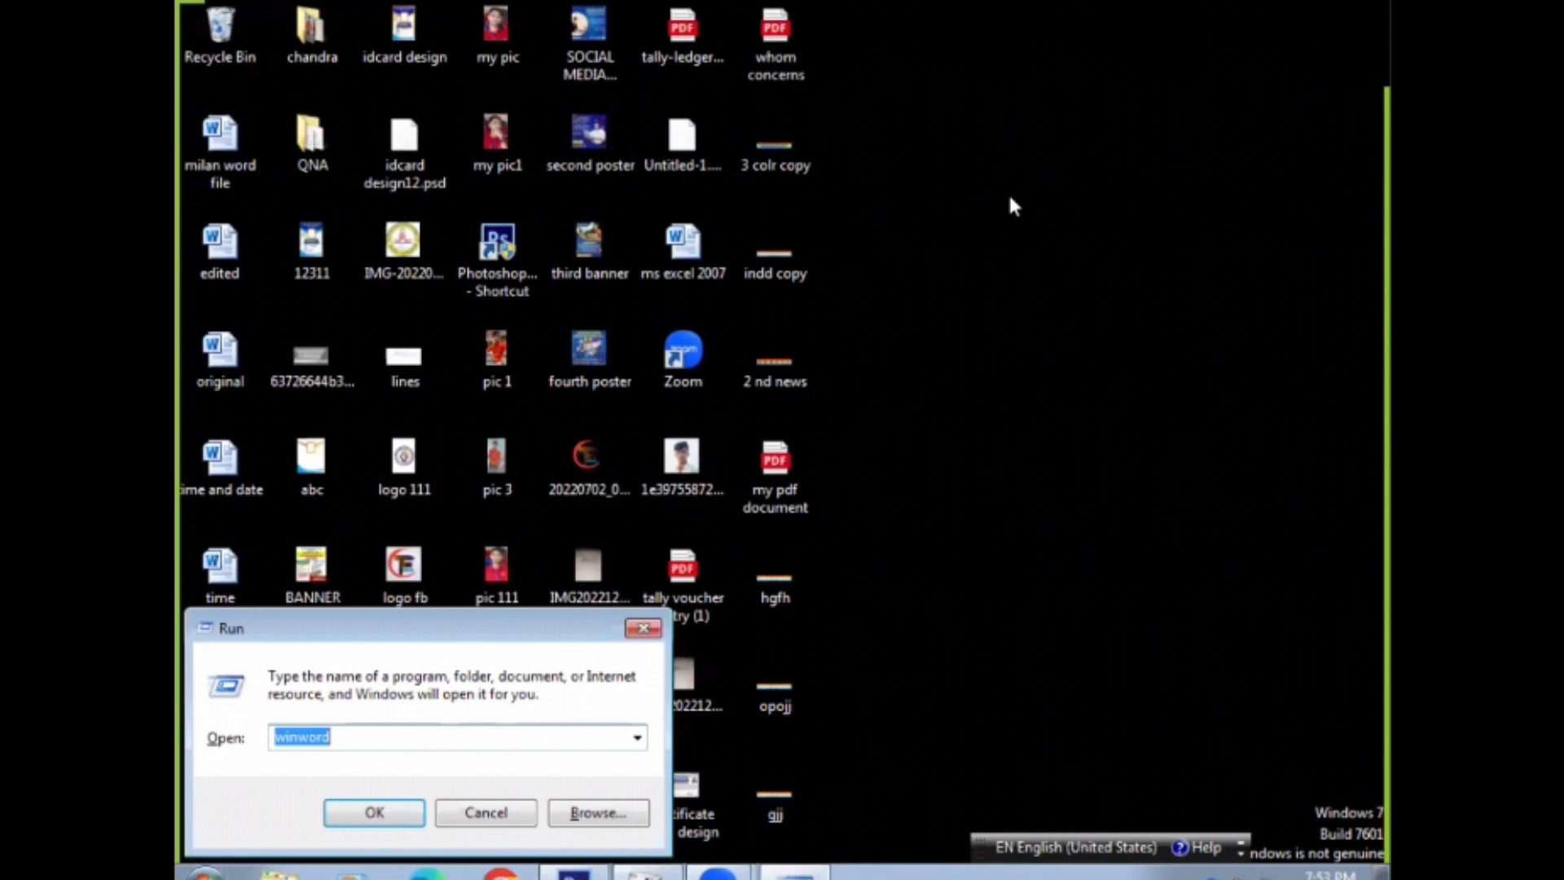
Launch Excel and apply all borders to the cell range A1:M22
text(excel)
key(Return)
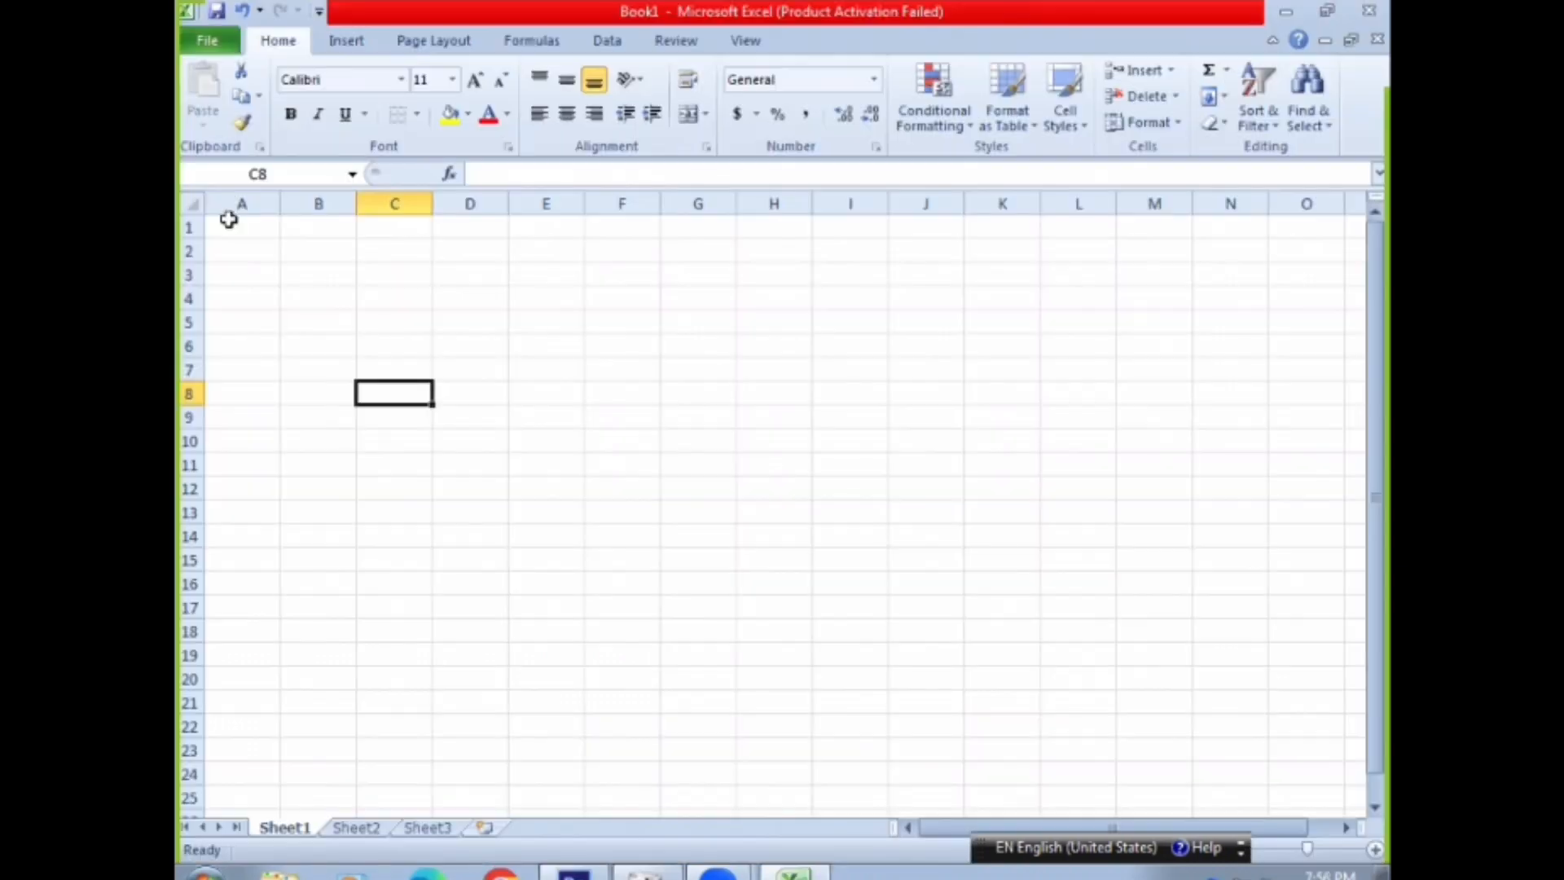
drag(228, 220, 1186, 727)
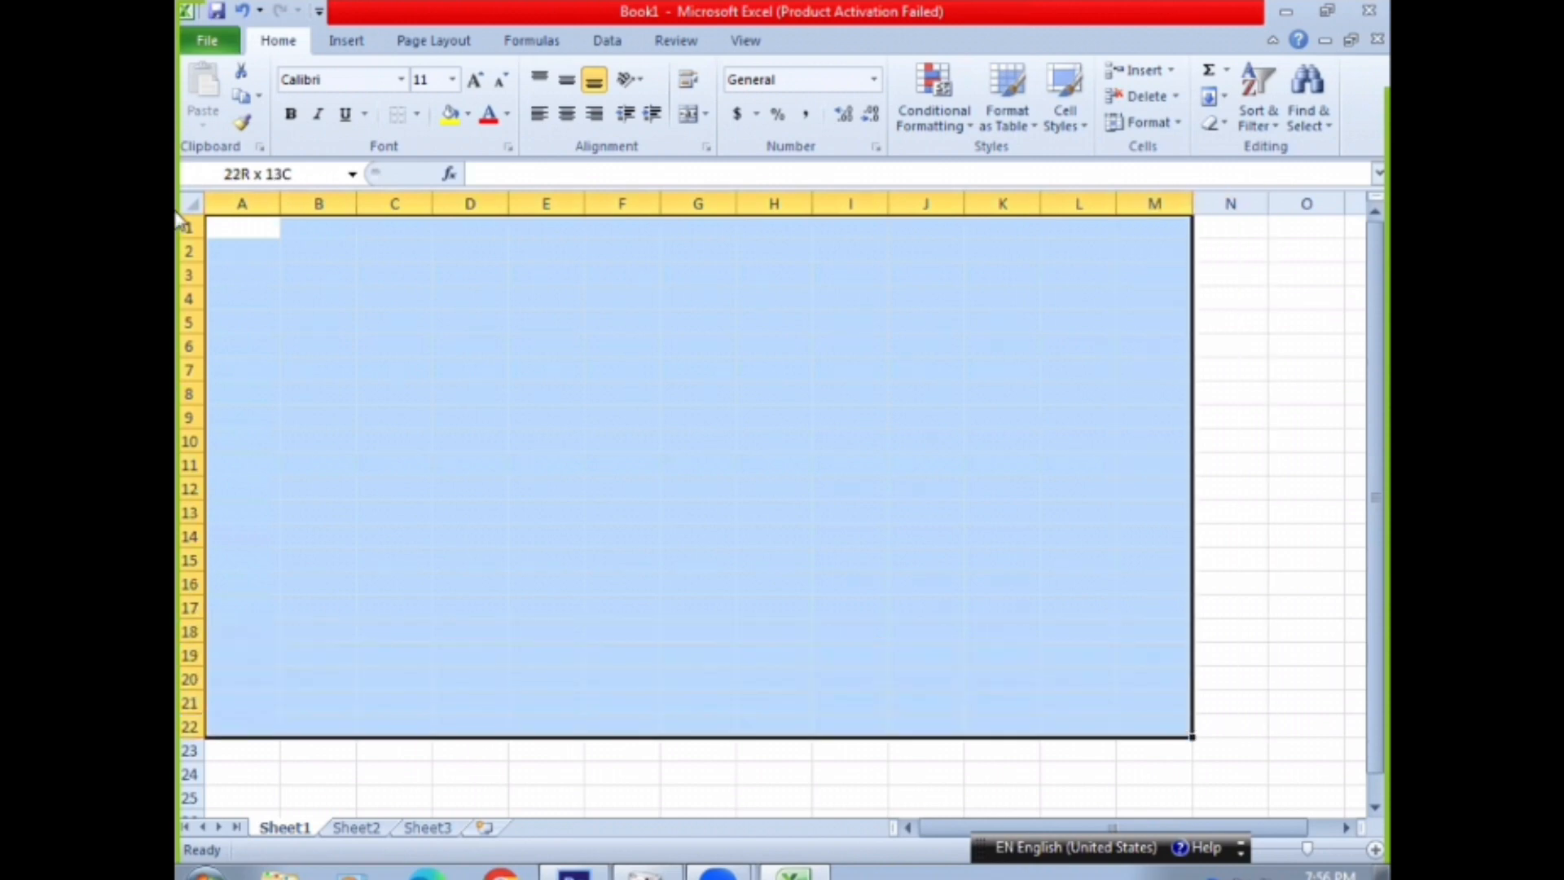
click(416, 114)
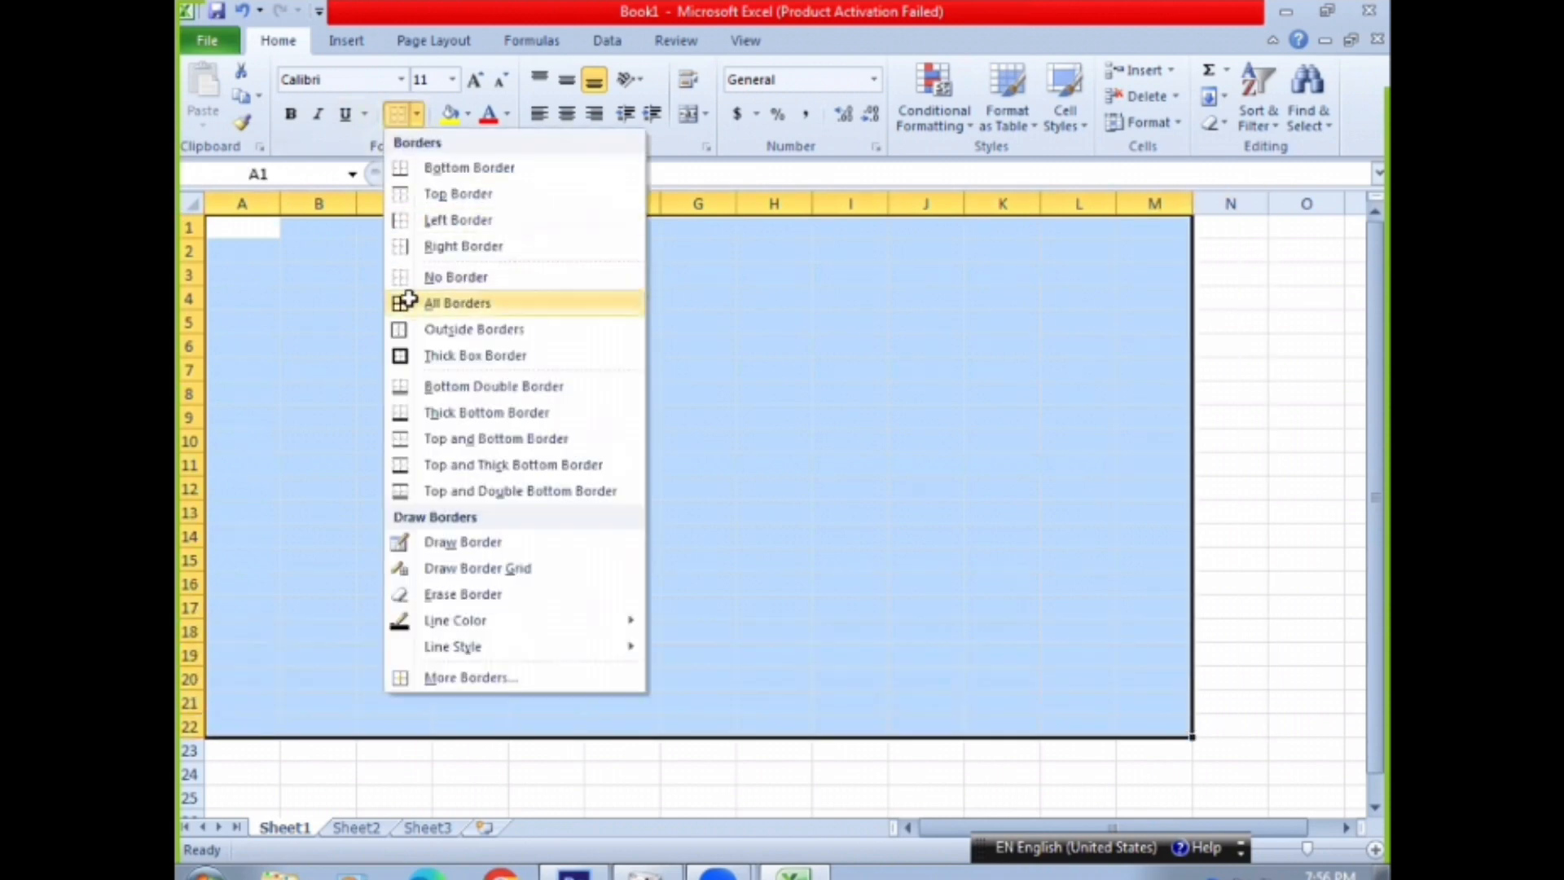
click(440, 301)
click(454, 328)
Merge and center cells A1:M2 into one title cell across the top of the table
drag(231, 221, 887, 255)
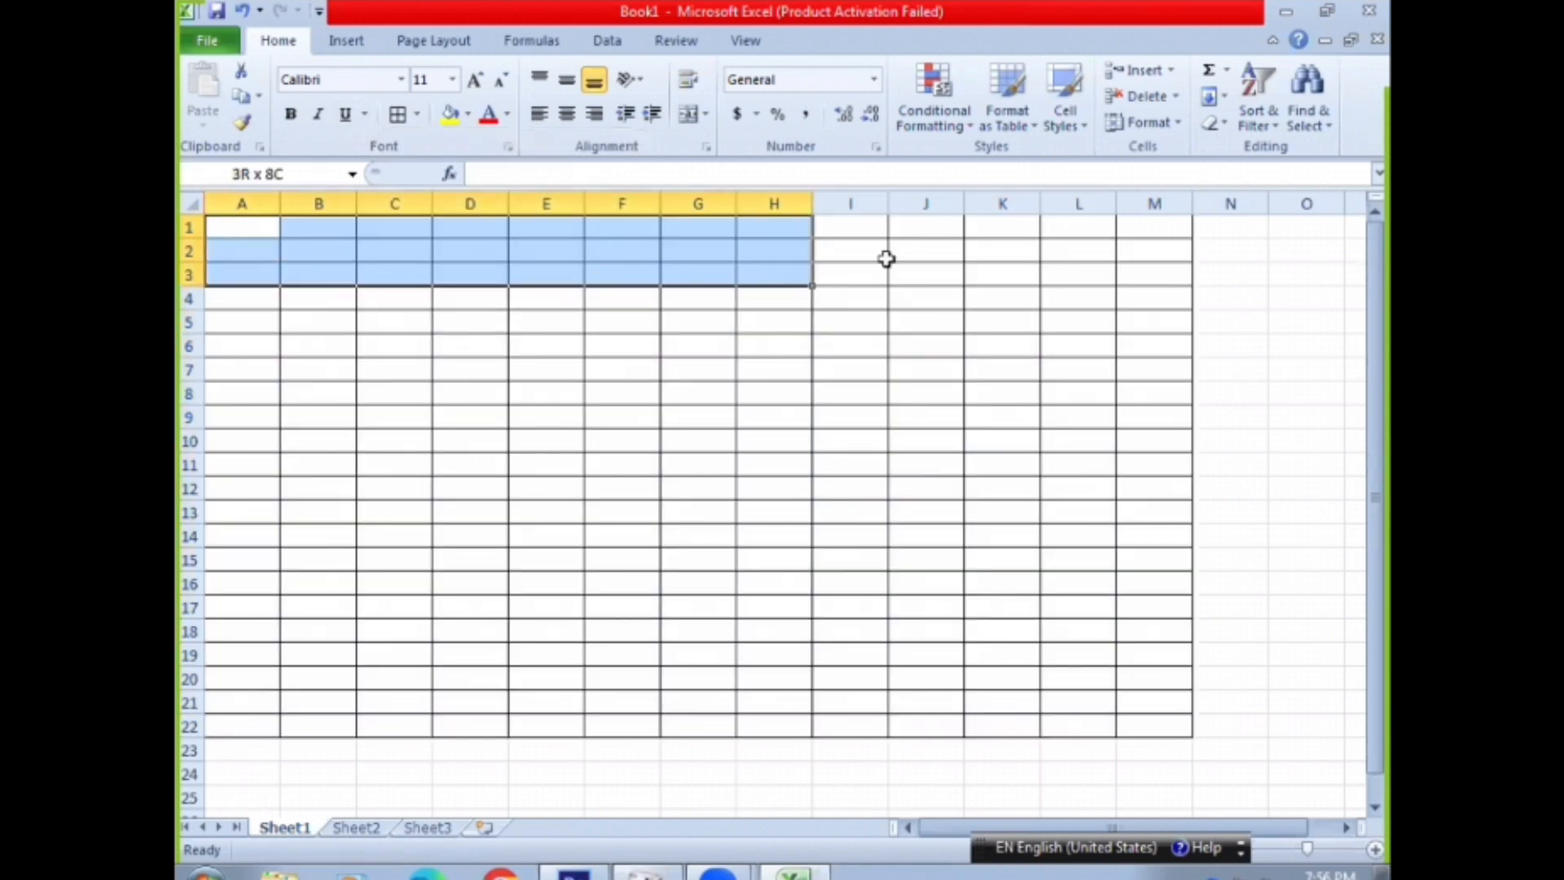
drag(1114, 248, 1146, 257)
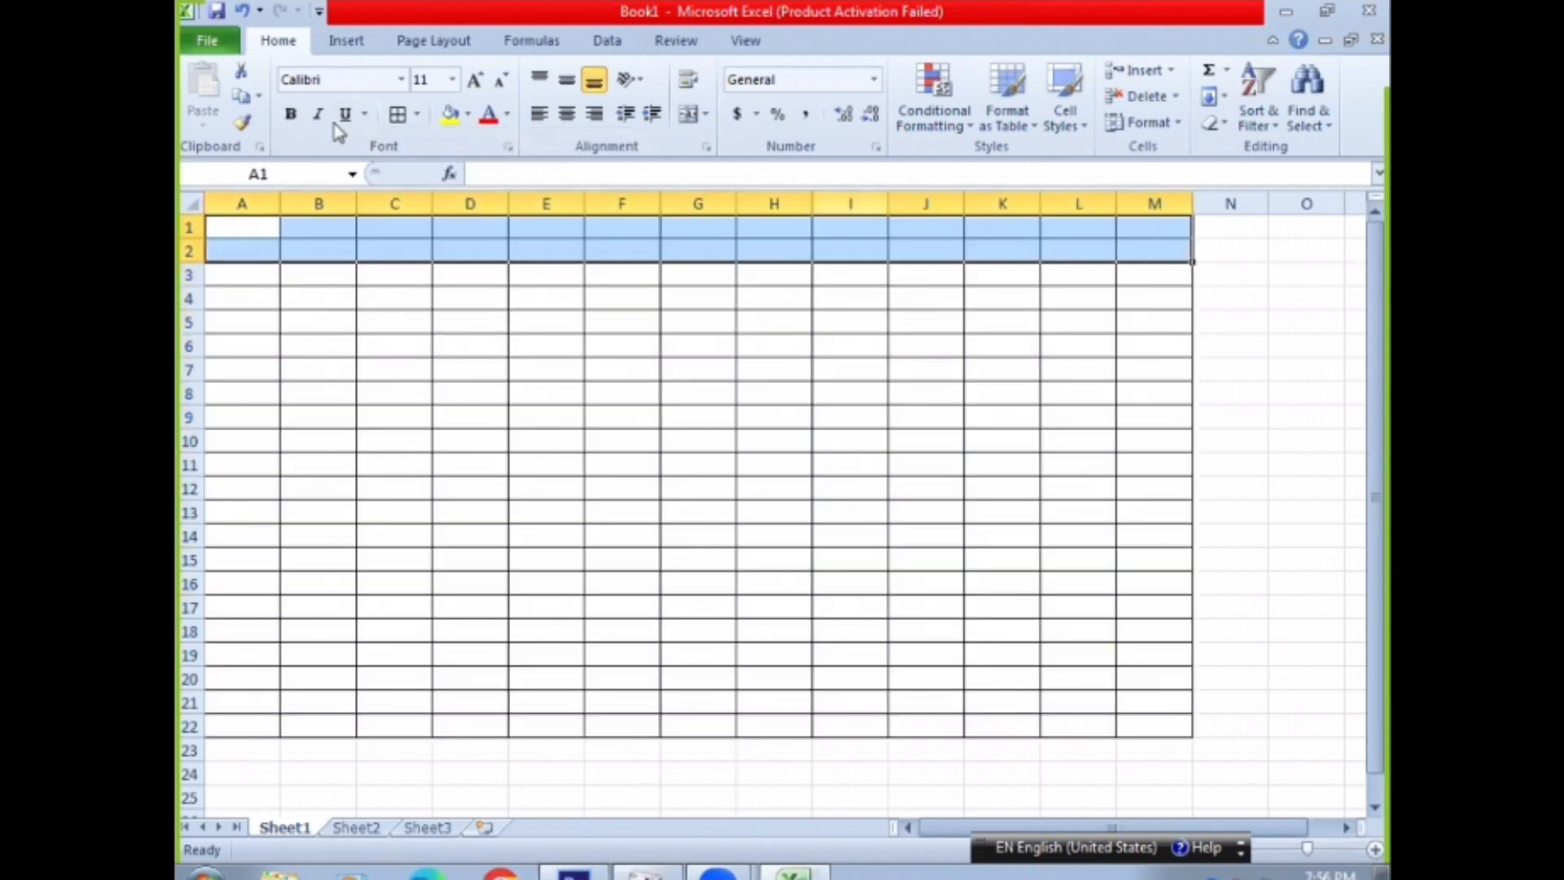
click(705, 116)
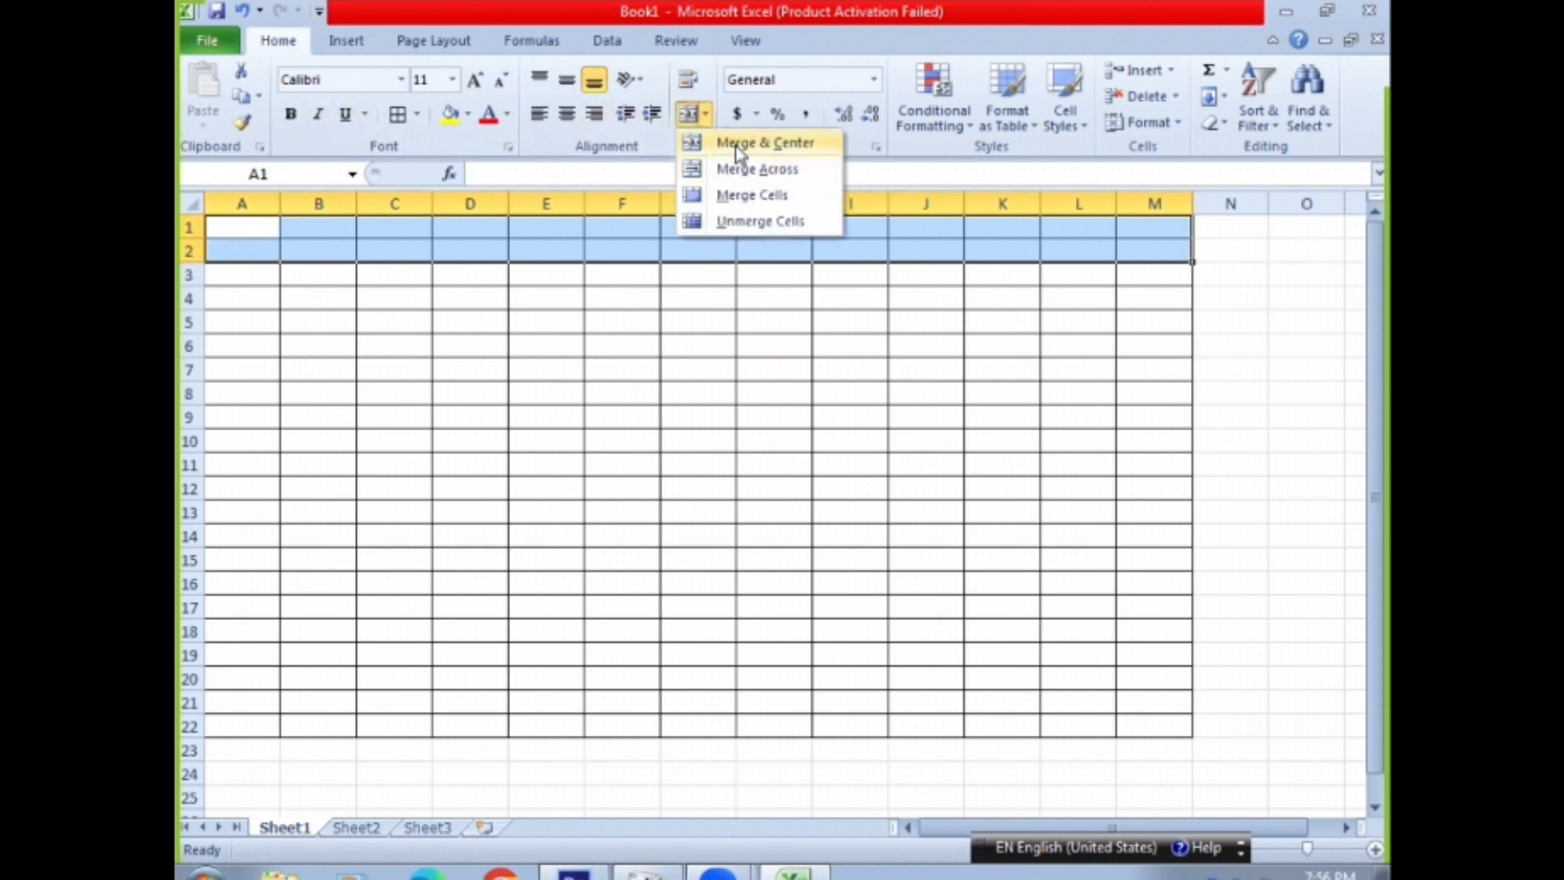
click(736, 145)
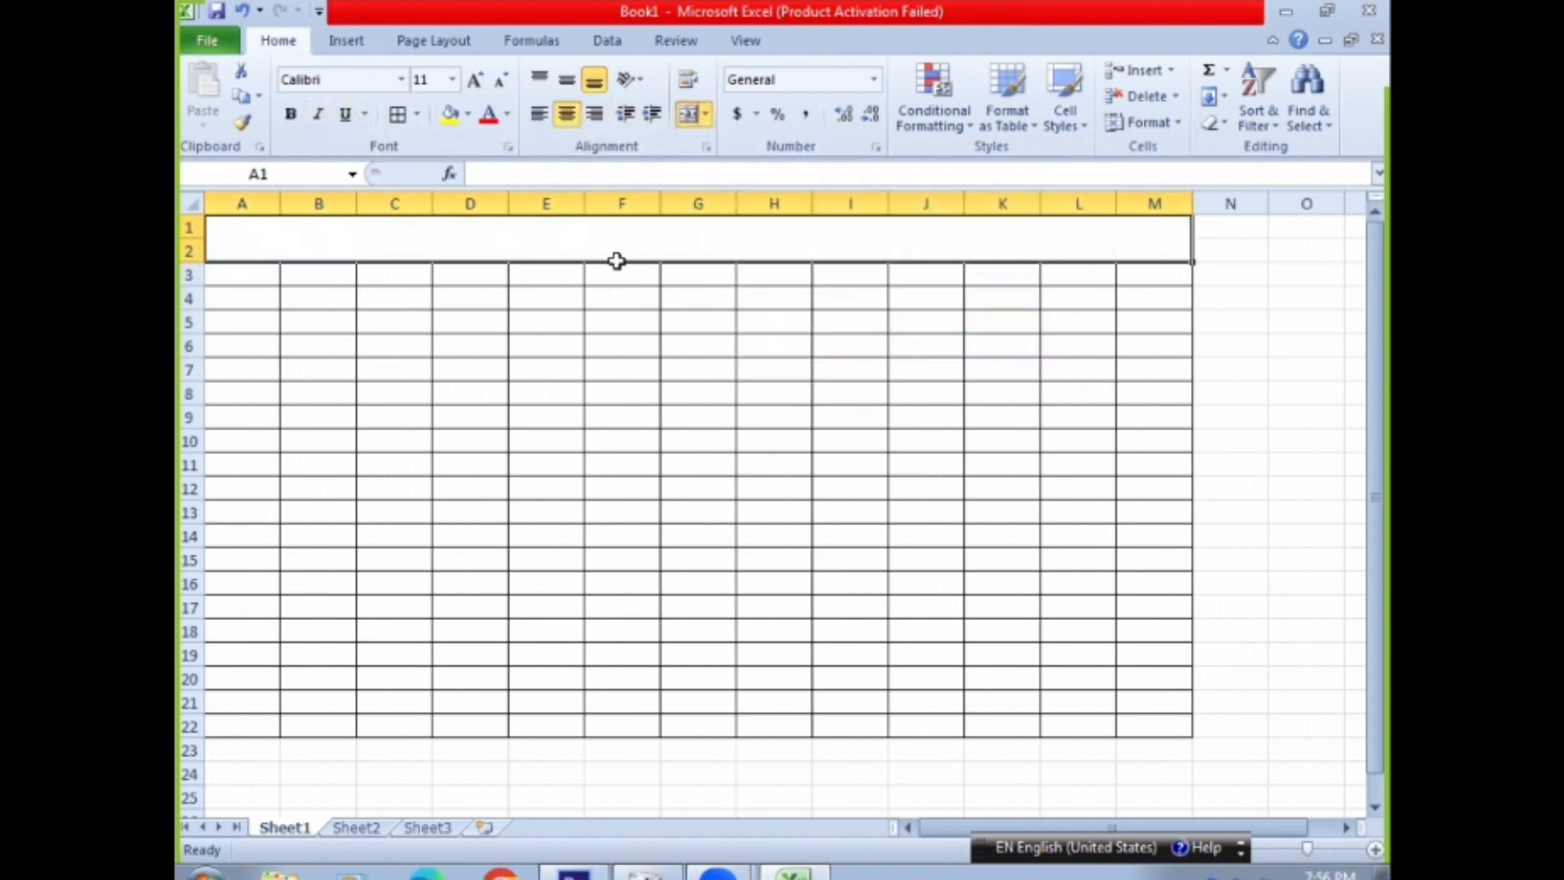
Enter the title "telephone bill" in the merged cell above the table
click(618, 298)
double_click(605, 237)
click(569, 303)
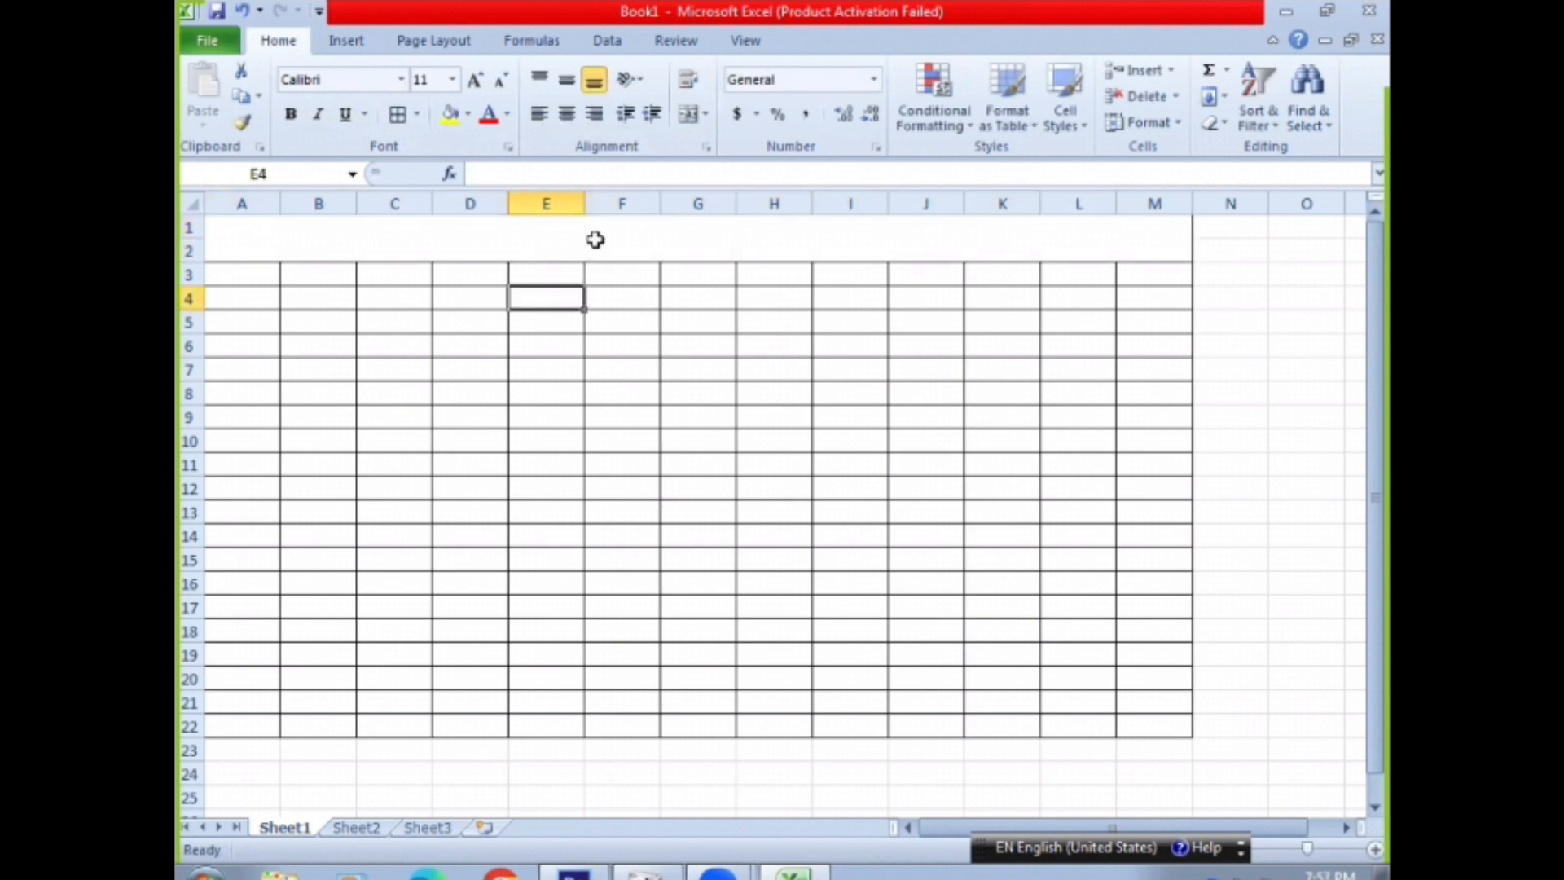
double_click(597, 241)
double_click(598, 240)
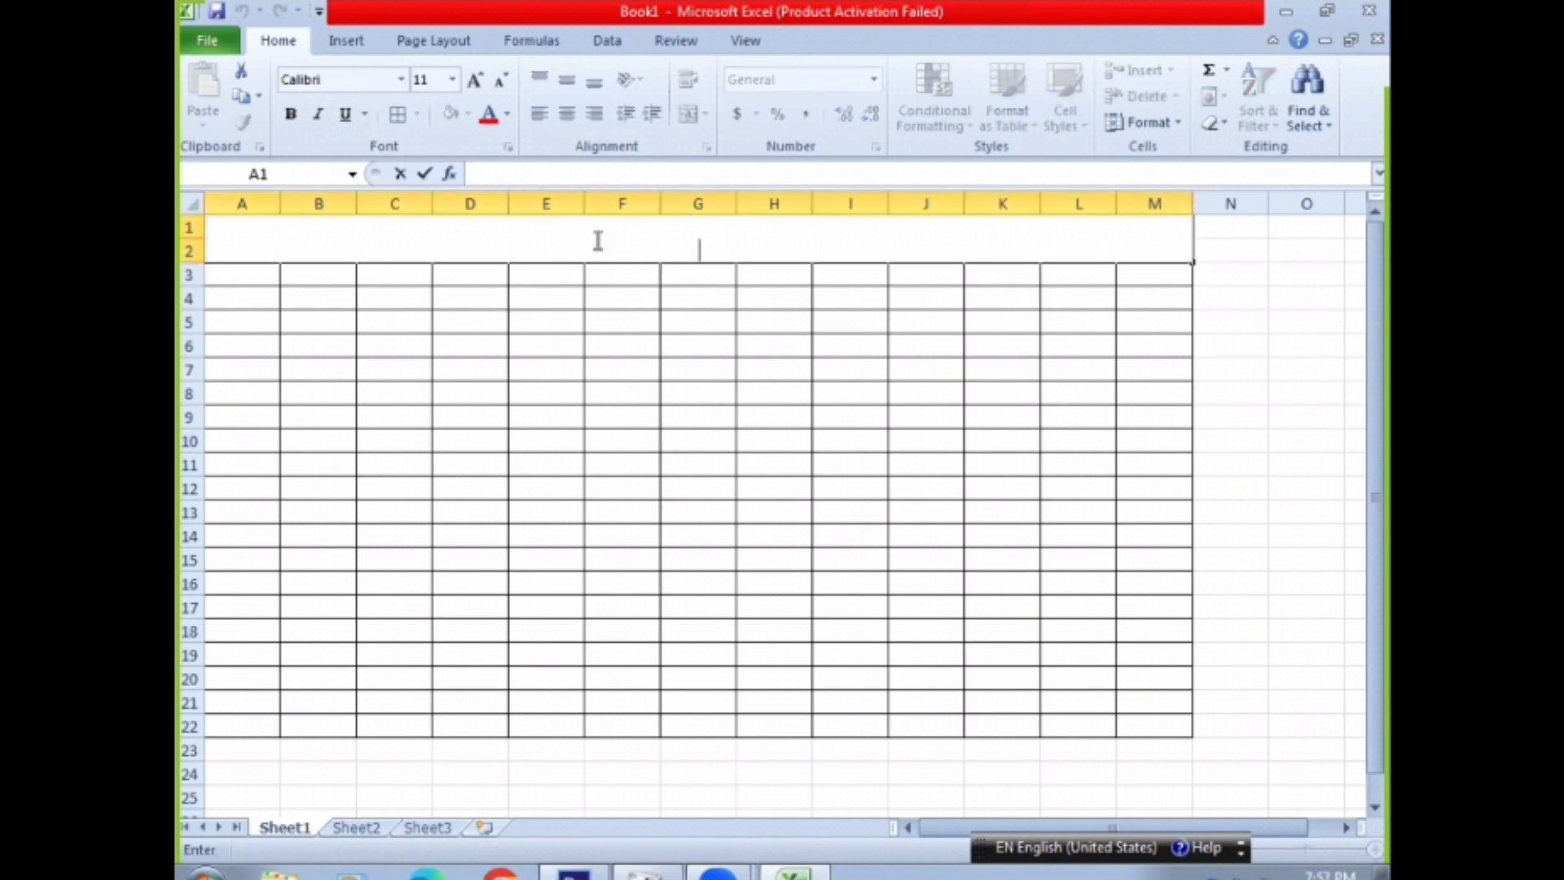
text(telepho)
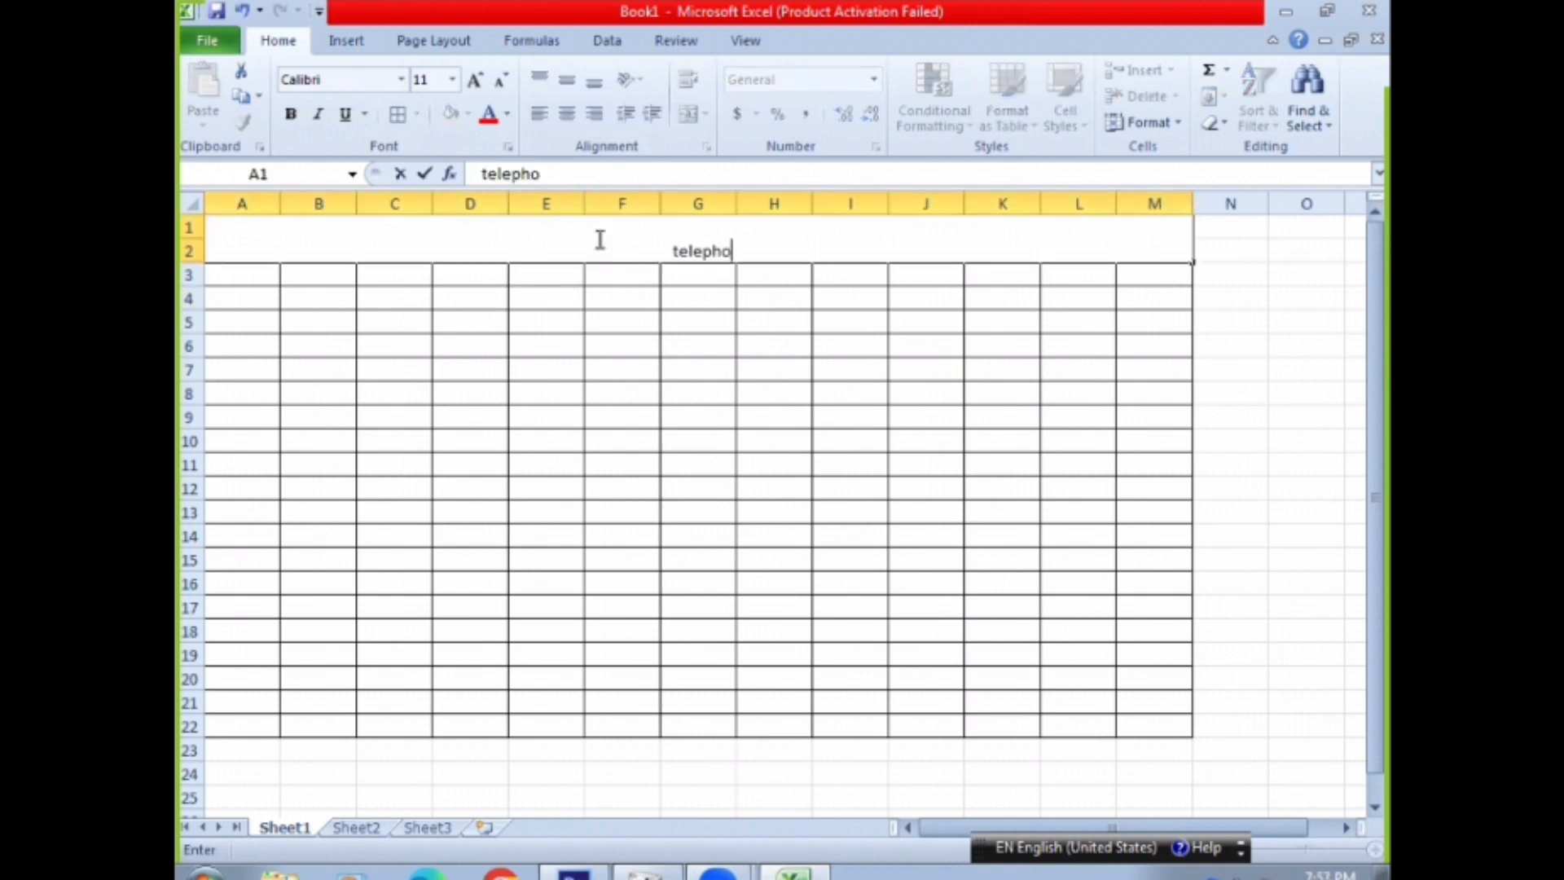
text(ne bill)
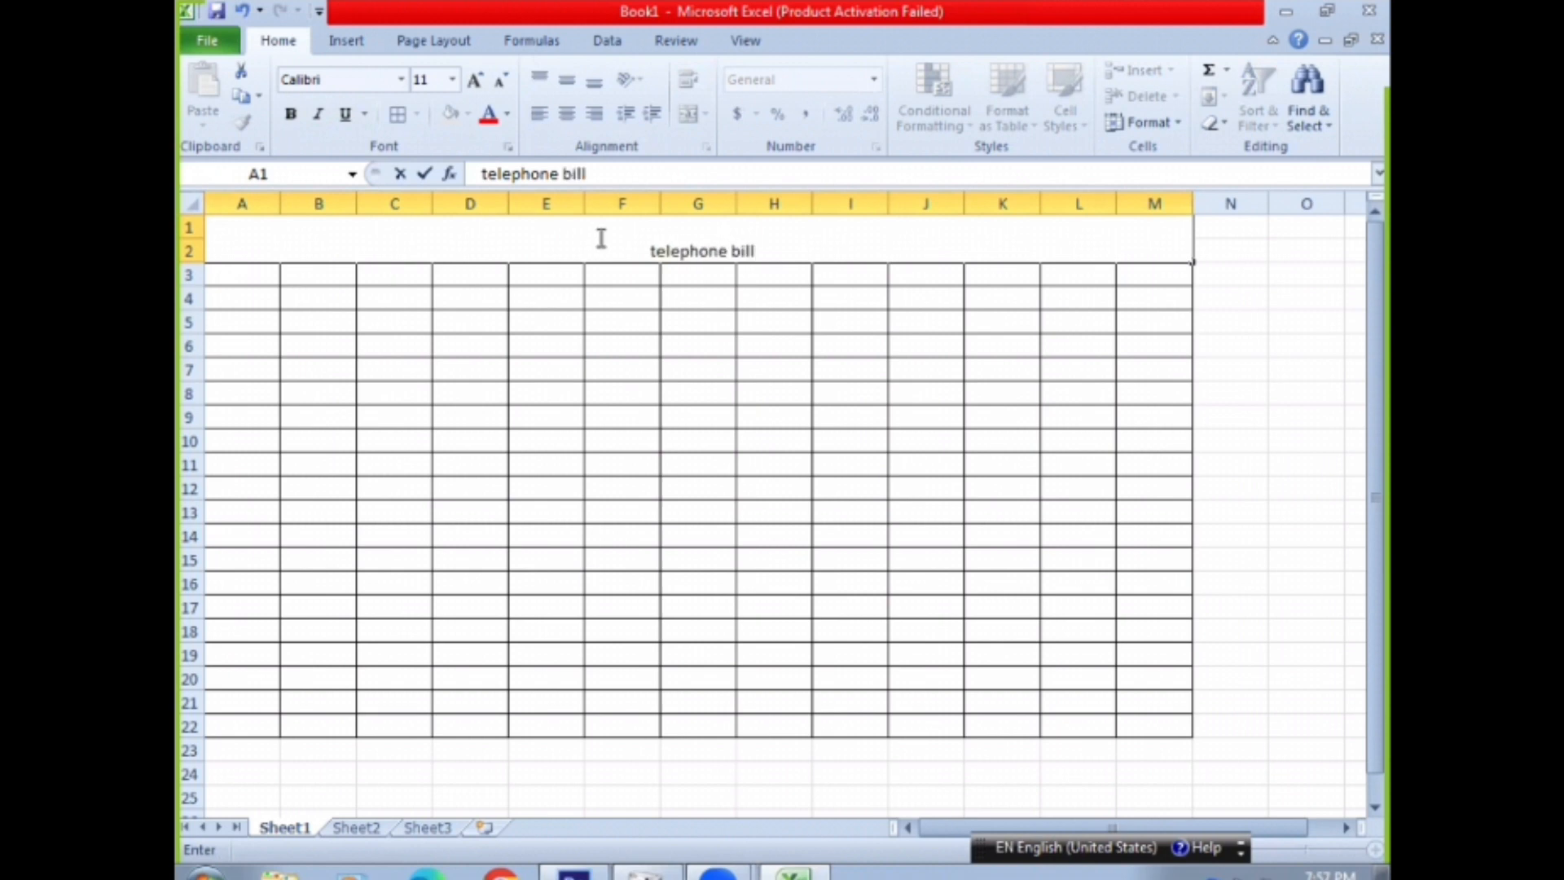
click(605, 341)
Enlarge the "telephone bill" title to font size 24
click(694, 249)
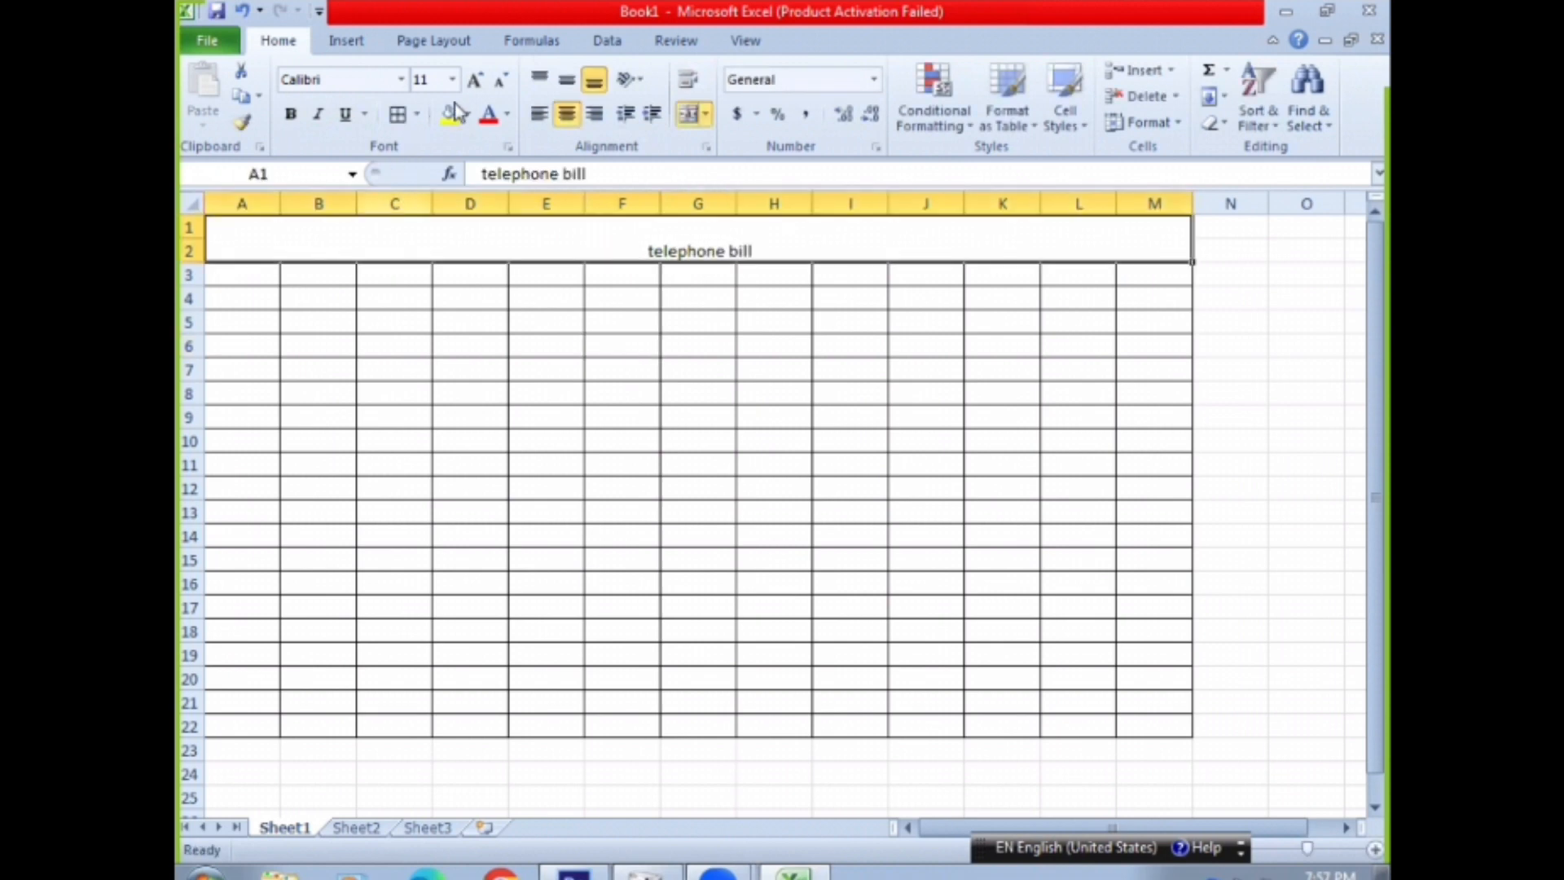
click(474, 80)
click(474, 80)
click(474, 80)
click(474, 80)
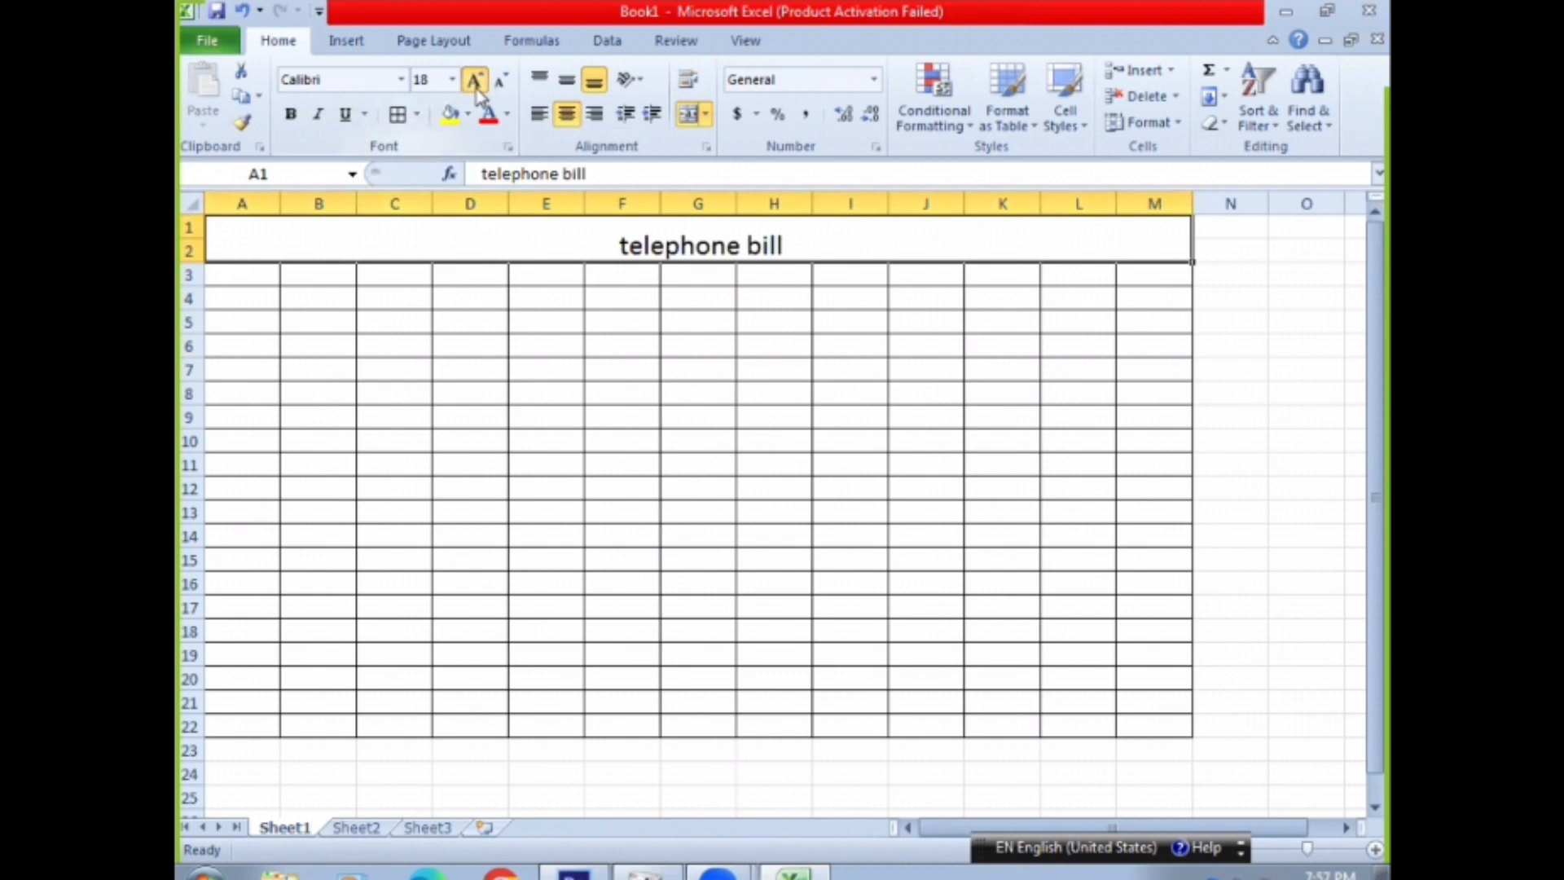
click(474, 80)
click(474, 79)
click(474, 80)
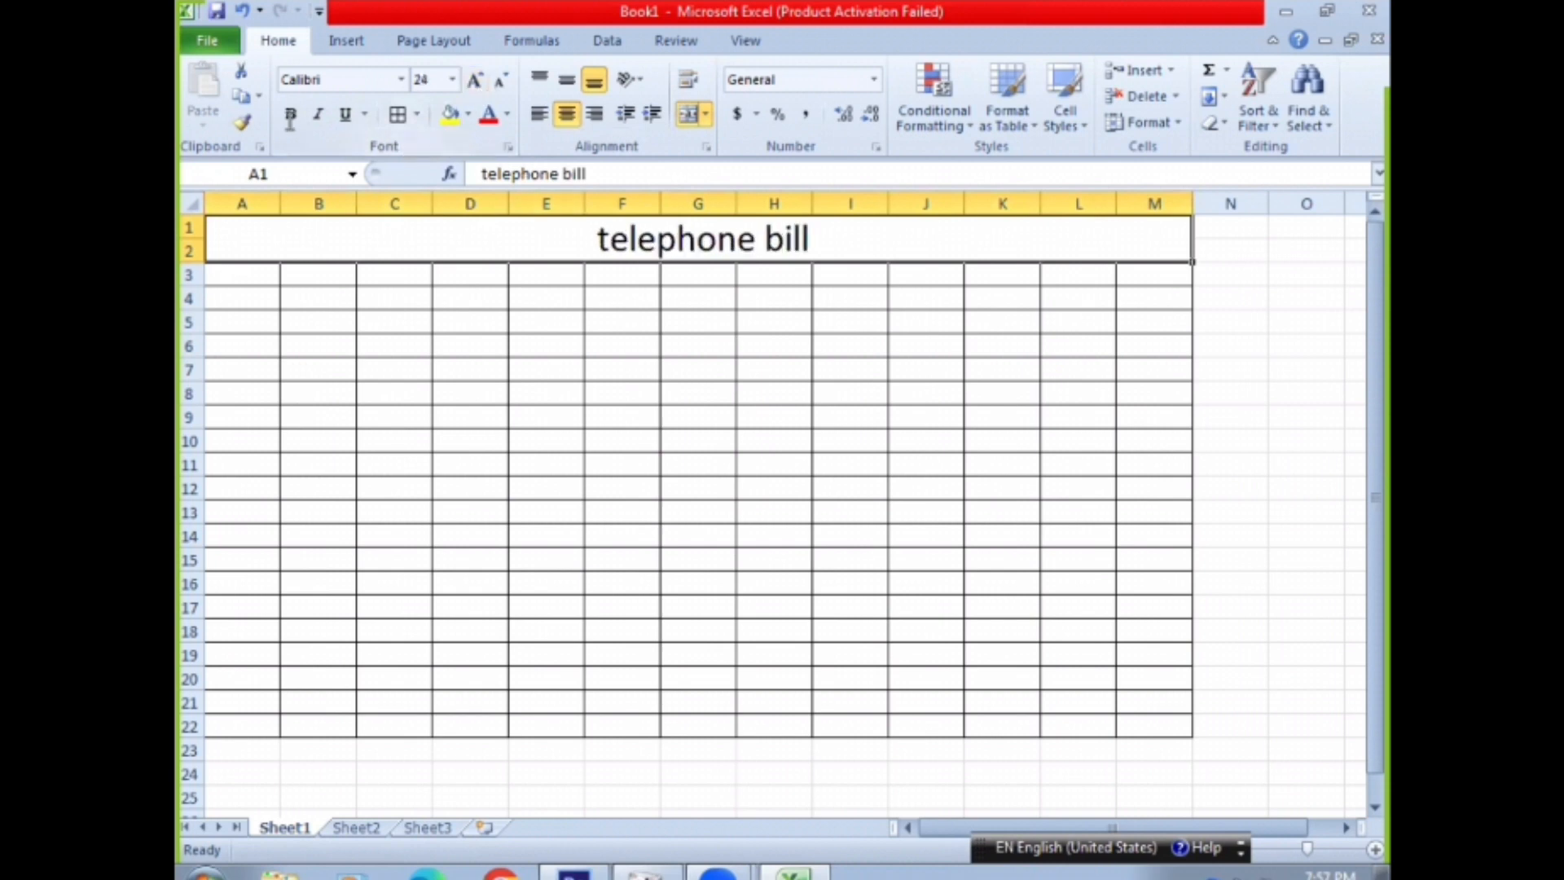
Fill the merged title cell with light blue and make its text bold
click(468, 114)
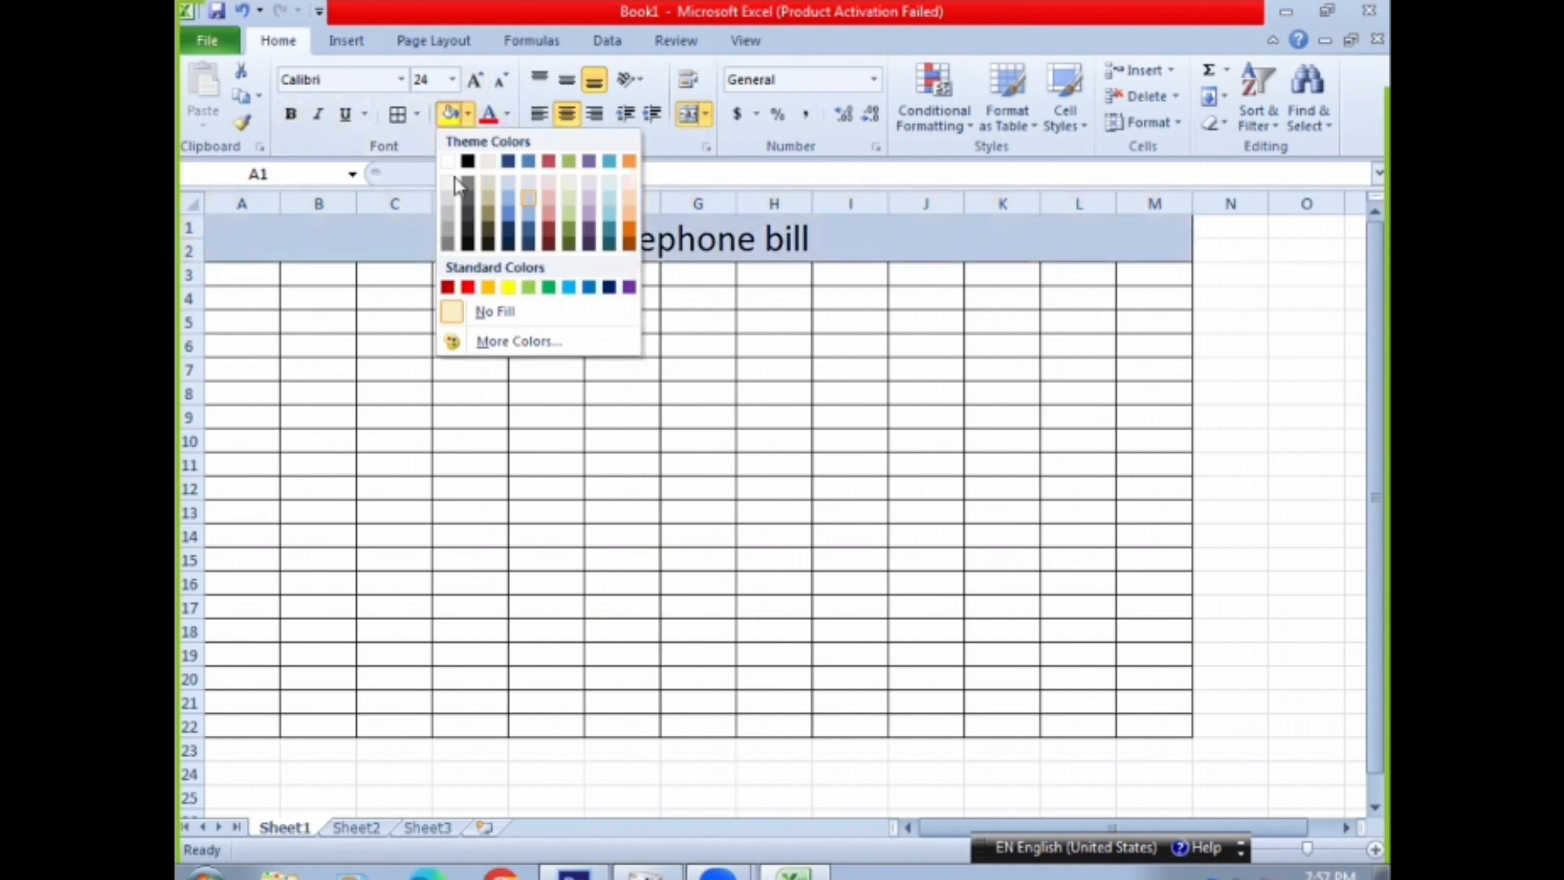
click(528, 198)
click(288, 118)
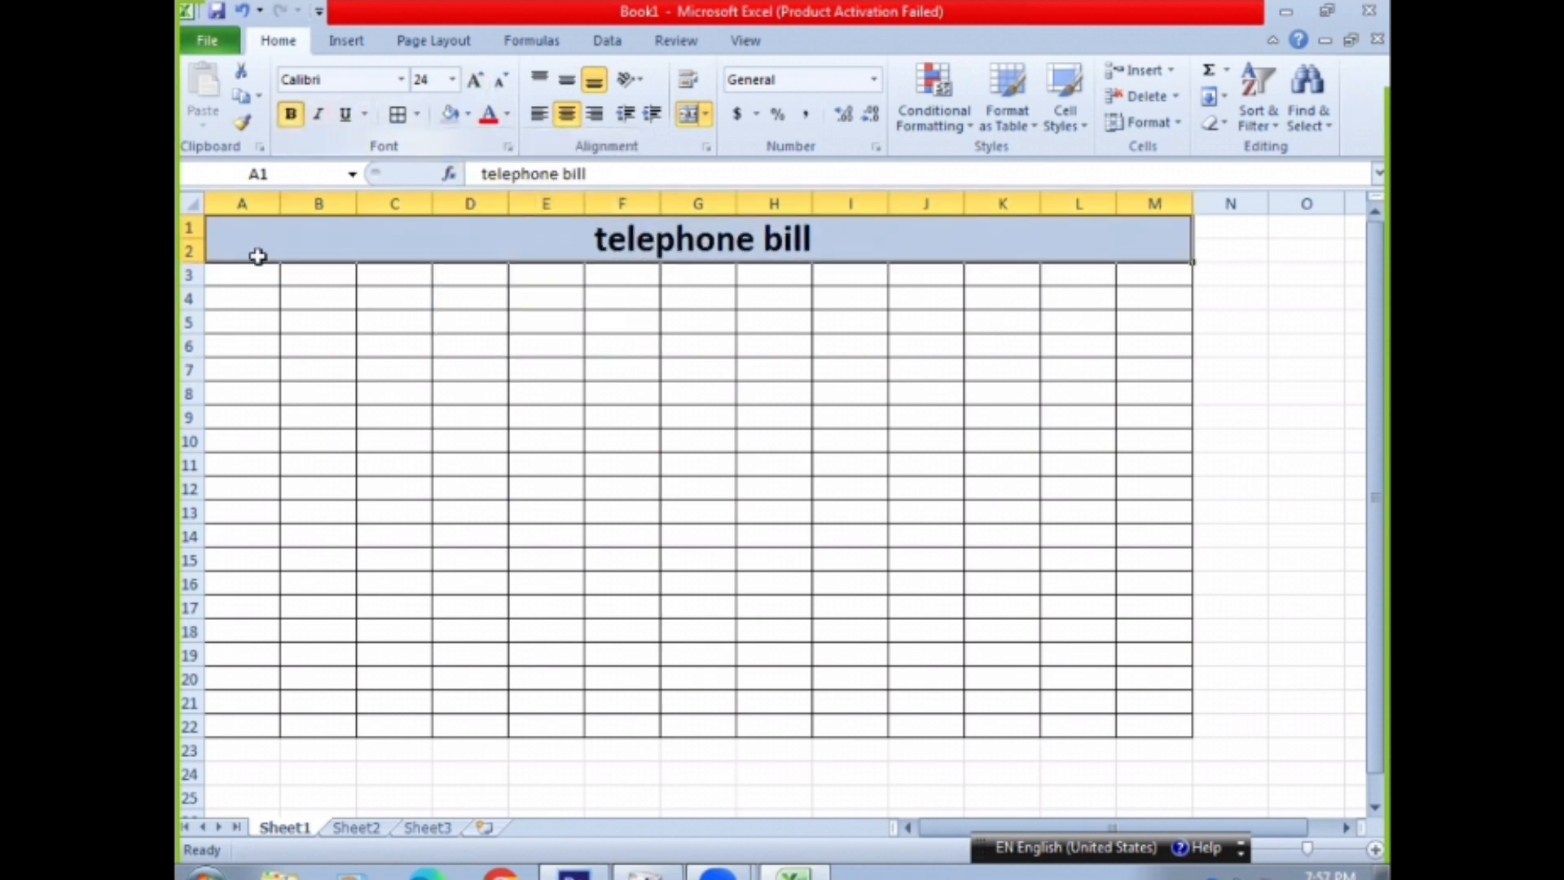
Enter the heading "sn" in cell A3 and make it bold
click(247, 275)
text(sn)
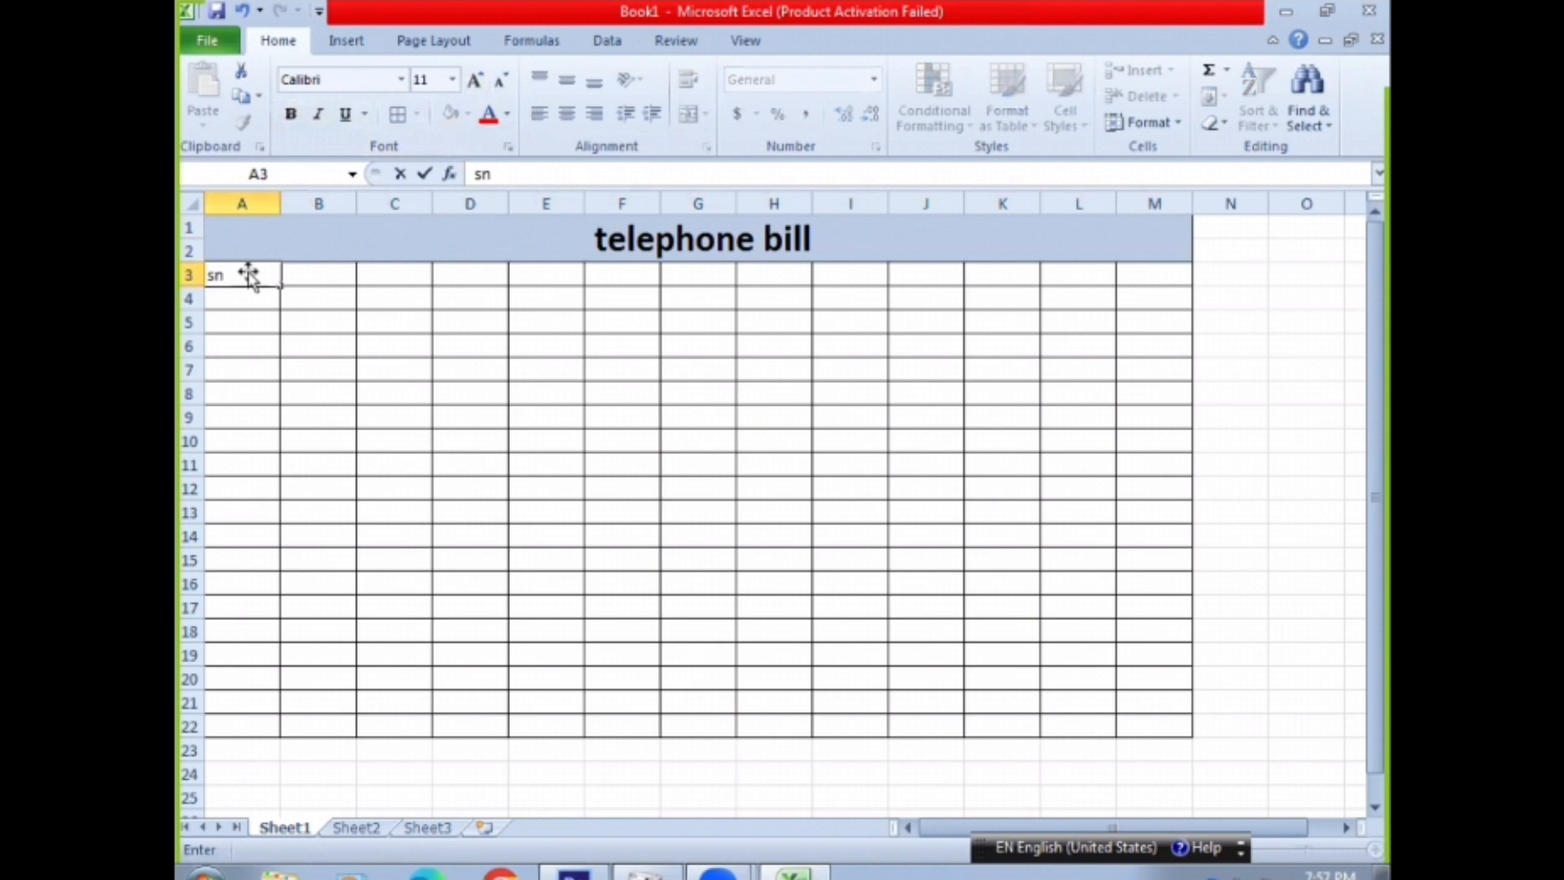
key(Tab)
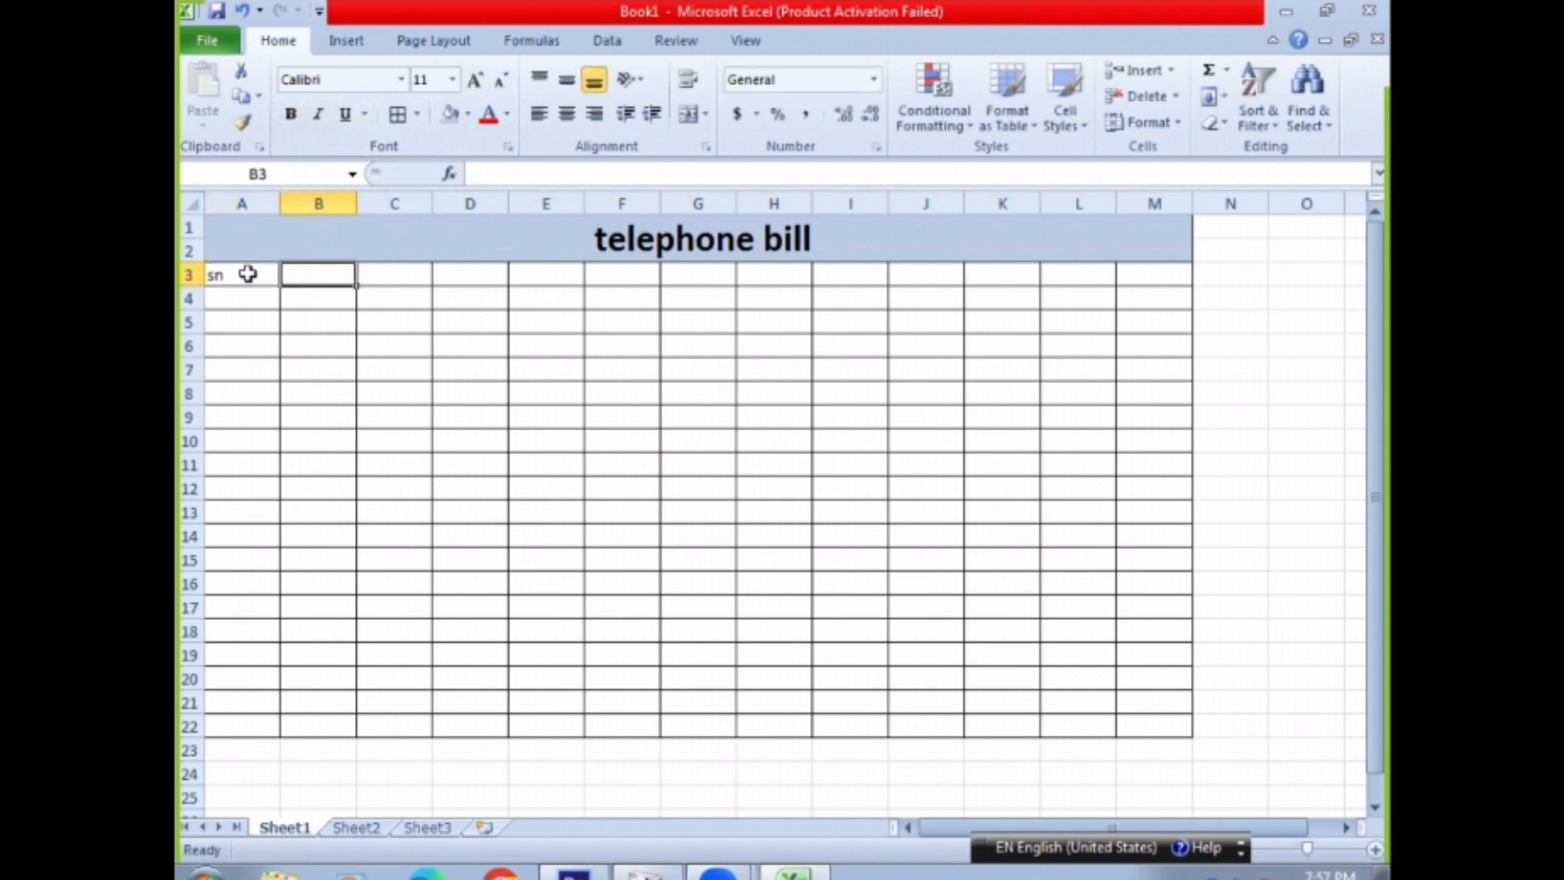
click(246, 273)
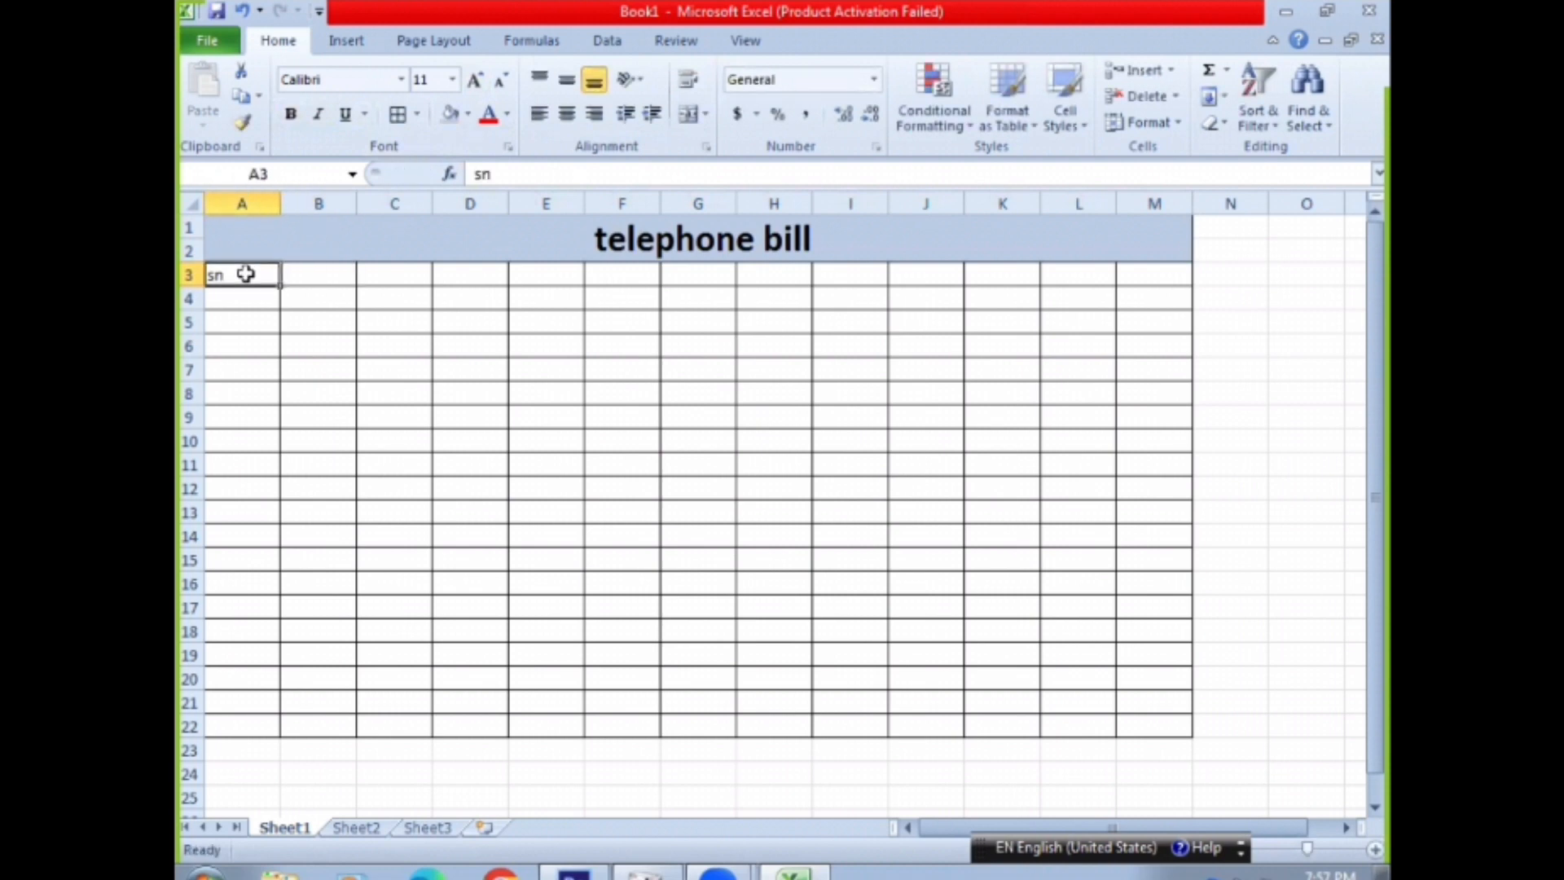
click(289, 115)
click(286, 295)
Enter the column headings "name", "address" and "phone no" in cells B3 to D3
click(300, 276)
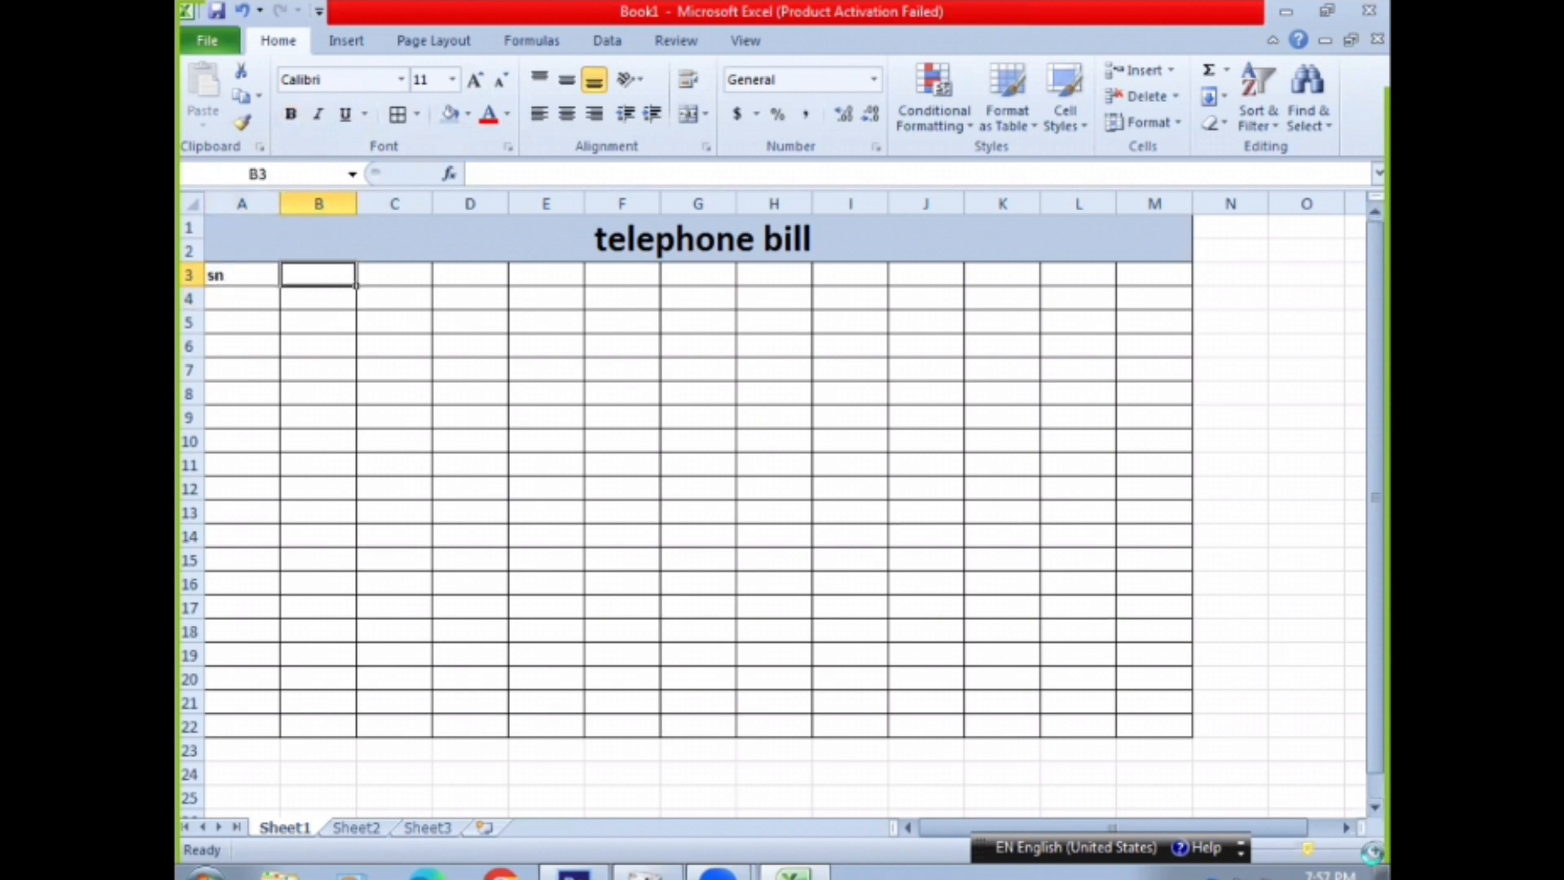
click(1373, 852)
text(name)
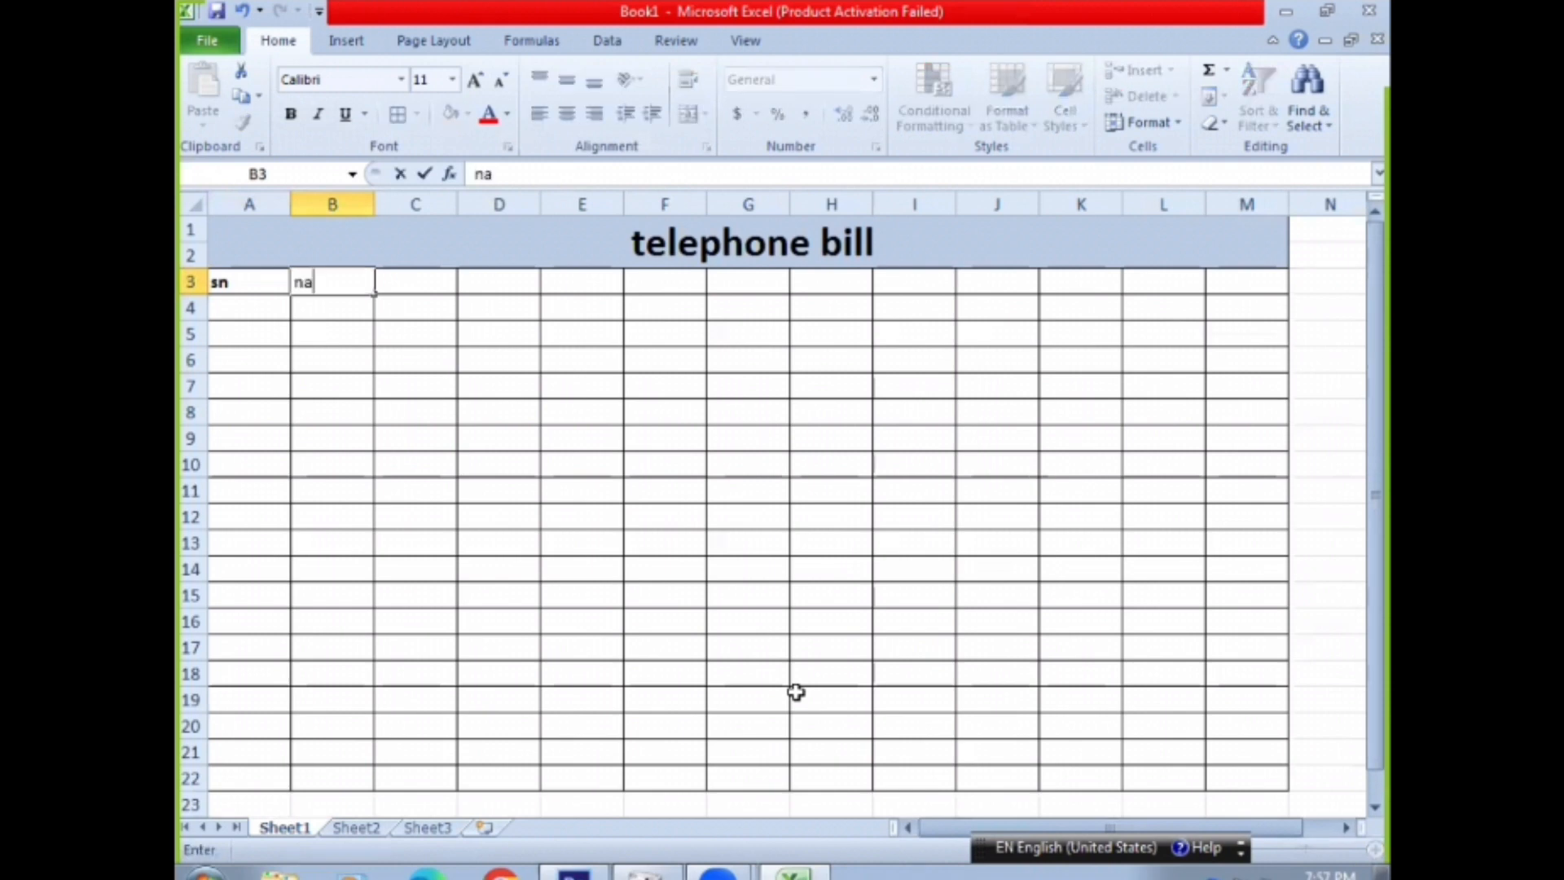
key(Tab)
text(a)
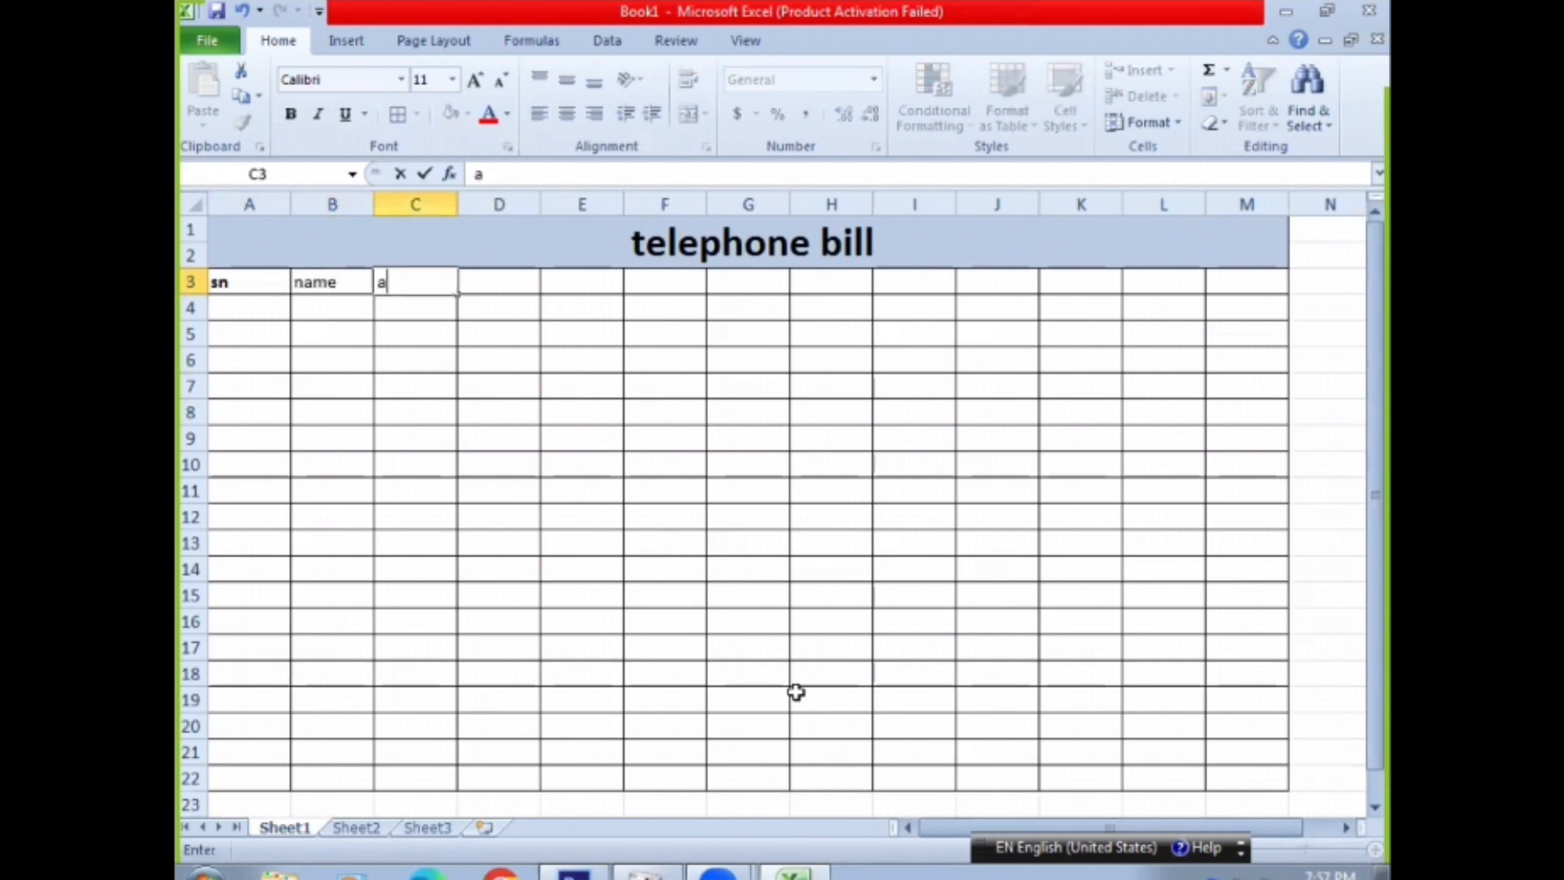
text(ddredd)
key(BackSpace)
key(BackSpace)
text(ss)
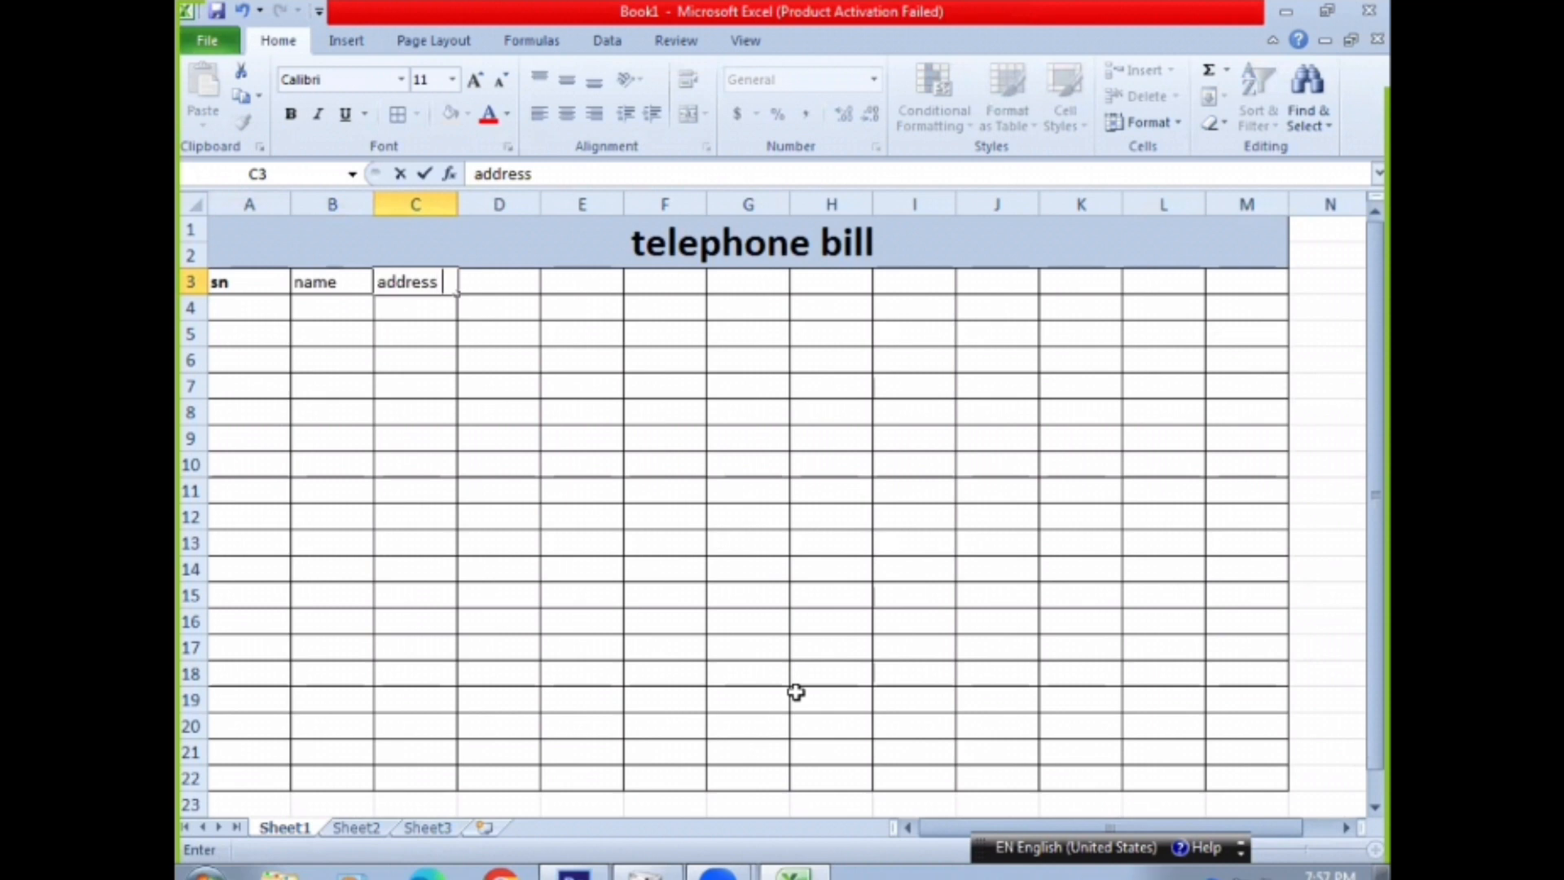
key(Tab)
text(phone no)
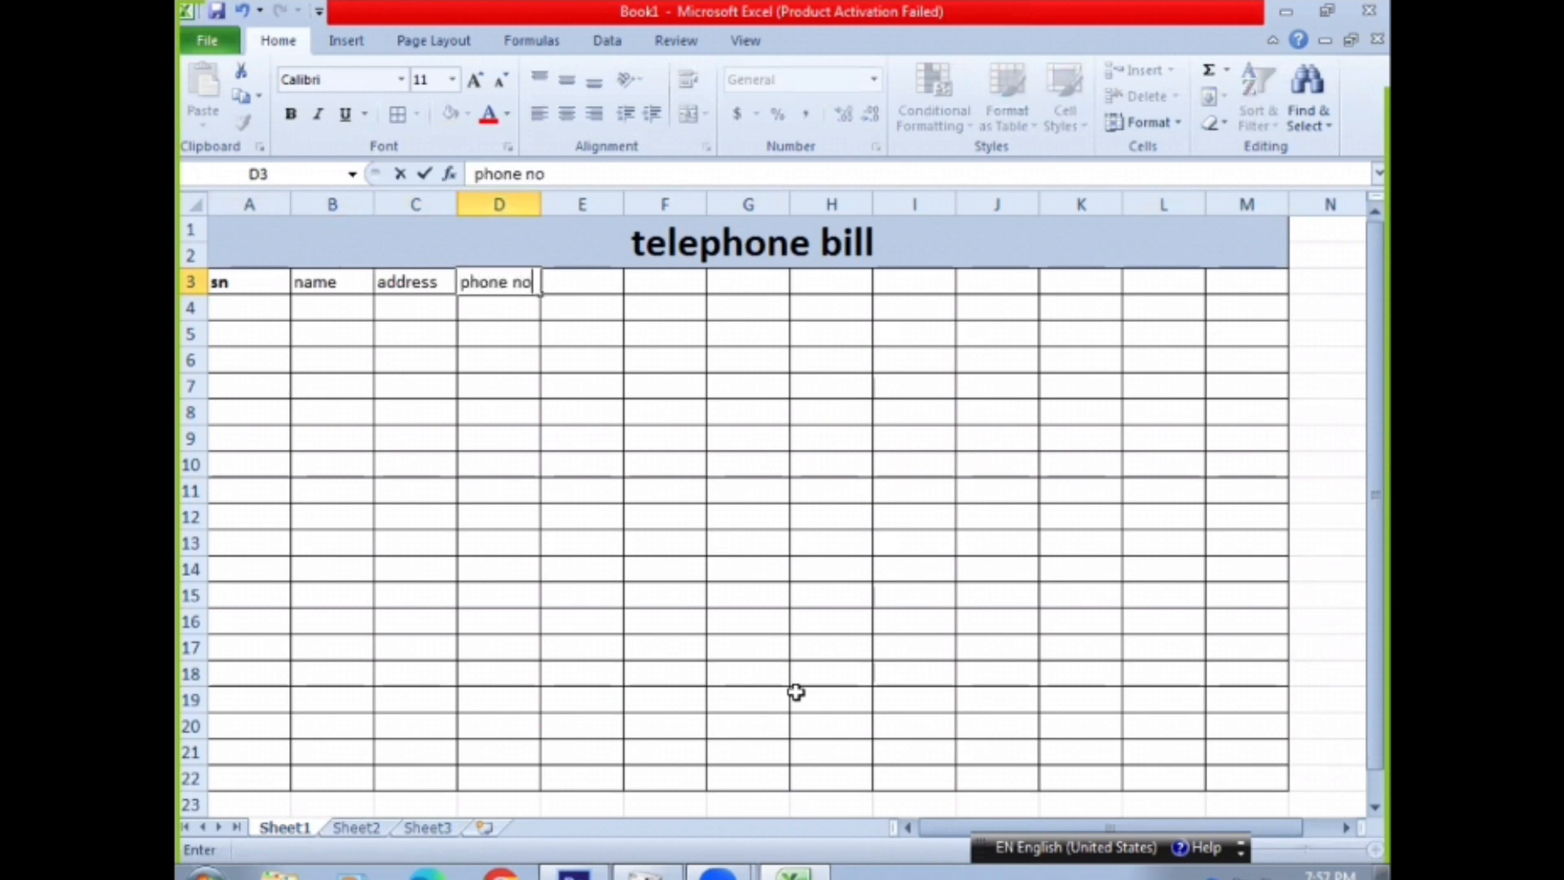
key(Tab)
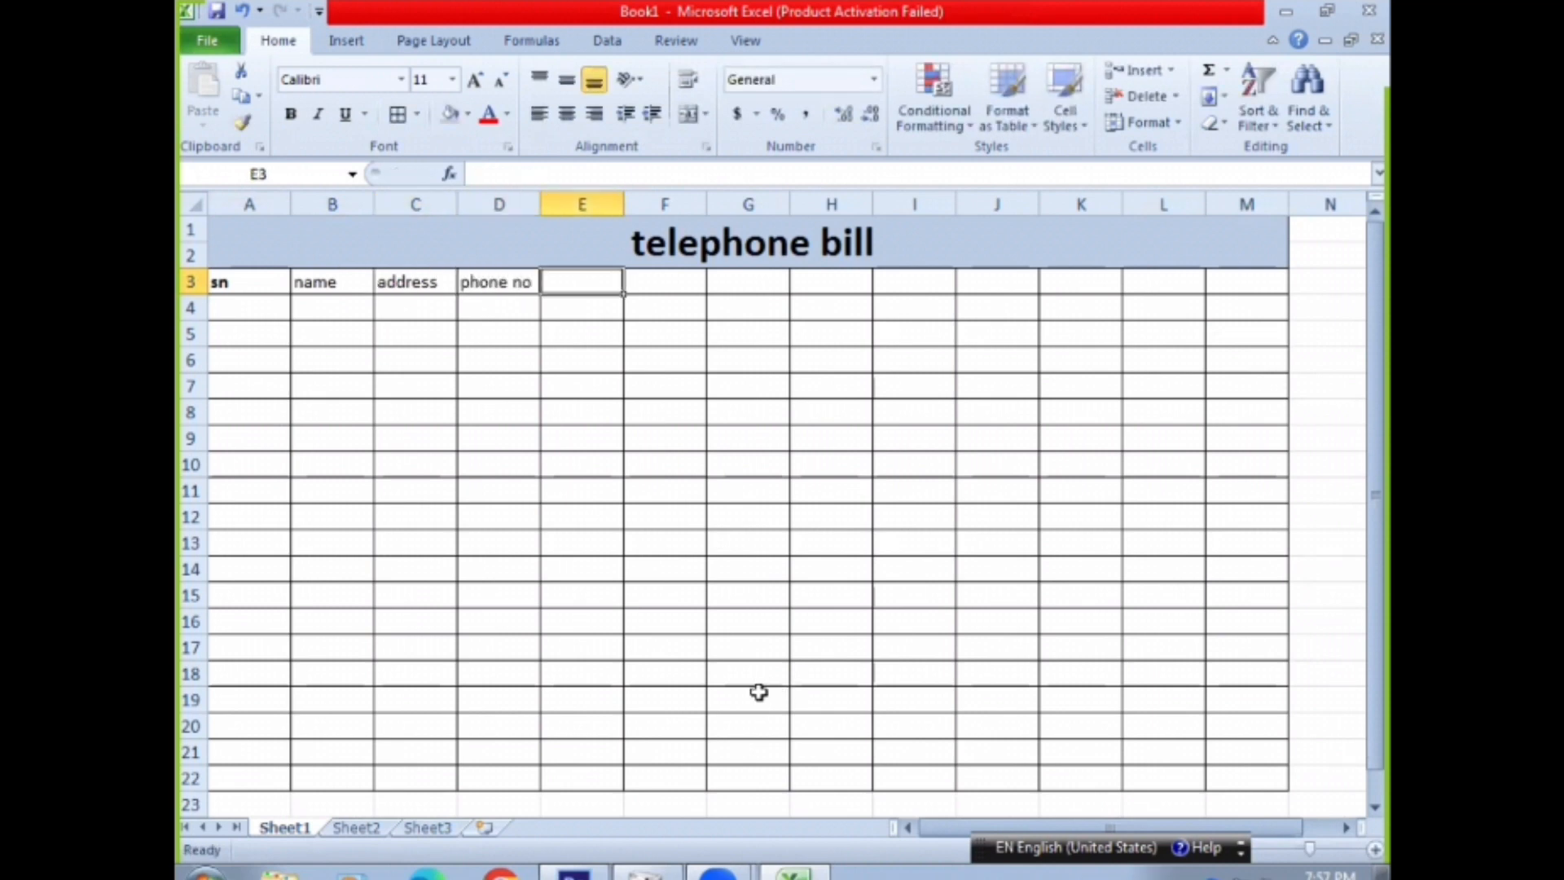
Make the whole heading row 3 bold
drag(321, 284, 513, 285)
click(190, 282)
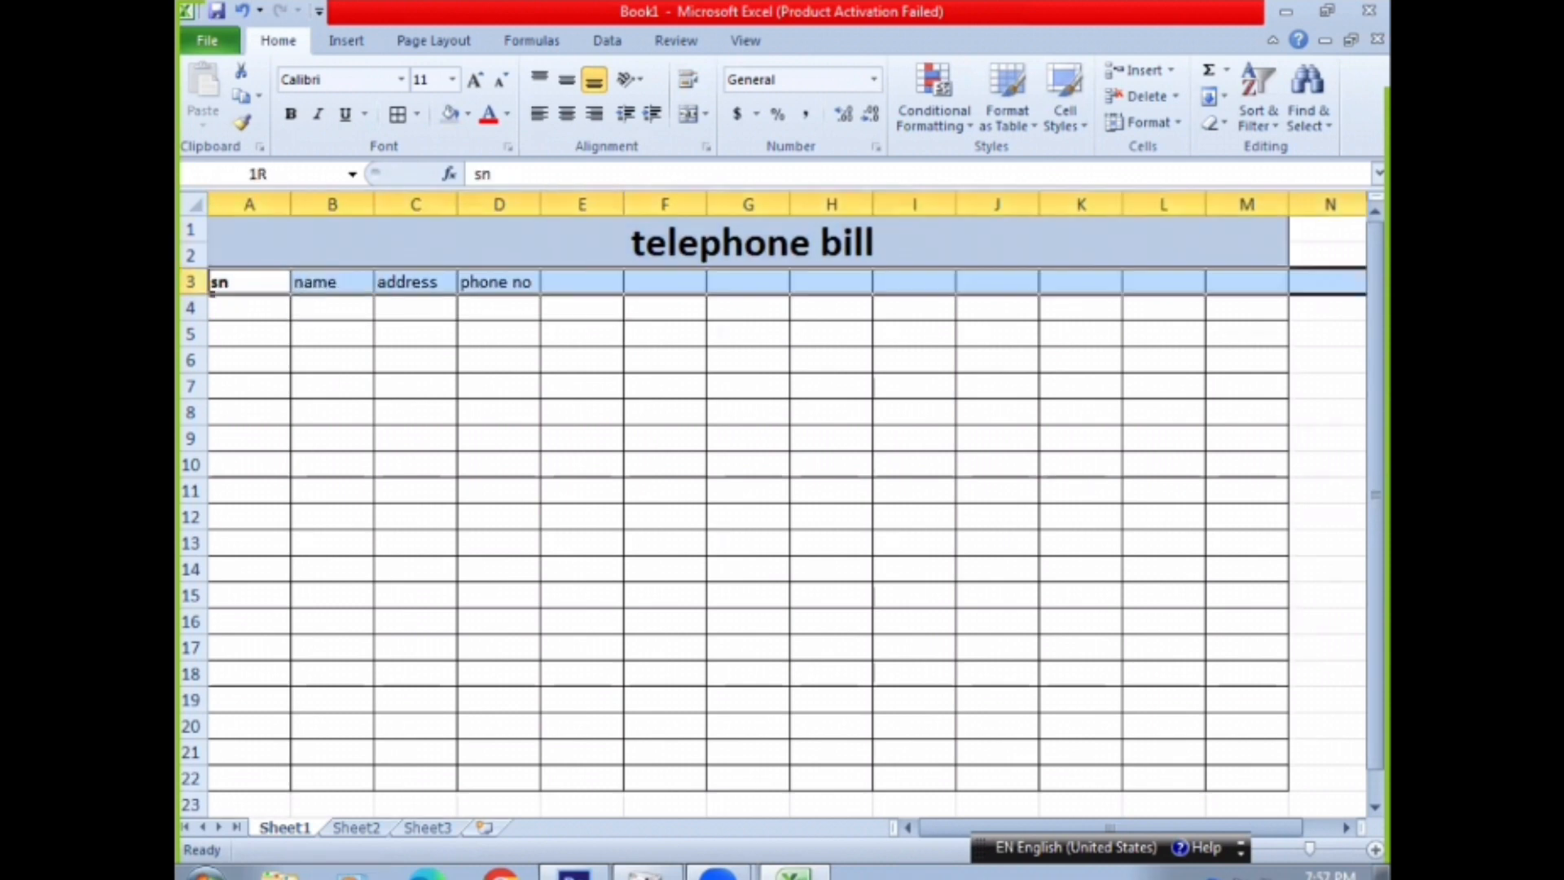
click(291, 114)
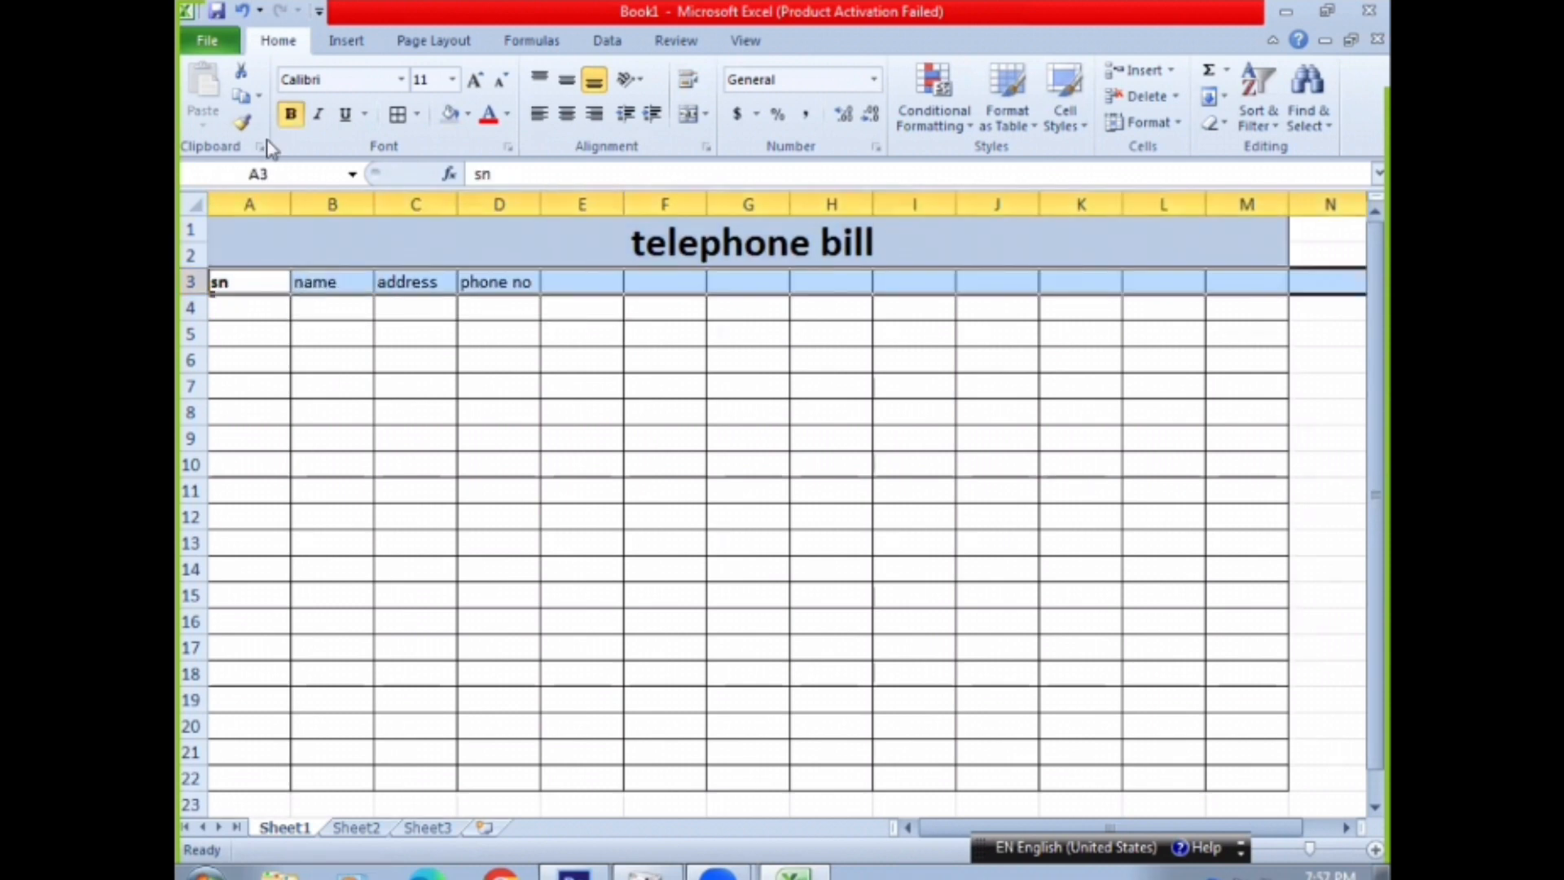
Enter the column headings "local call", "free call", "STD" and "ISTD" in cells E3 to H3
click(584, 279)
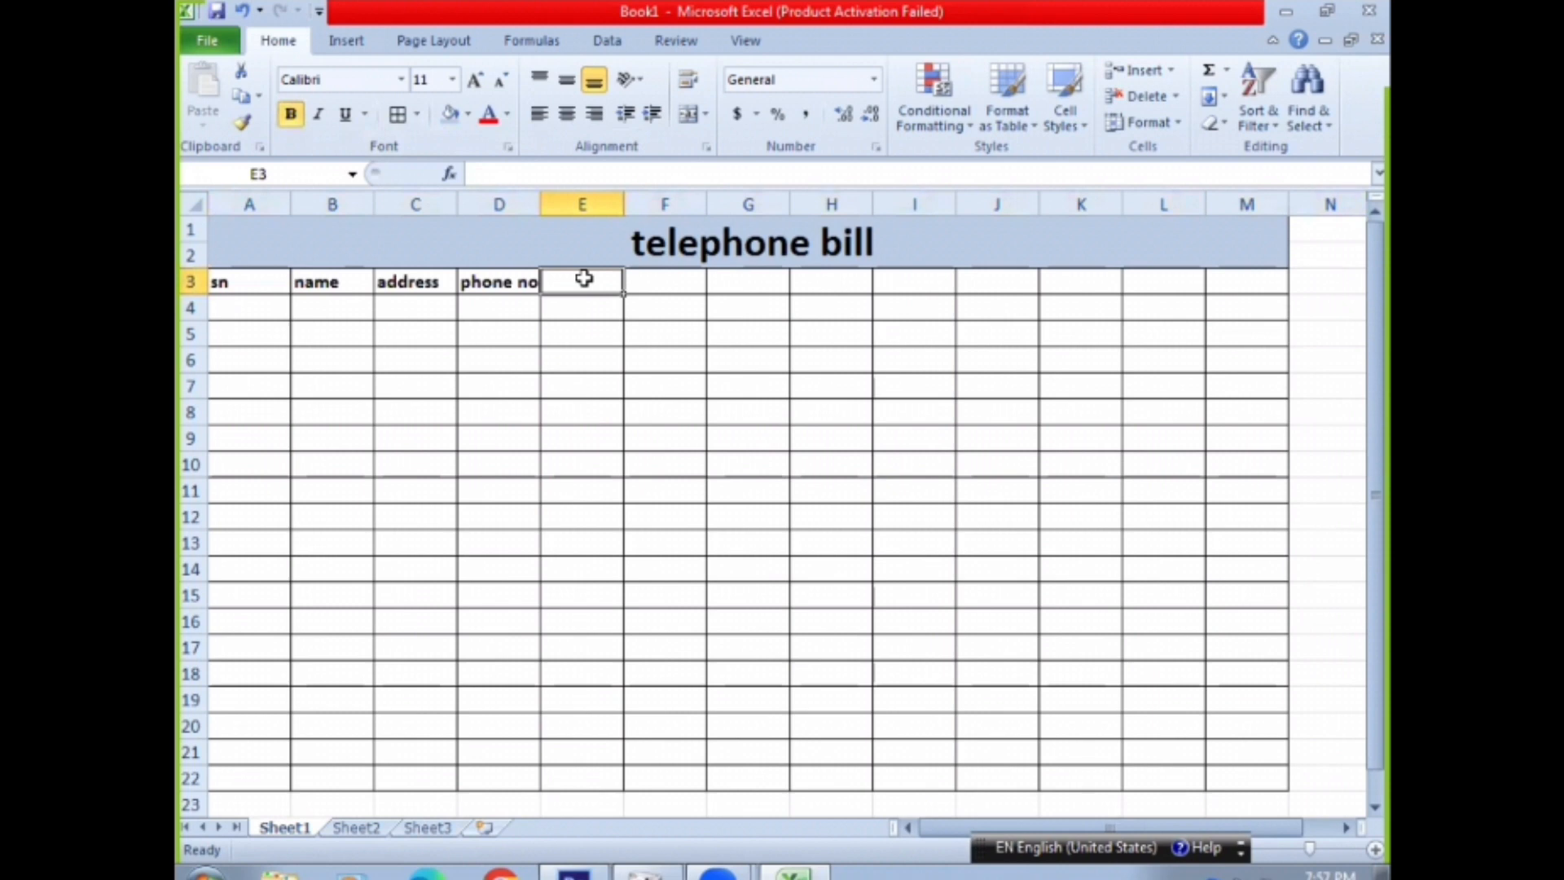
text(local call)
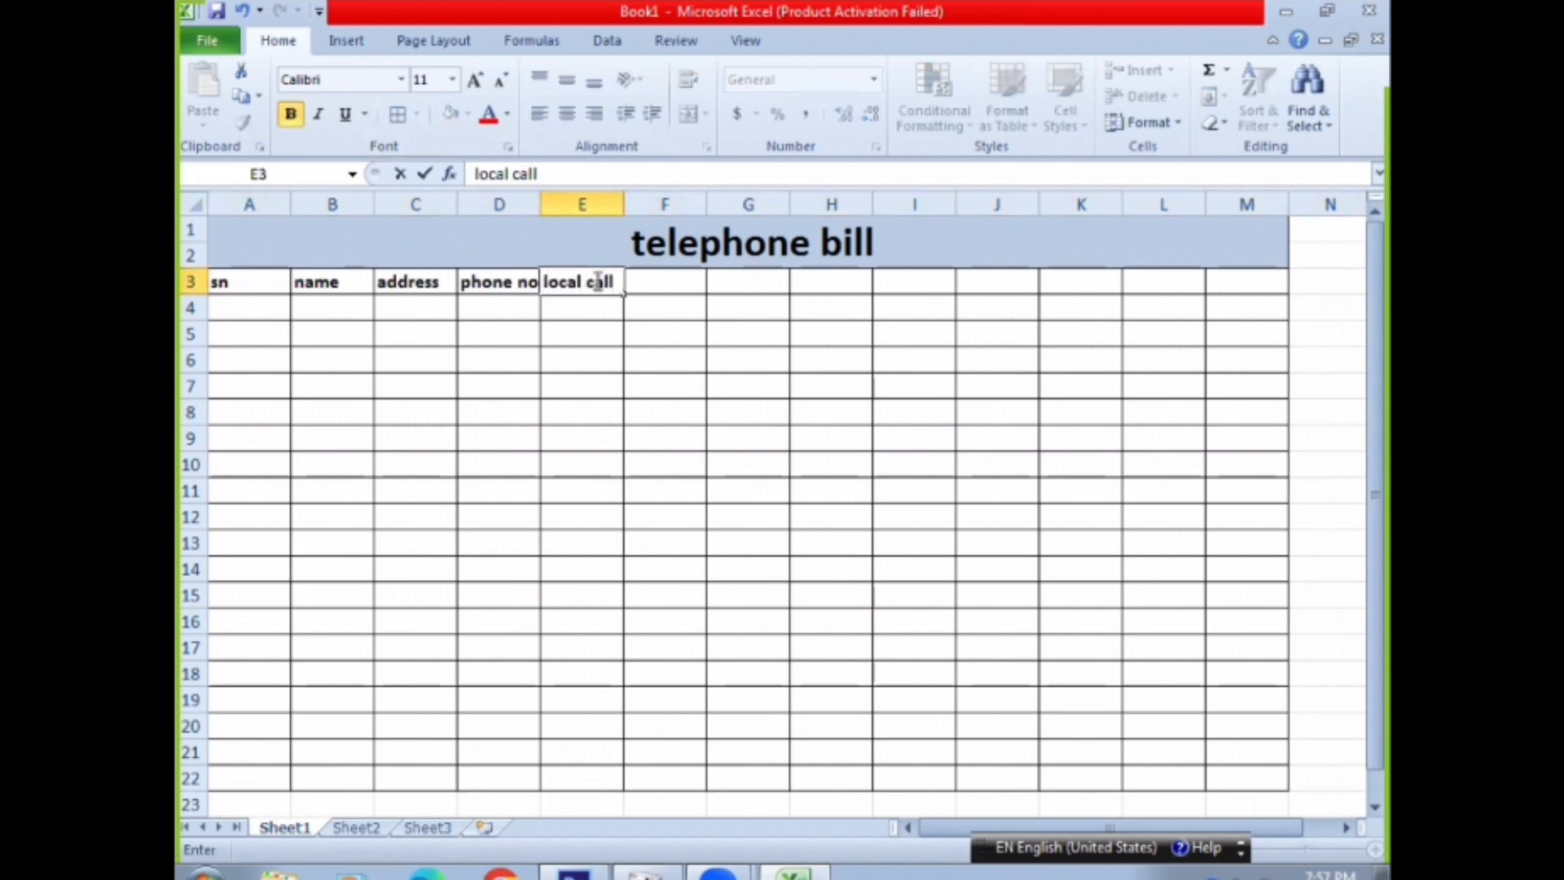
click(672, 283)
text(free call)
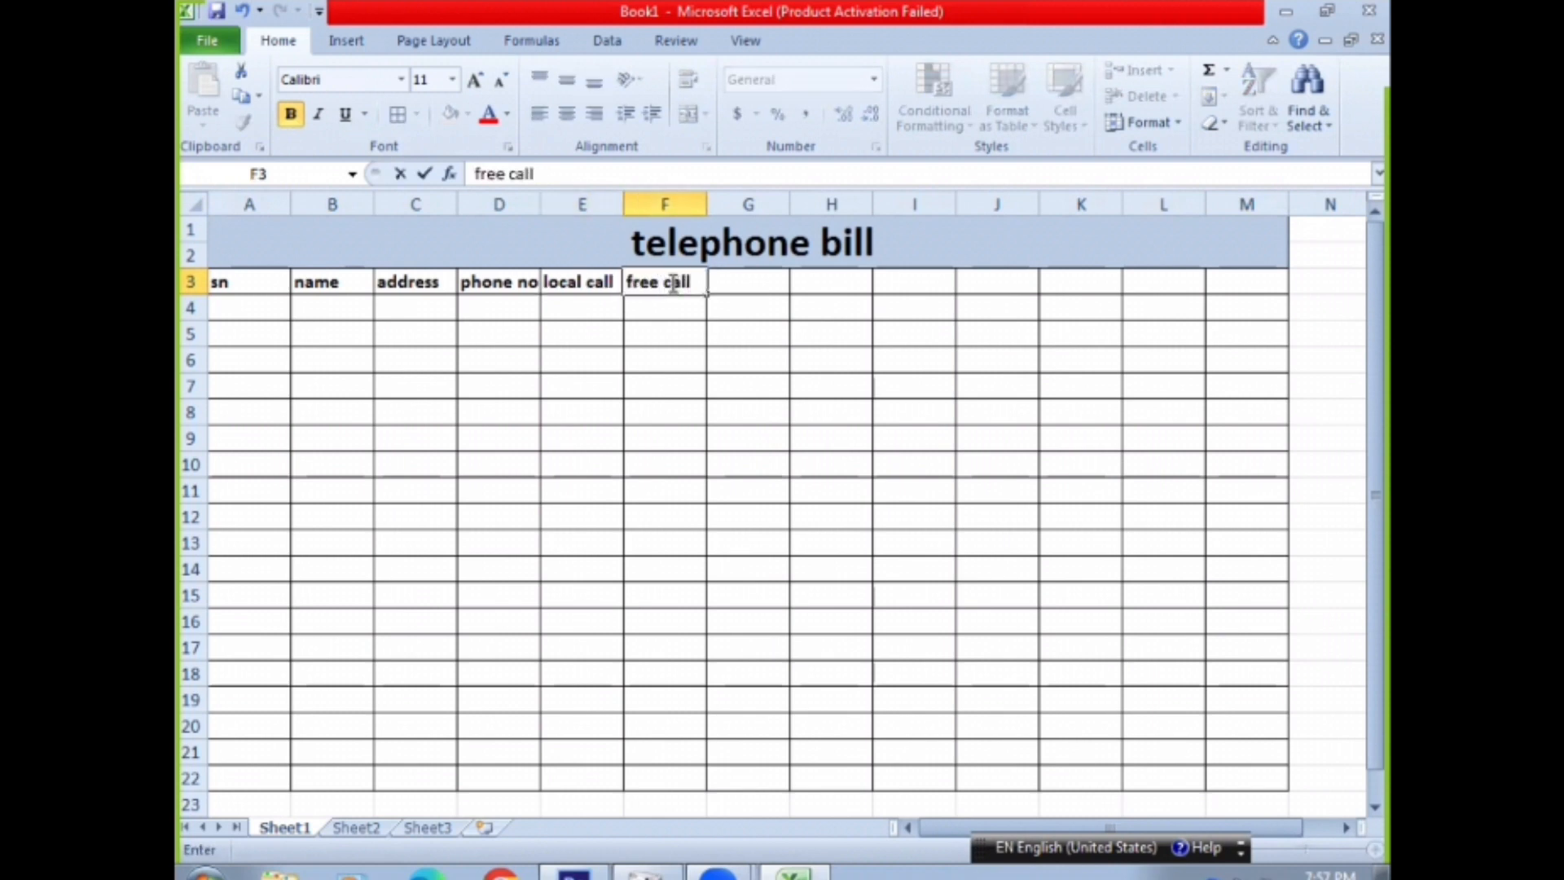
click(741, 282)
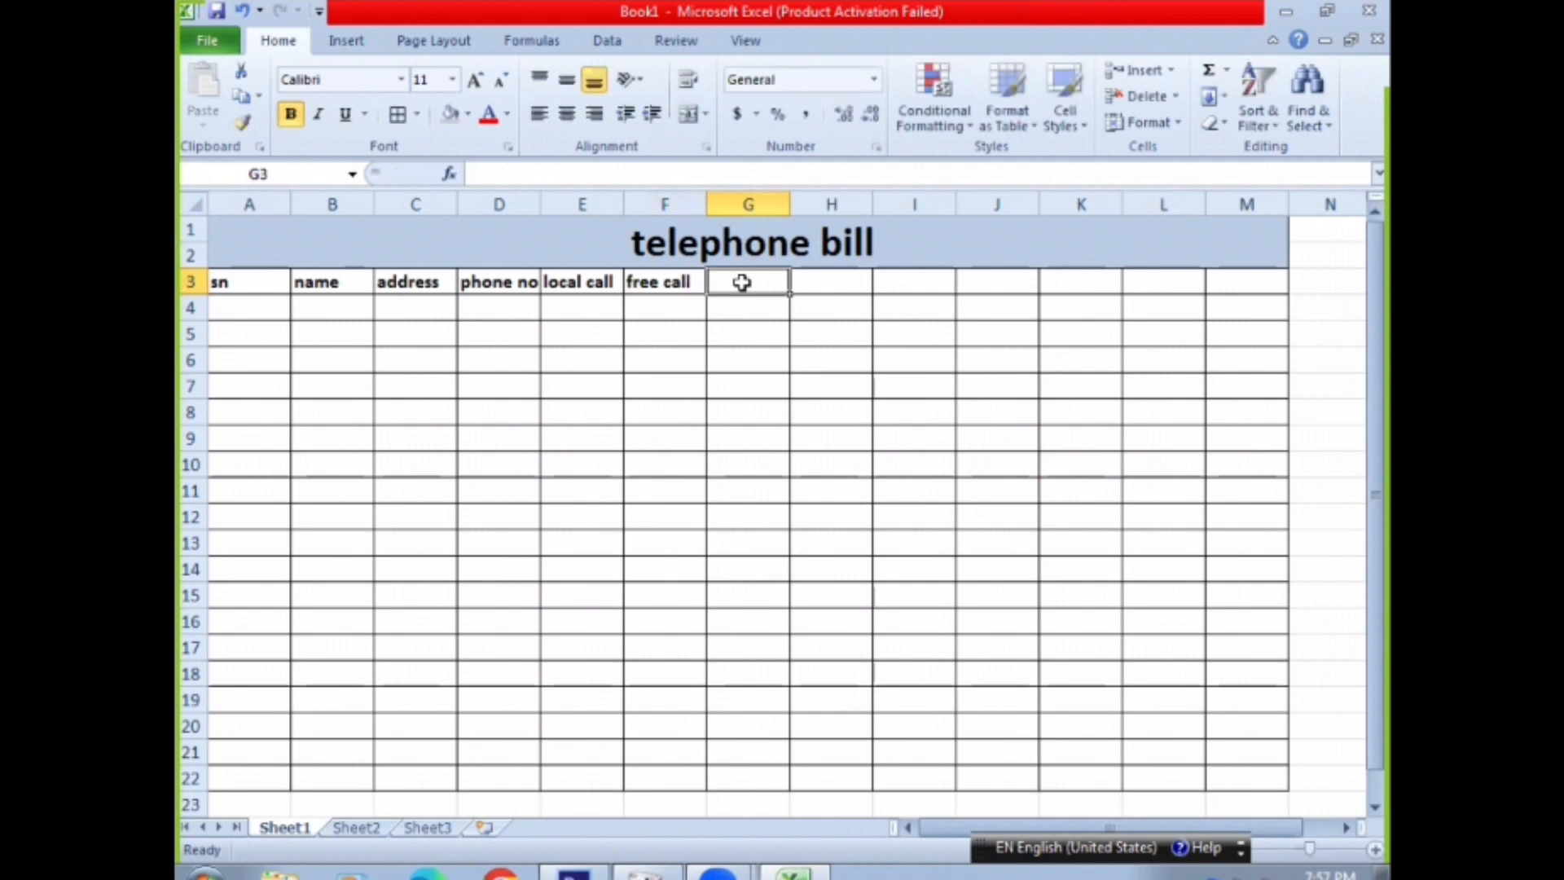
text(STD)
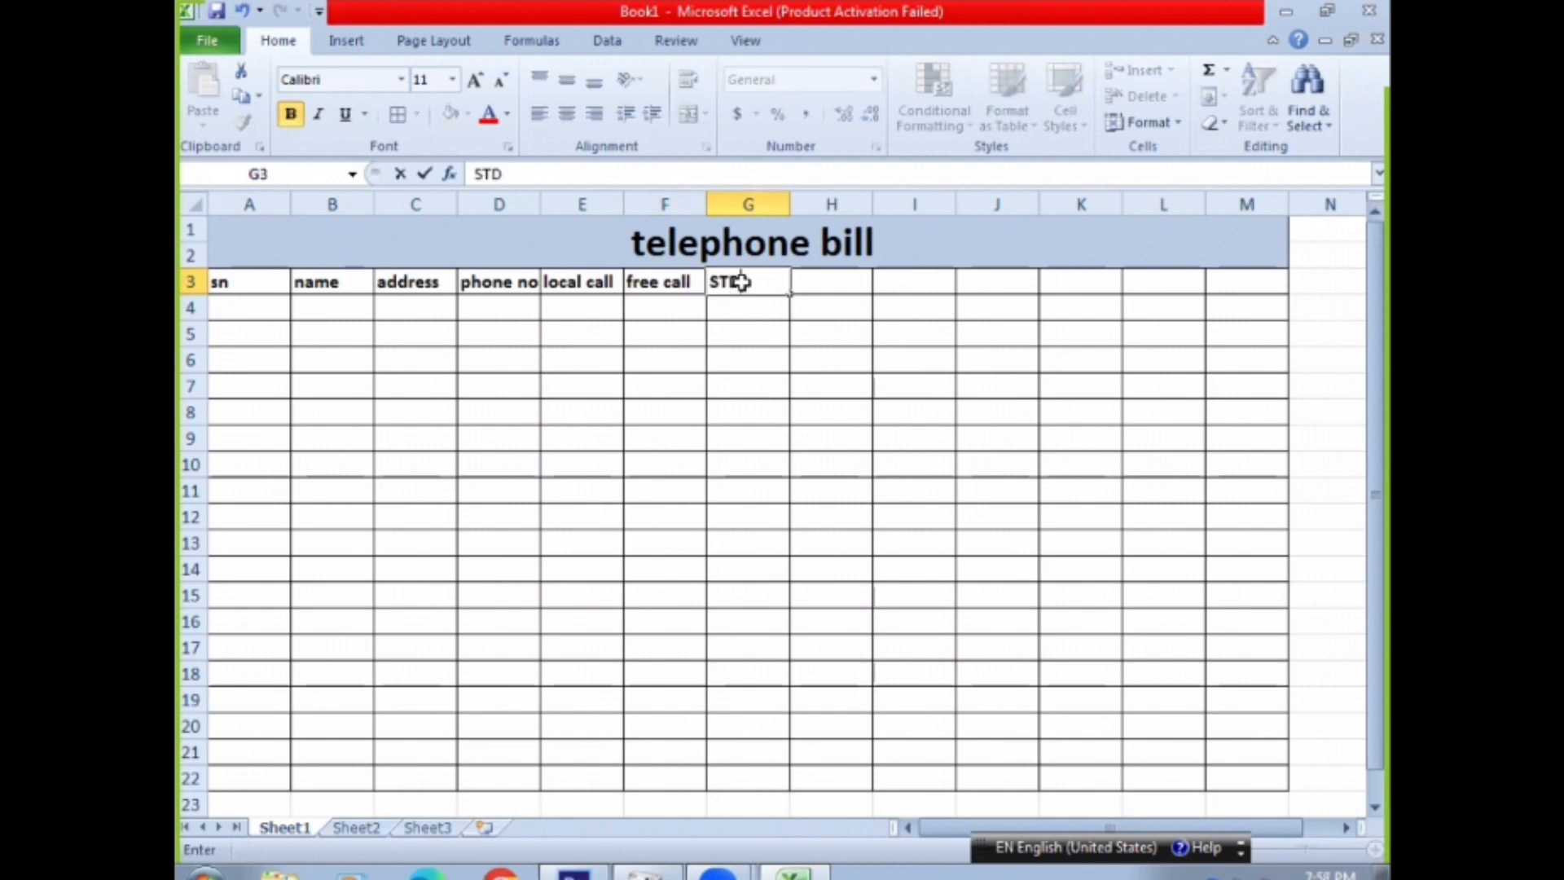
key(Tab)
text(I)
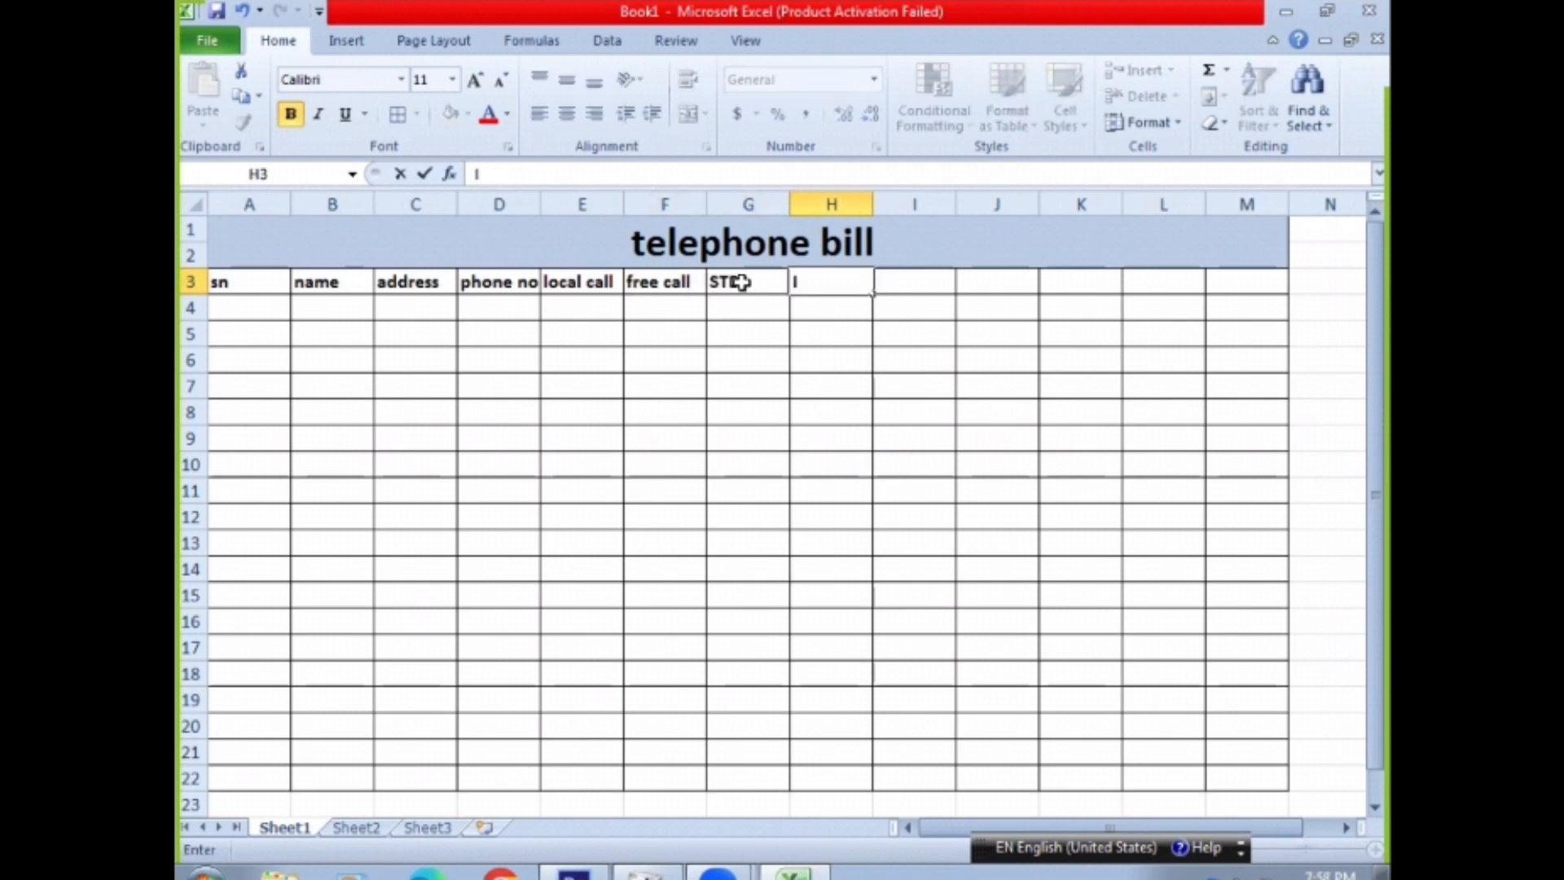
text(STD)
key(Tab)
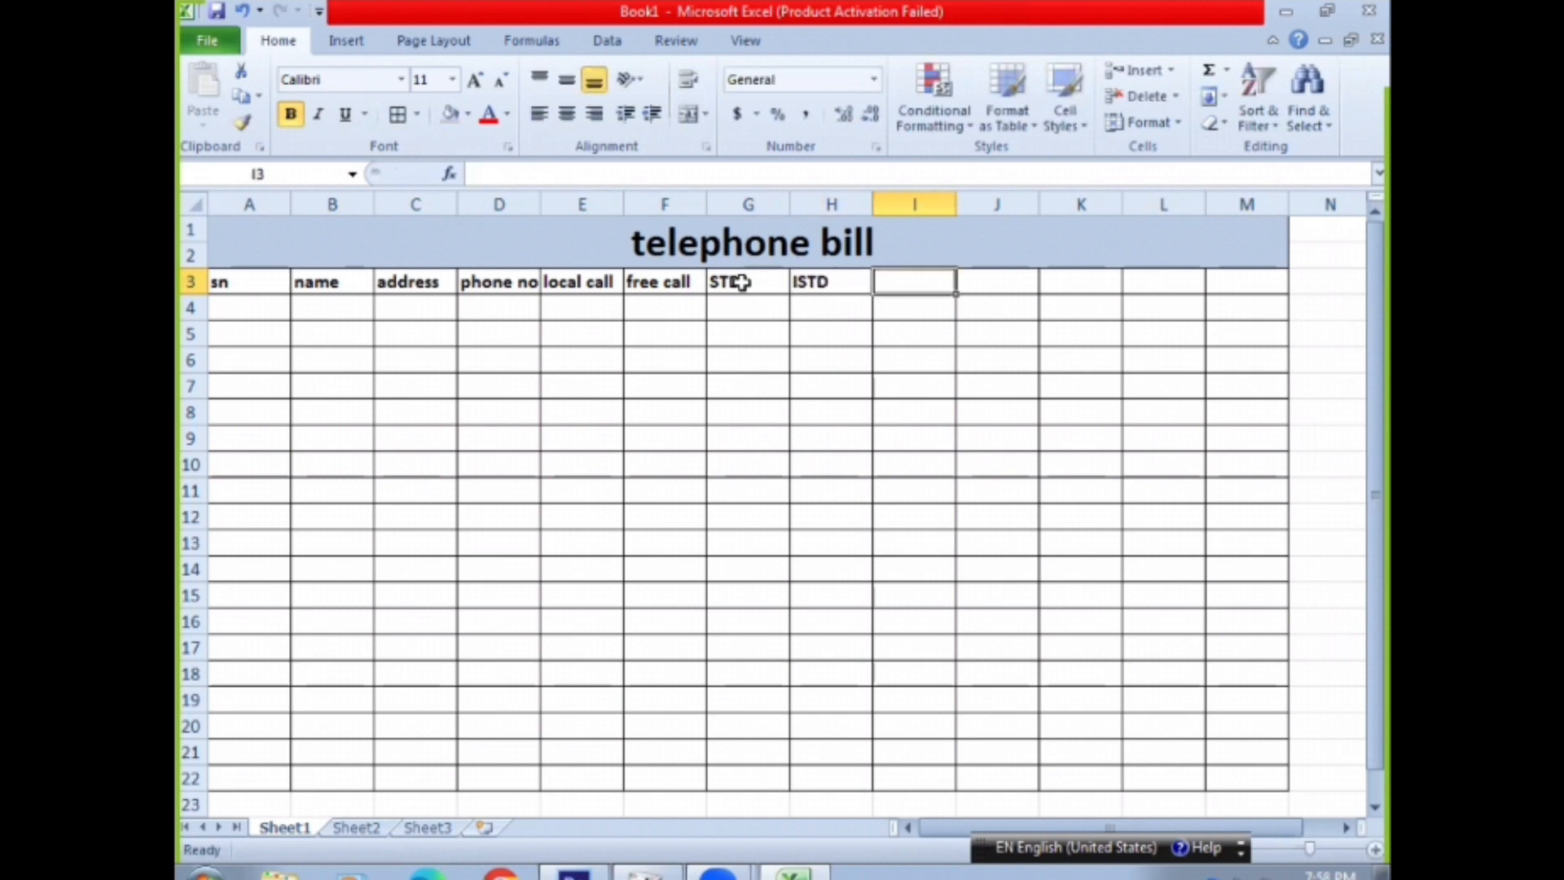
click(618, 280)
click(694, 280)
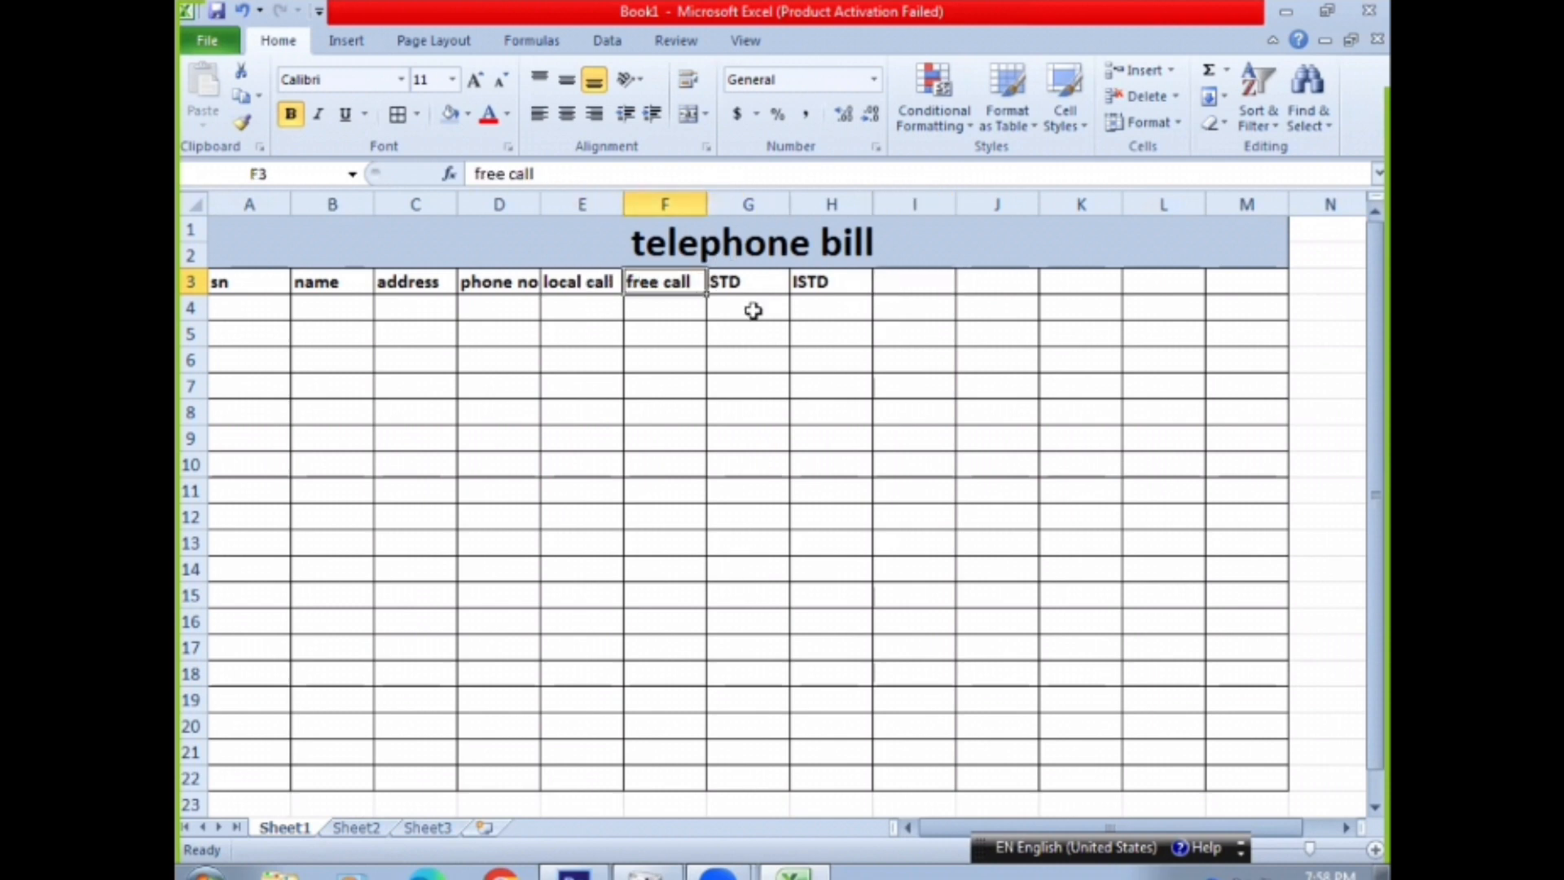
click(898, 281)
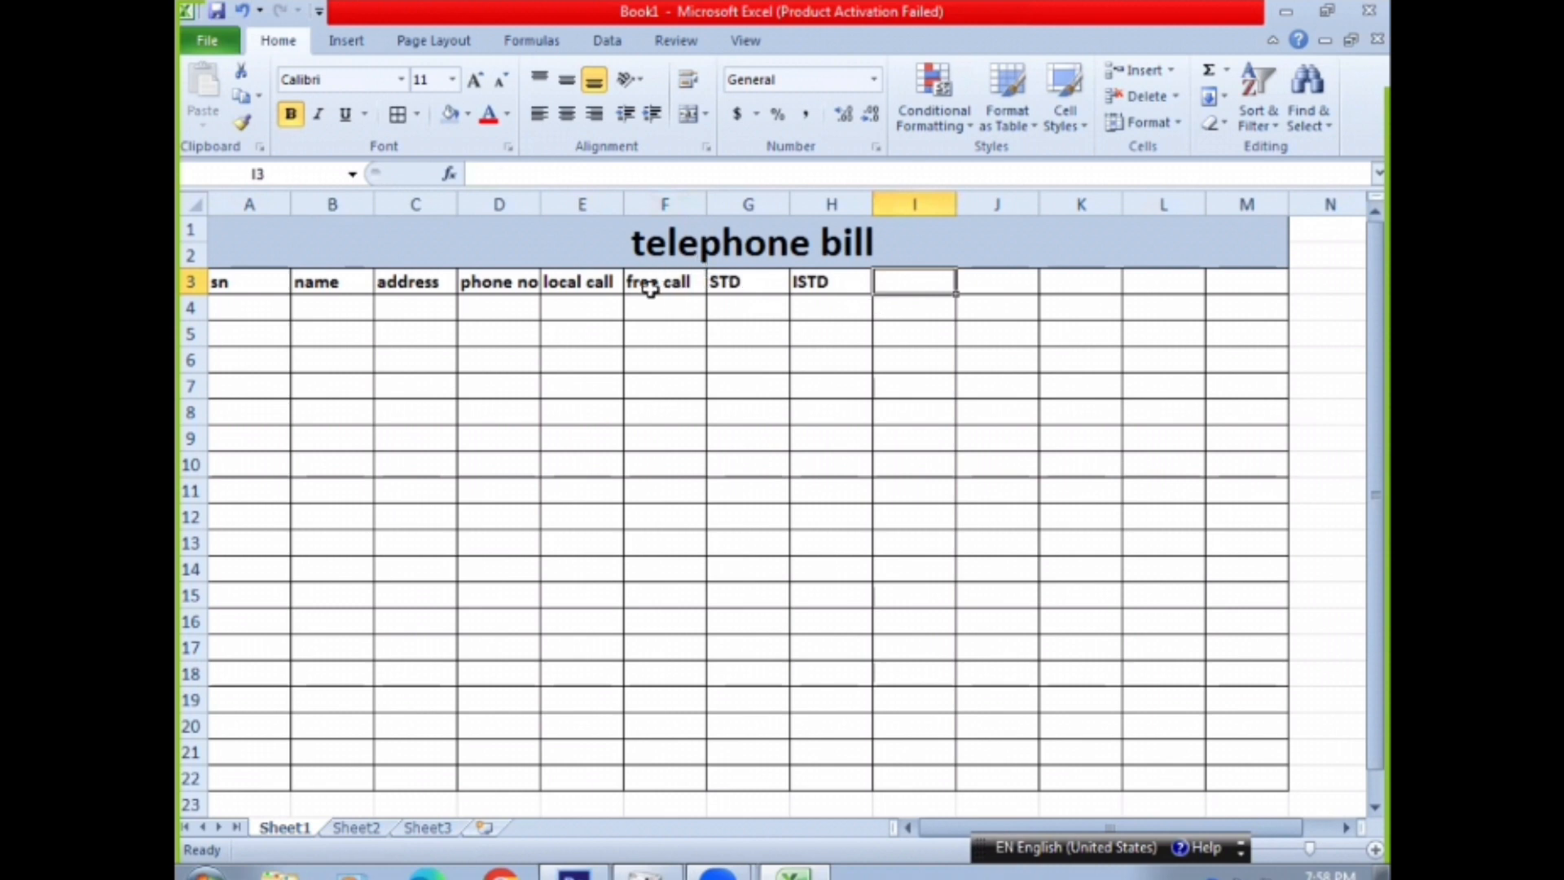
click(615, 279)
click(675, 287)
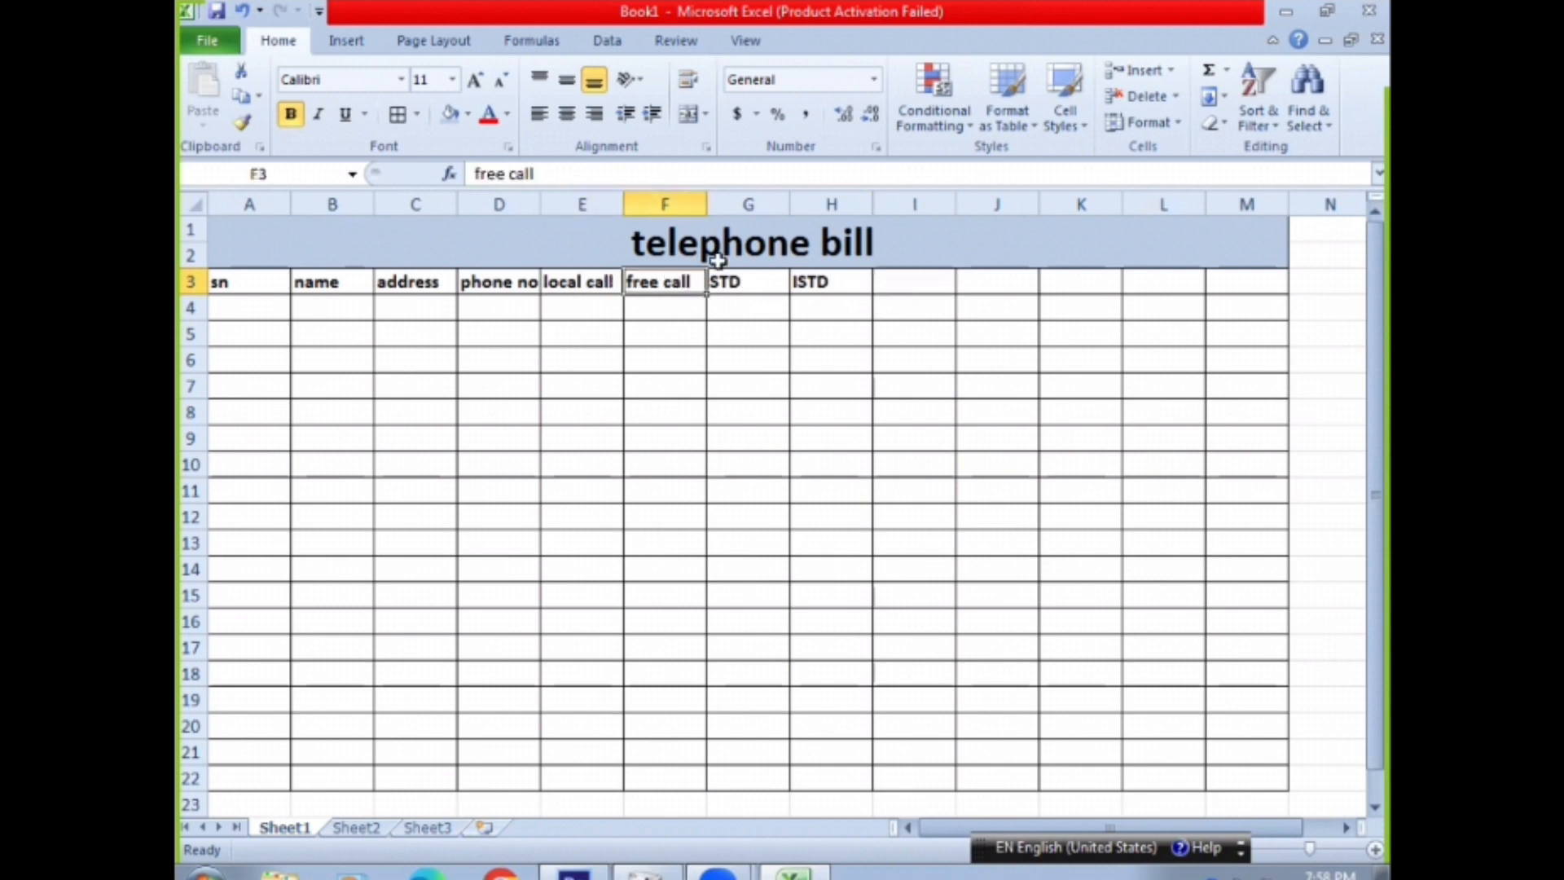
click(721, 285)
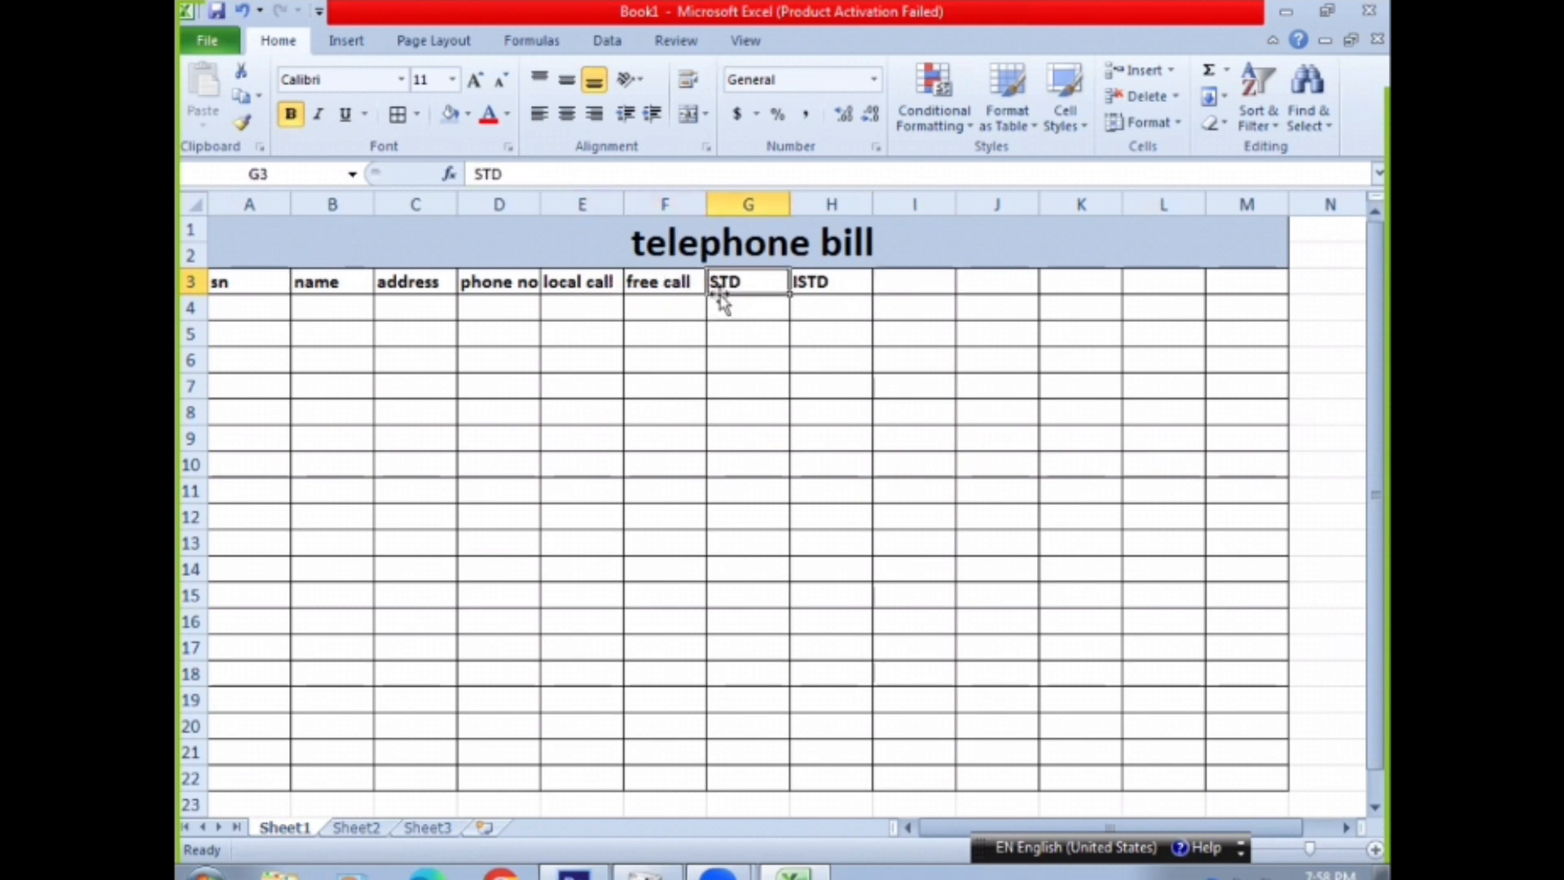
click(702, 286)
click(729, 287)
click(663, 283)
click(743, 290)
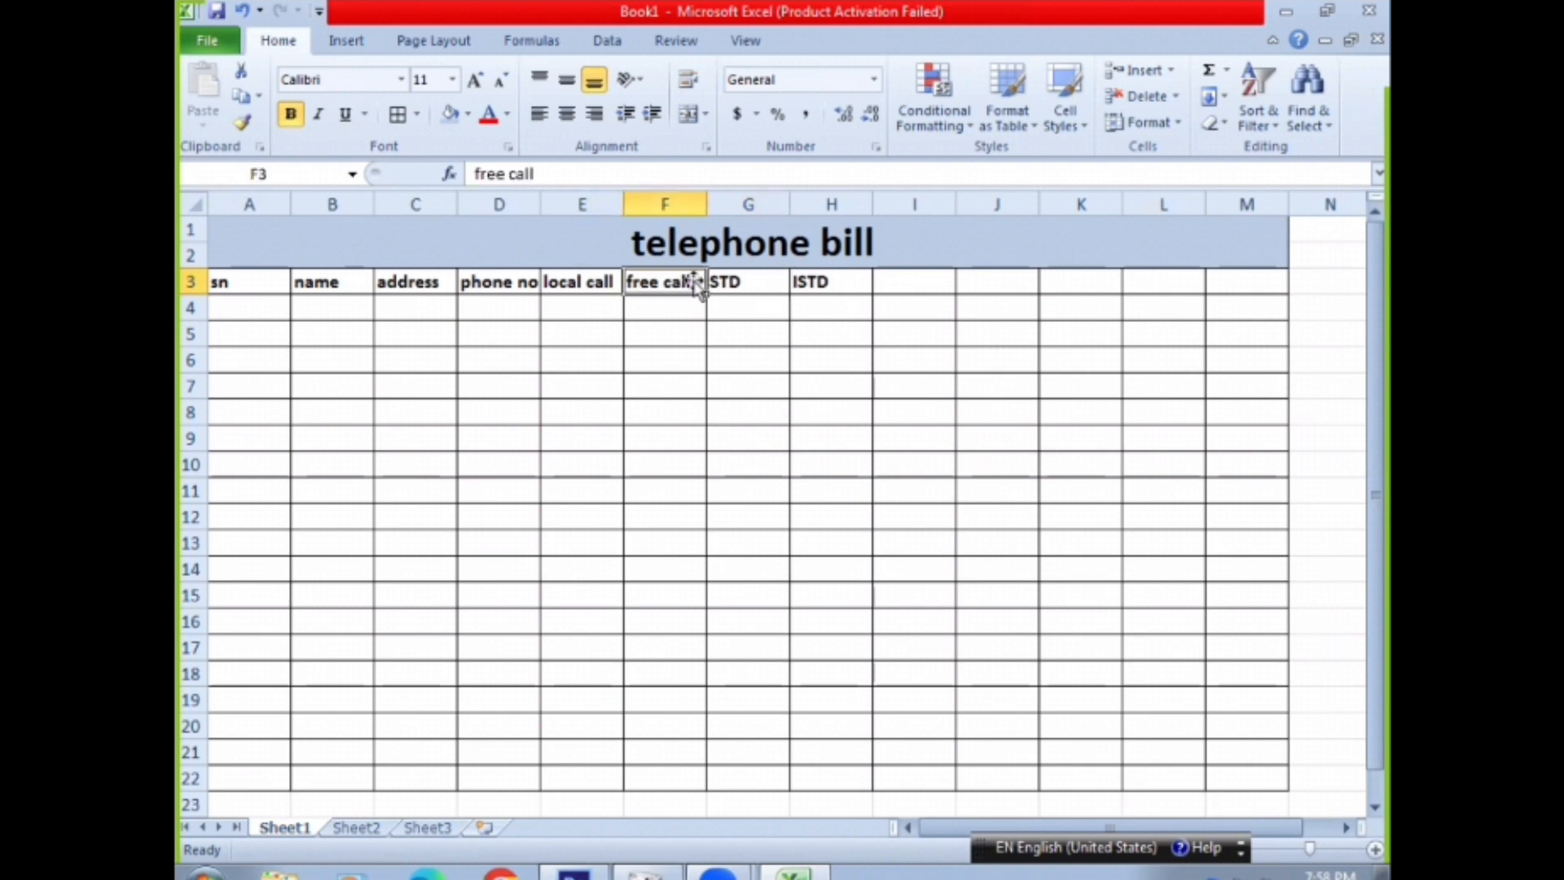
click(643, 302)
click(654, 285)
click(760, 282)
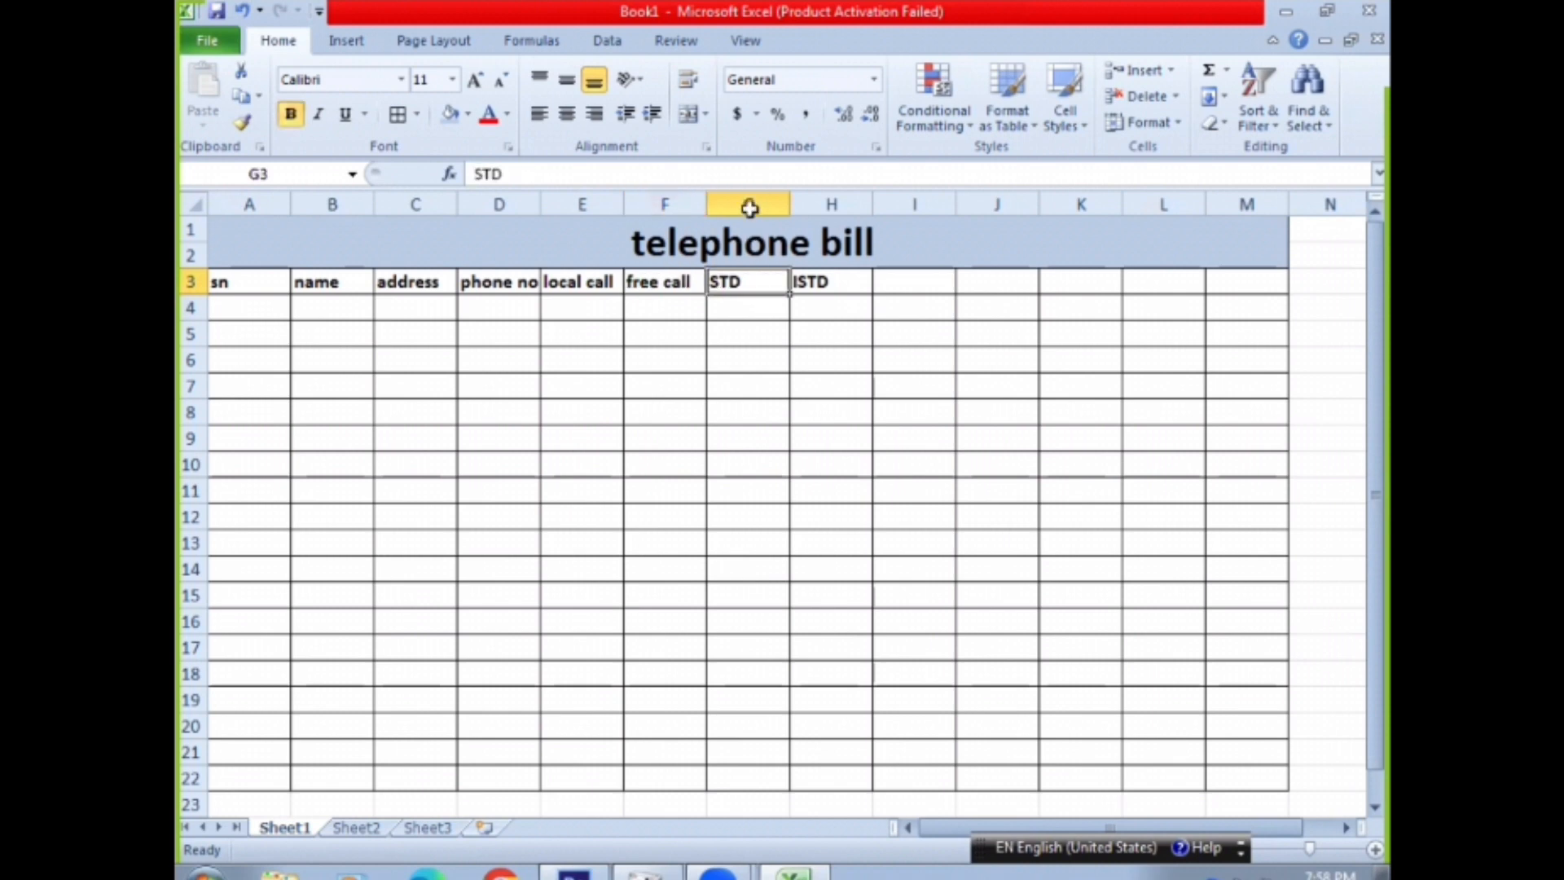
Insert a blank column between the "free call" and "STD" columns
click(744, 205)
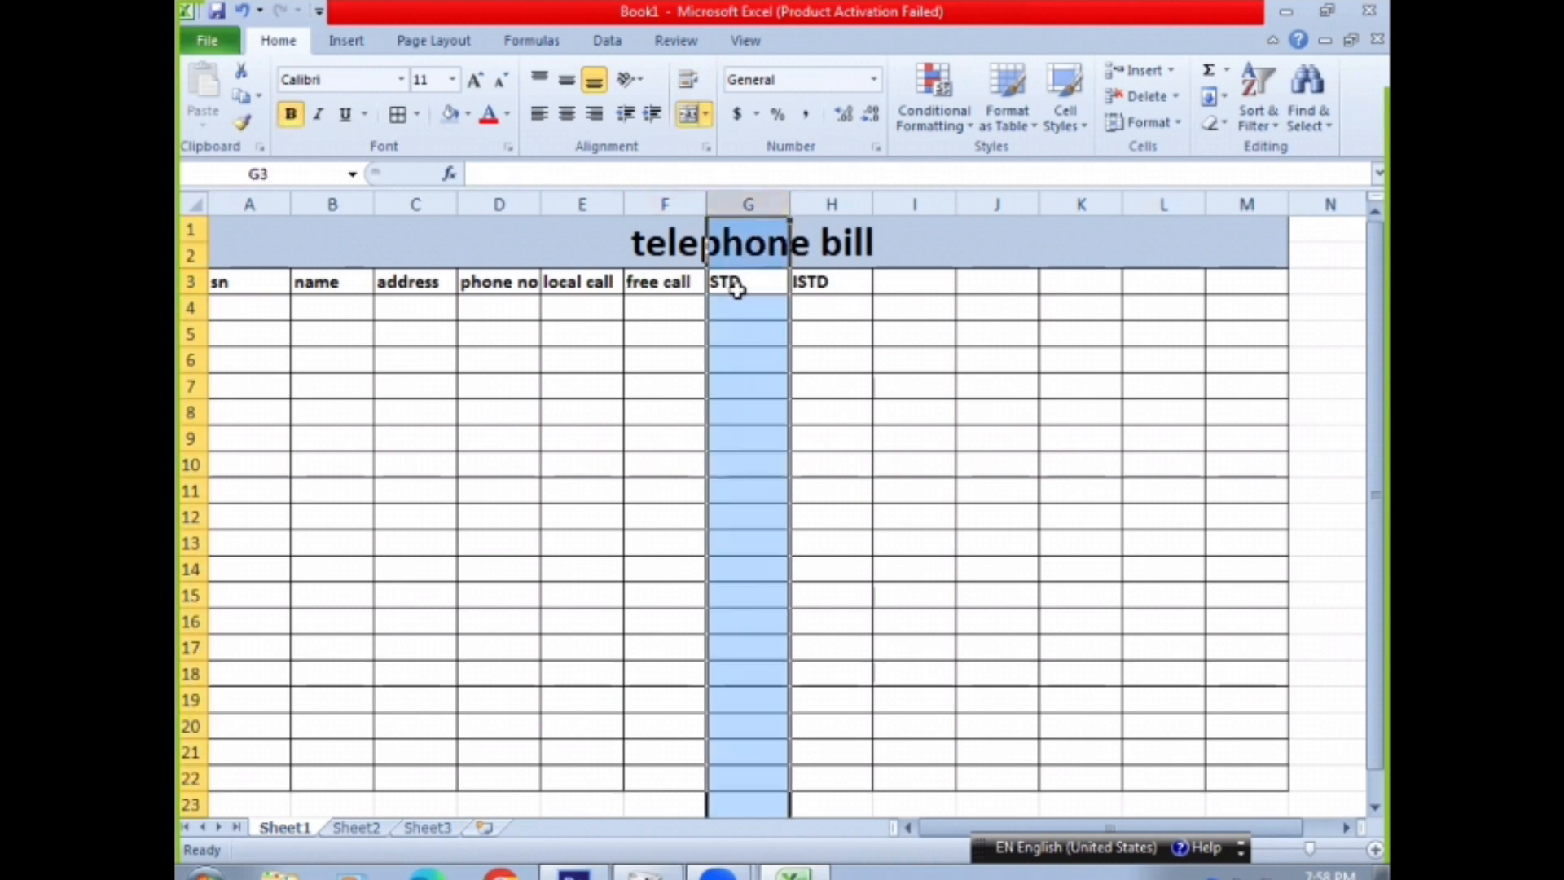
right_click(737, 289)
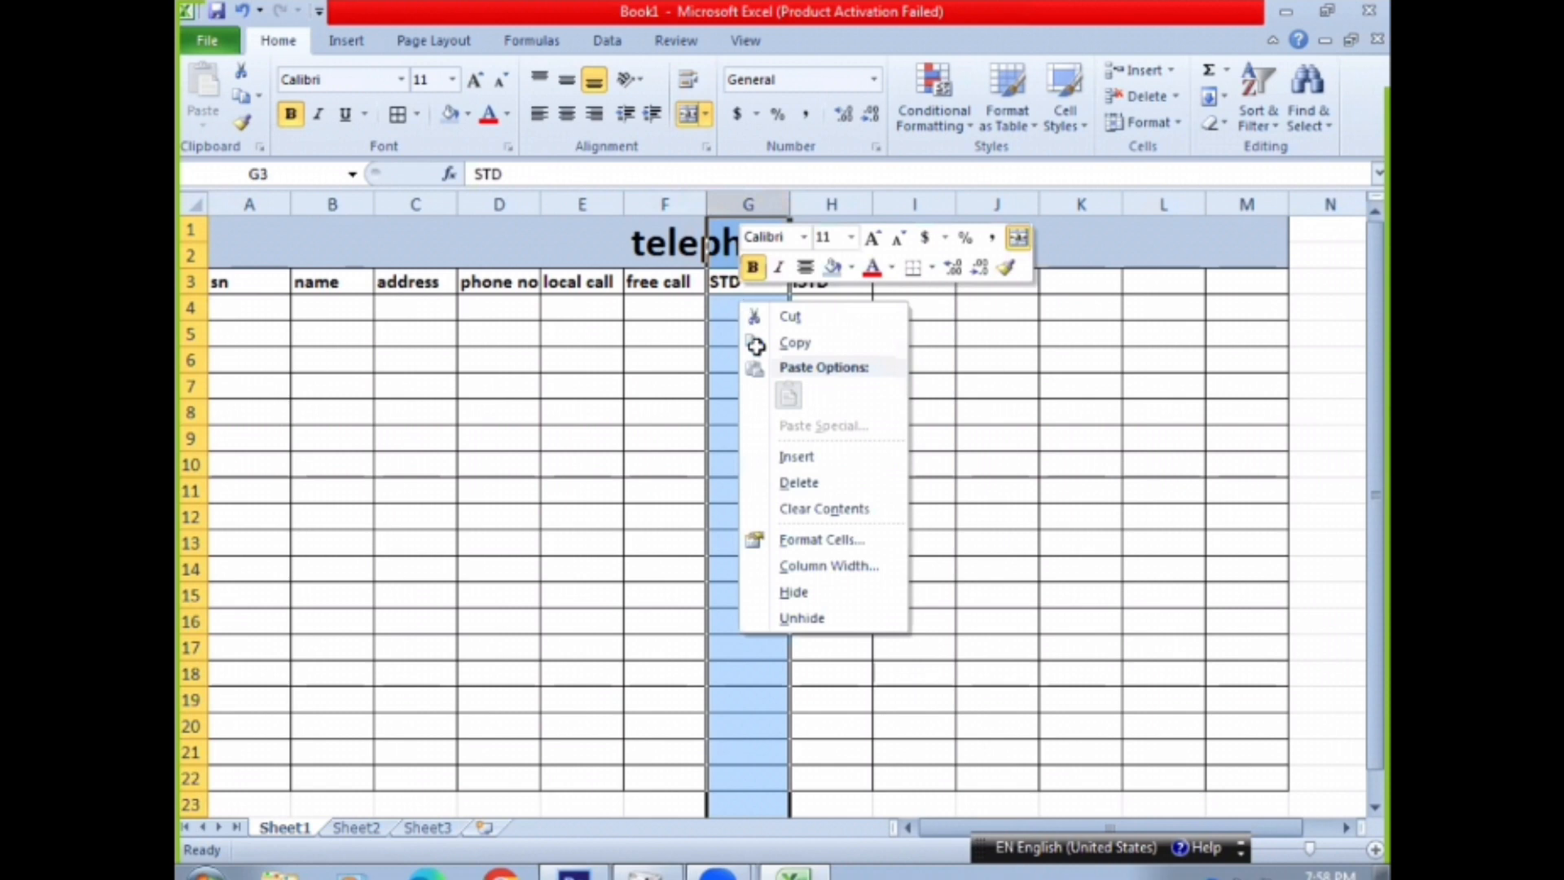
click(799, 452)
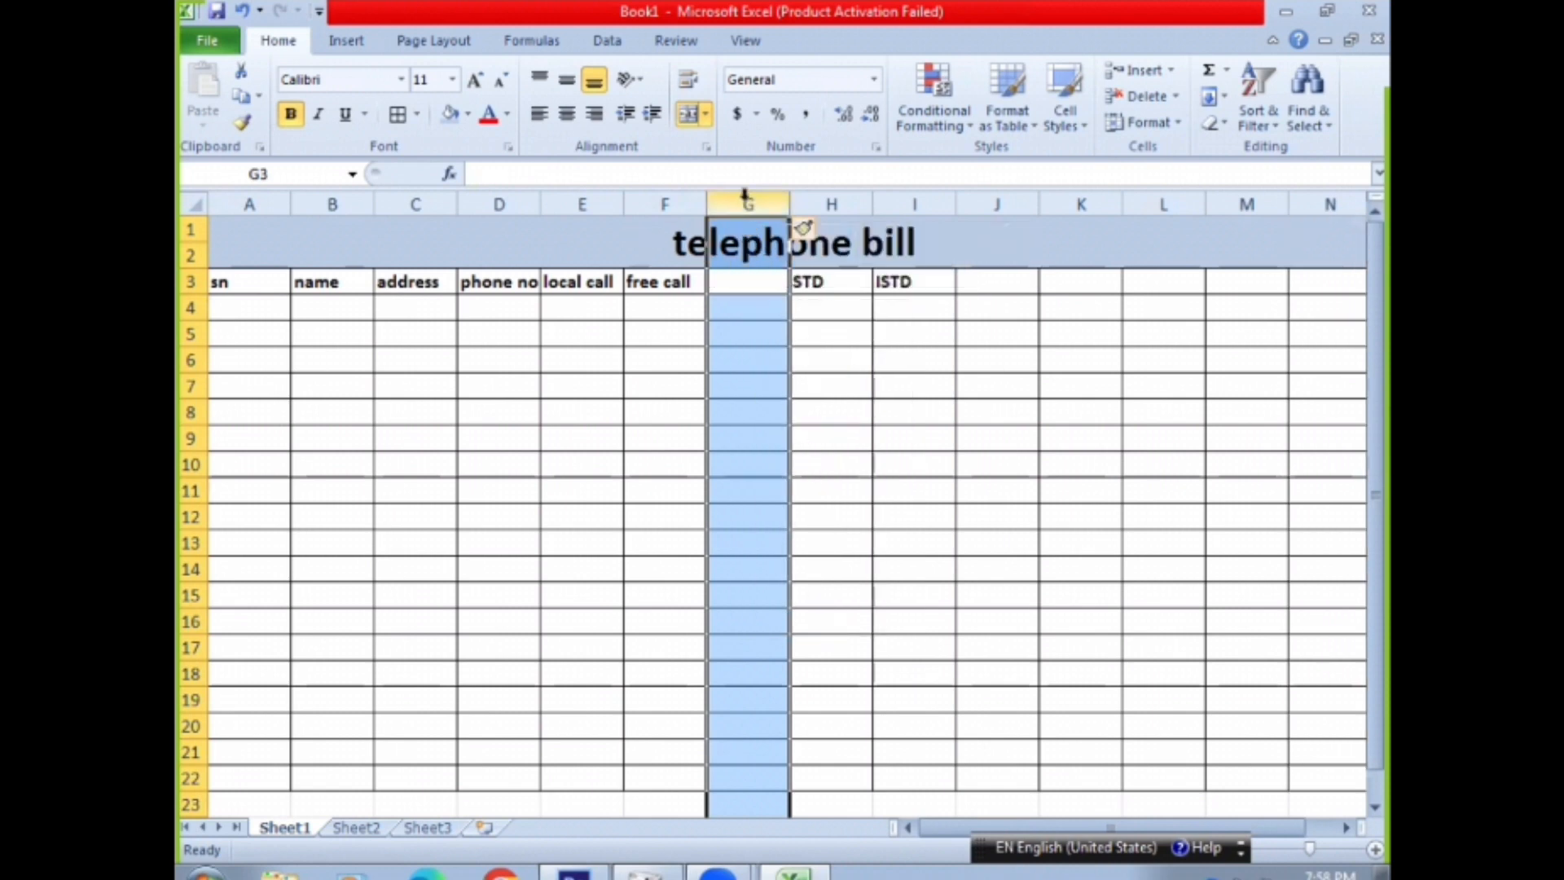
Enter the heading "net local call" in cell G3 and fit column G's width to it
click(741, 281)
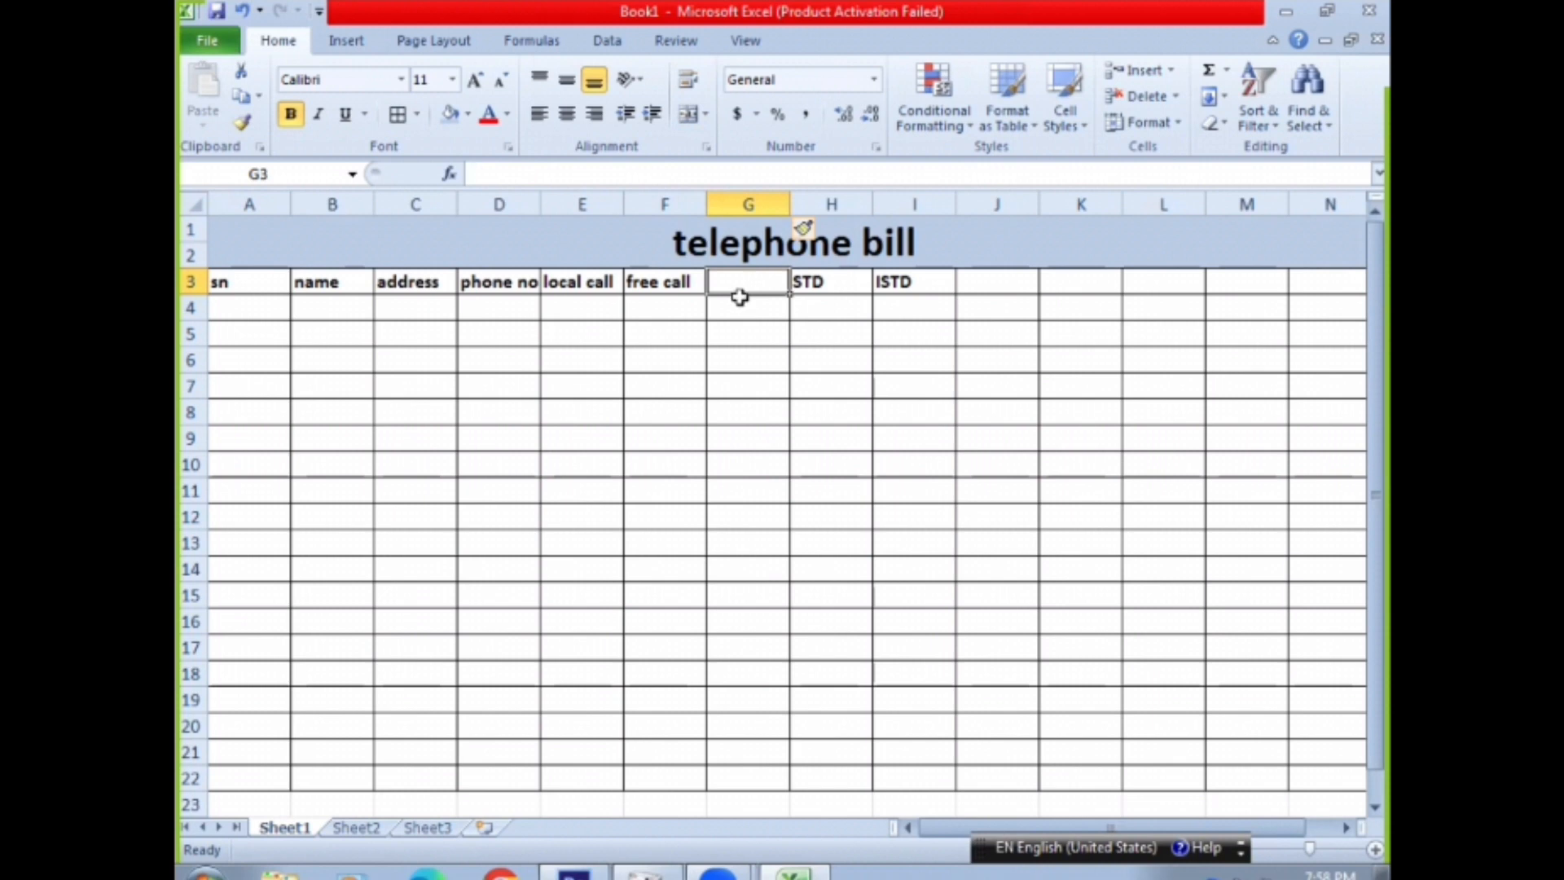
text(ne)
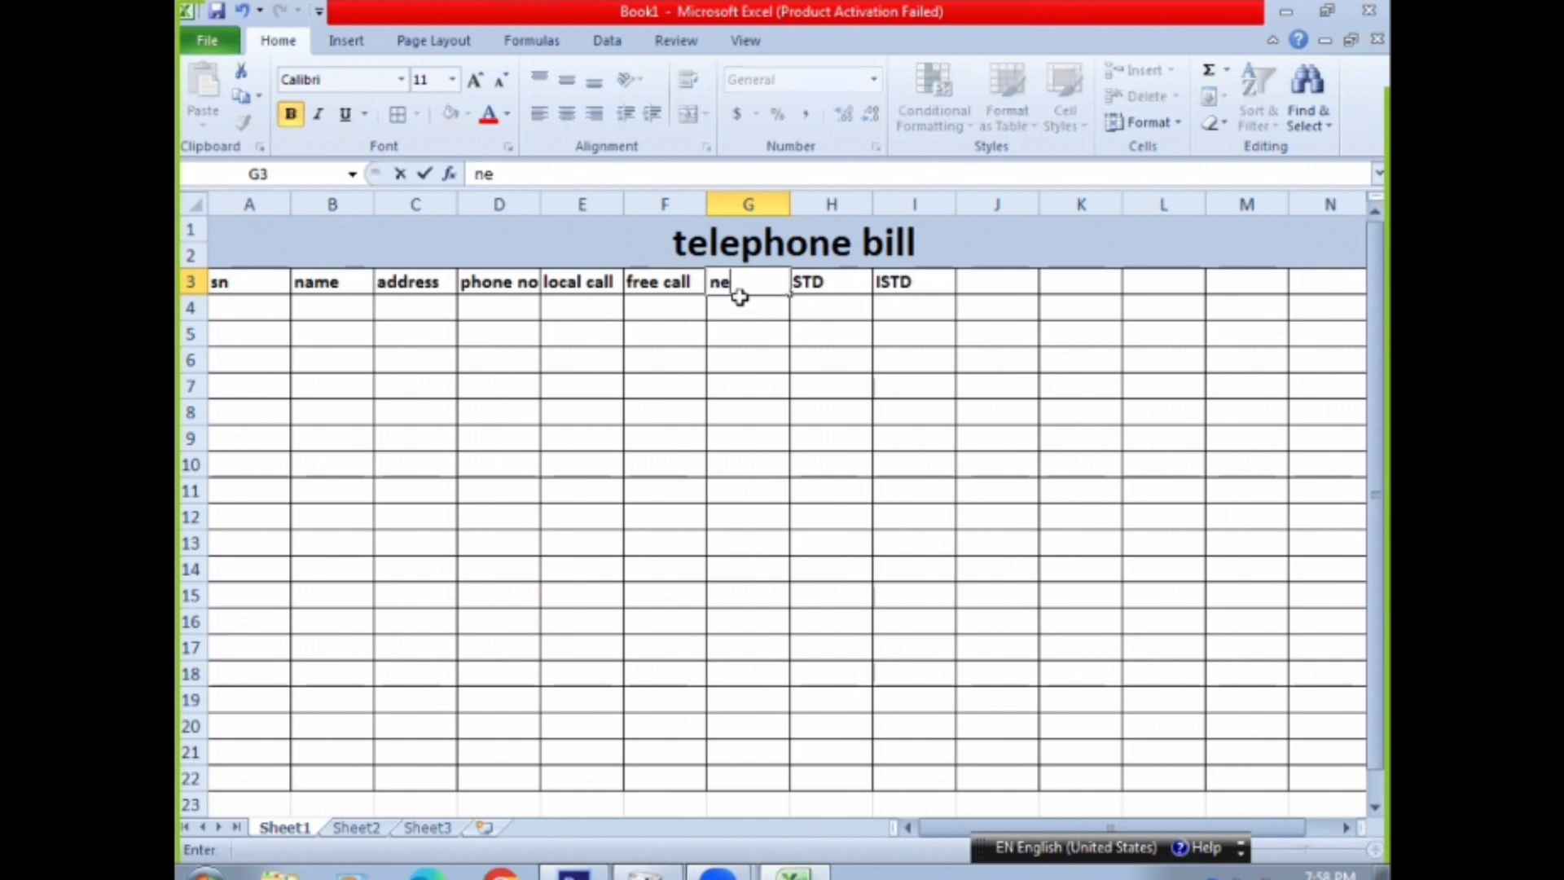
text(t local call)
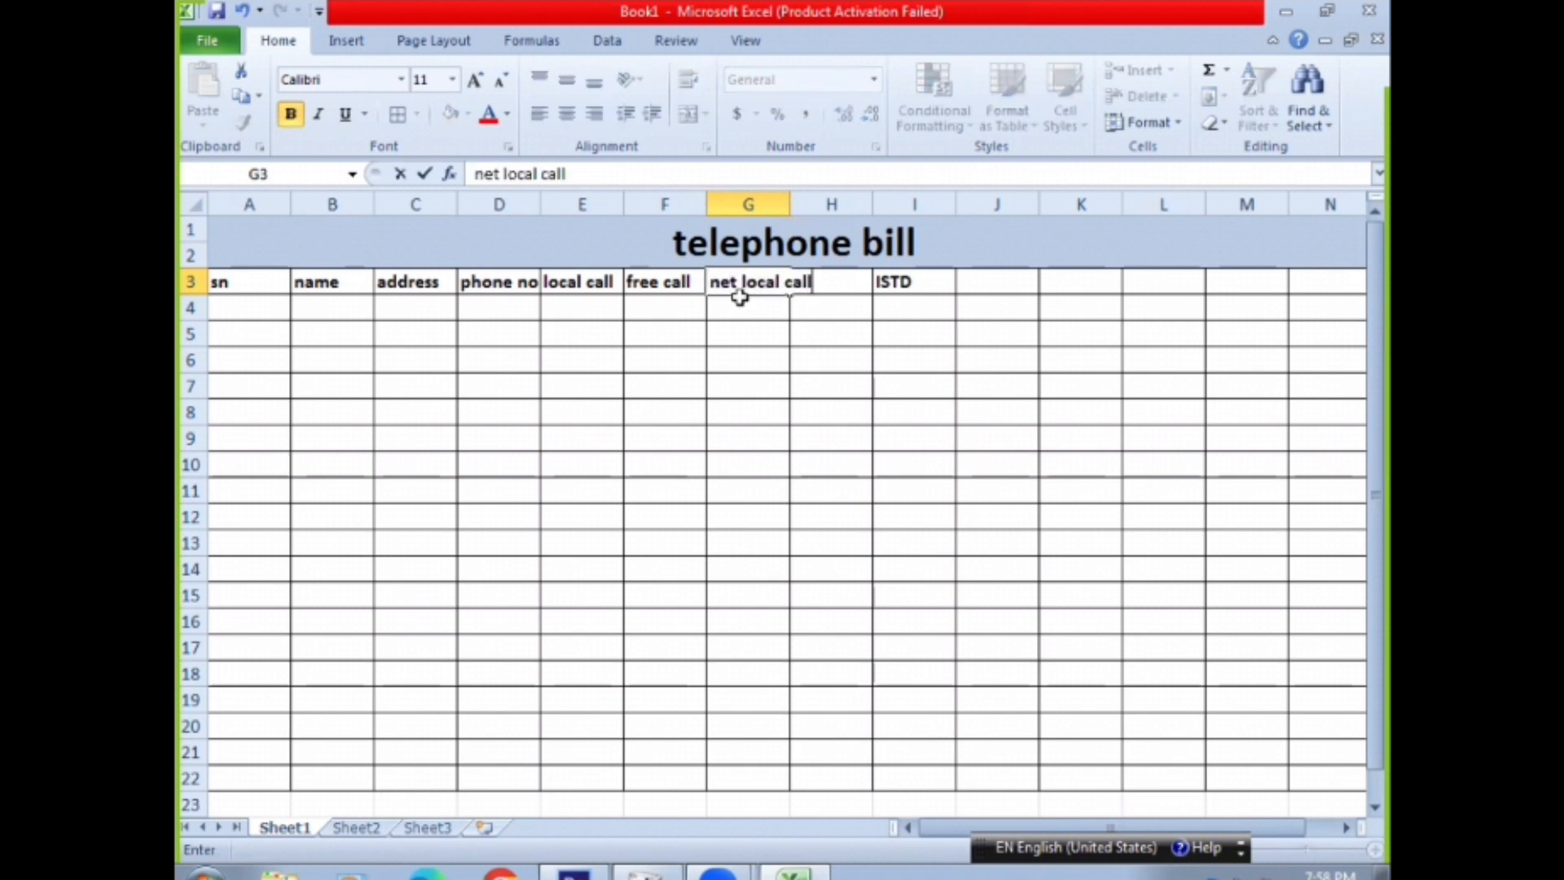
double_click(792, 204)
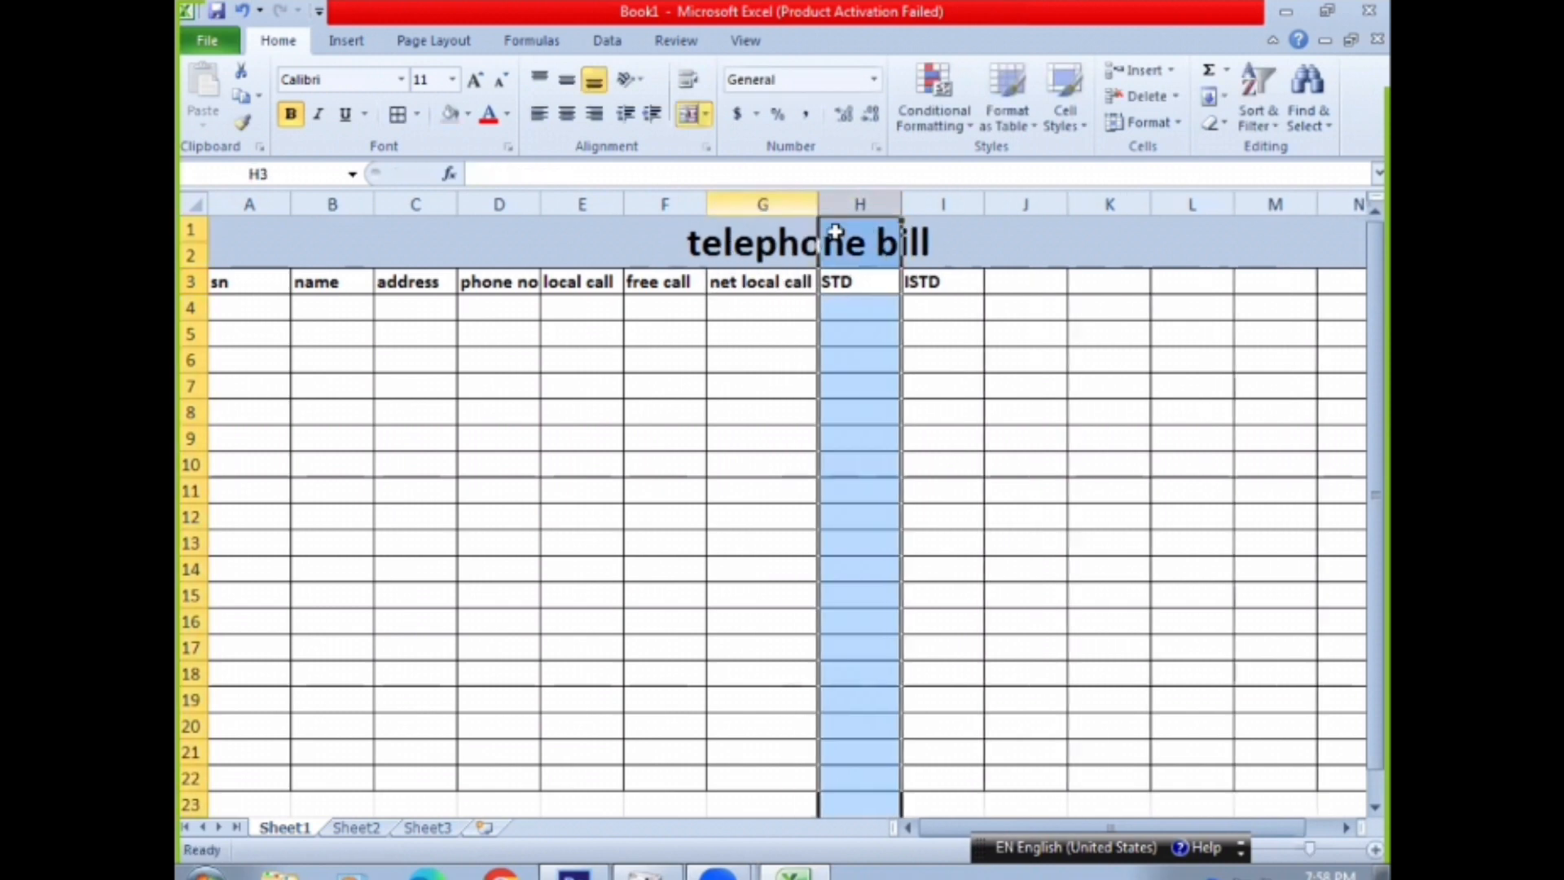
Enter the heading "minimum charge" in cell J3 and fit column J's width to it
click(845, 286)
click(921, 285)
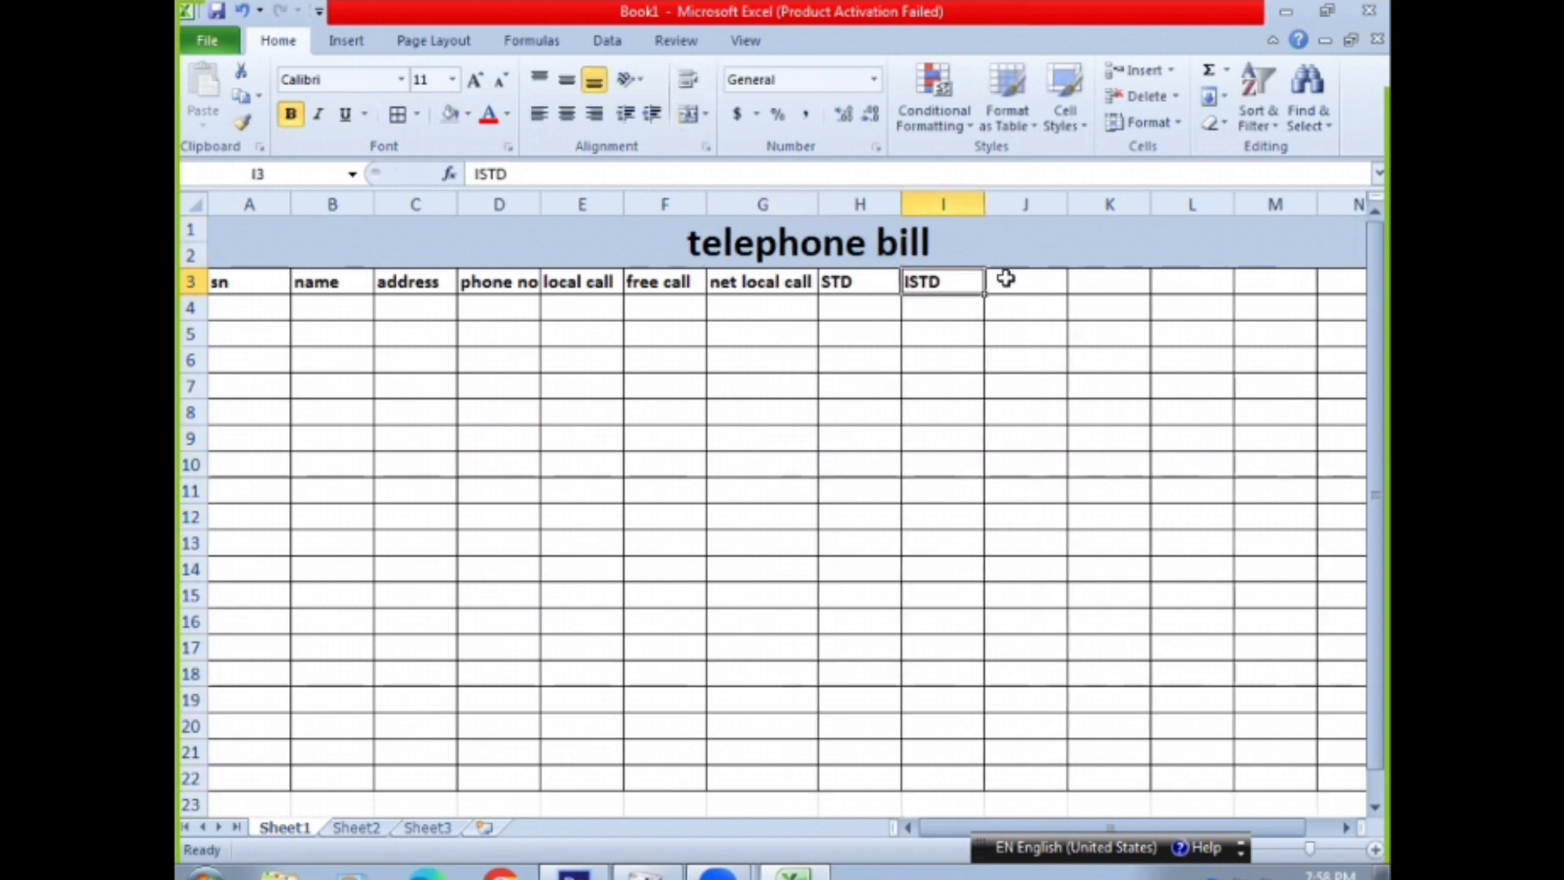
click(1005, 279)
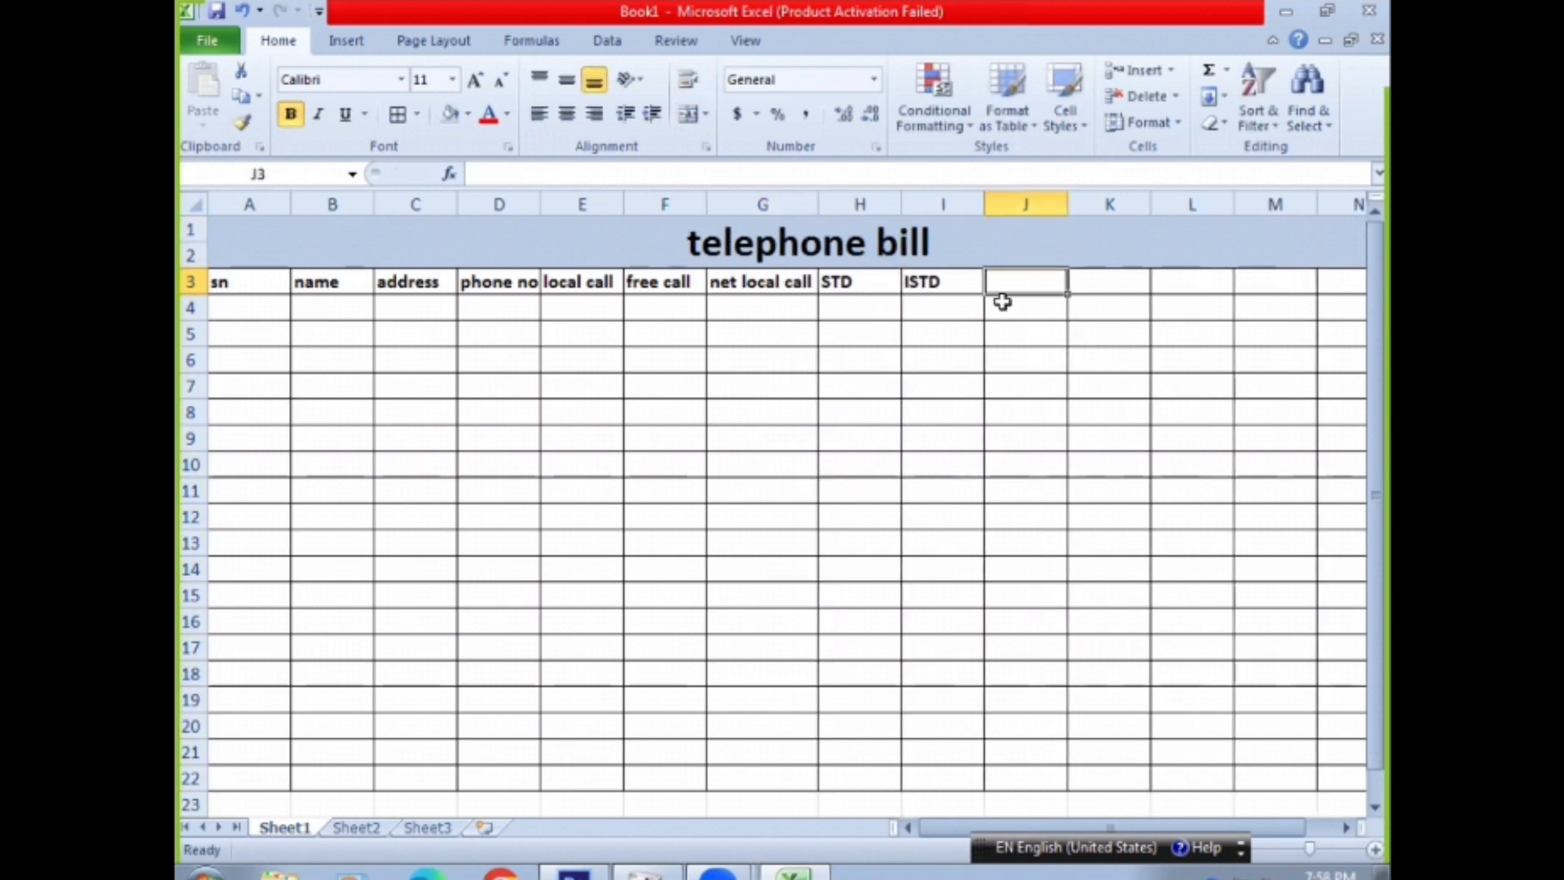
text(minimu)
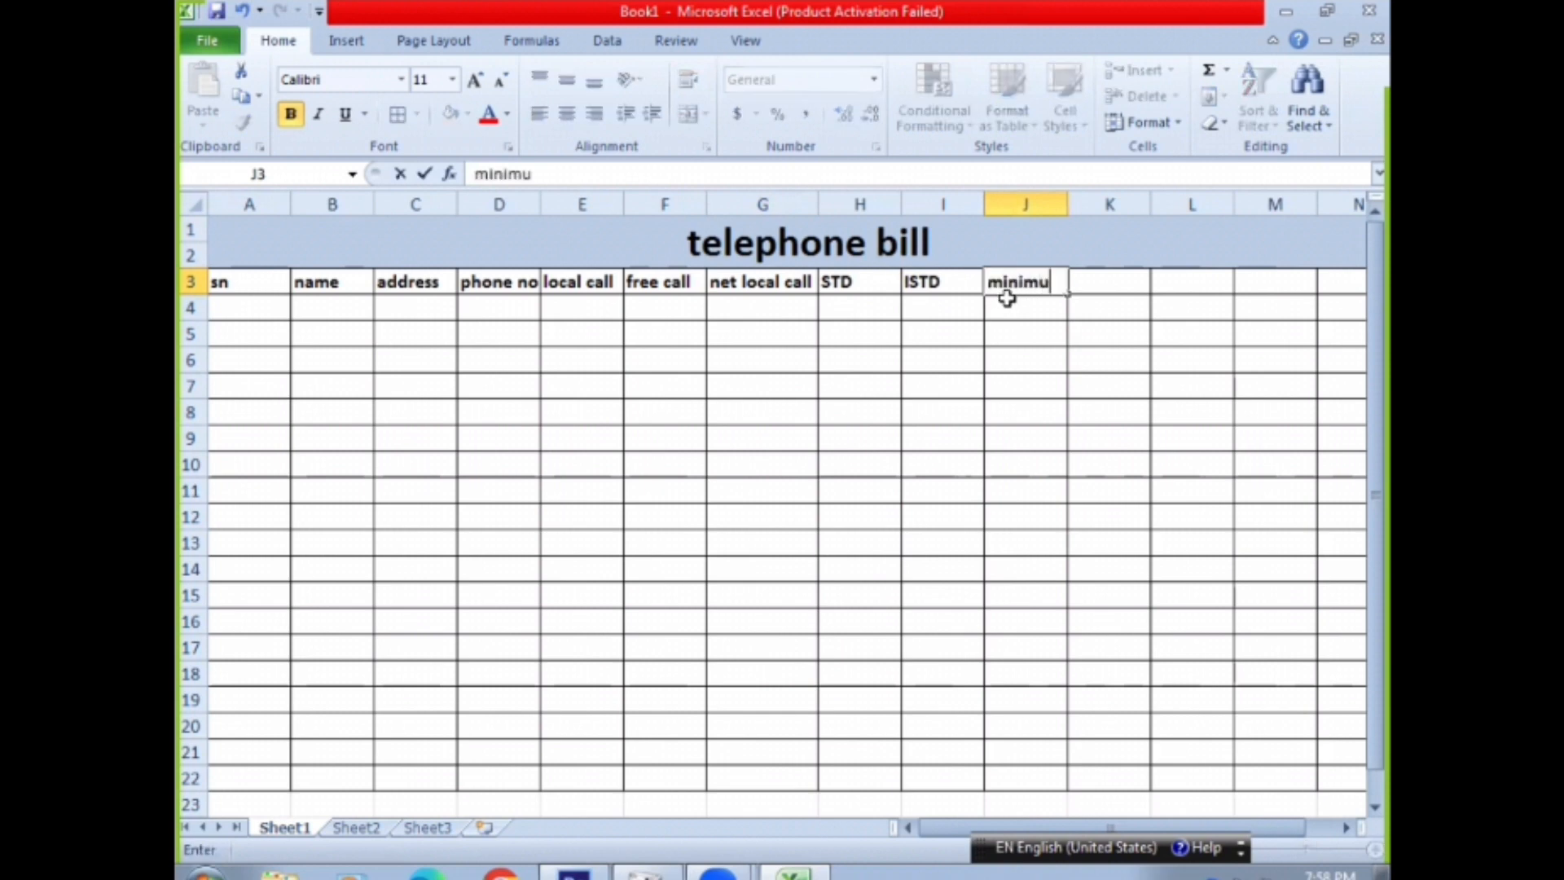
text(m charge)
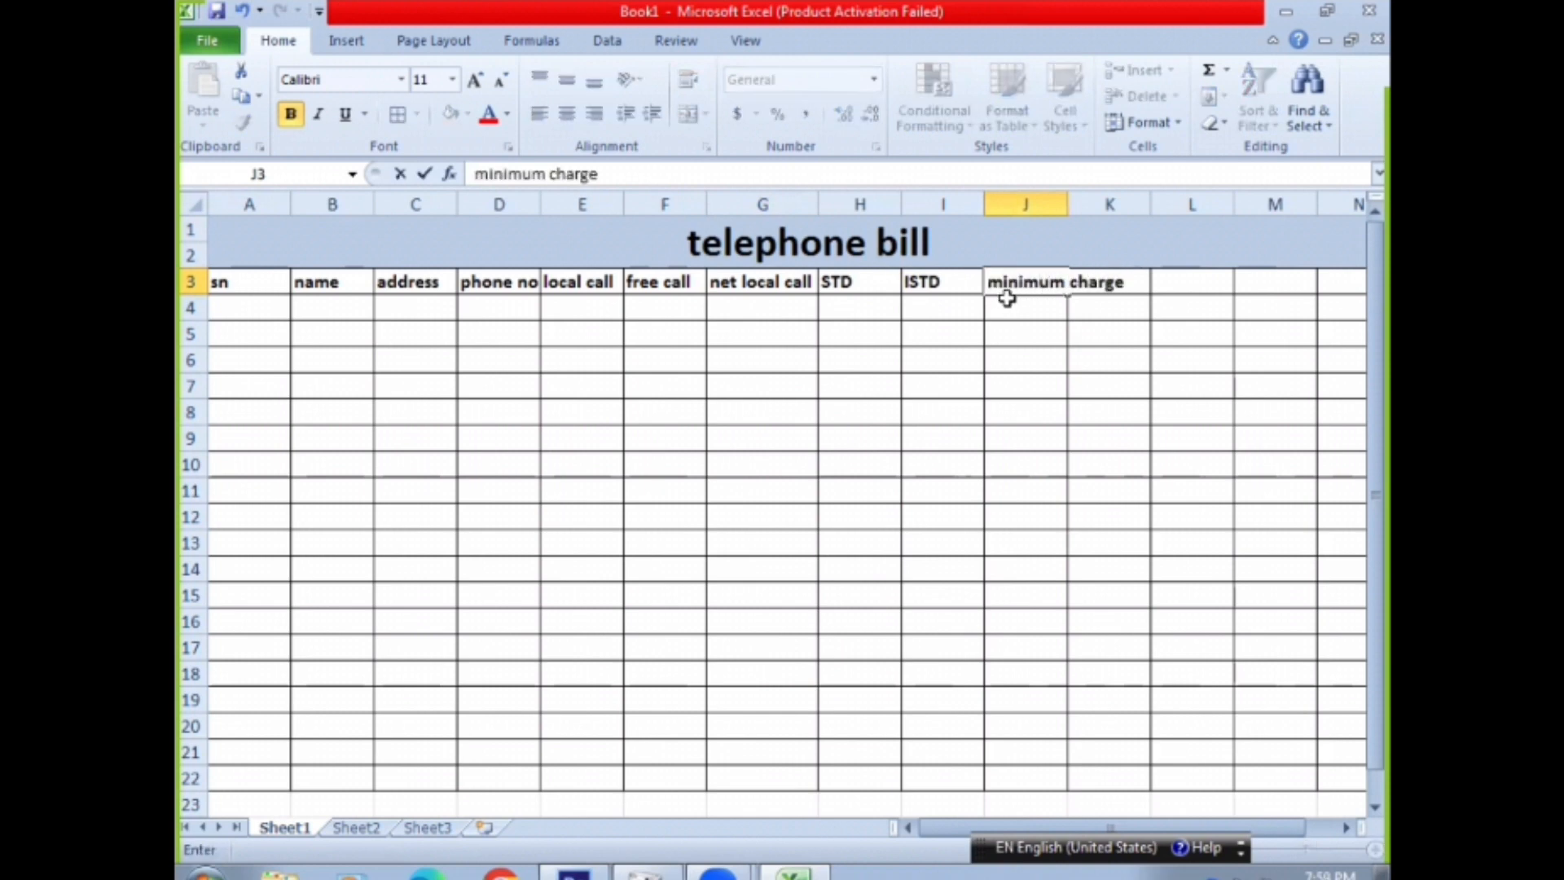
click(1071, 200)
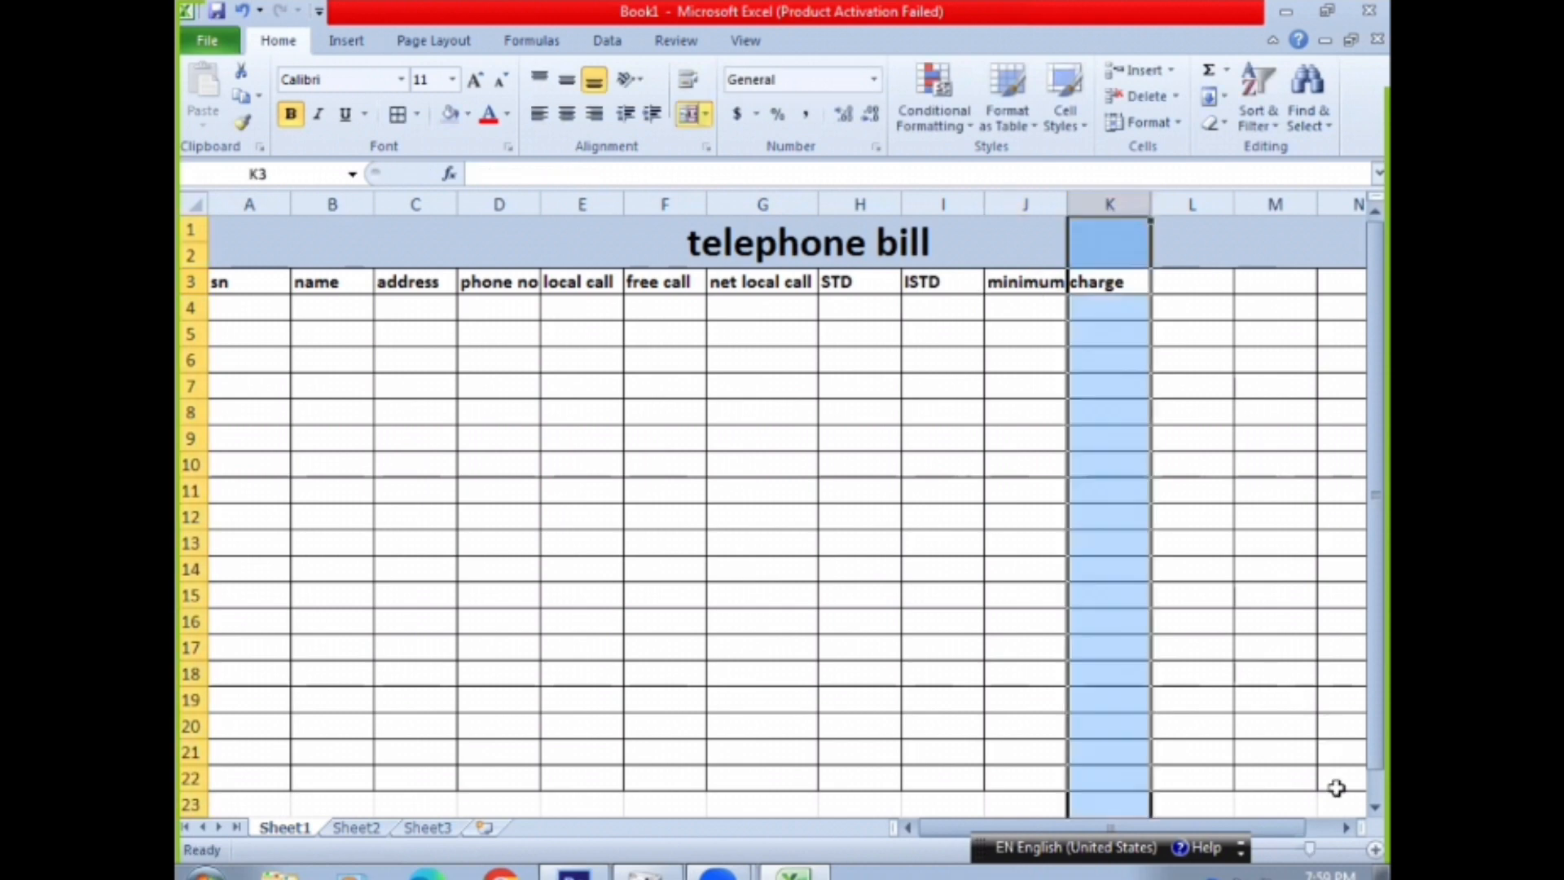
Enter the column headings "amount" and "tax" in cells K3 and L3
click(1347, 828)
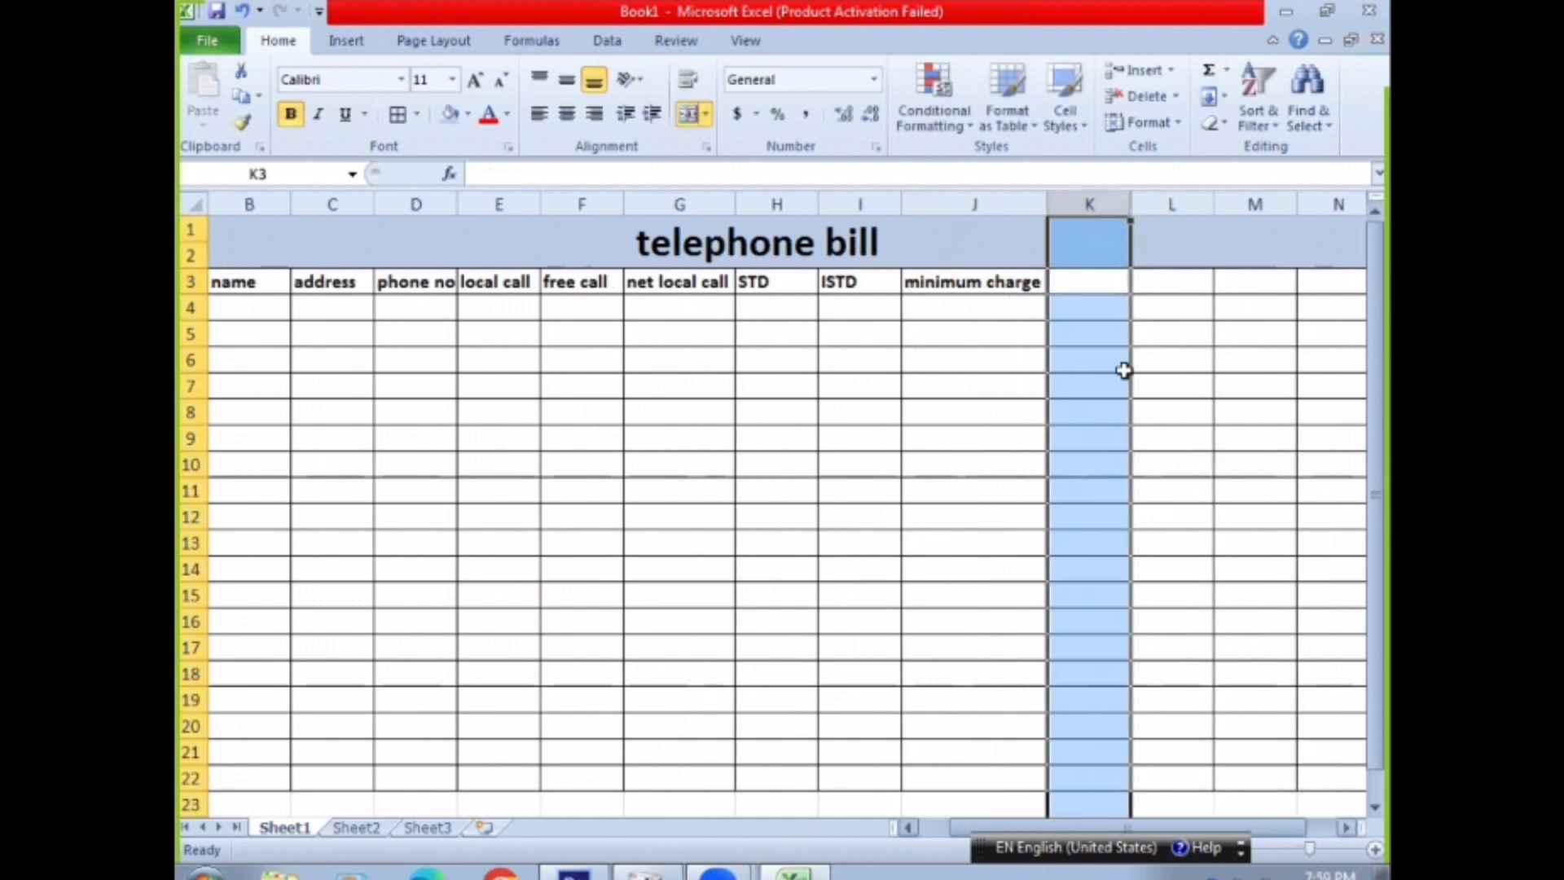
click(1099, 285)
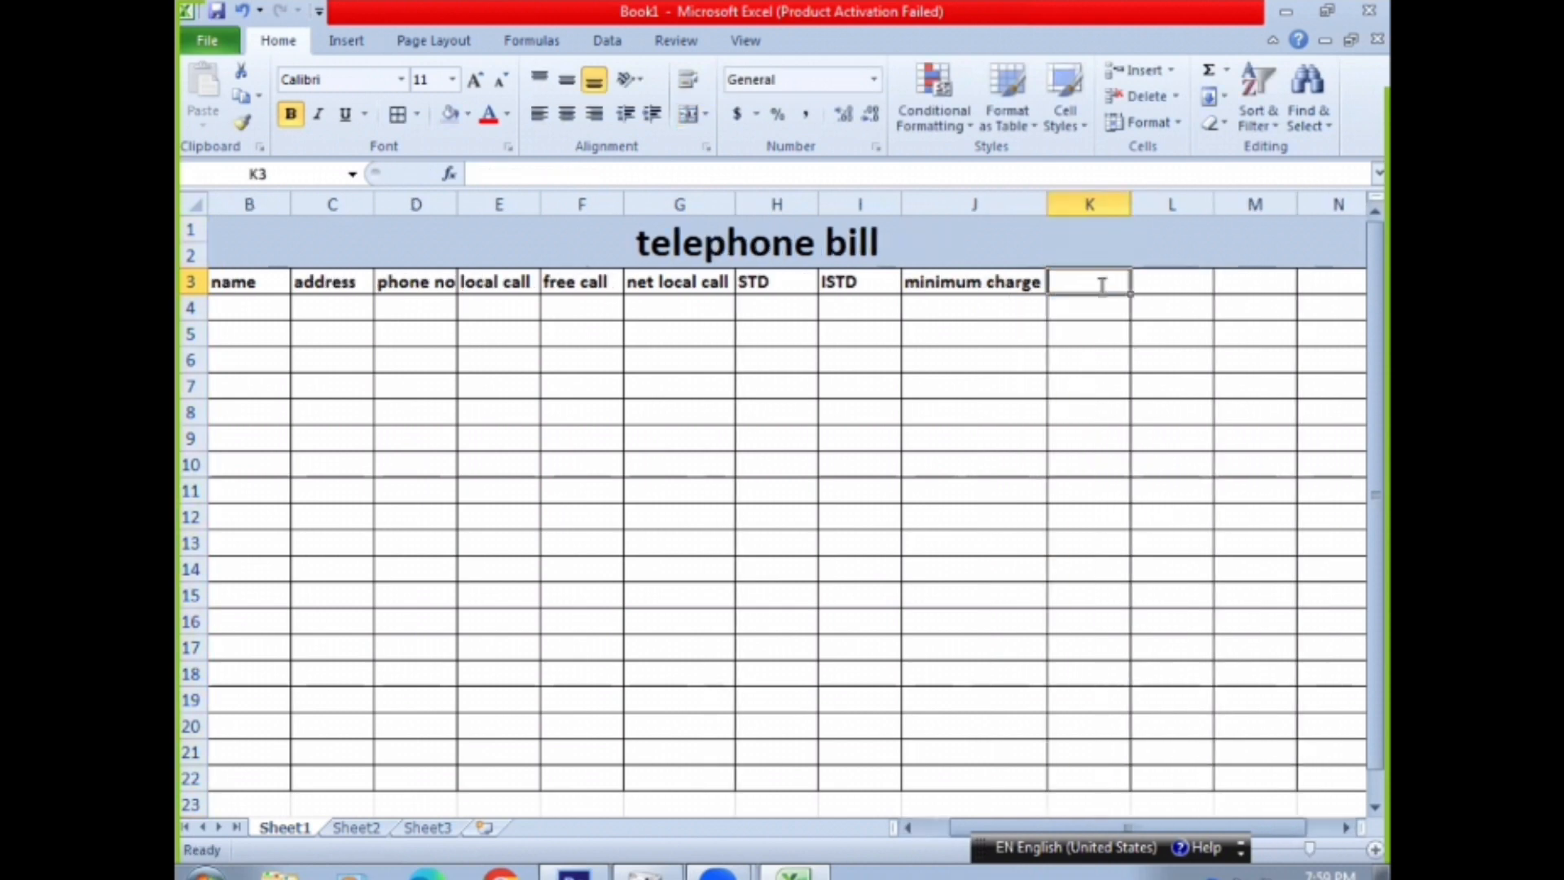
text(amoun)
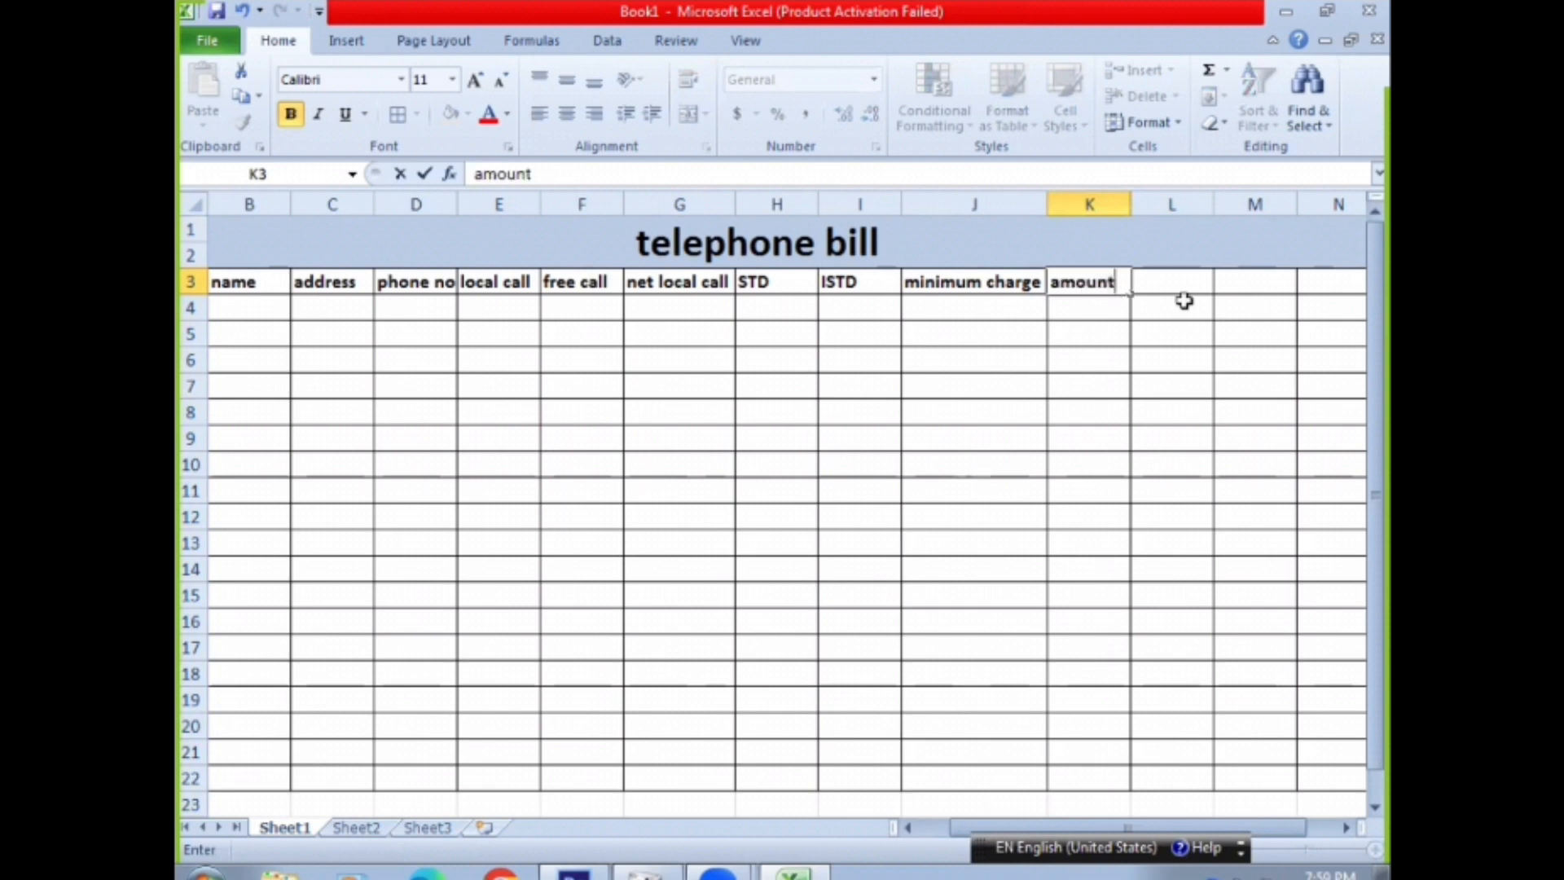
text(t)
click(1185, 281)
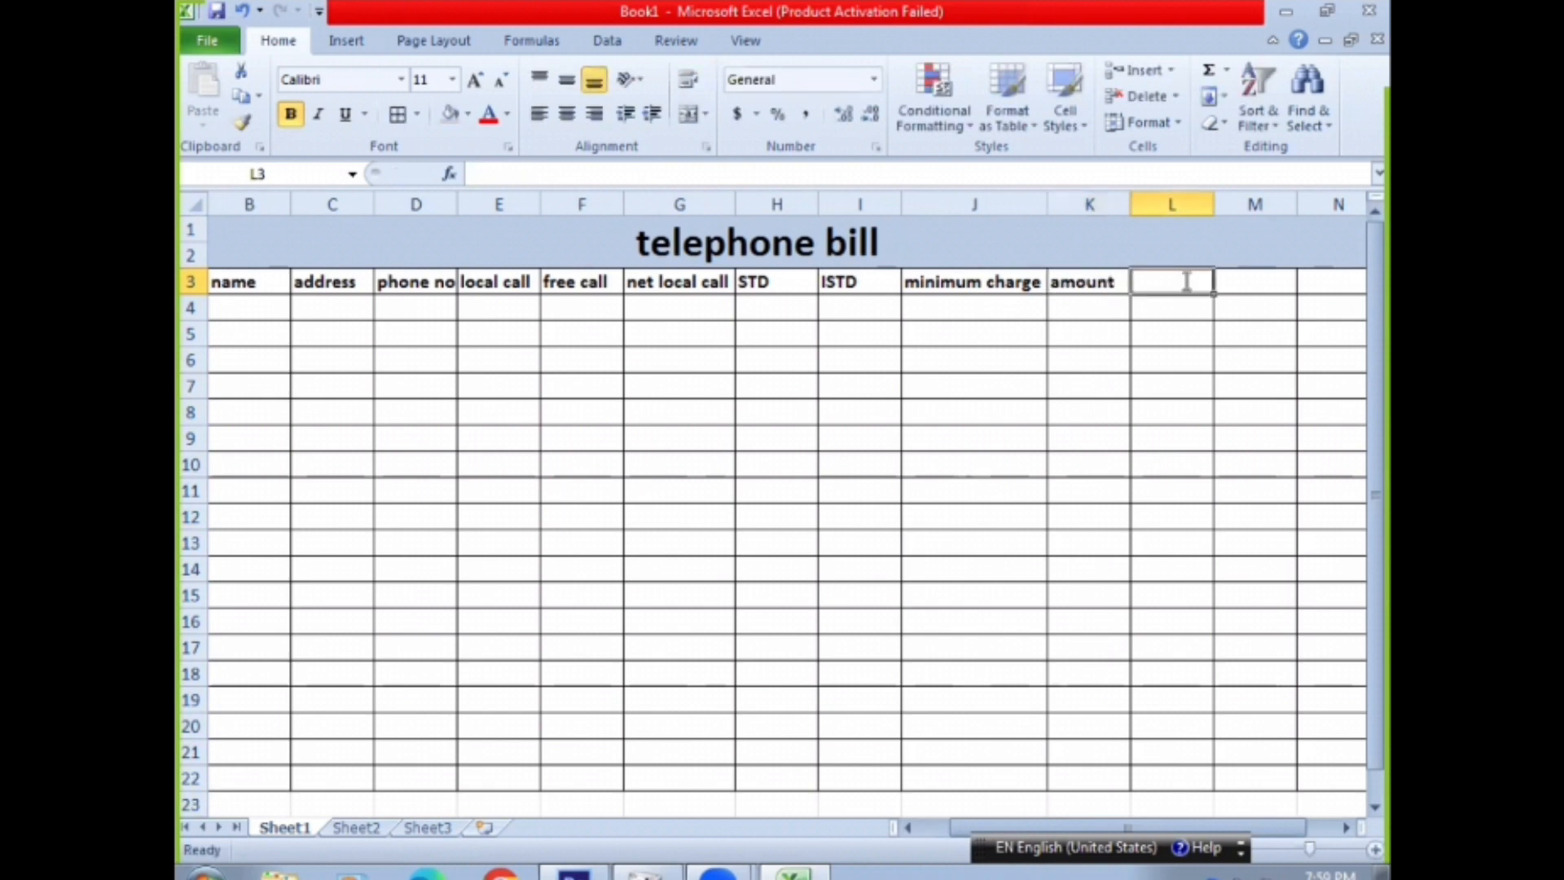
text(s)
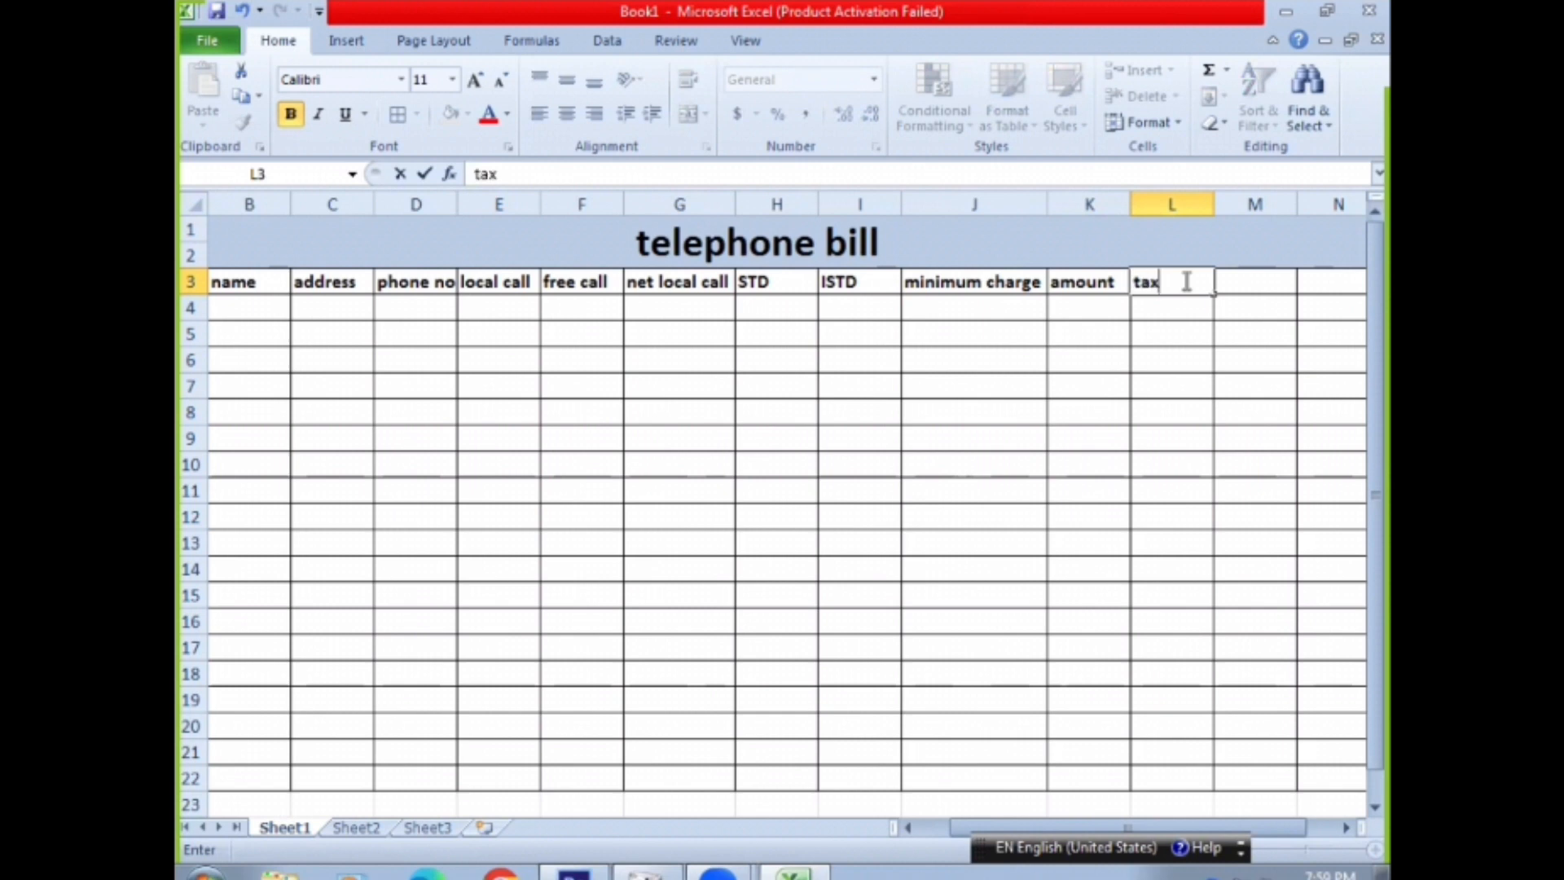
key(Tab)
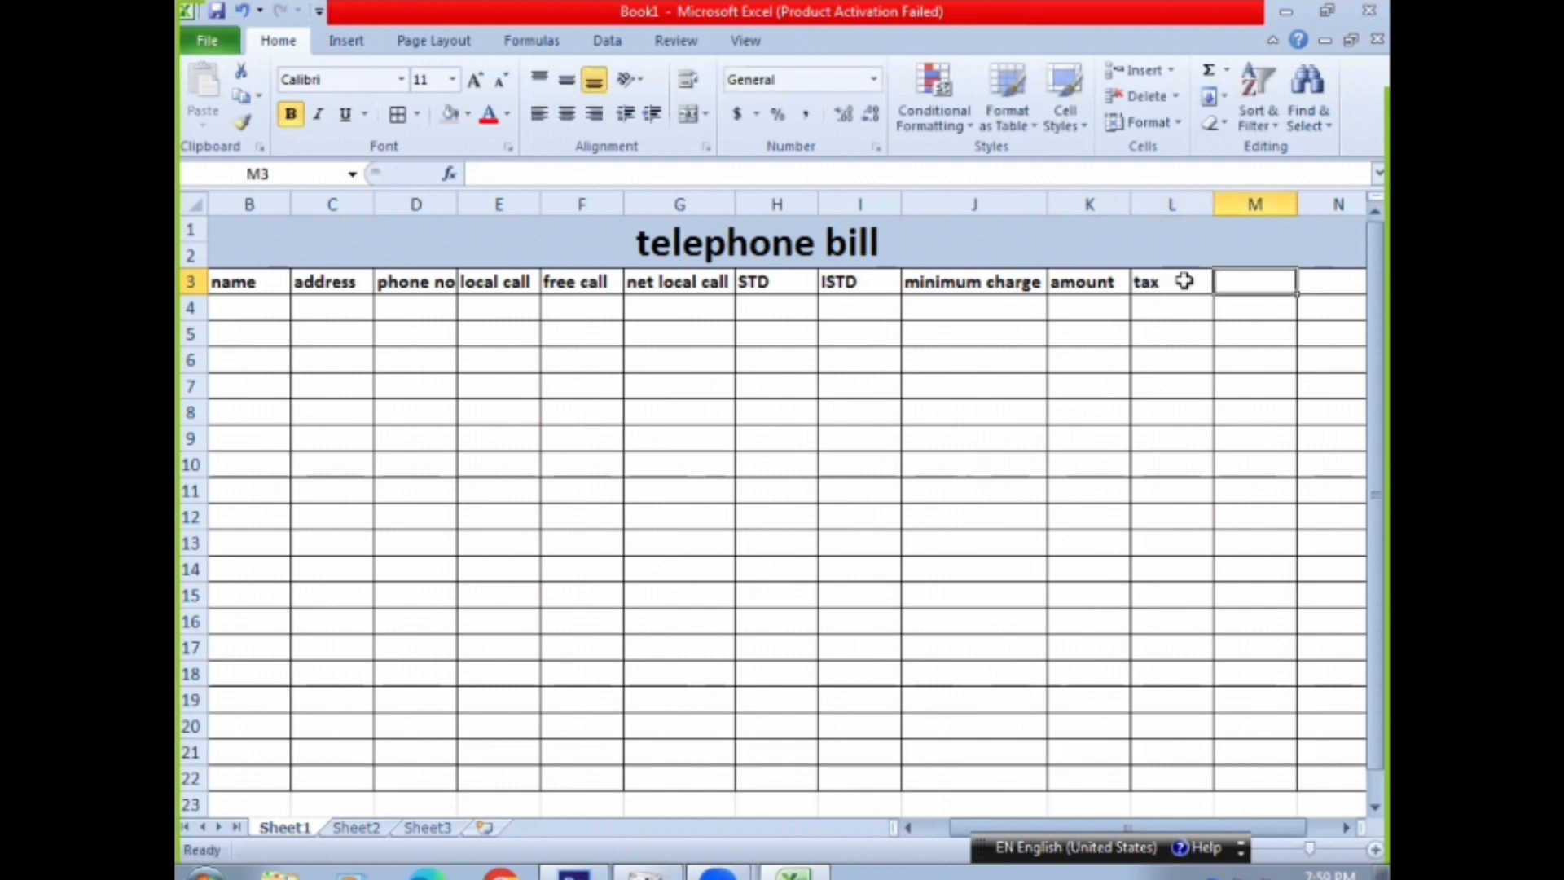
Enter the heading "sub amount" in cell M3 and fit column M's width to it
text(sub amoun)
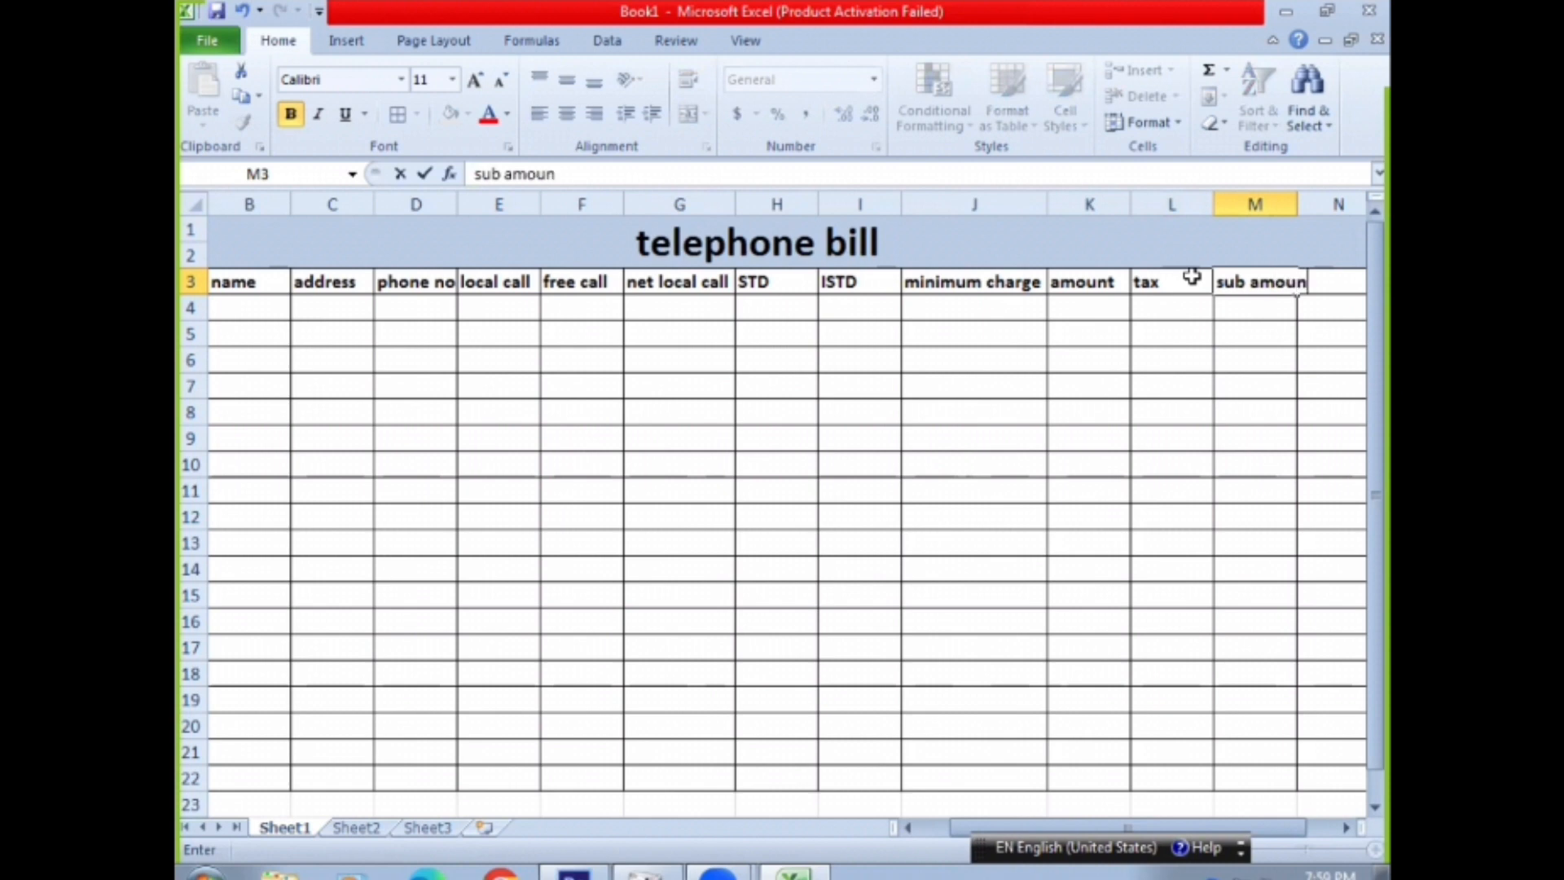
text(t)
click(1301, 203)
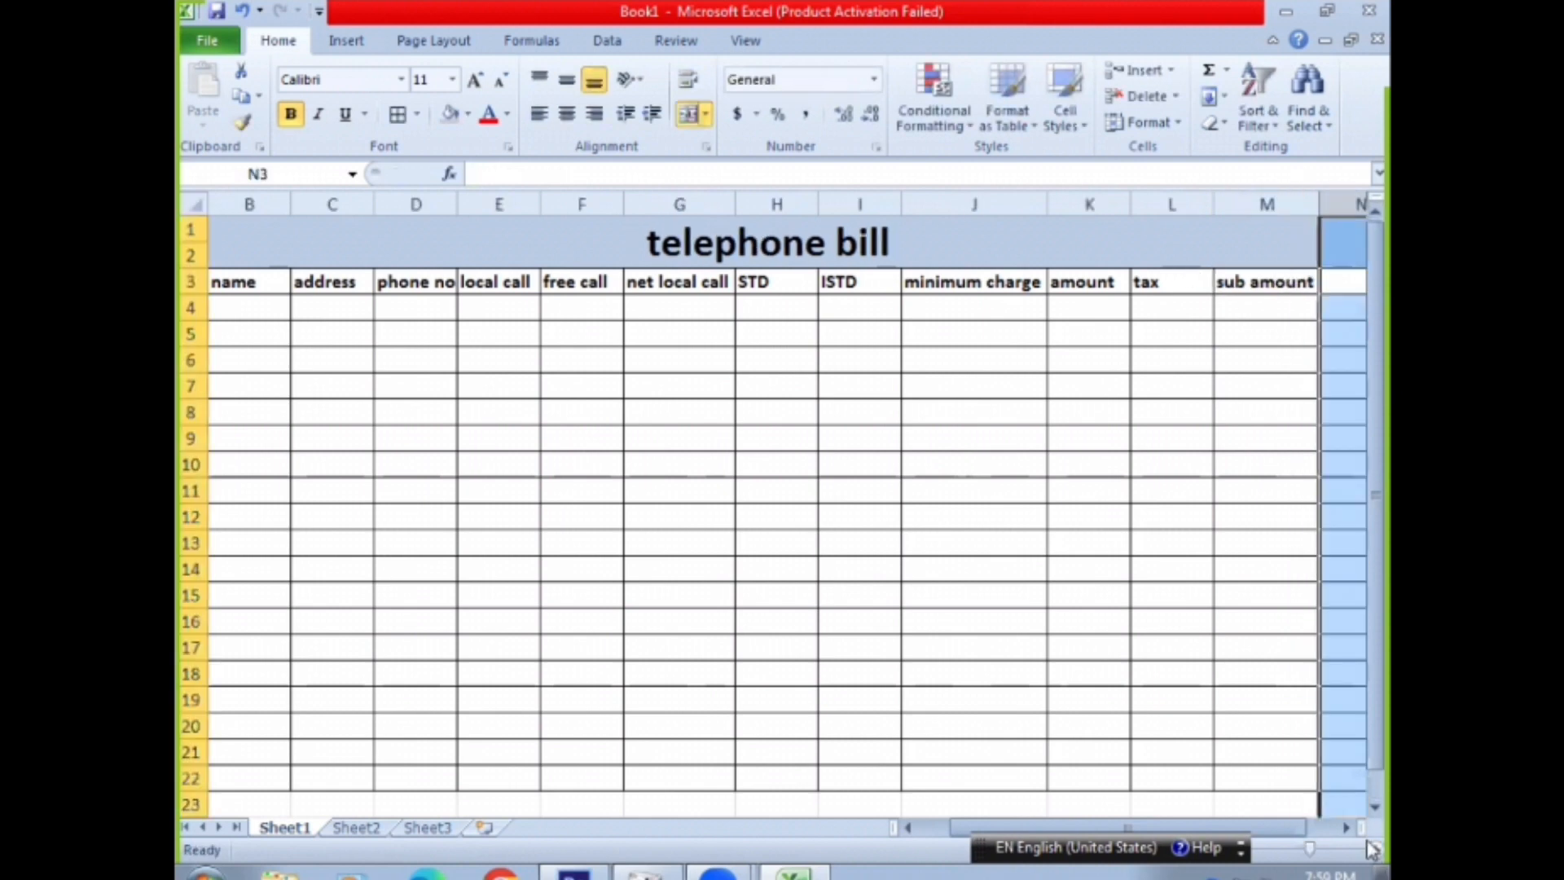
Enter the column headings "vat" and "net amount" in cells N3 and O3
click(1352, 829)
click(1355, 833)
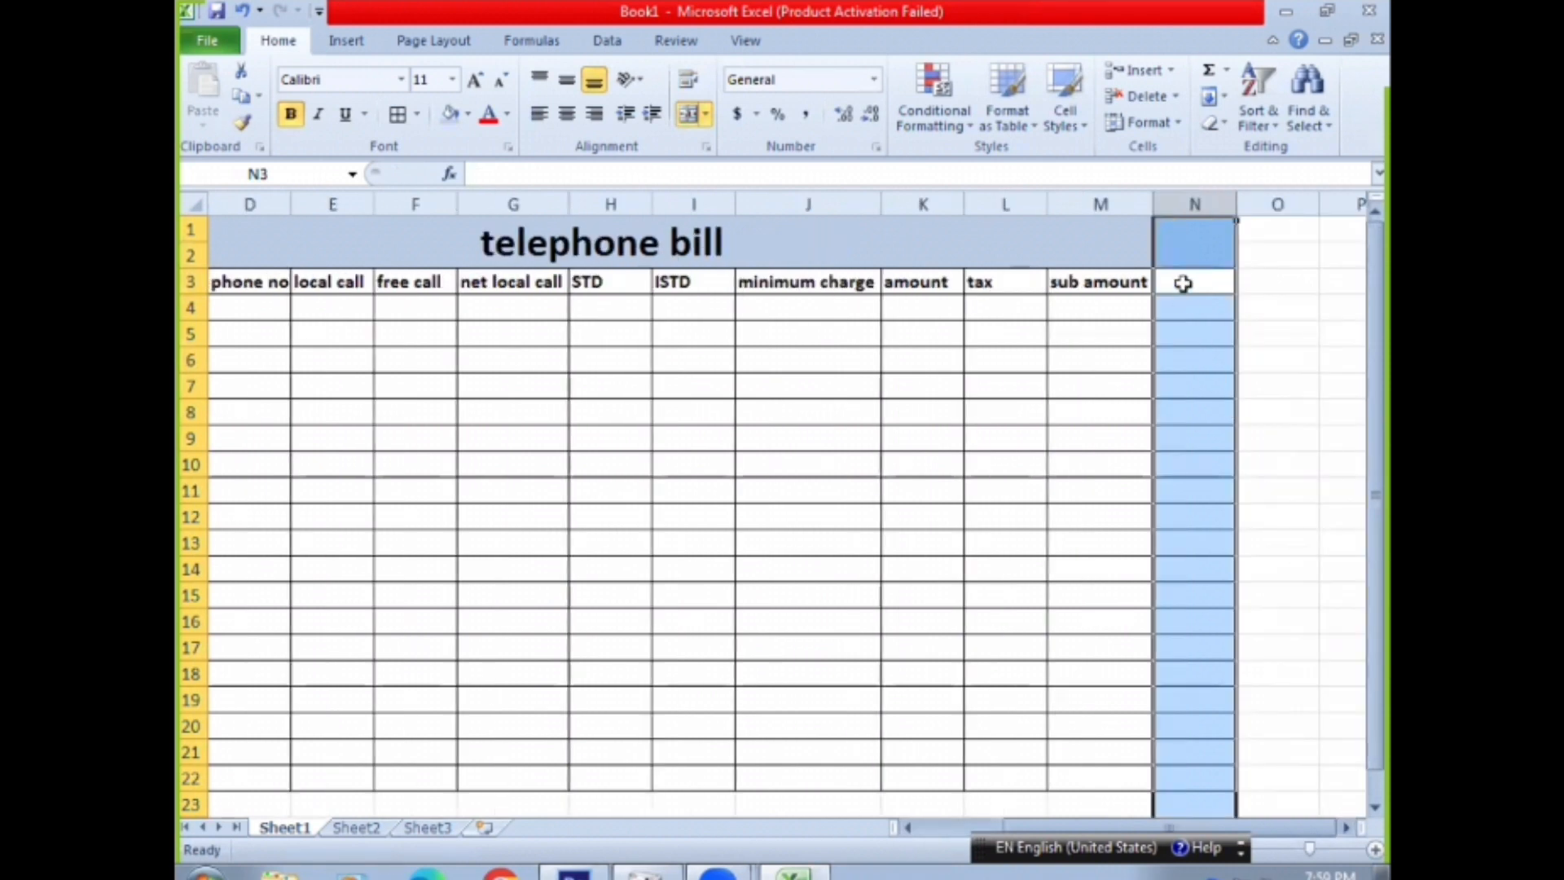
click(1183, 282)
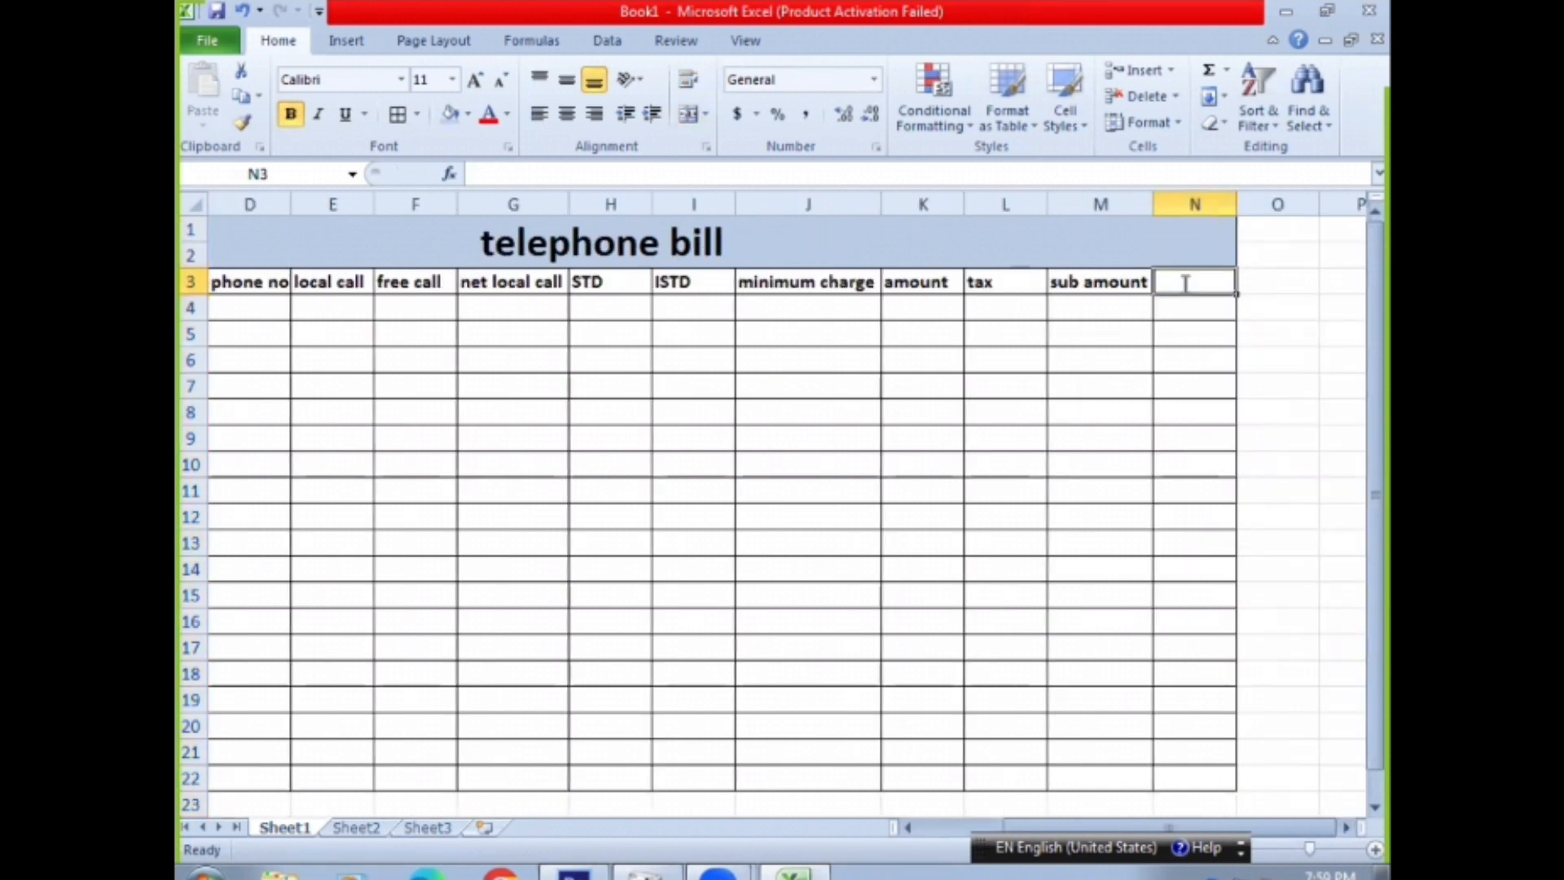
text(vat)
key(Tab)
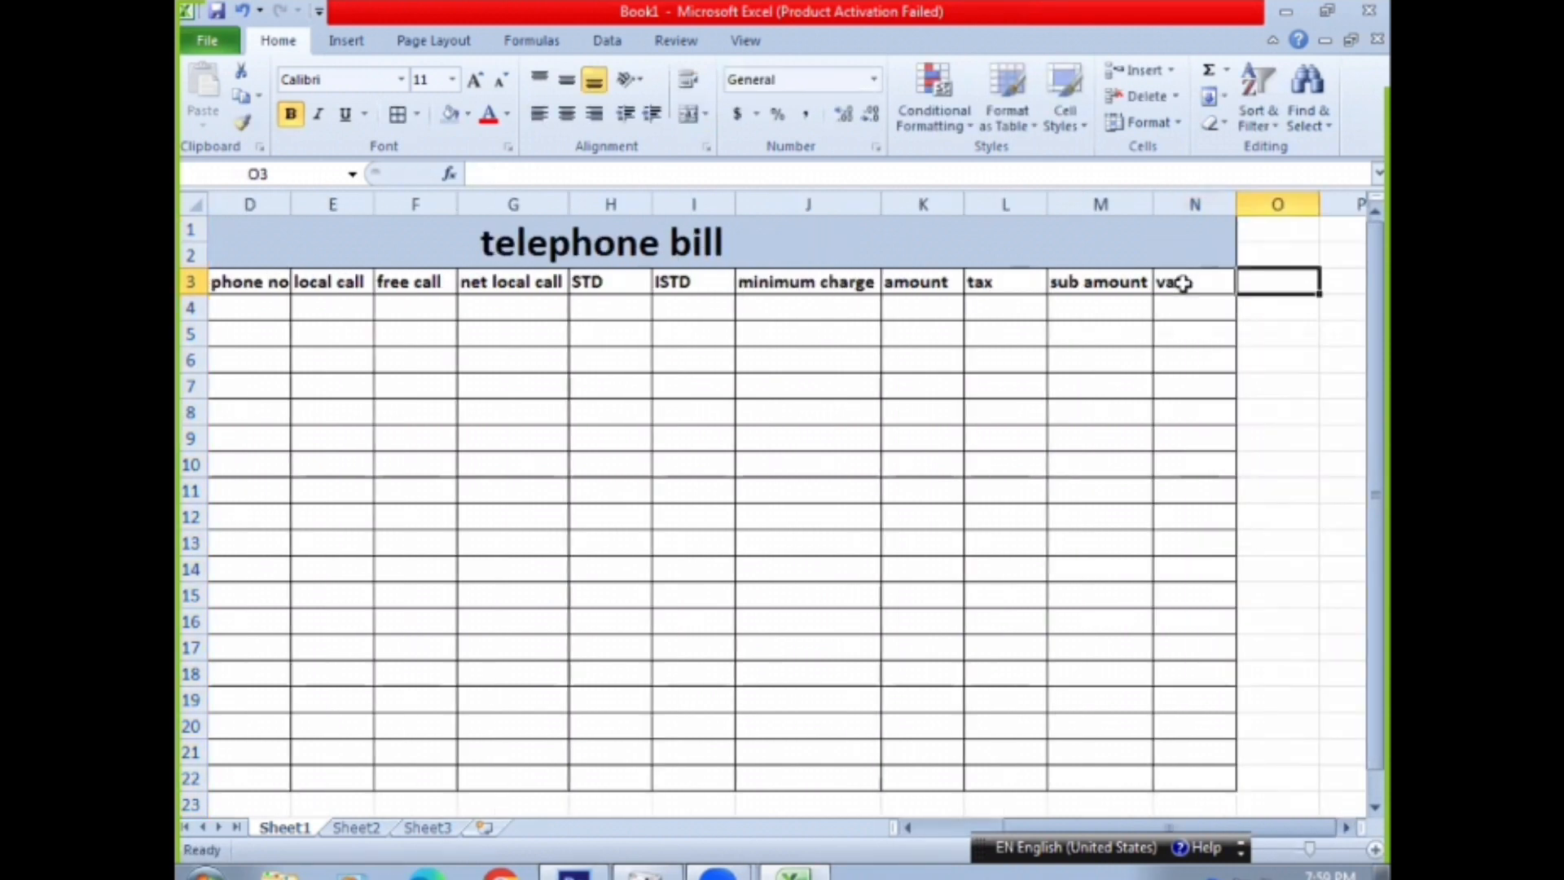
text(net amount)
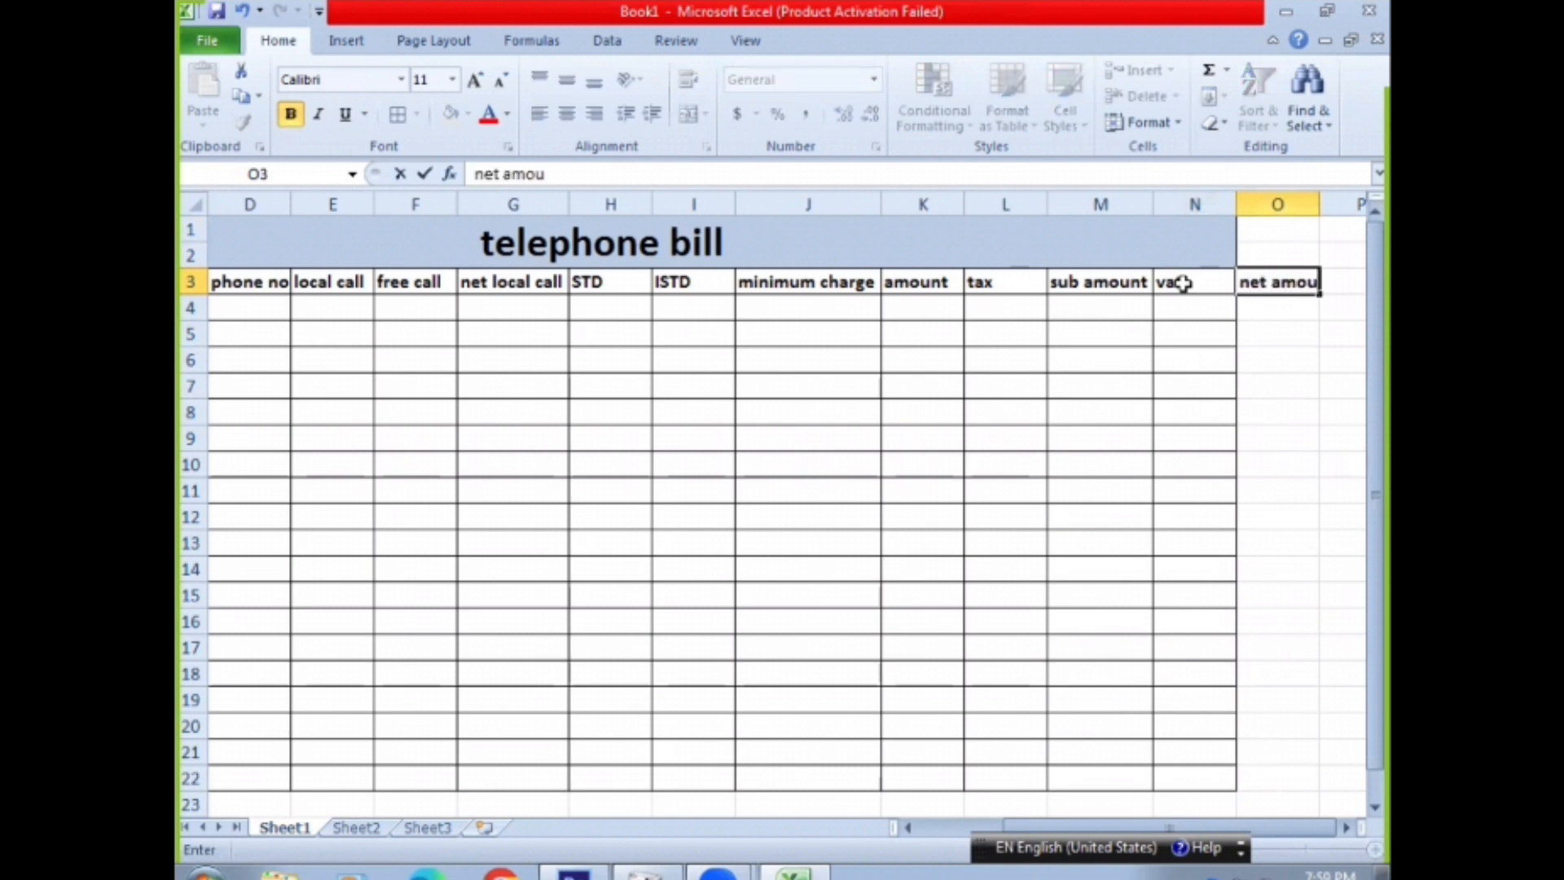
key(Return)
key(Return)
key(Return)
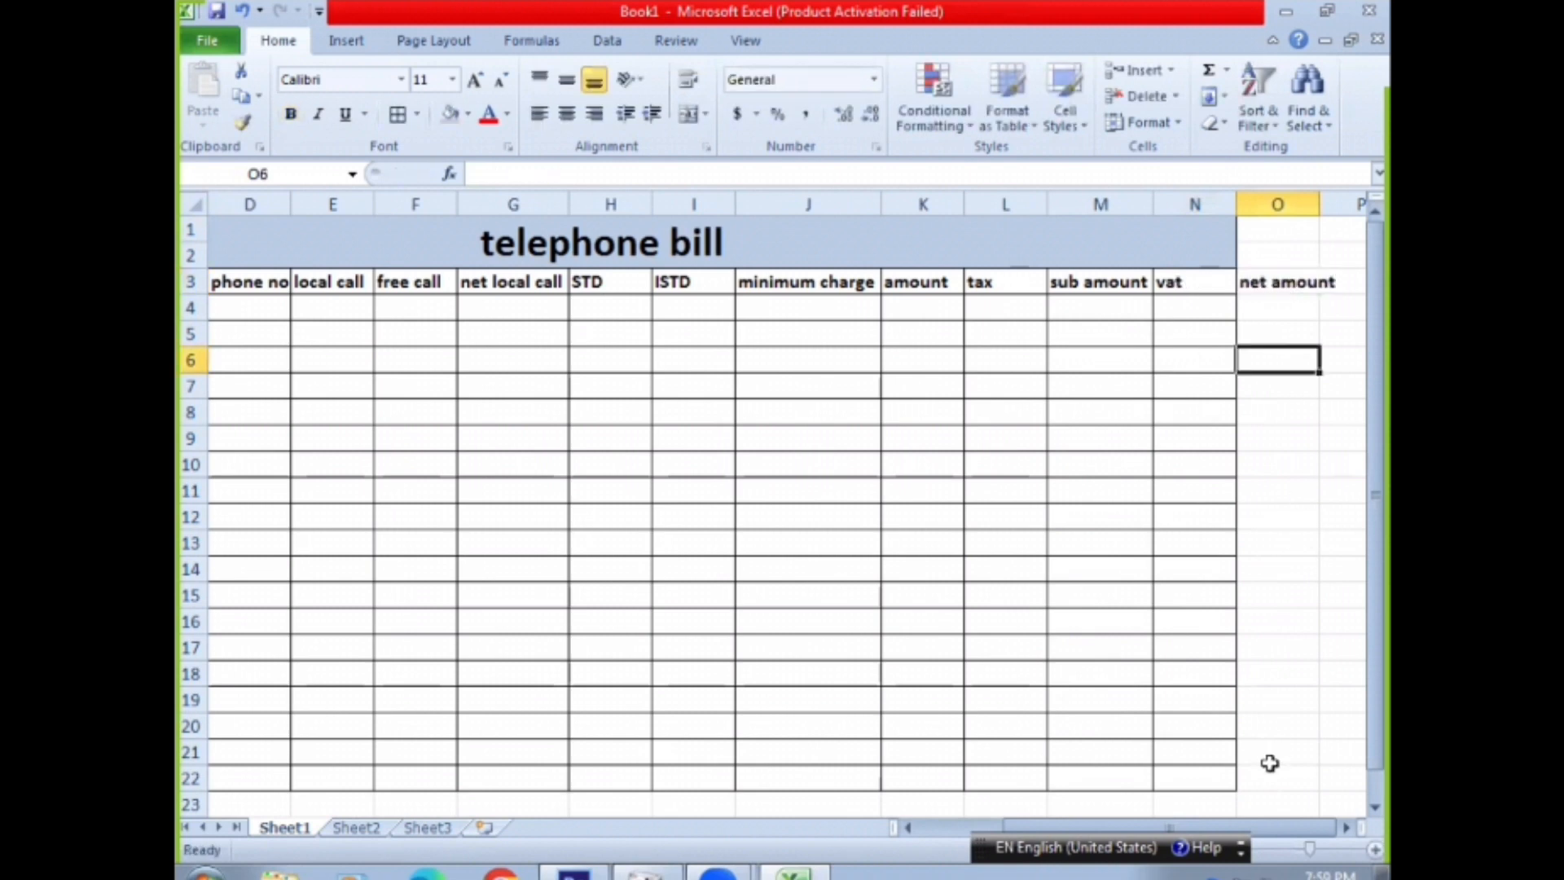
Apply all borders to the "net amount" column from O3 to O22 and fit column O's width to its heading
click(1346, 829)
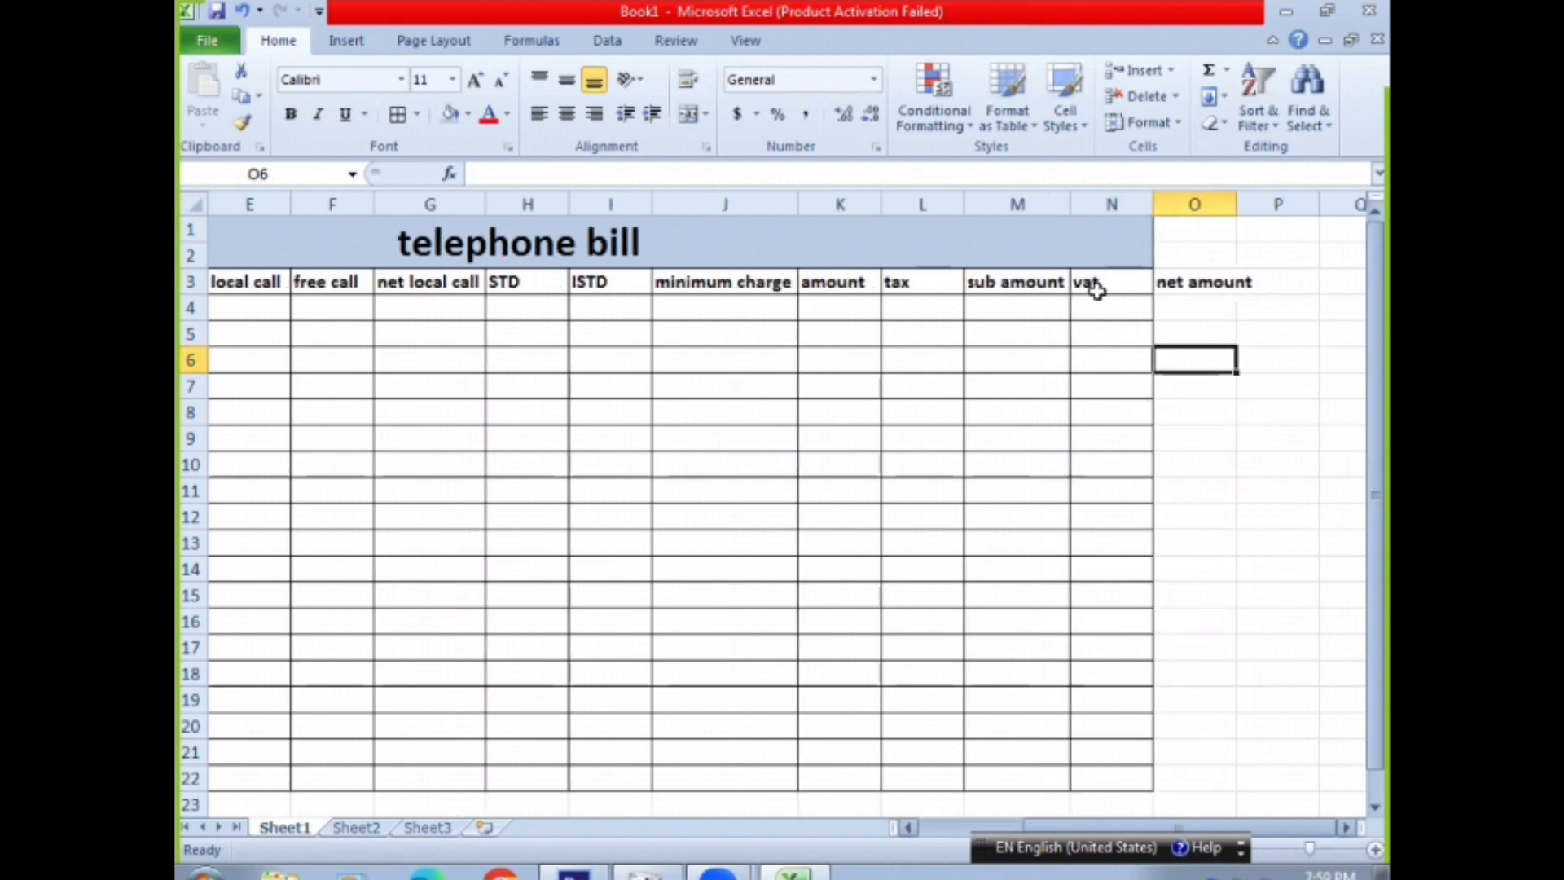
drag(1096, 290, 1078, 522)
drag(1243, 277, 1243, 260)
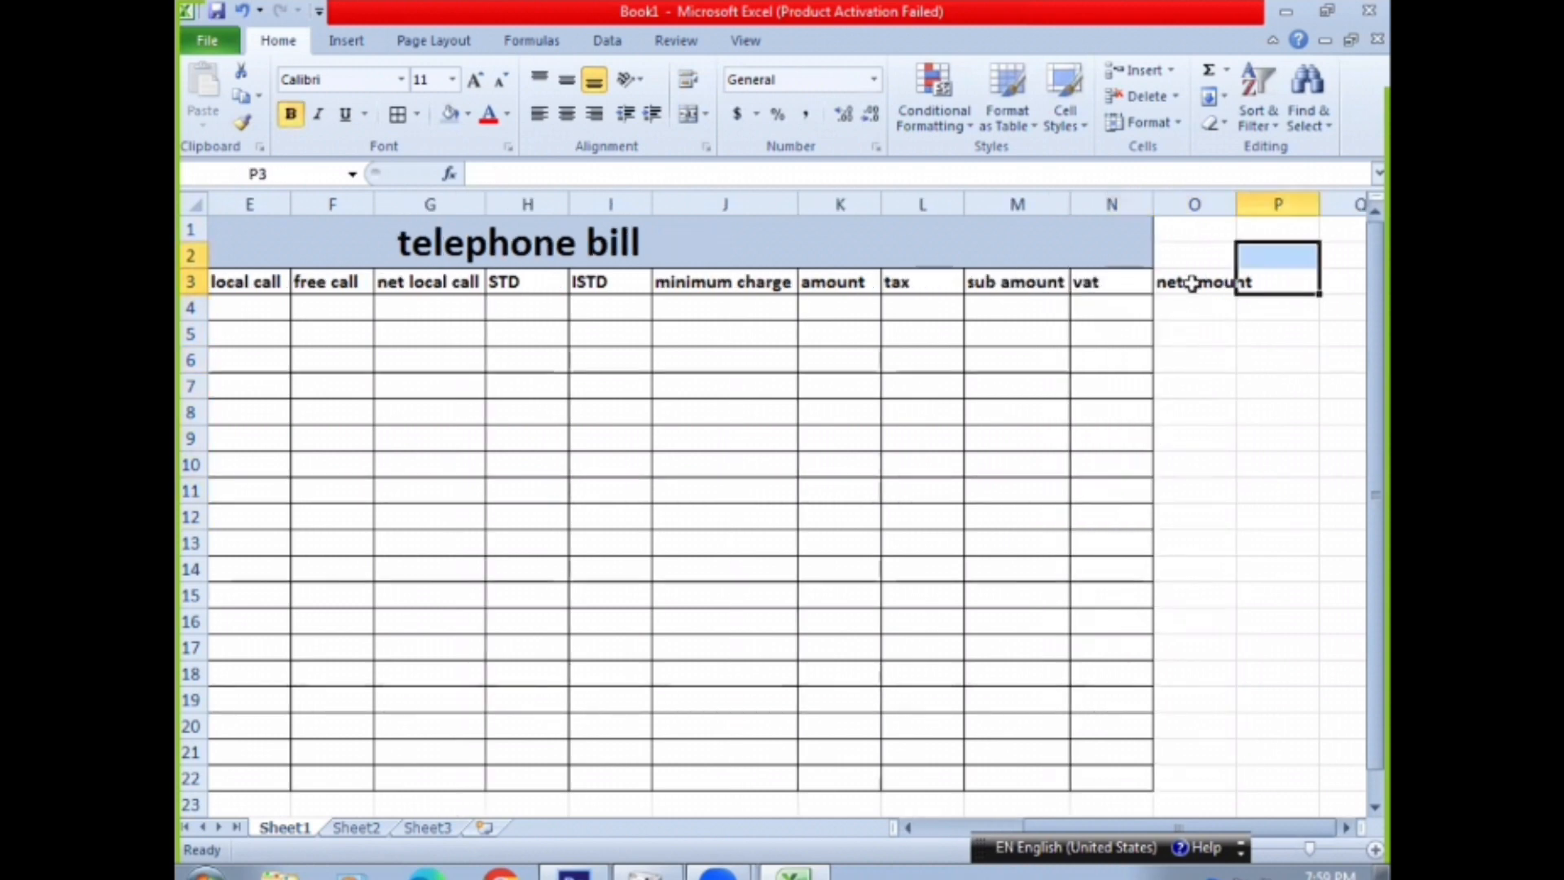
click(1191, 283)
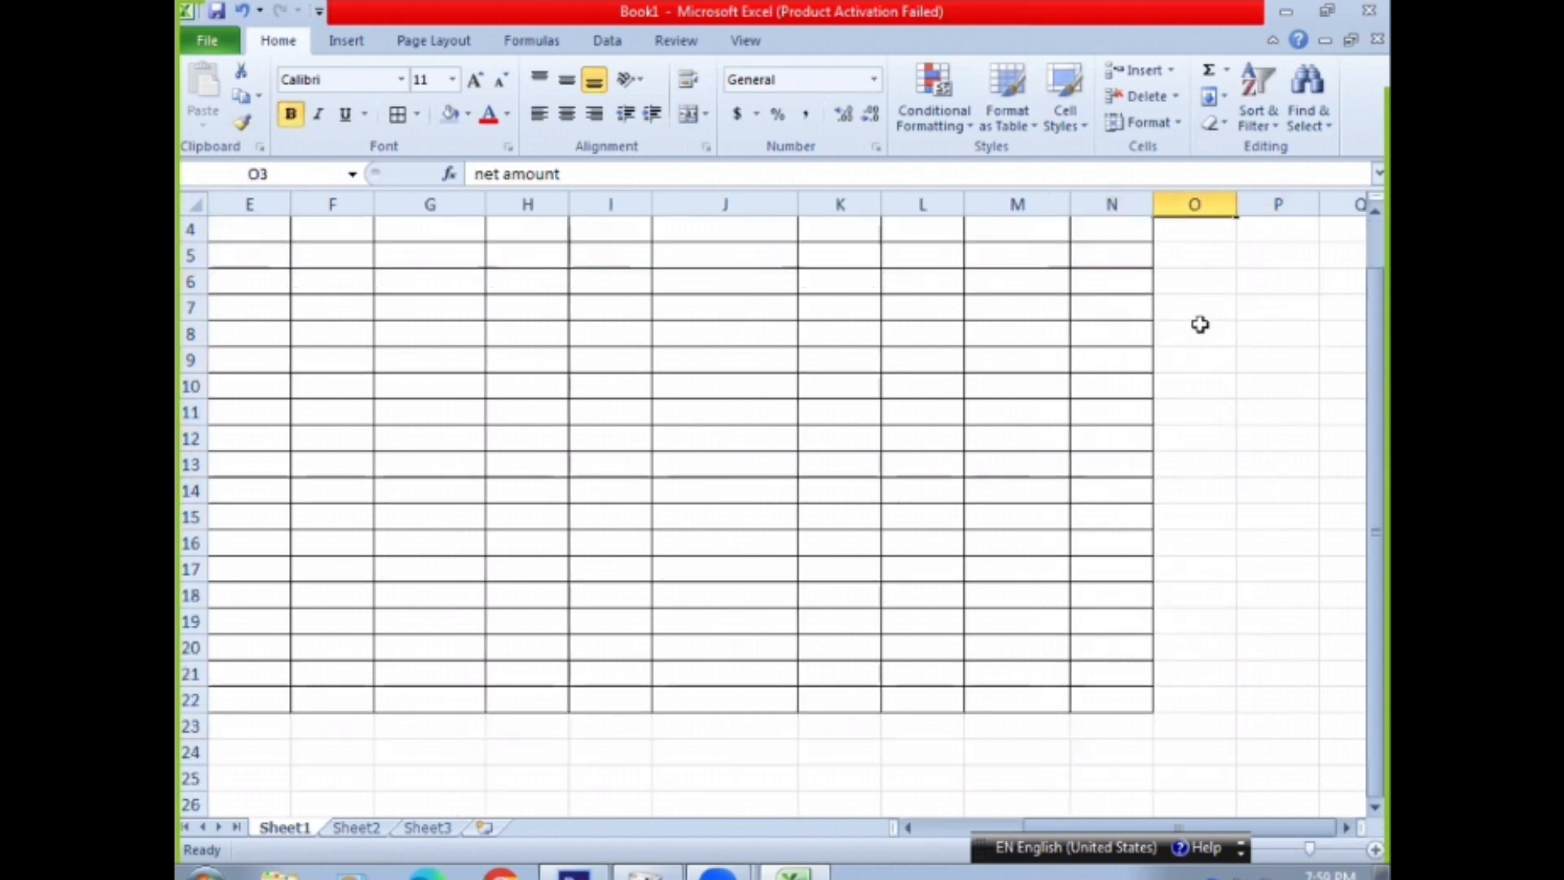
drag(1194, 281, 1187, 776)
click(397, 113)
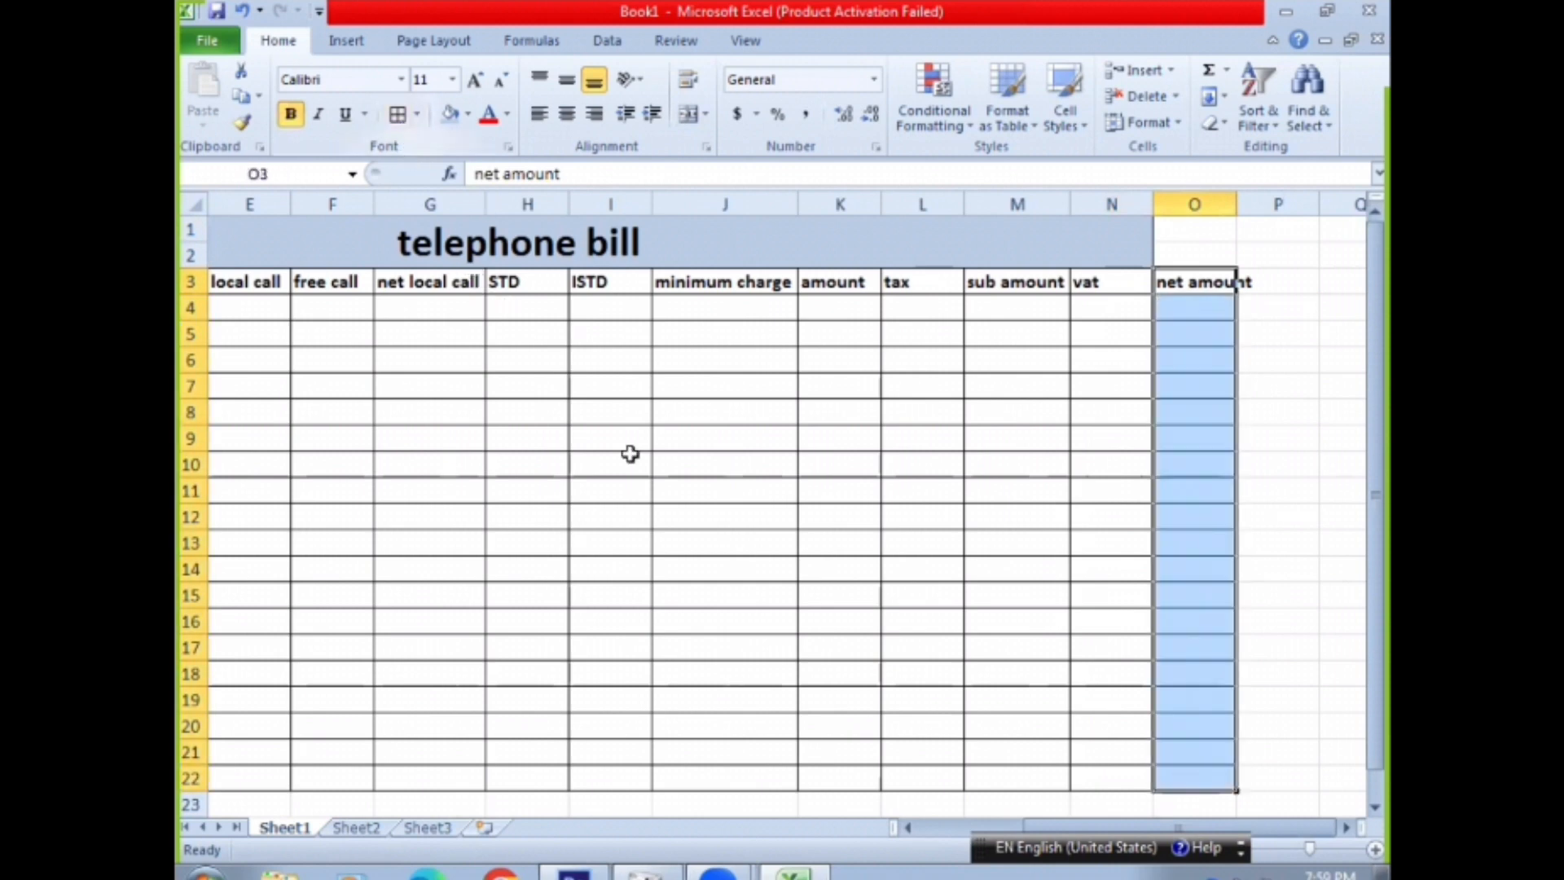
click(699, 495)
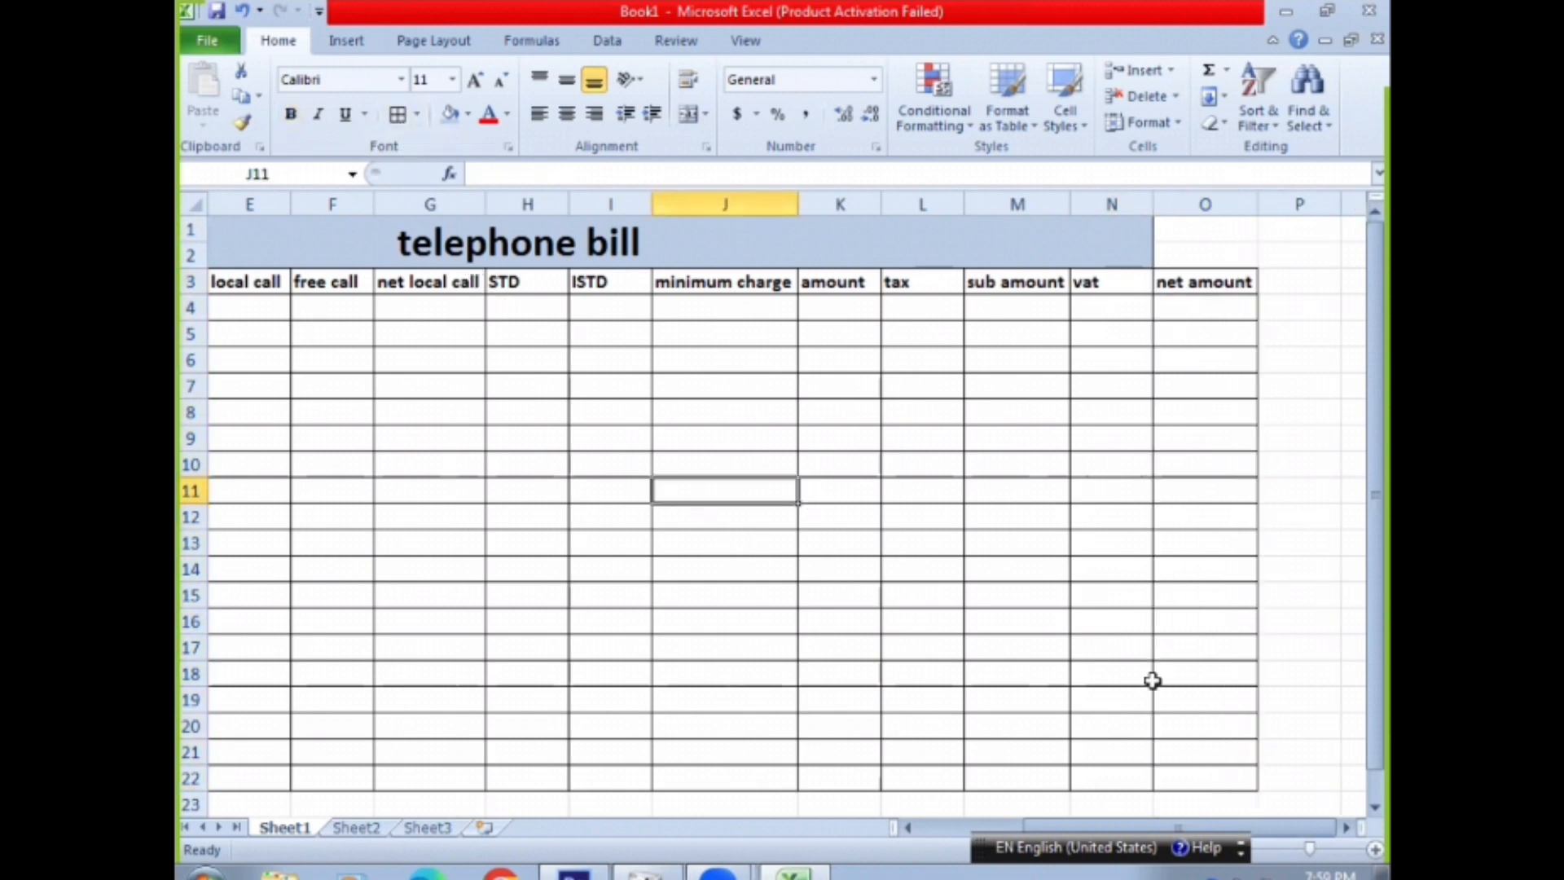
drag(1242, 829, 350, 712)
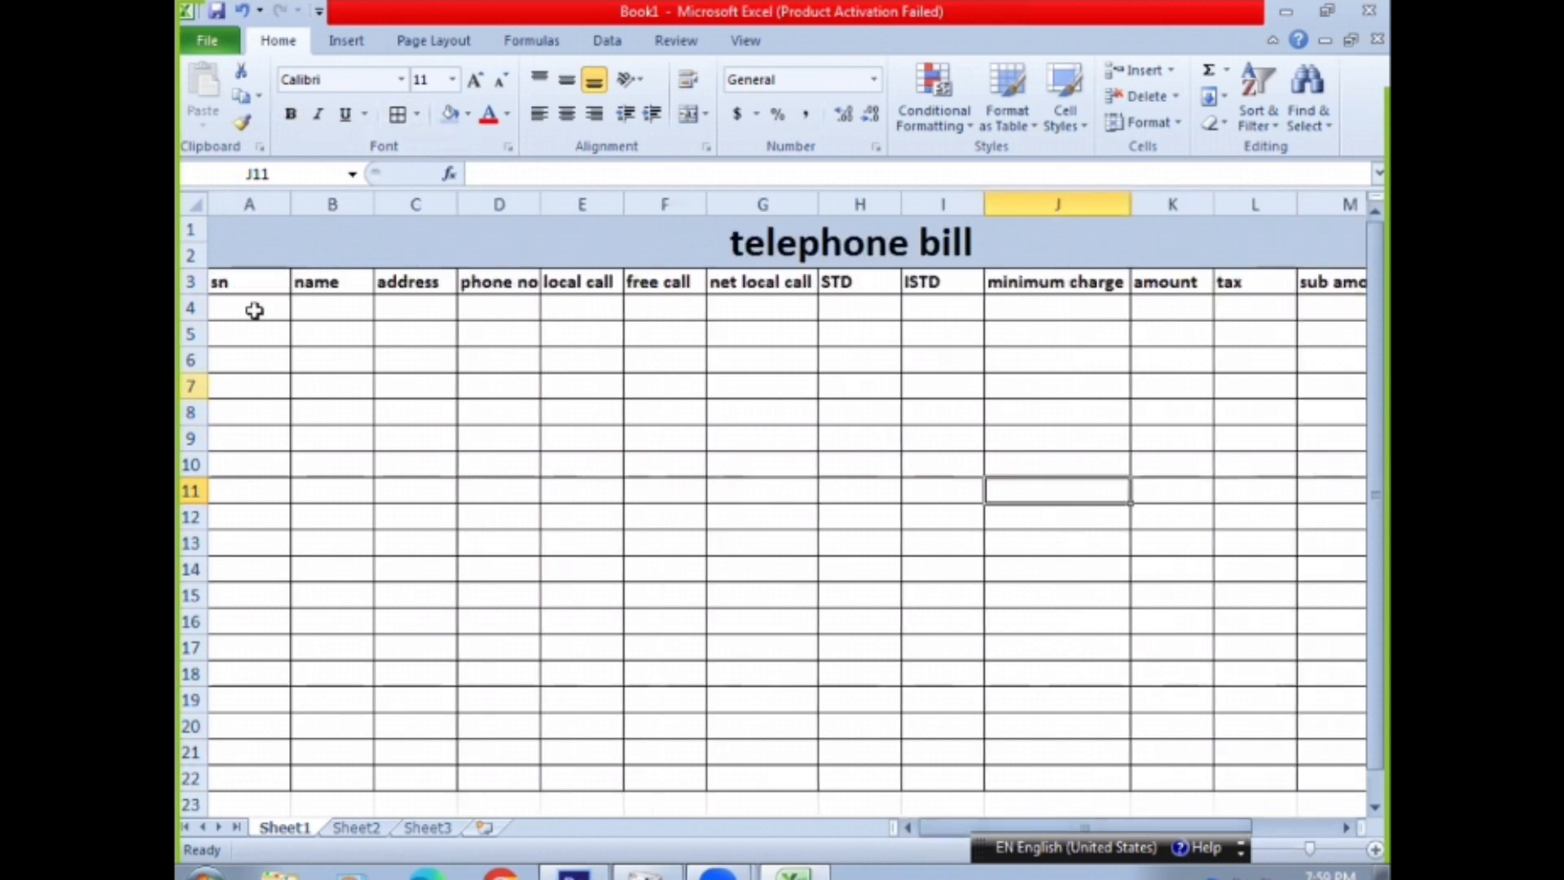
Narrow the sn, tax, vat, STD and ISTD columns to fit their headings
drag(291, 204, 235, 203)
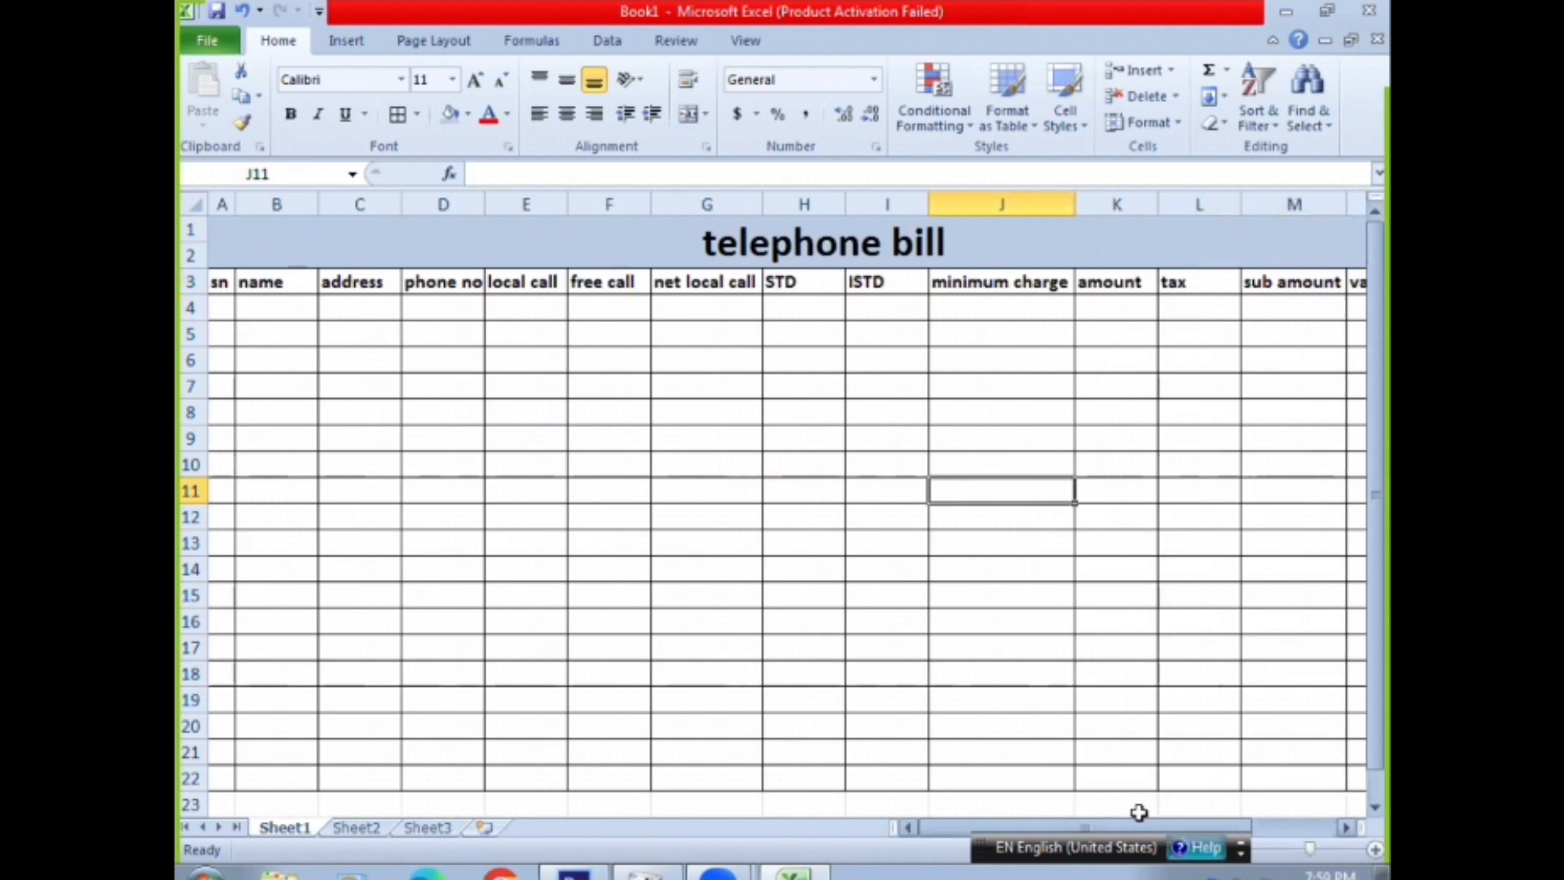
drag(1178, 829, 218, 550)
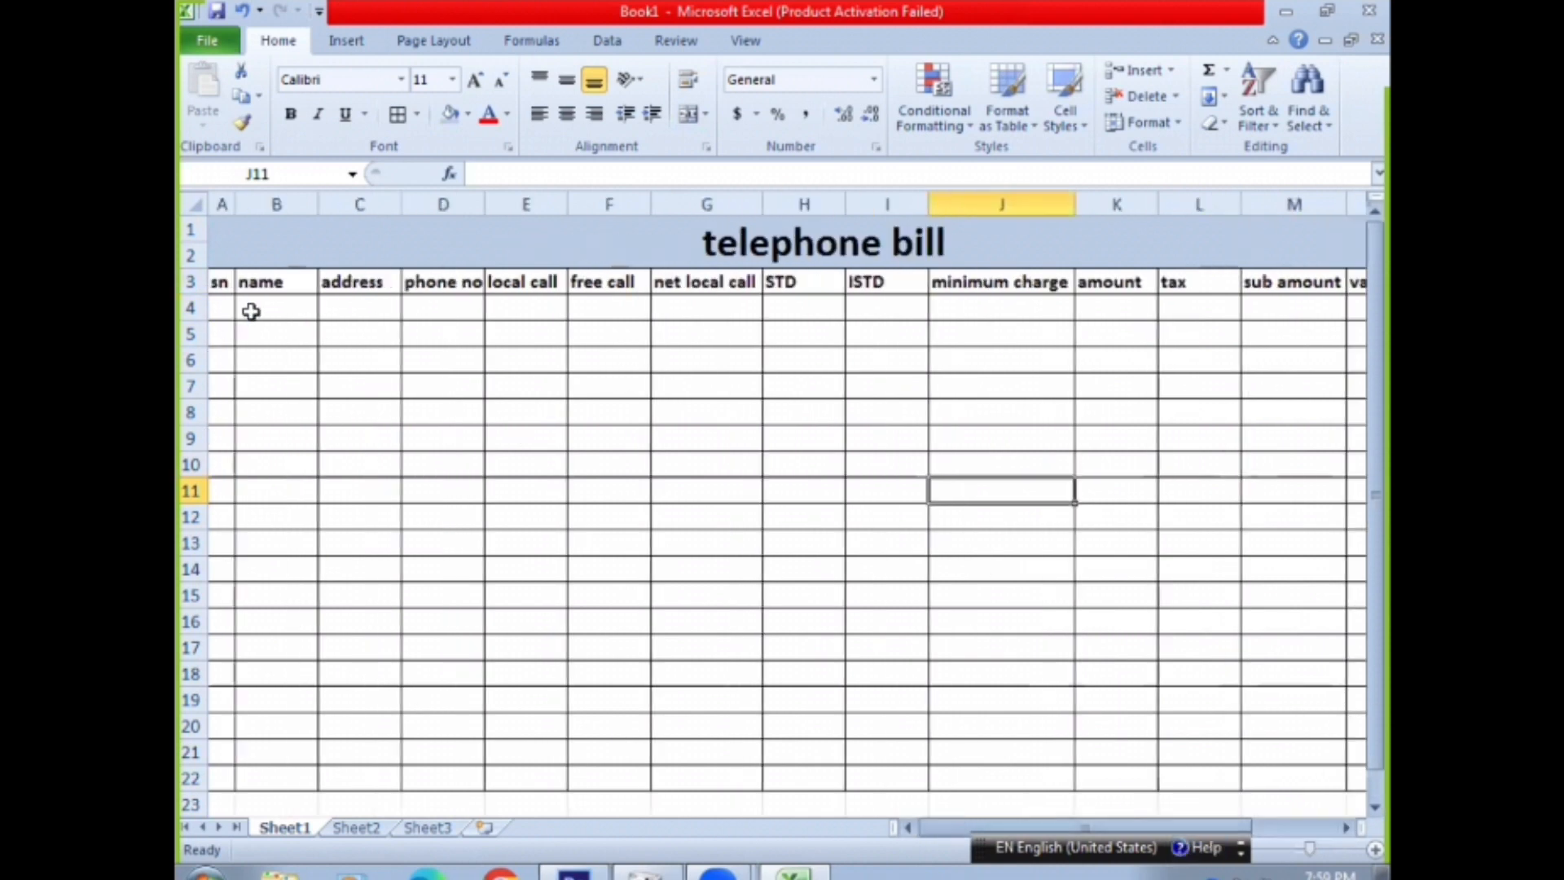
double_click(1238, 202)
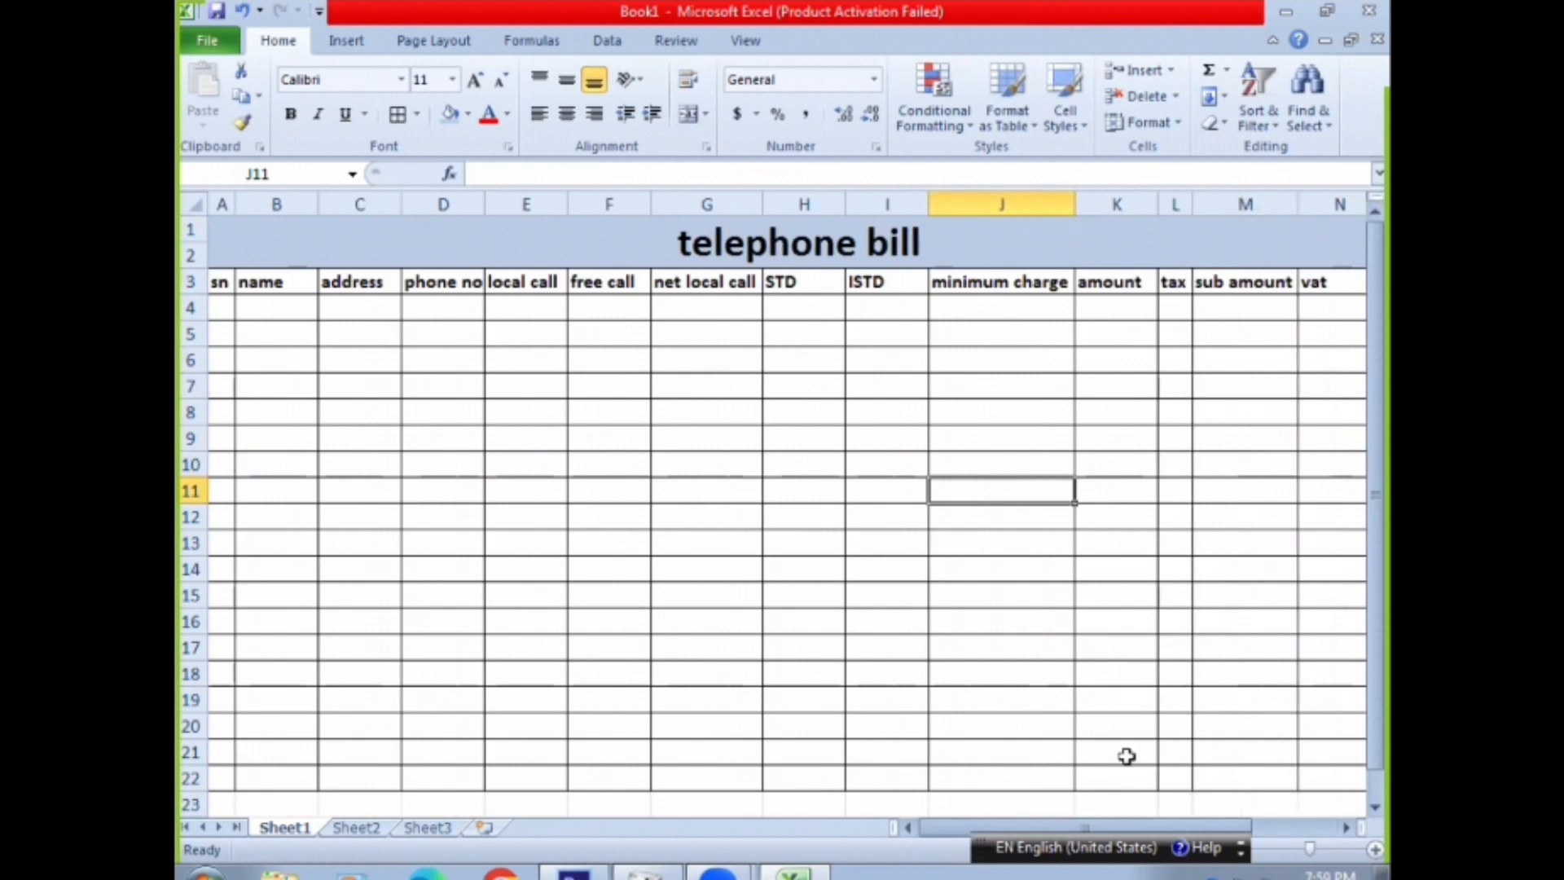
drag(1101, 828, 1228, 806)
drag(1188, 204, 1139, 204)
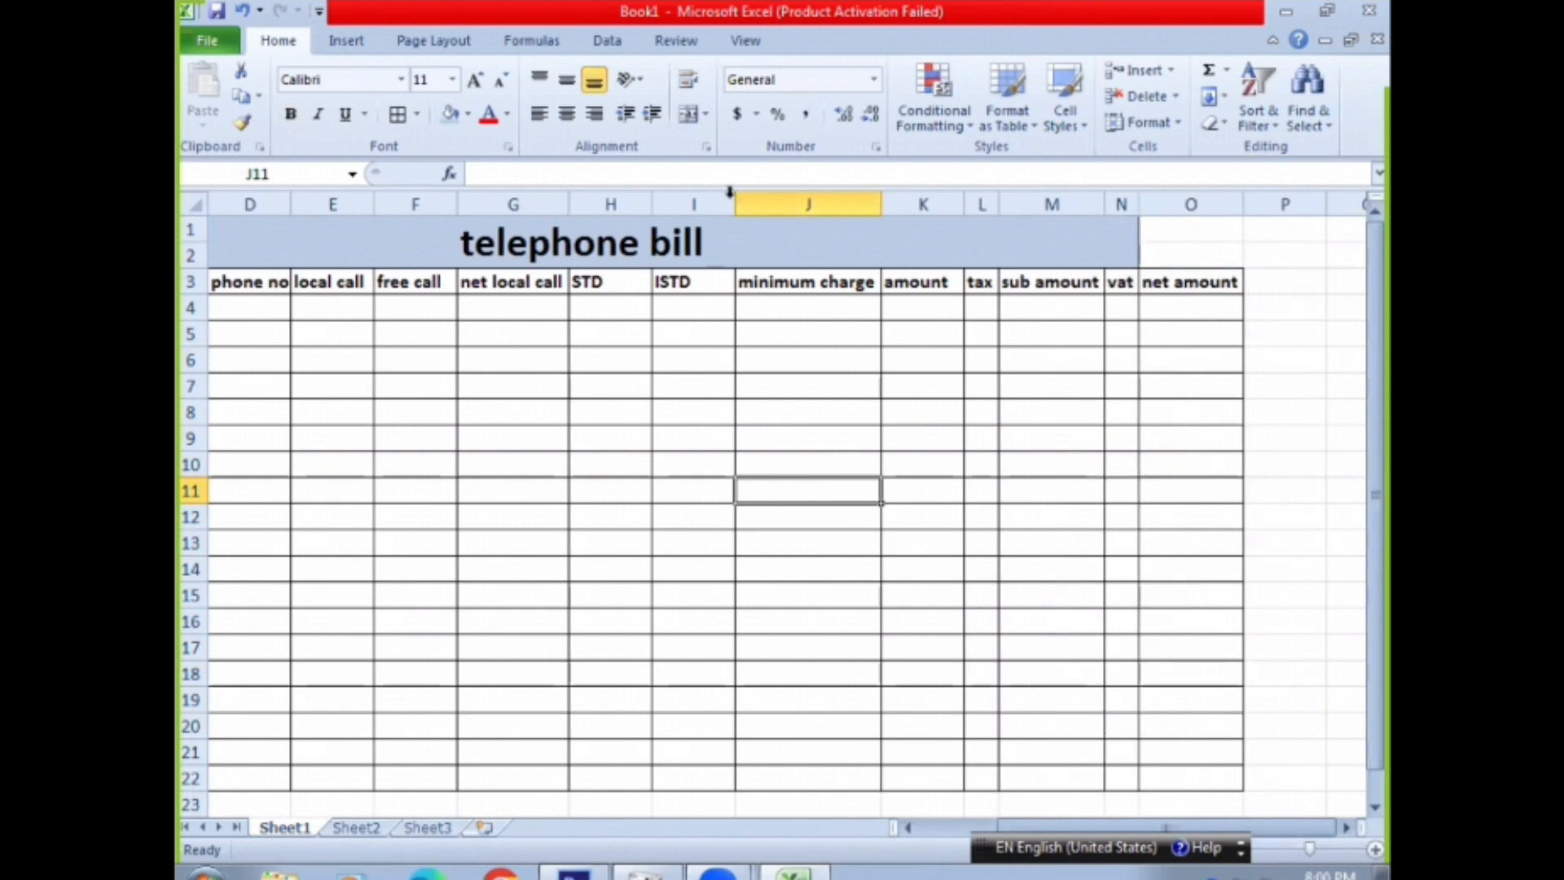
drag(729, 199, 695, 203)
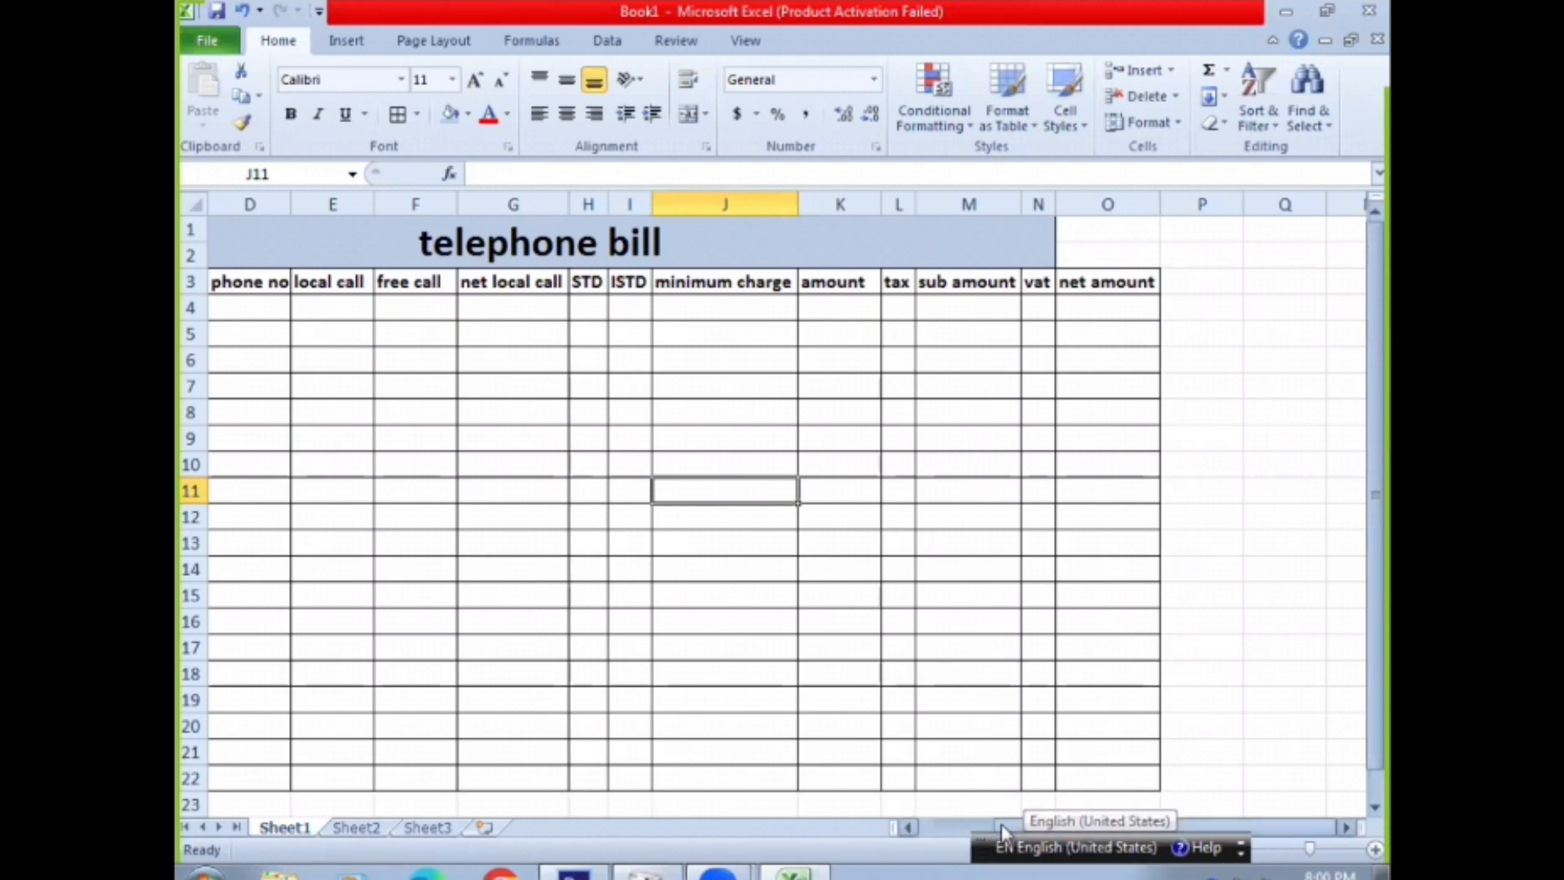
Enter serial number 1 in A4 and the customer's name in B4
drag(1000, 825, 914, 824)
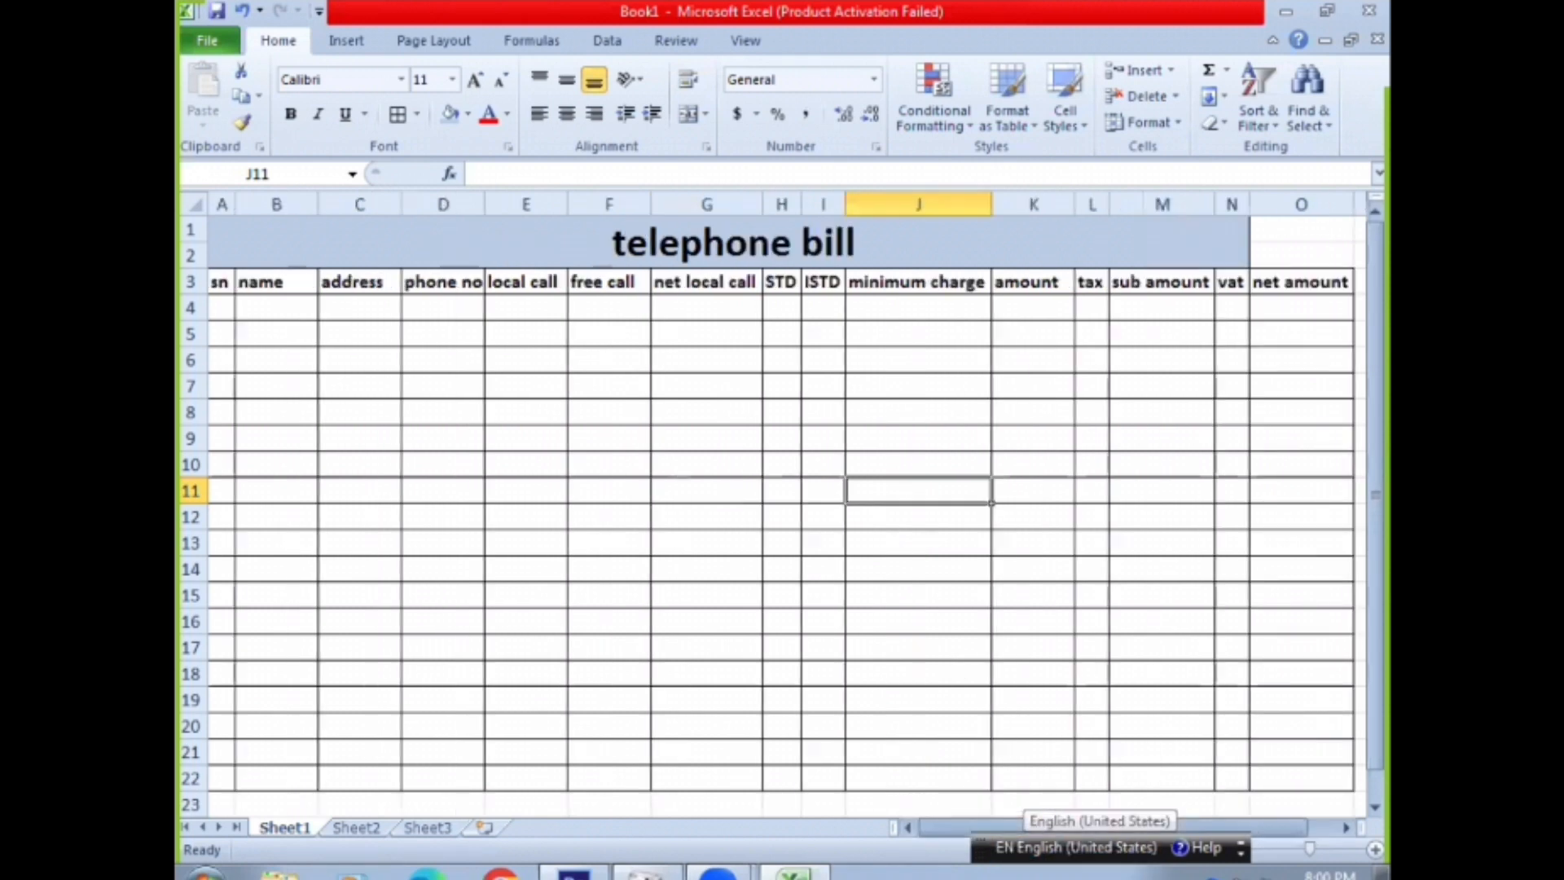
click(220, 306)
text(1)
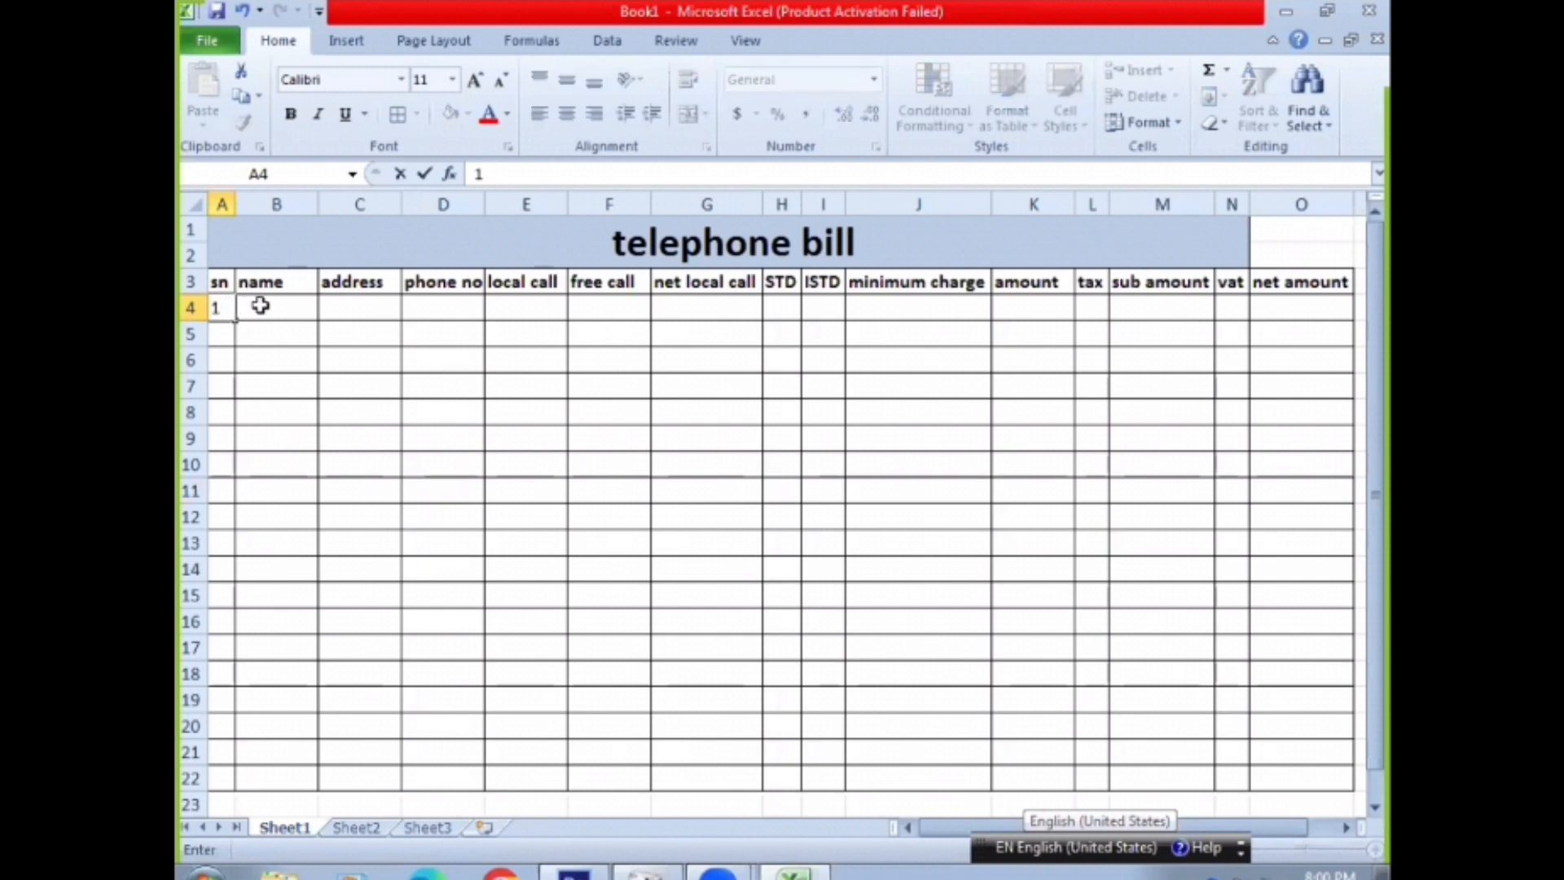
click(259, 306)
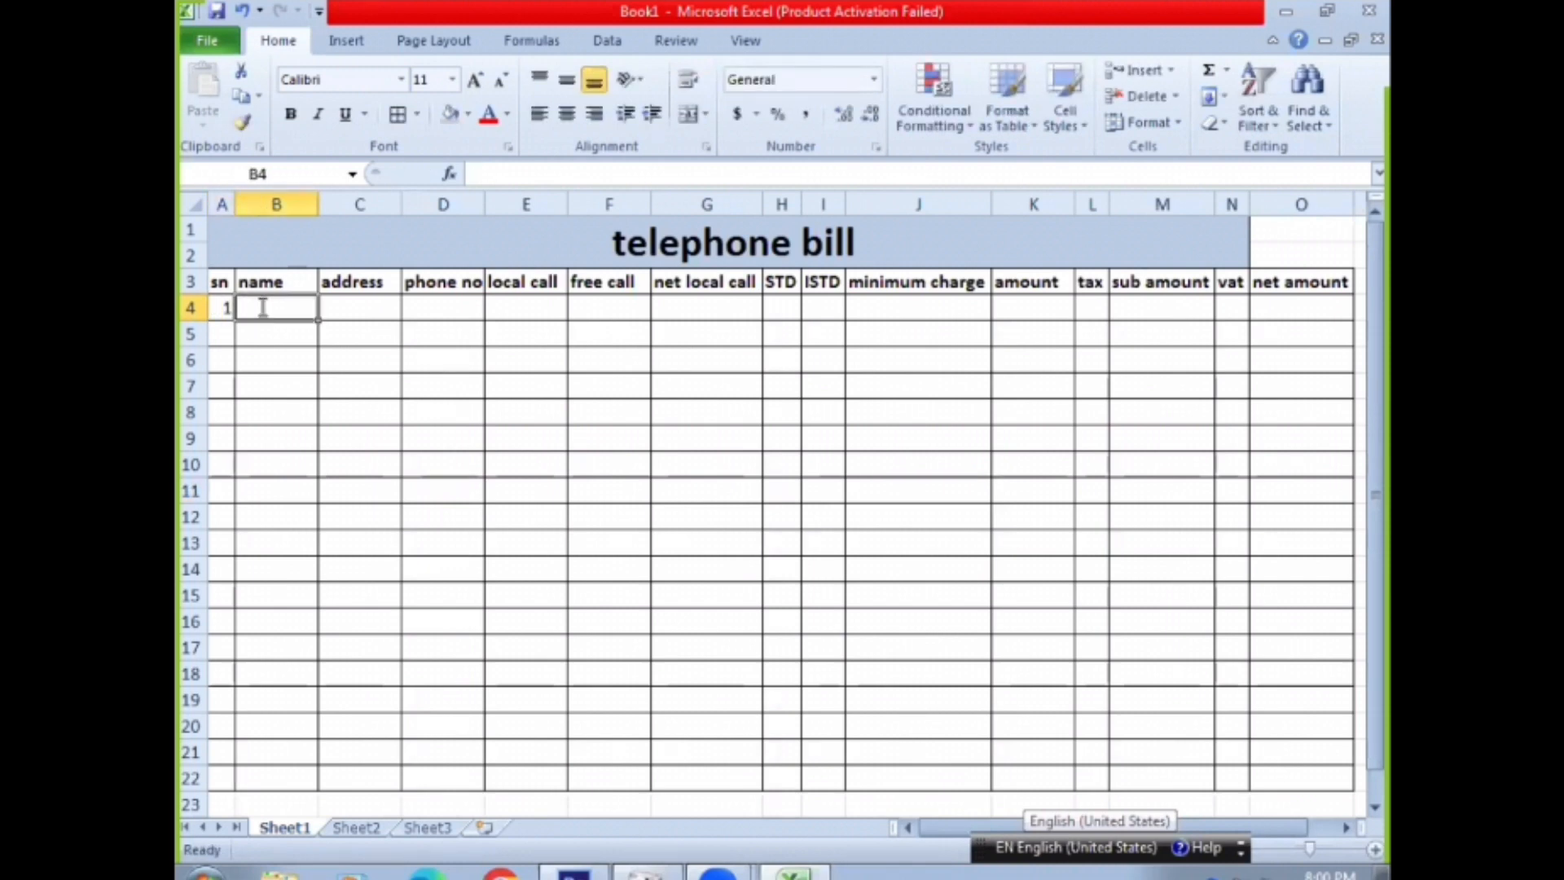
text(ram)
key(Tab)
Enter the customer's address in C4 and widen column C to fit it
text(a)
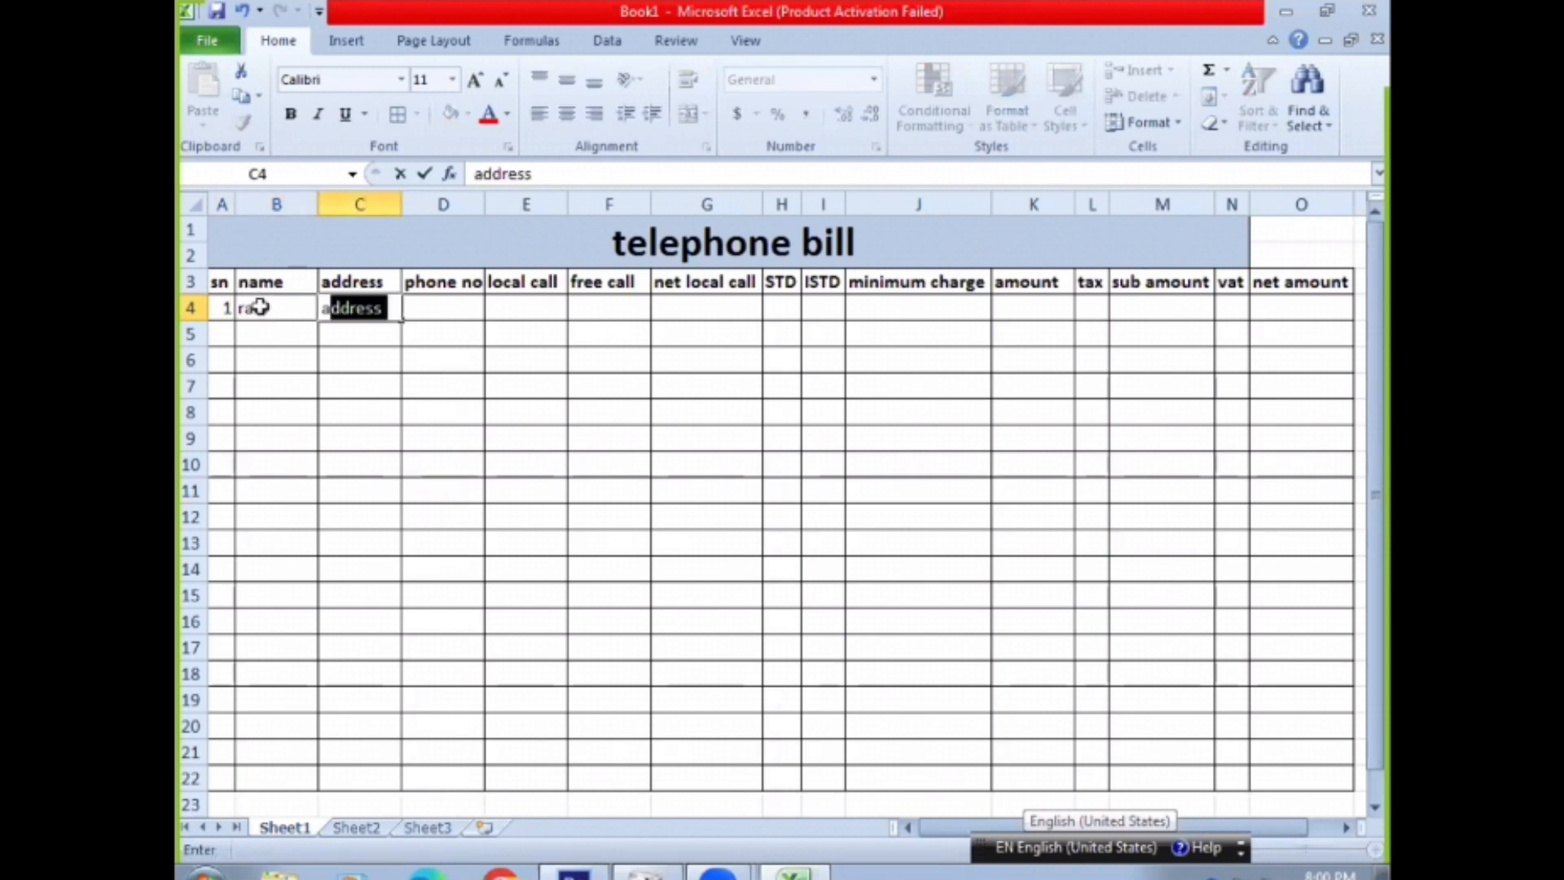
text(ttariya)
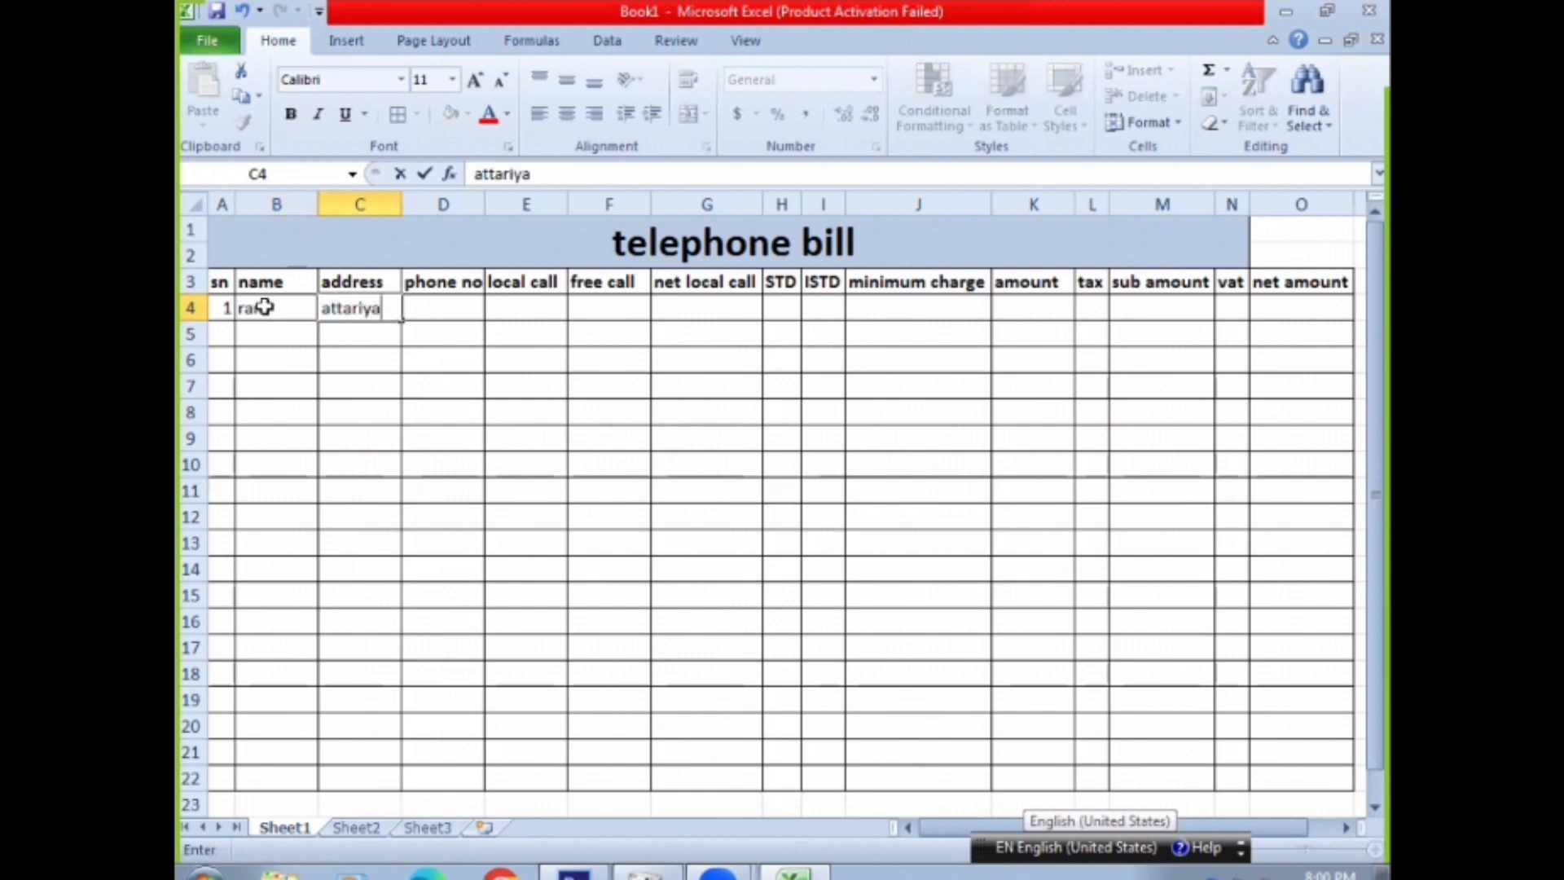
text(,kailali)
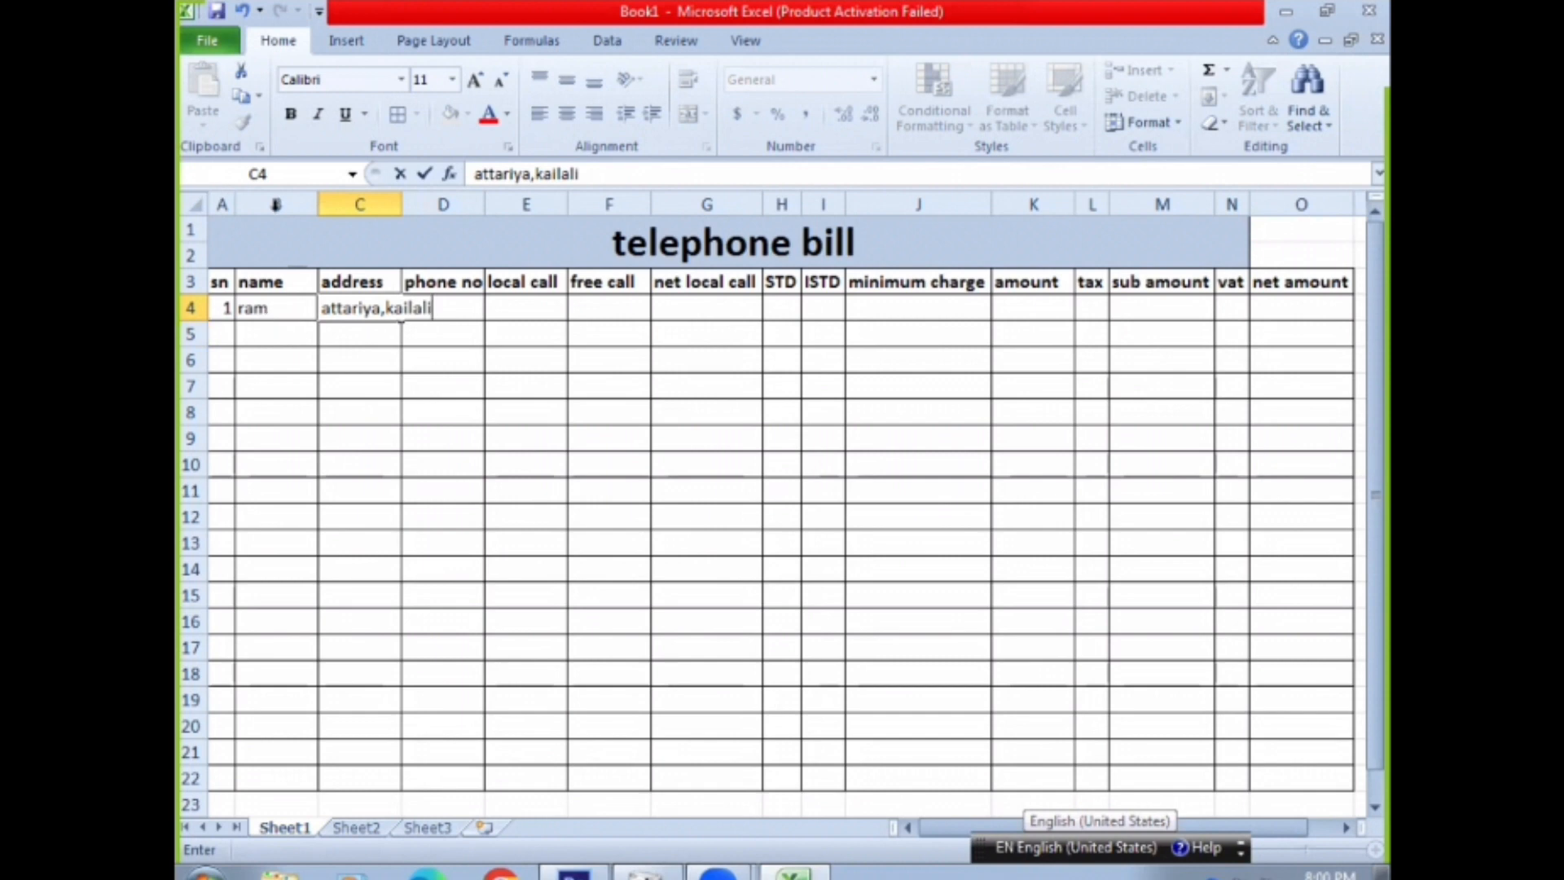
click(403, 195)
drag(403, 195, 444, 195)
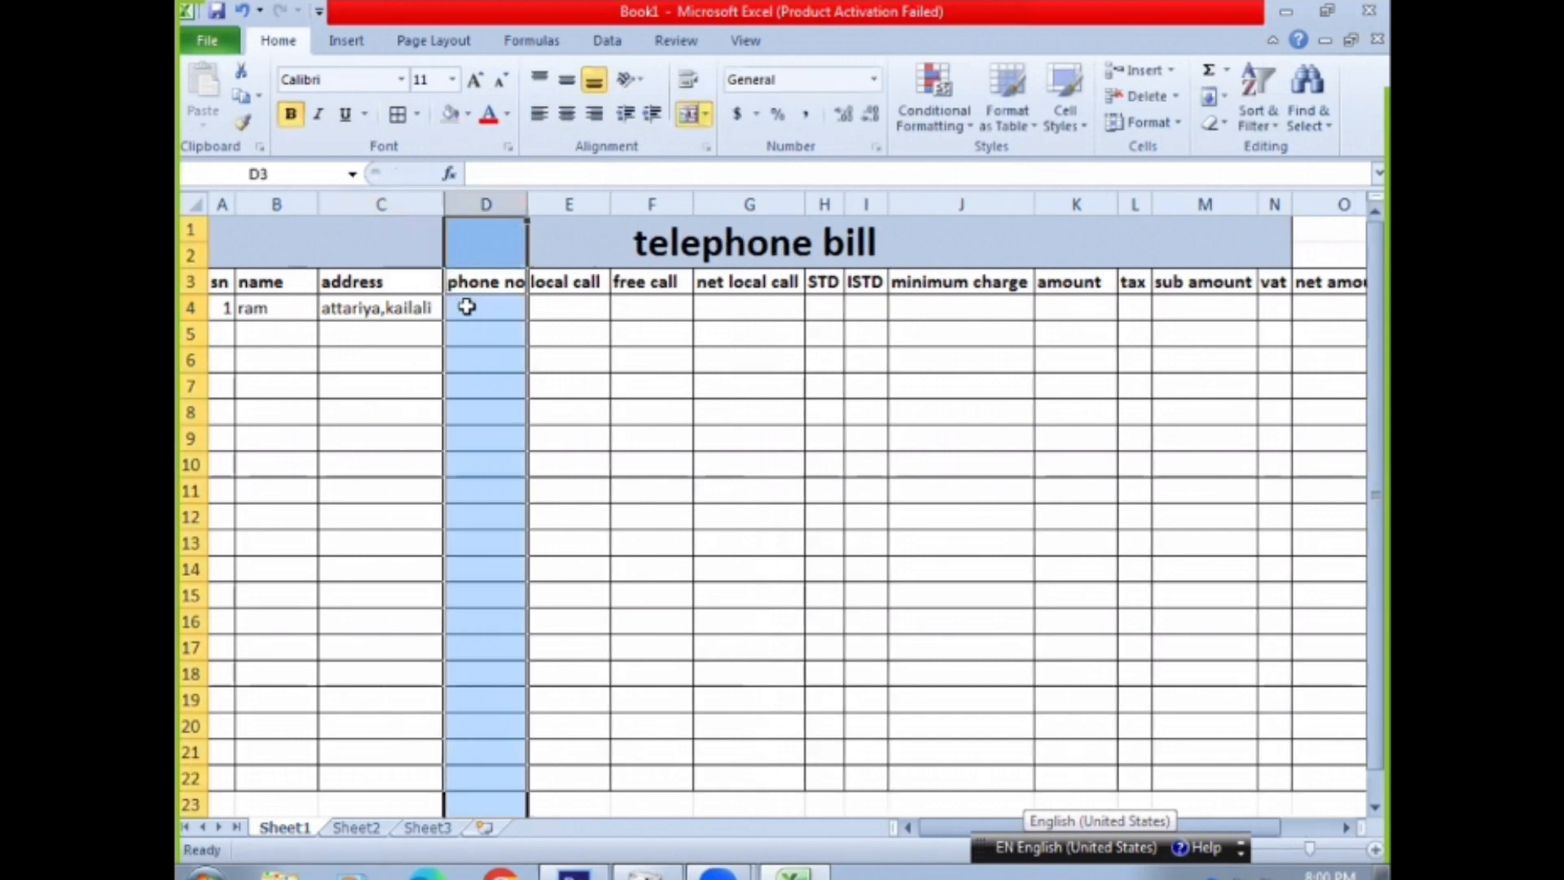
Enter the customer's phone number in D4 and fit column D's width to it
click(466, 306)
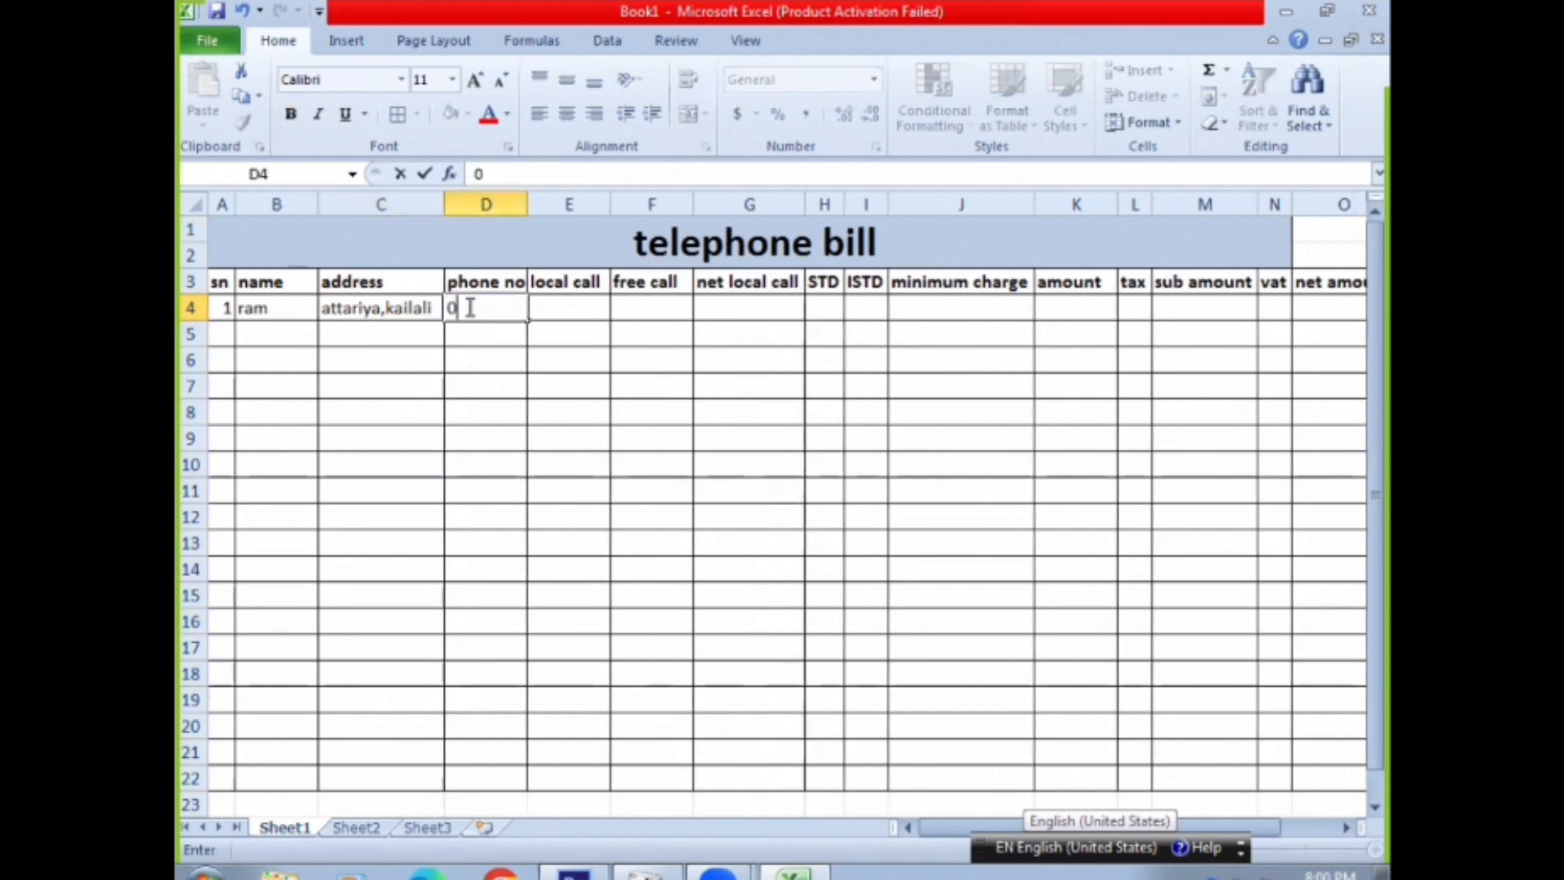
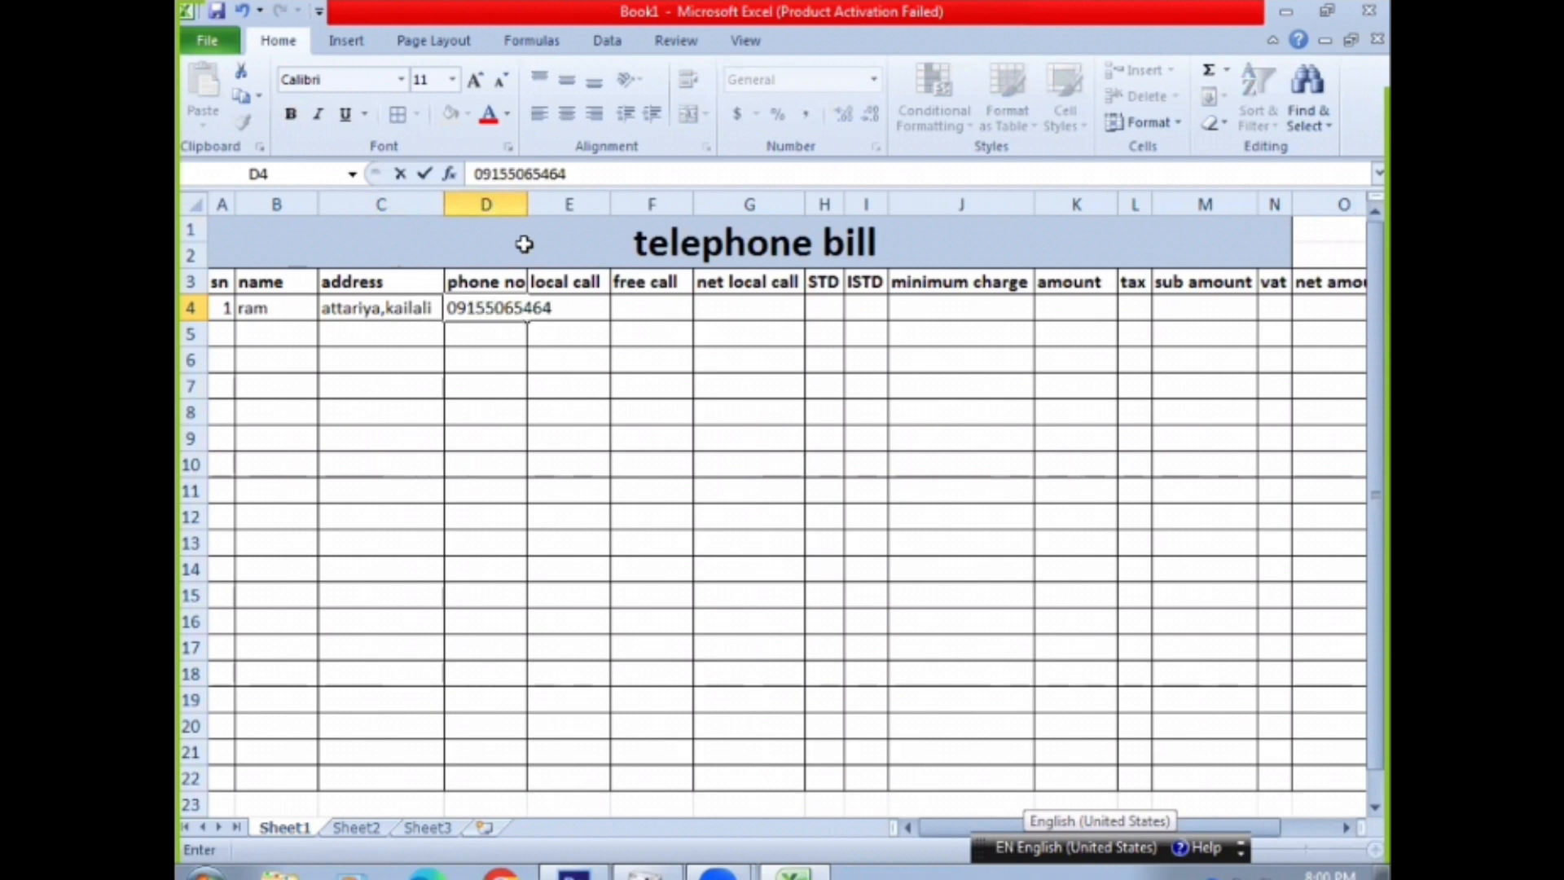
click(501, 204)
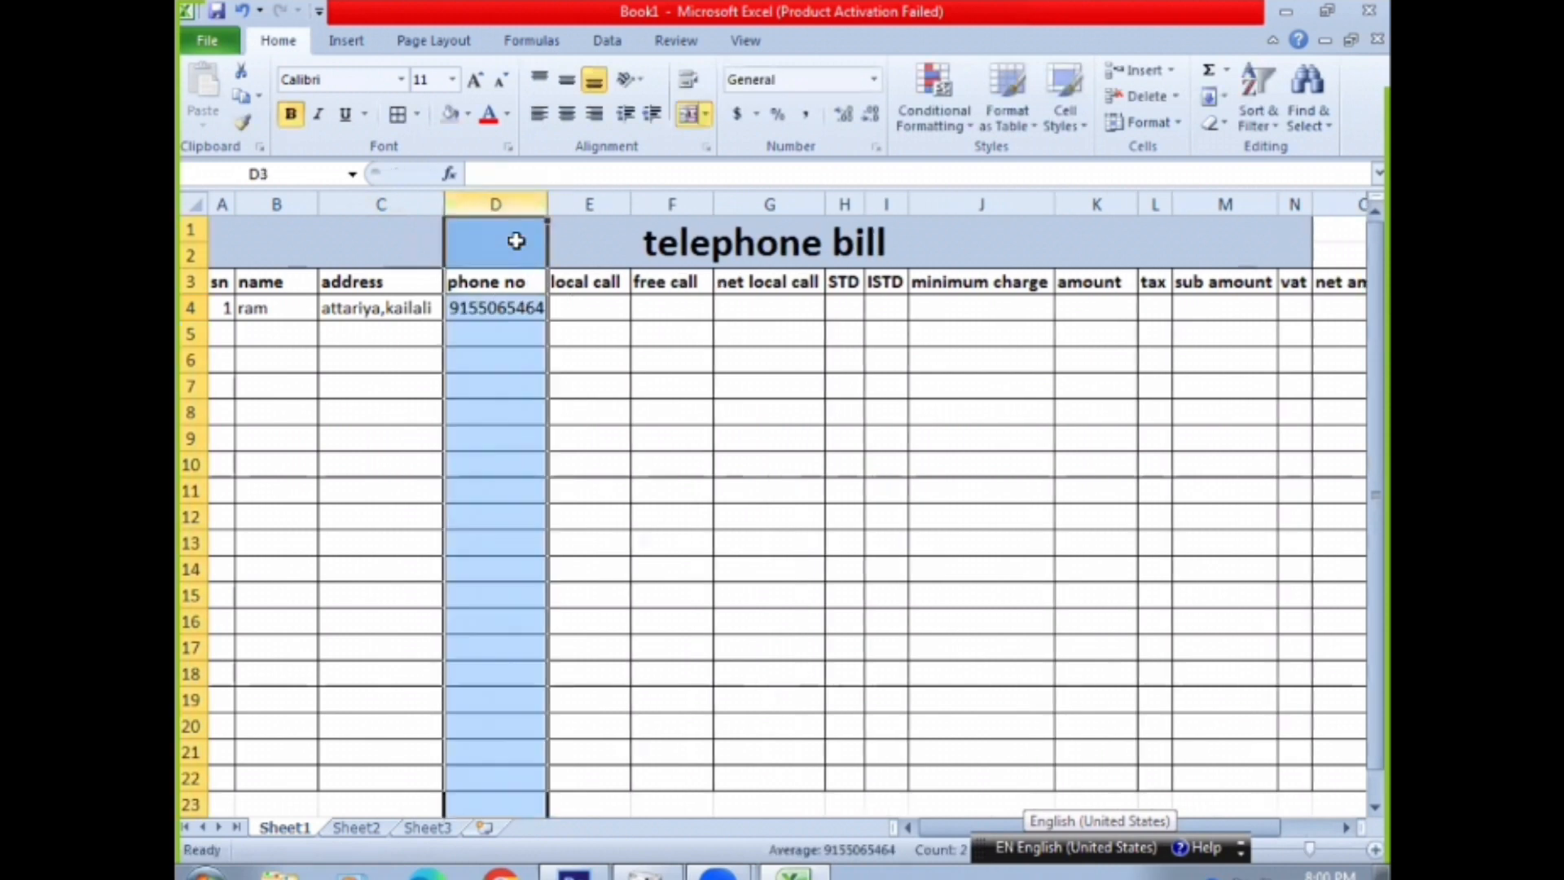
Enter 25 as the customer's local call value in E4
click(573, 313)
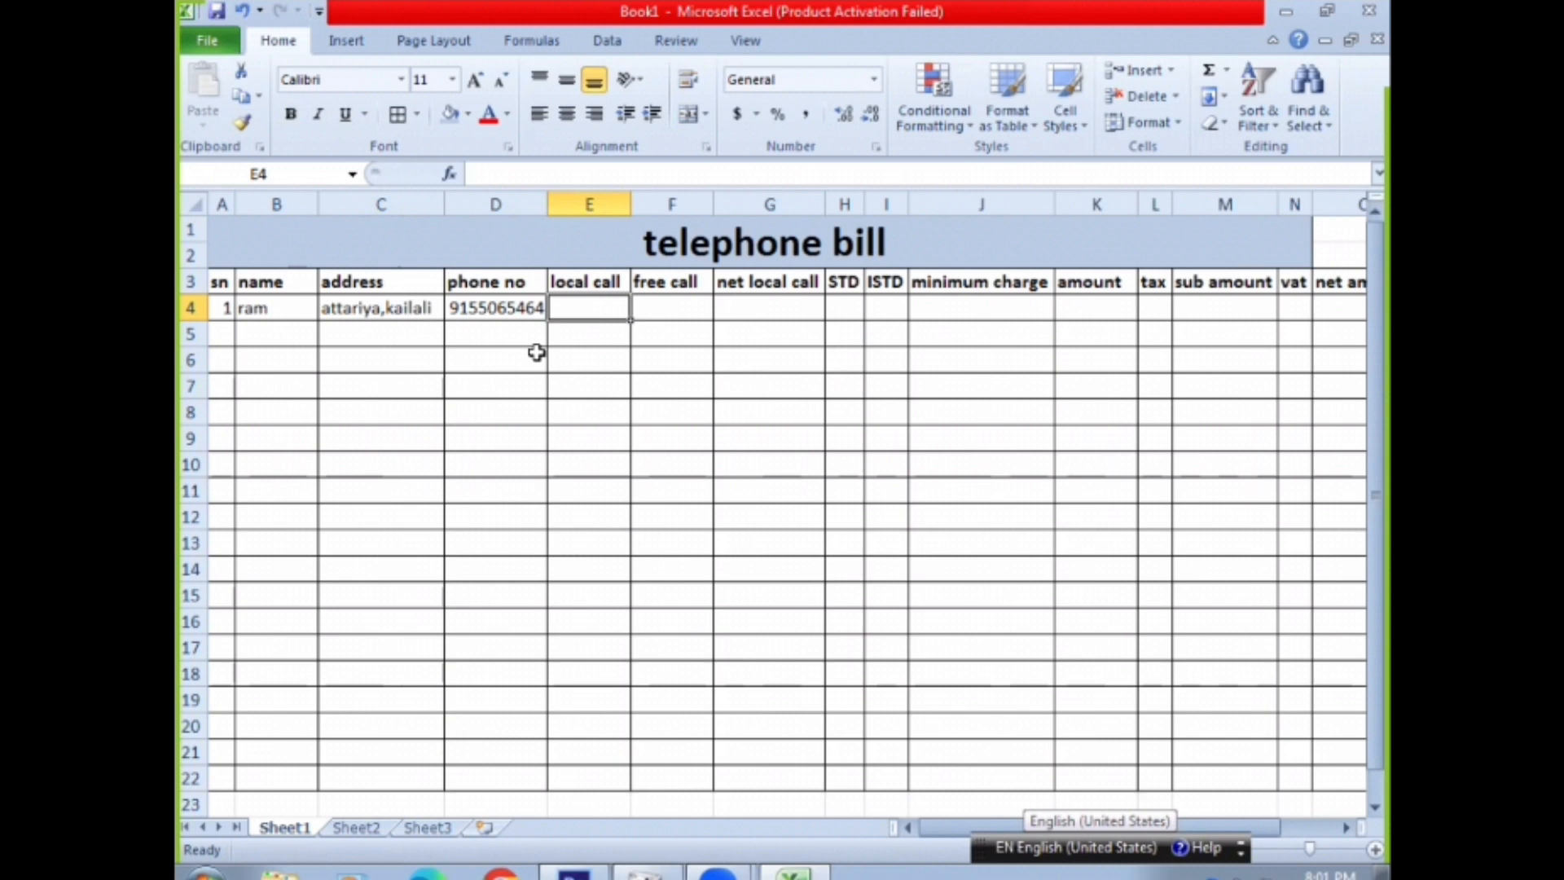
click(497, 314)
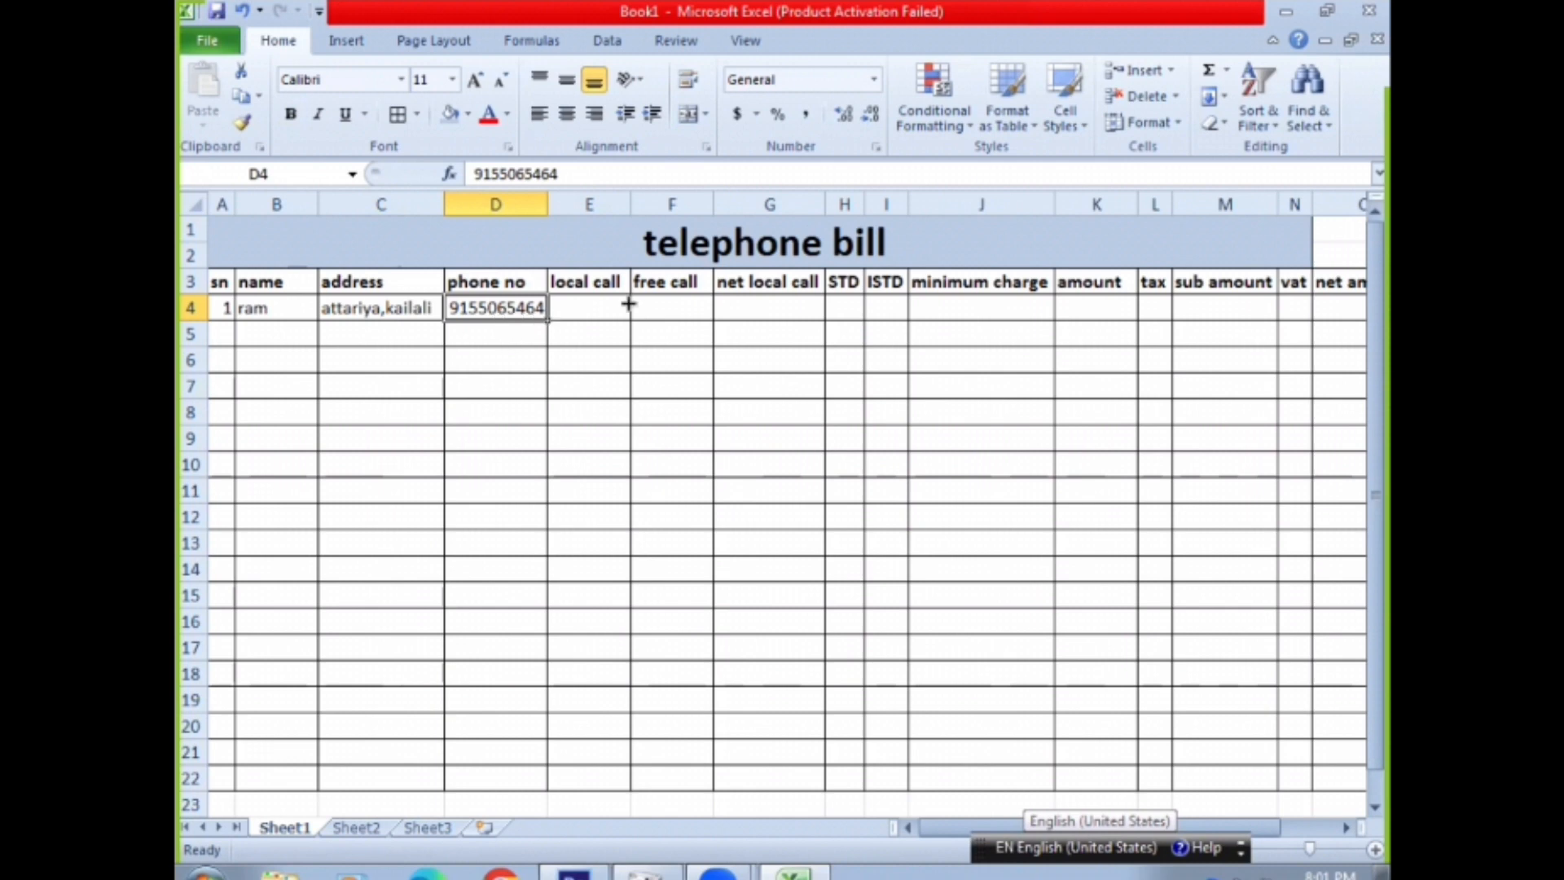
click(586, 306)
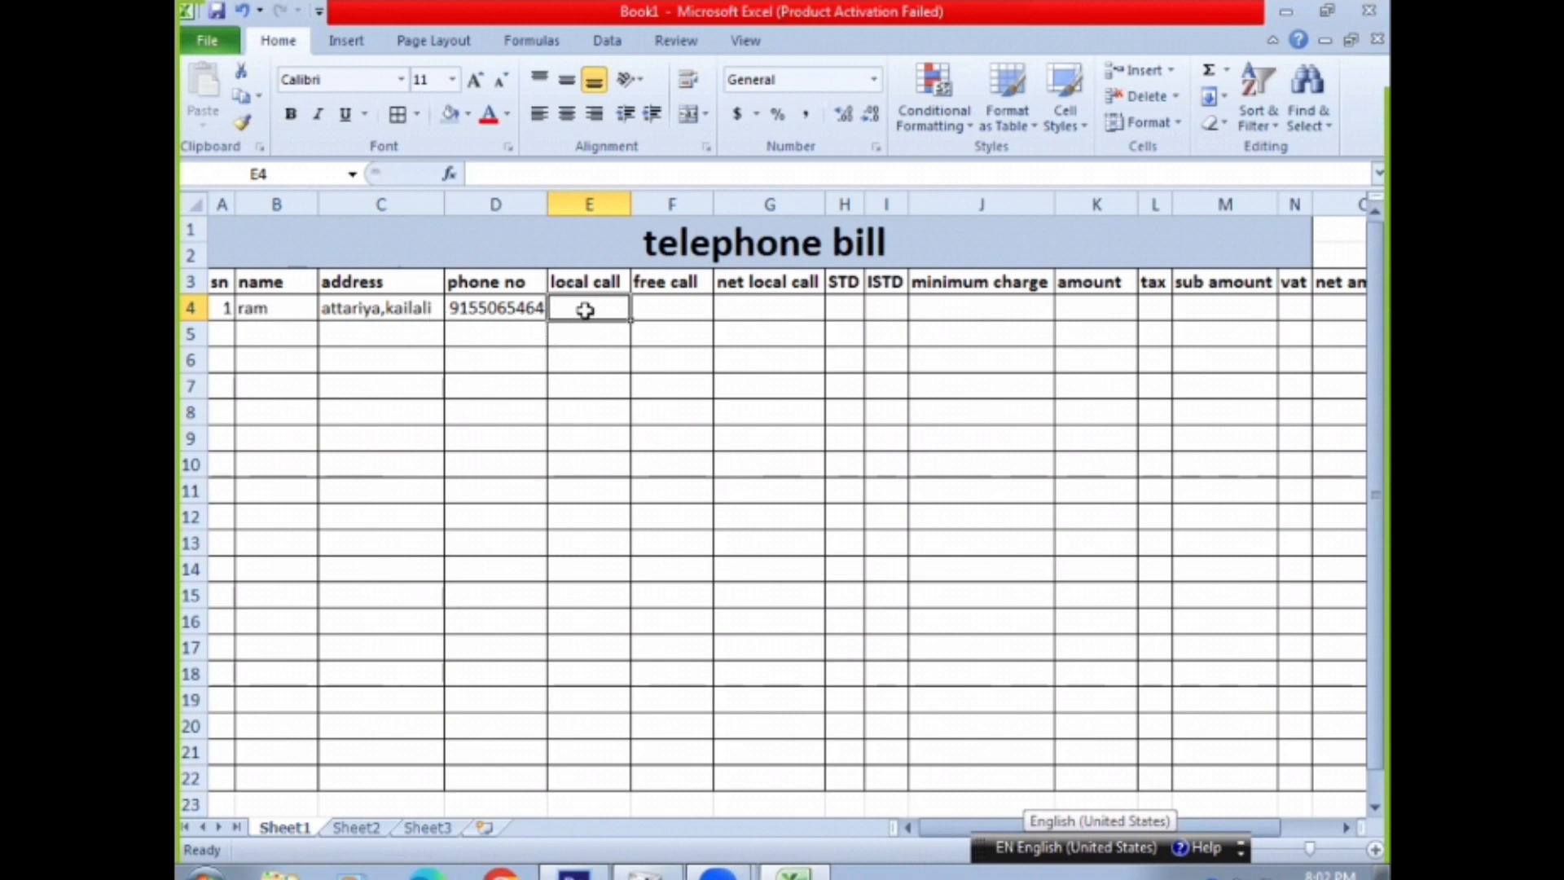
text(25)
key(Return)
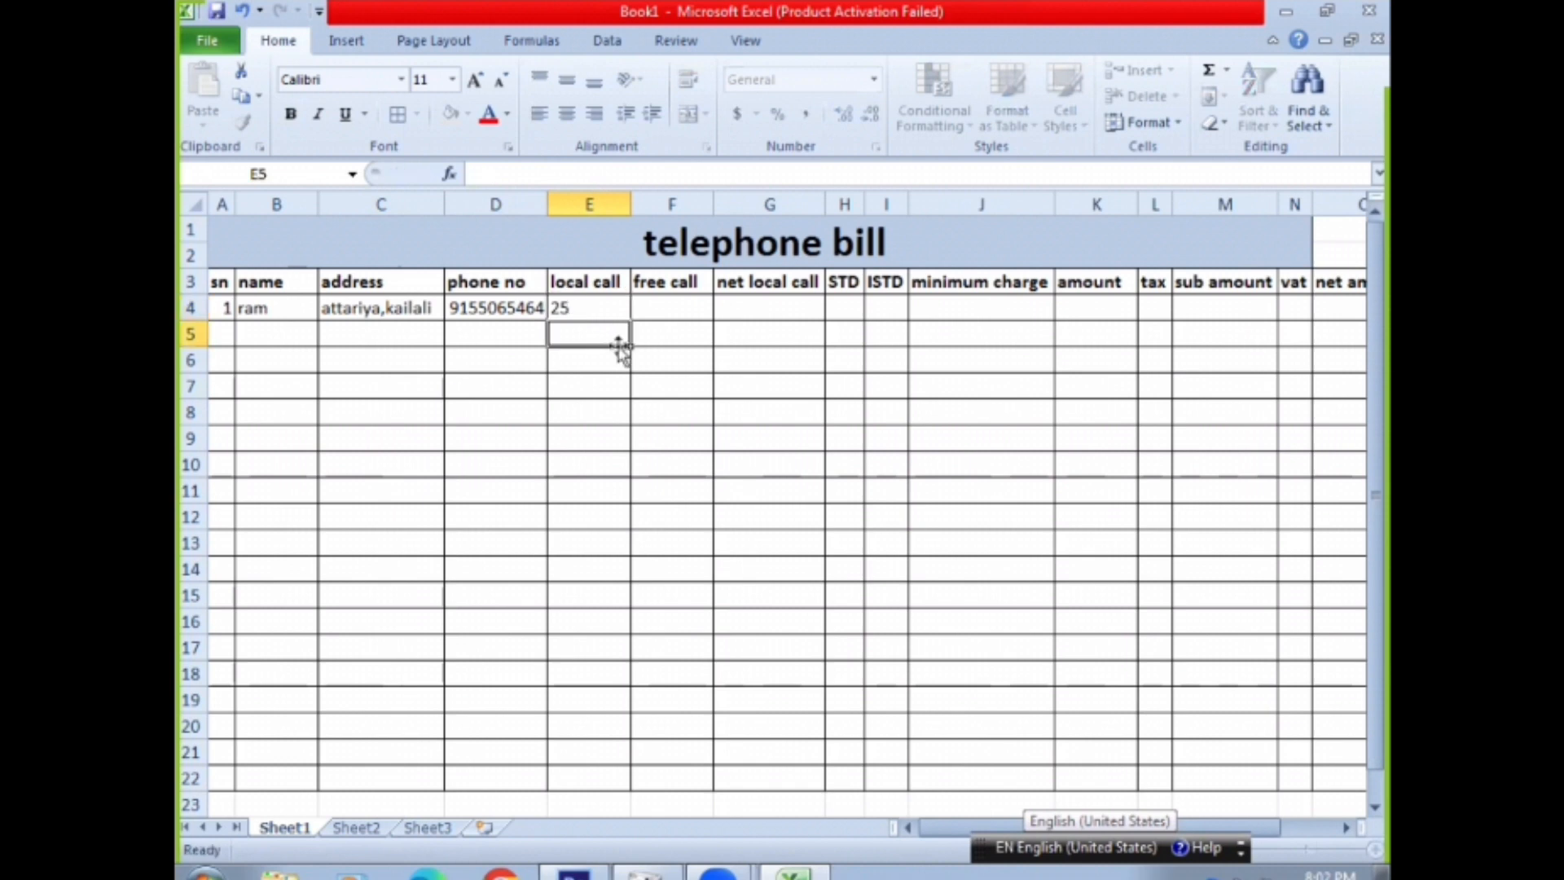
Enter 5 as the customer's free call value in F4
click(675, 307)
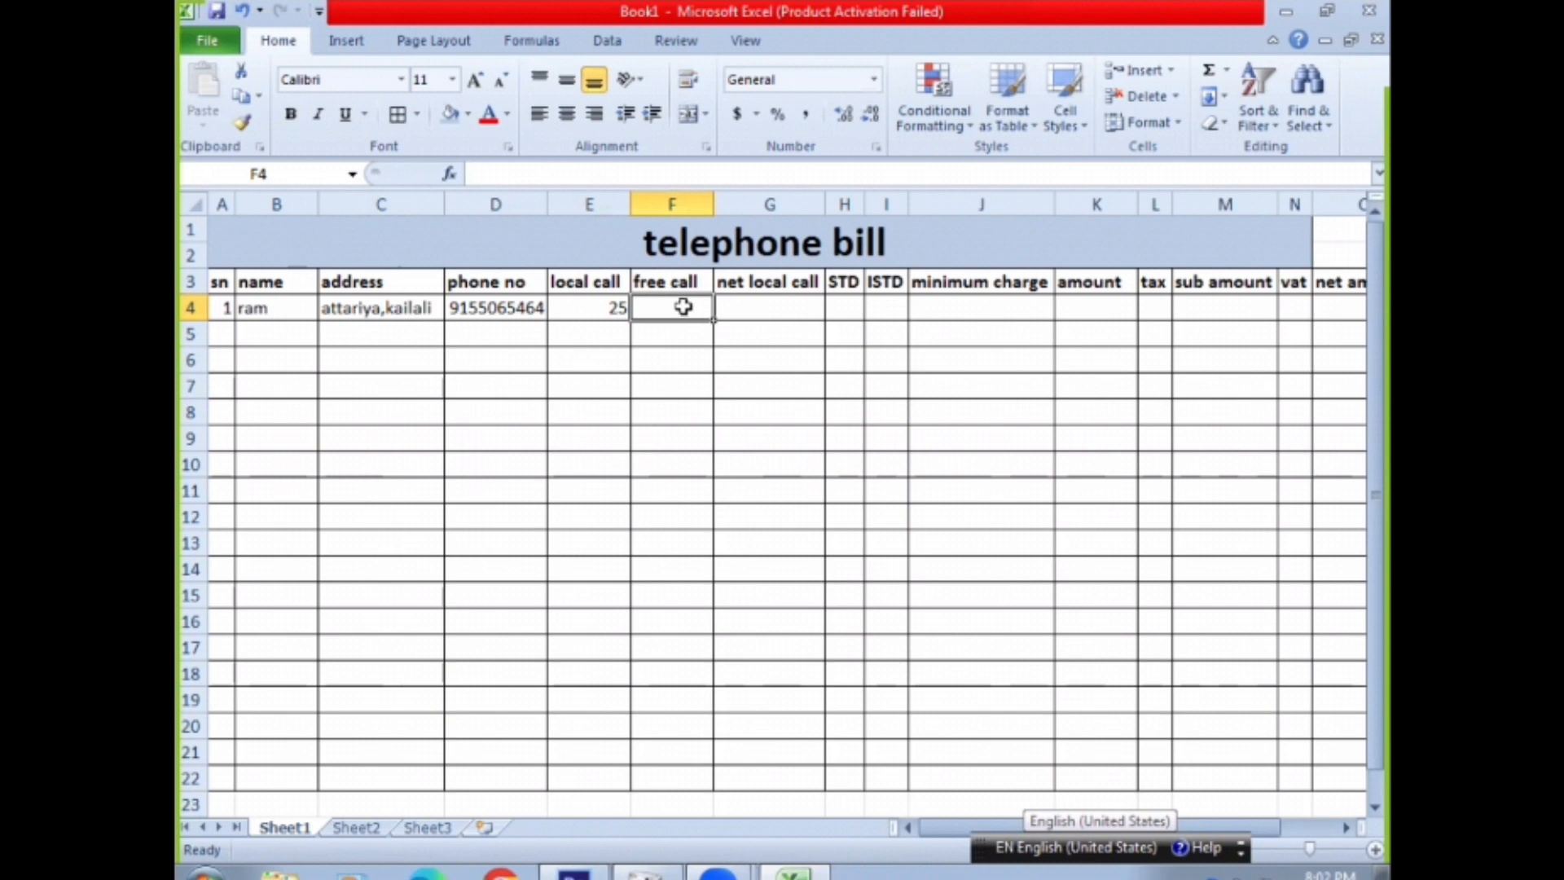
click(584, 307)
click(645, 314)
click(593, 310)
click(657, 308)
click(593, 304)
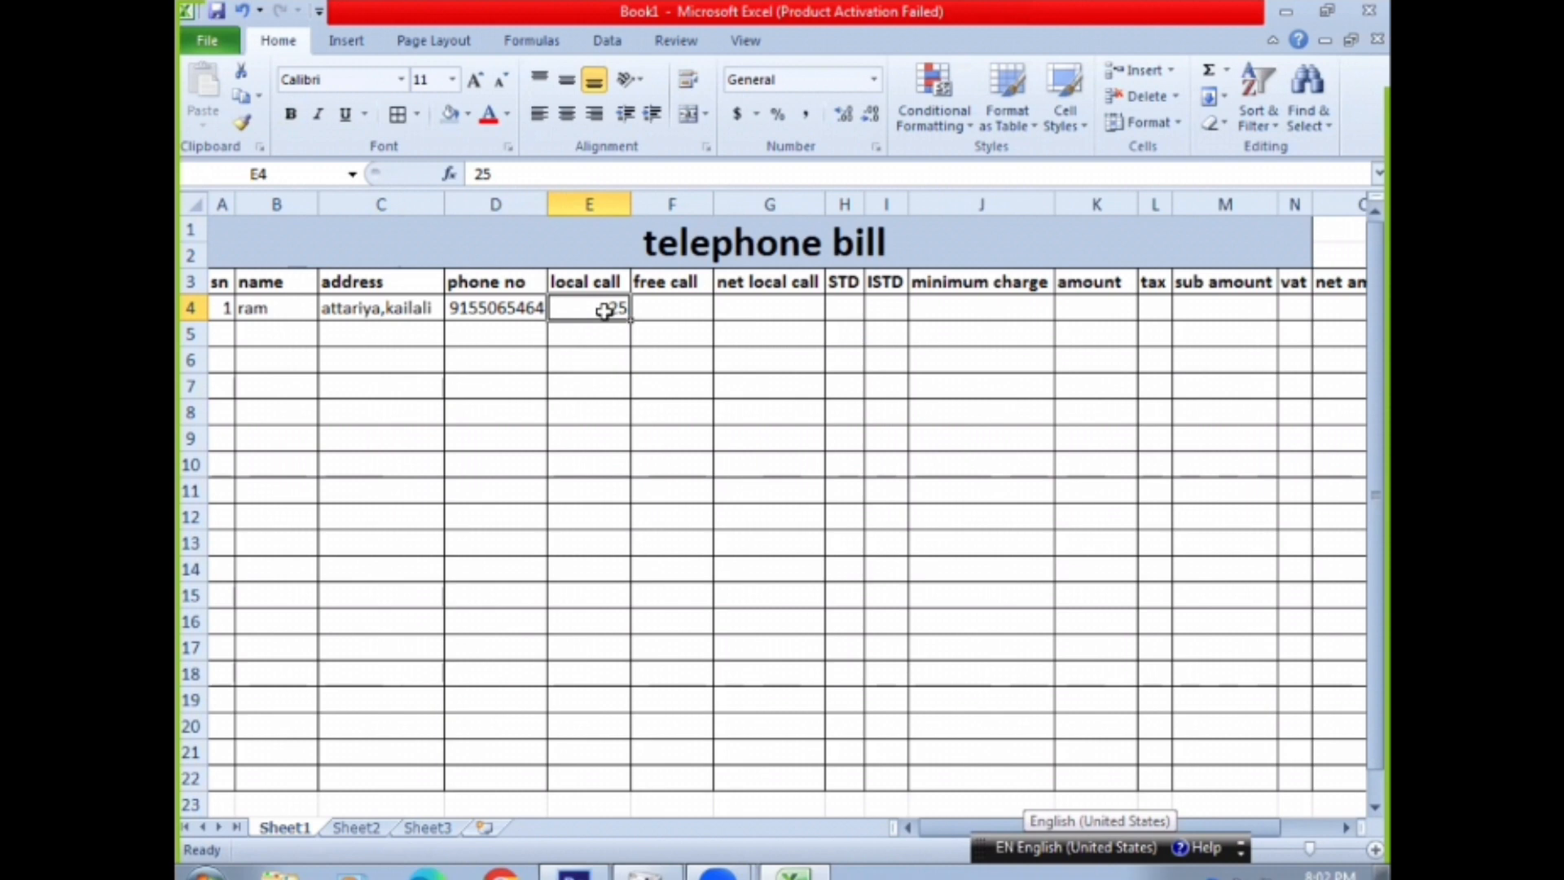
click(672, 318)
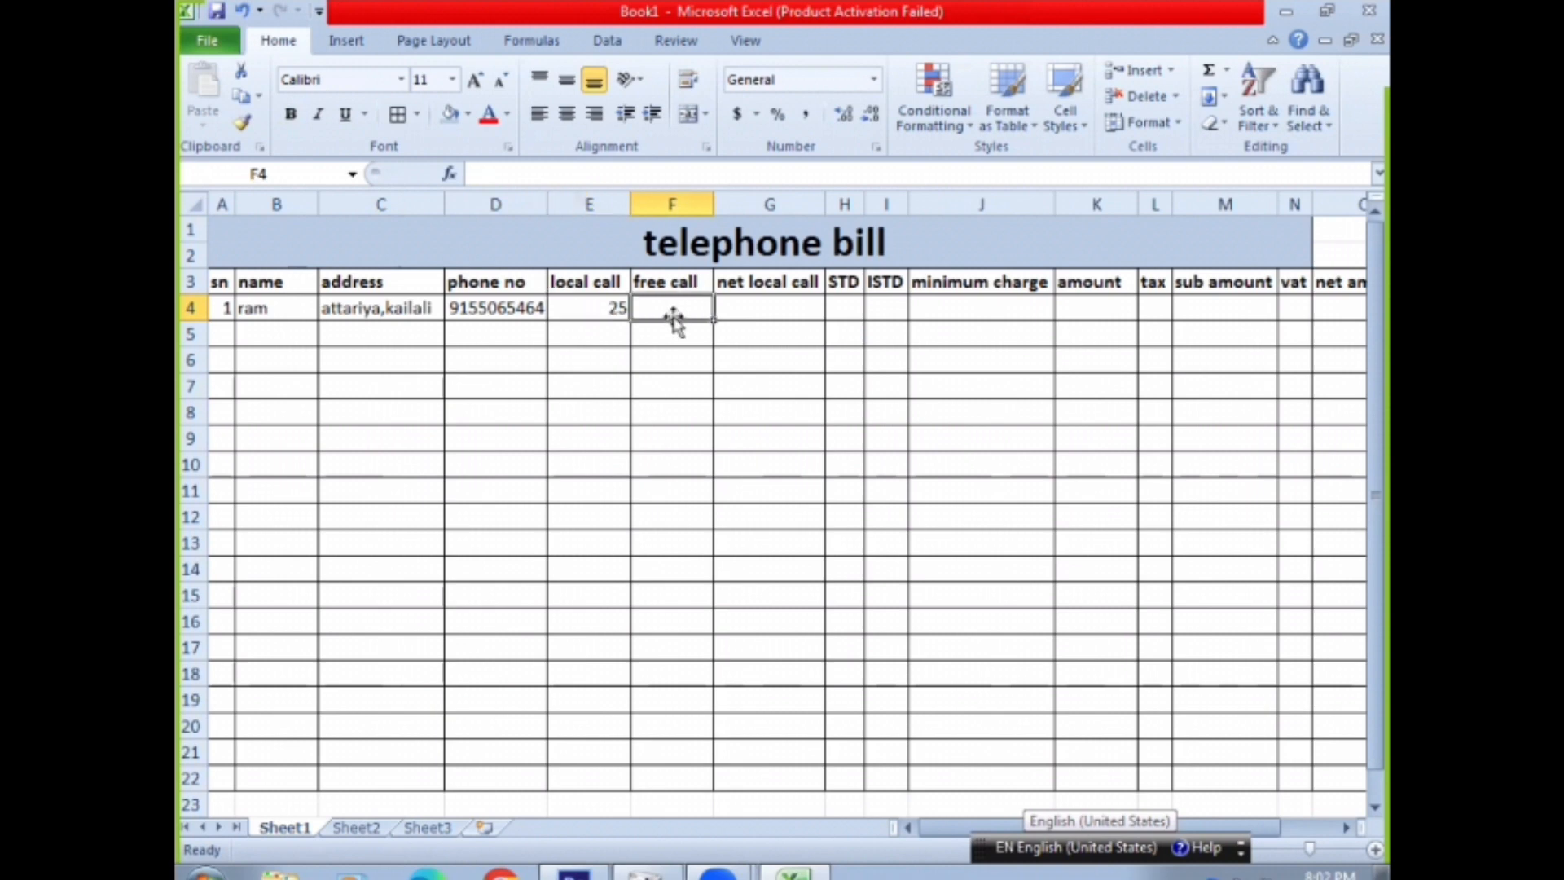
text(5)
key(Return)
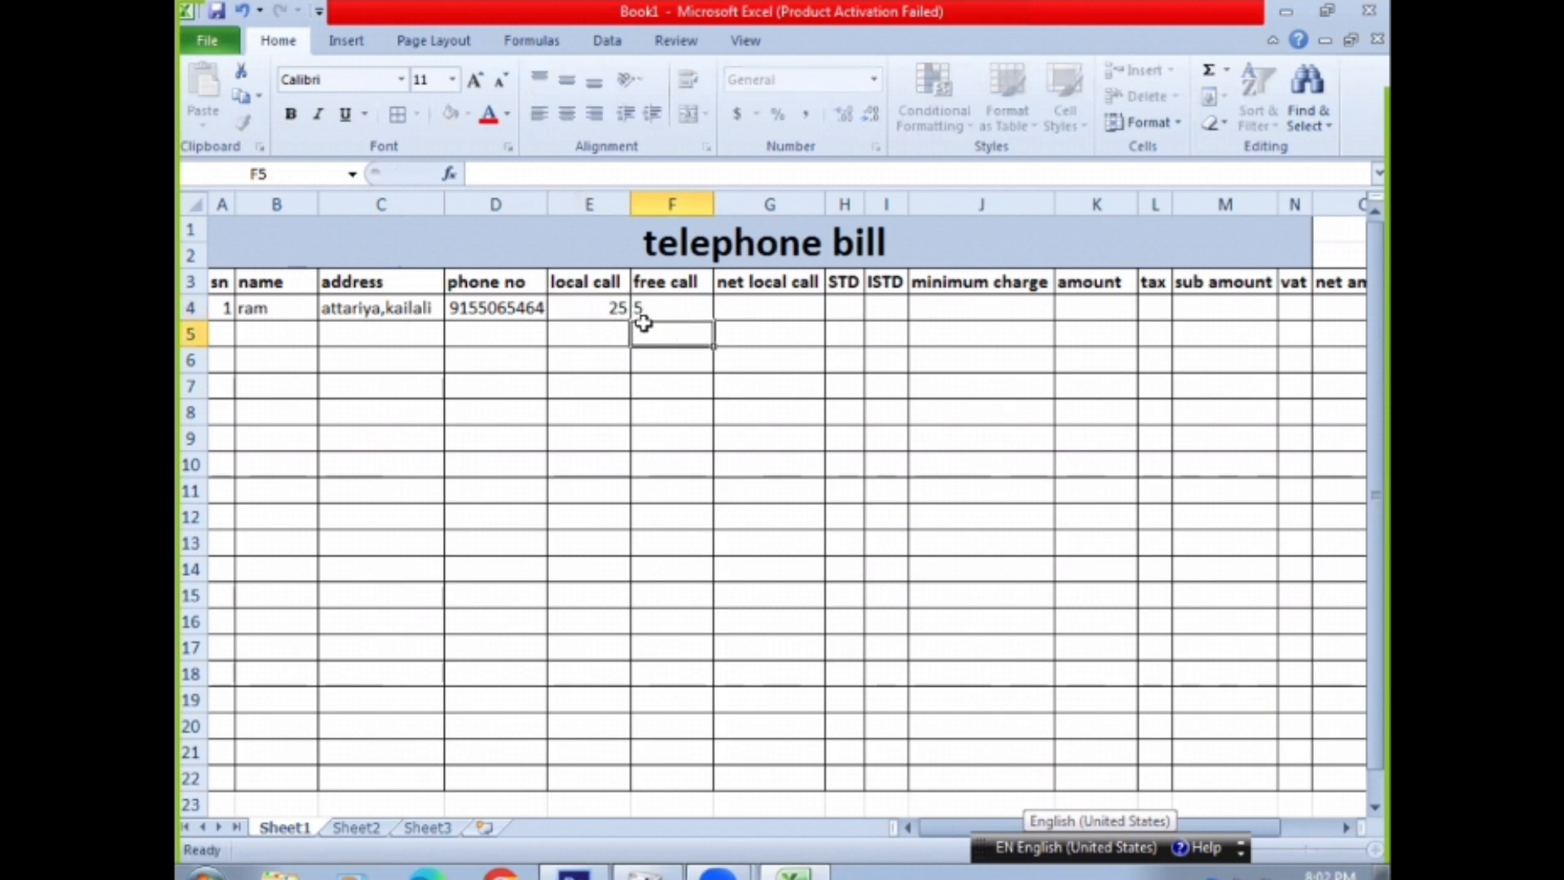
click(668, 307)
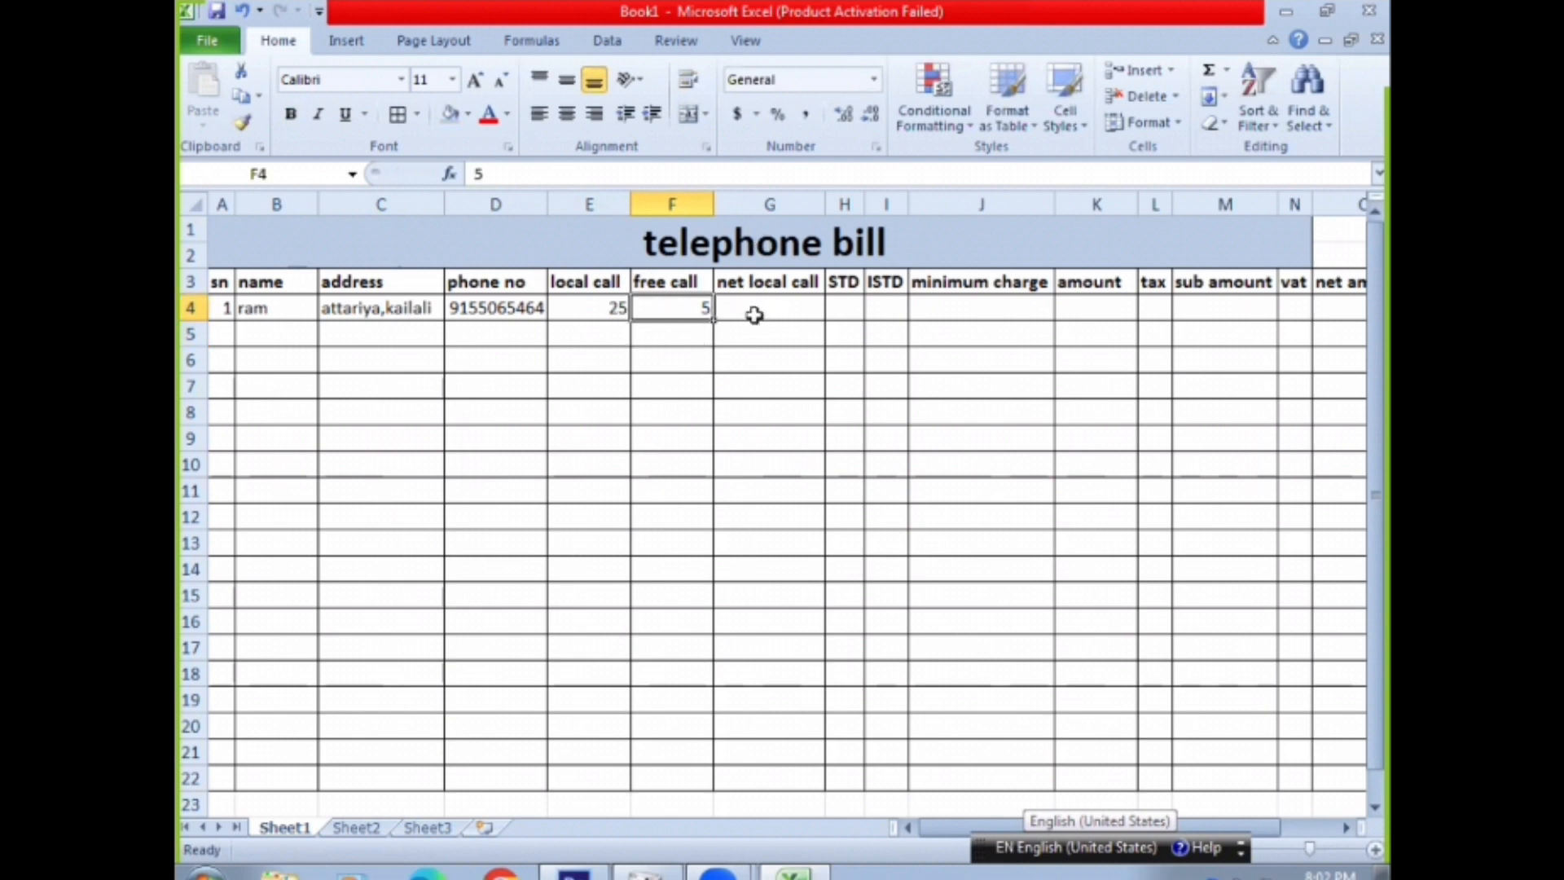
Launch Word by running "winword" and dismiss the Office activation wizard
key(super+r)
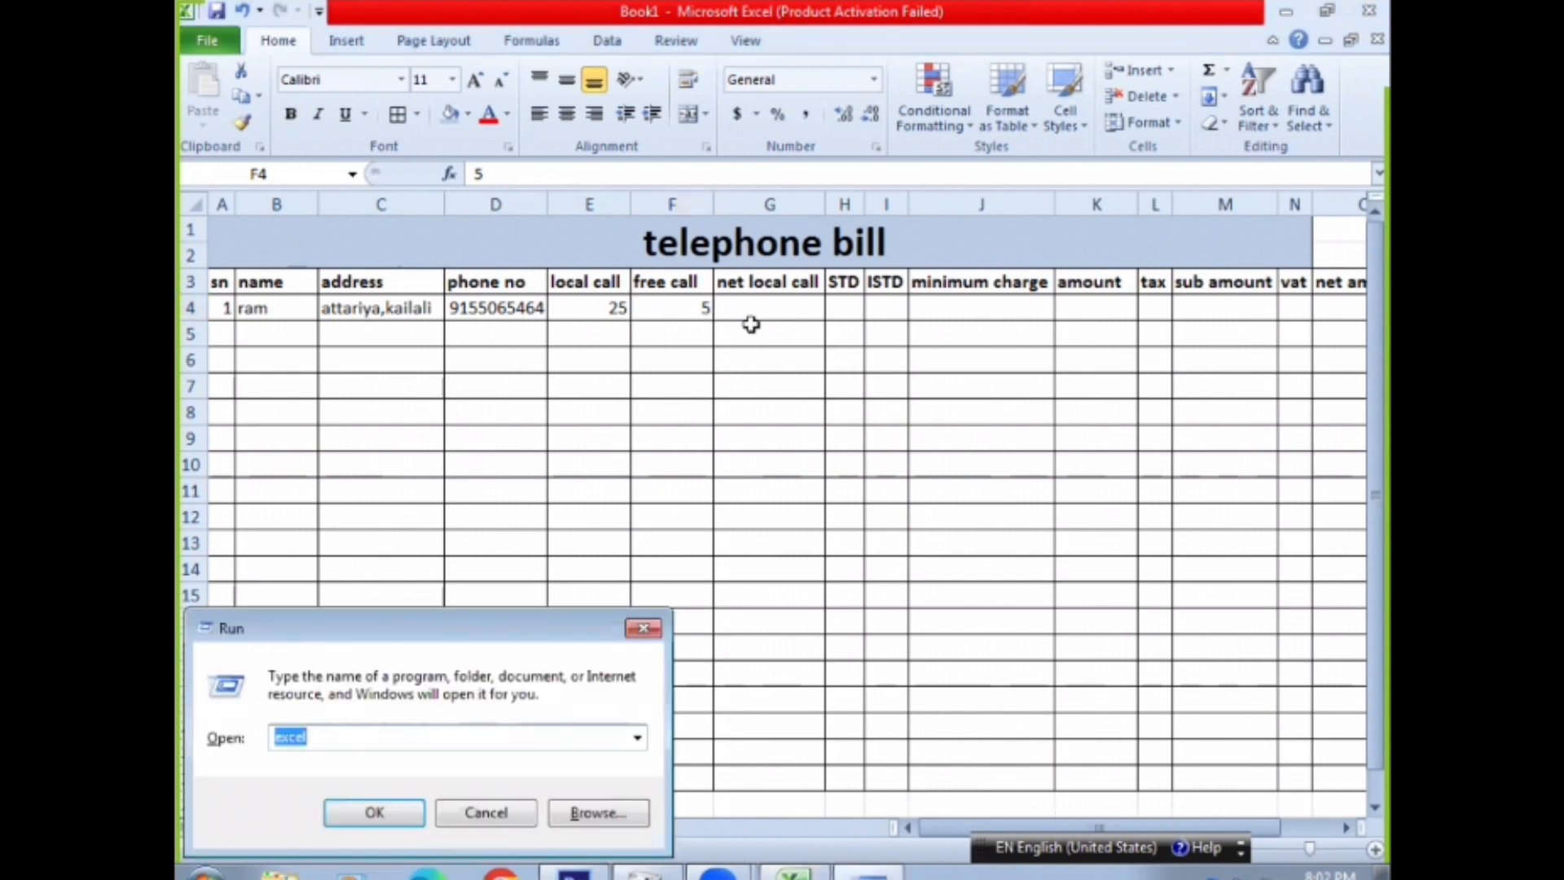
text(winw)
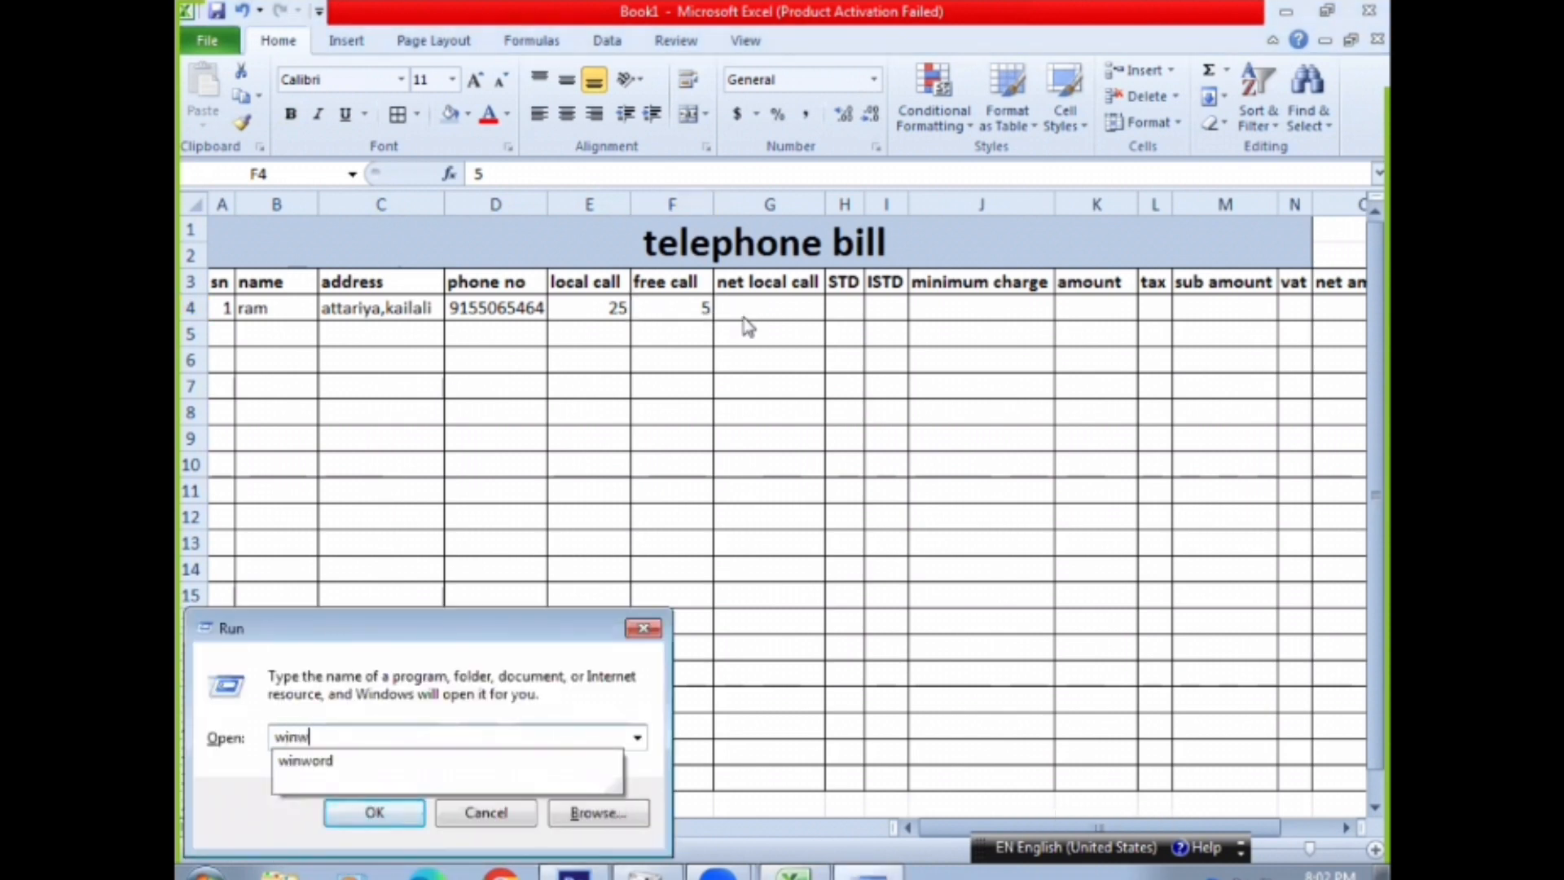
text(ord)
key(Return)
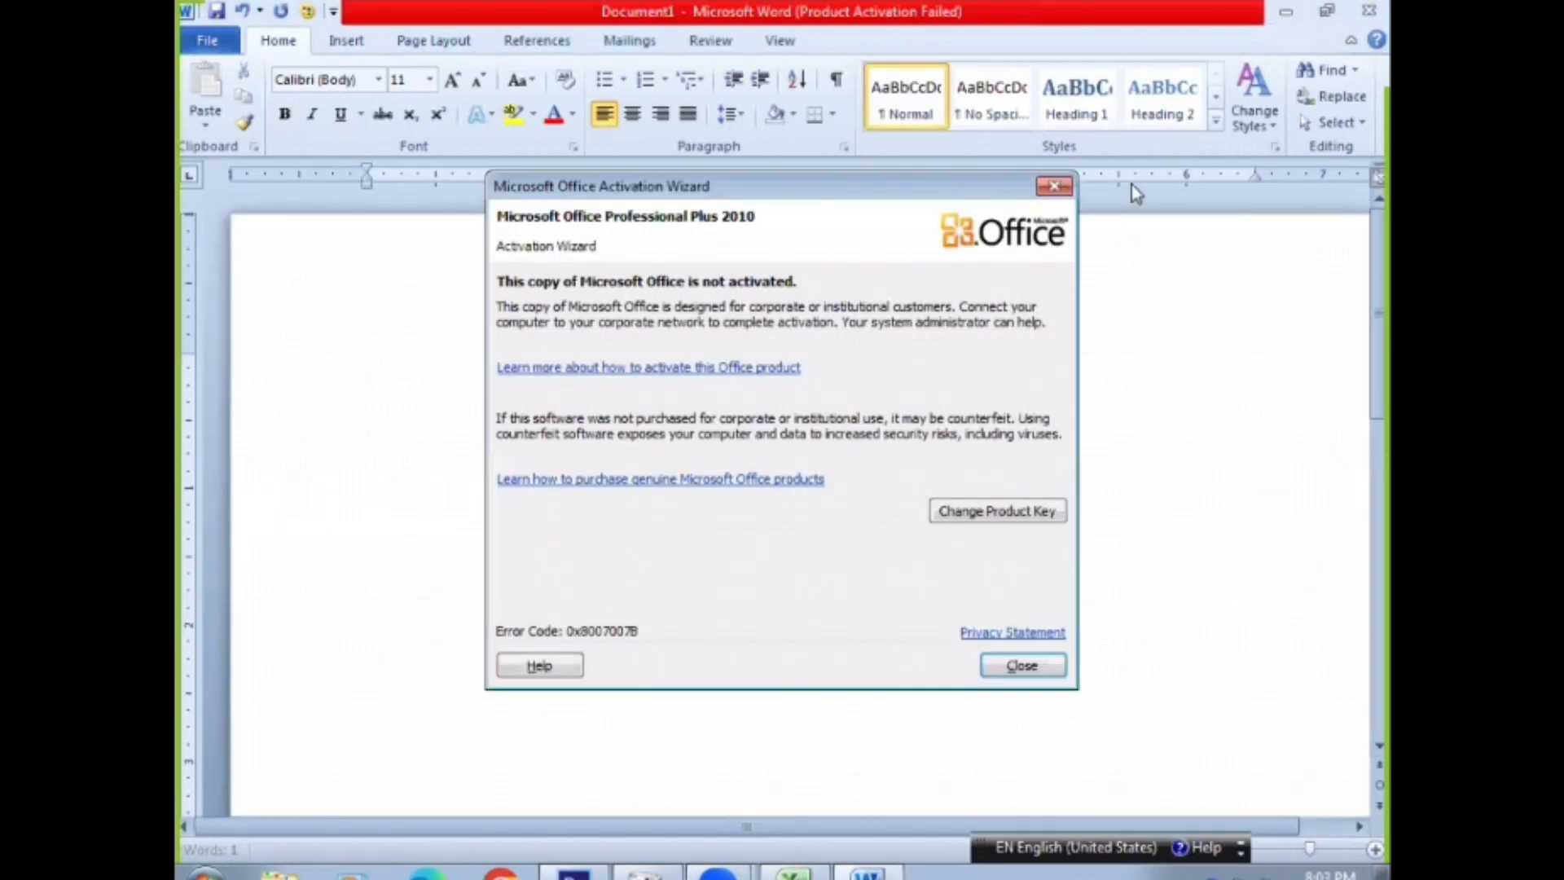
click(1054, 186)
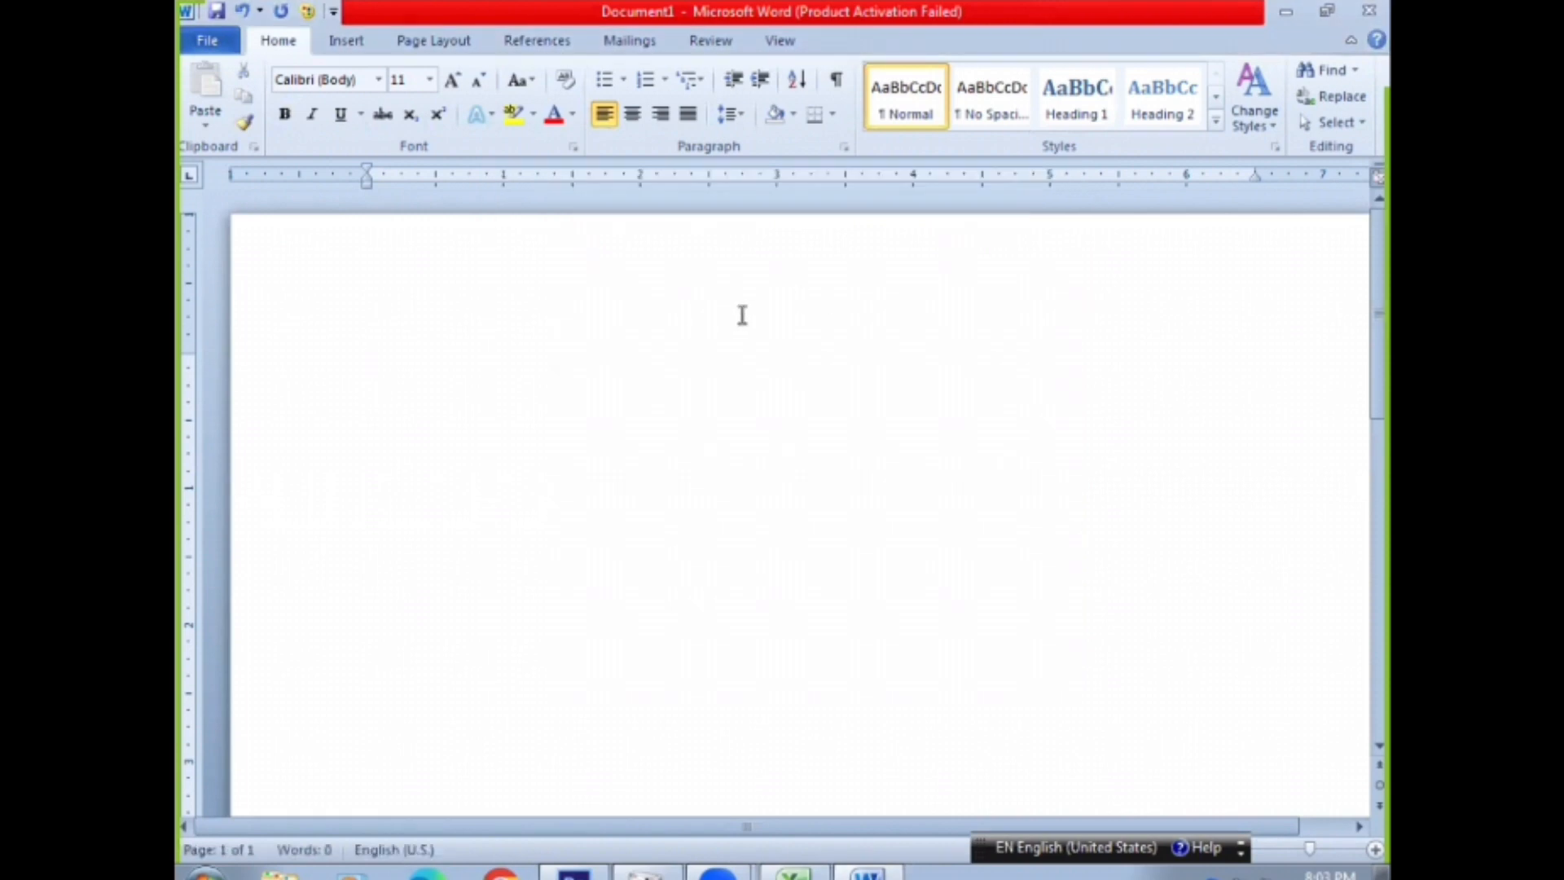
Write the formula note "Net local call = local call – free call" in the blank document
text(Net)
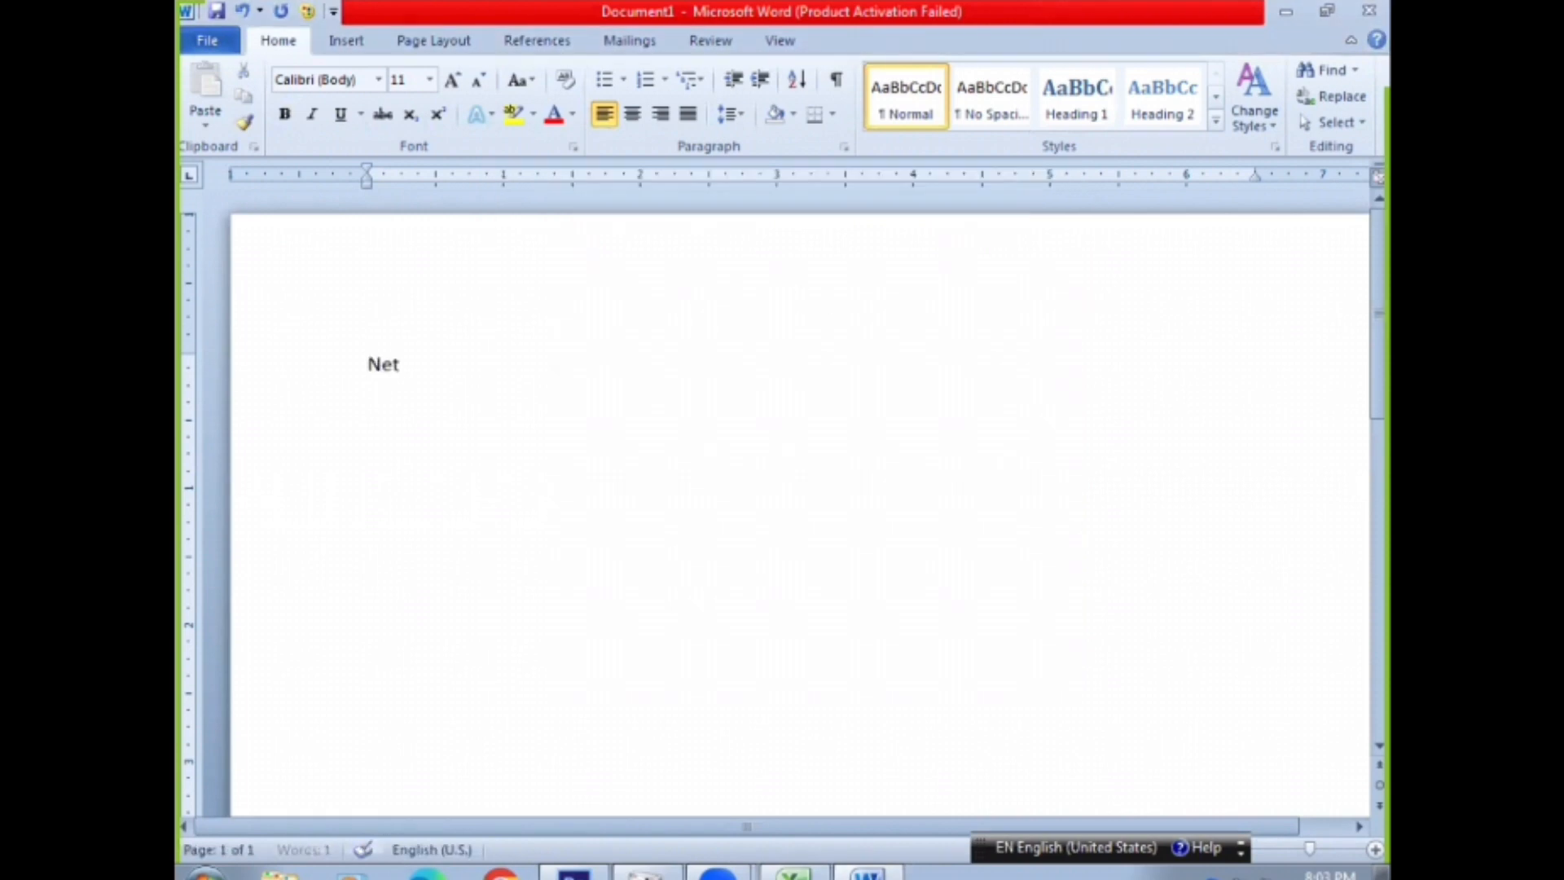
text( local call = l)
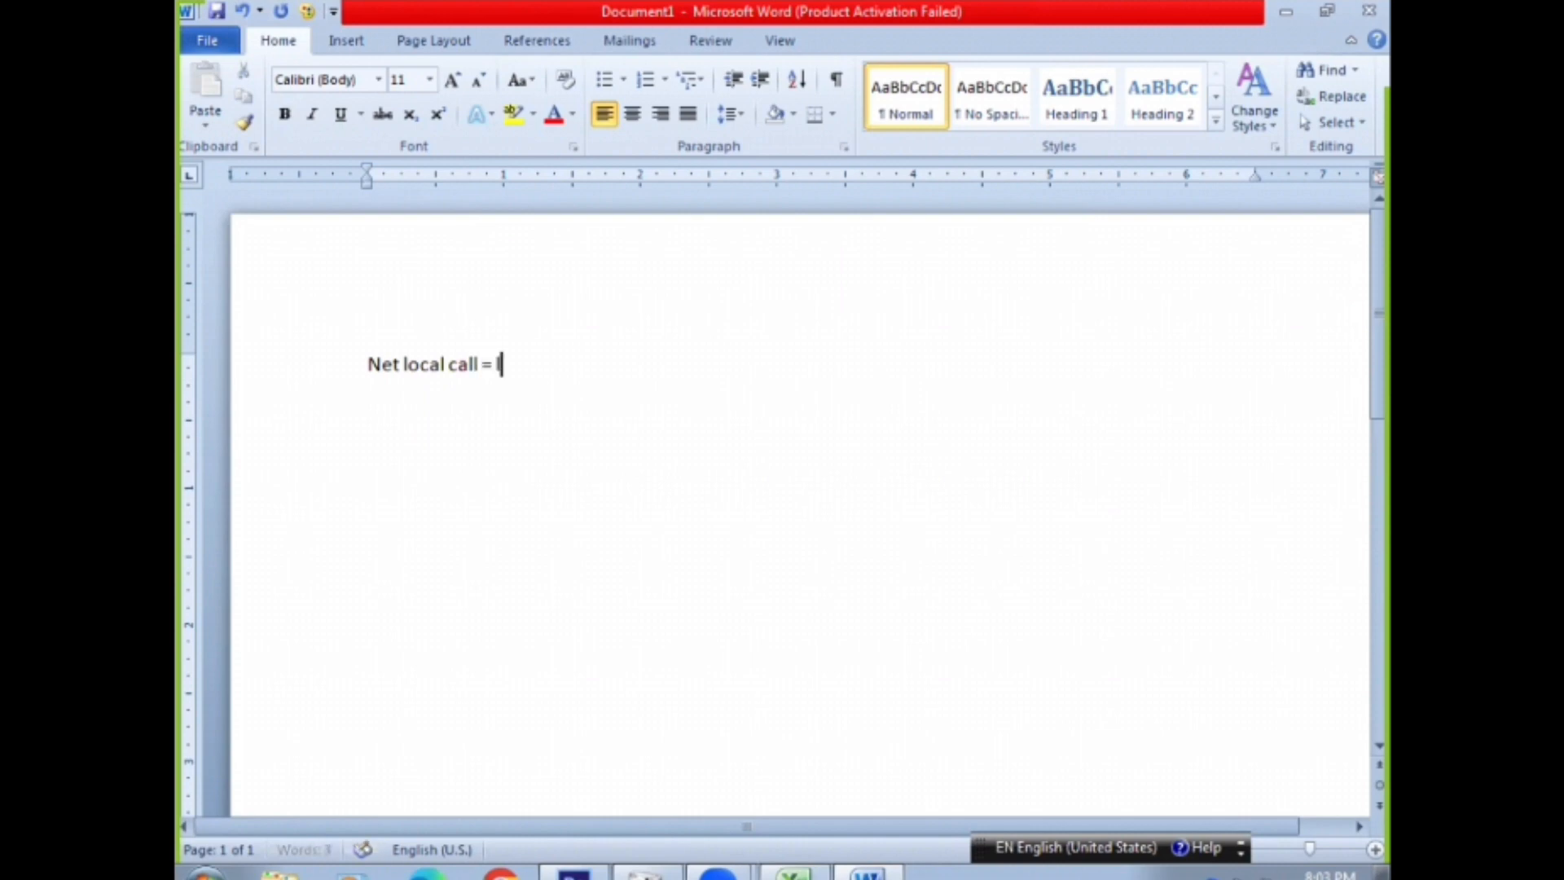
text(ocal ca)
text(ll - free call)
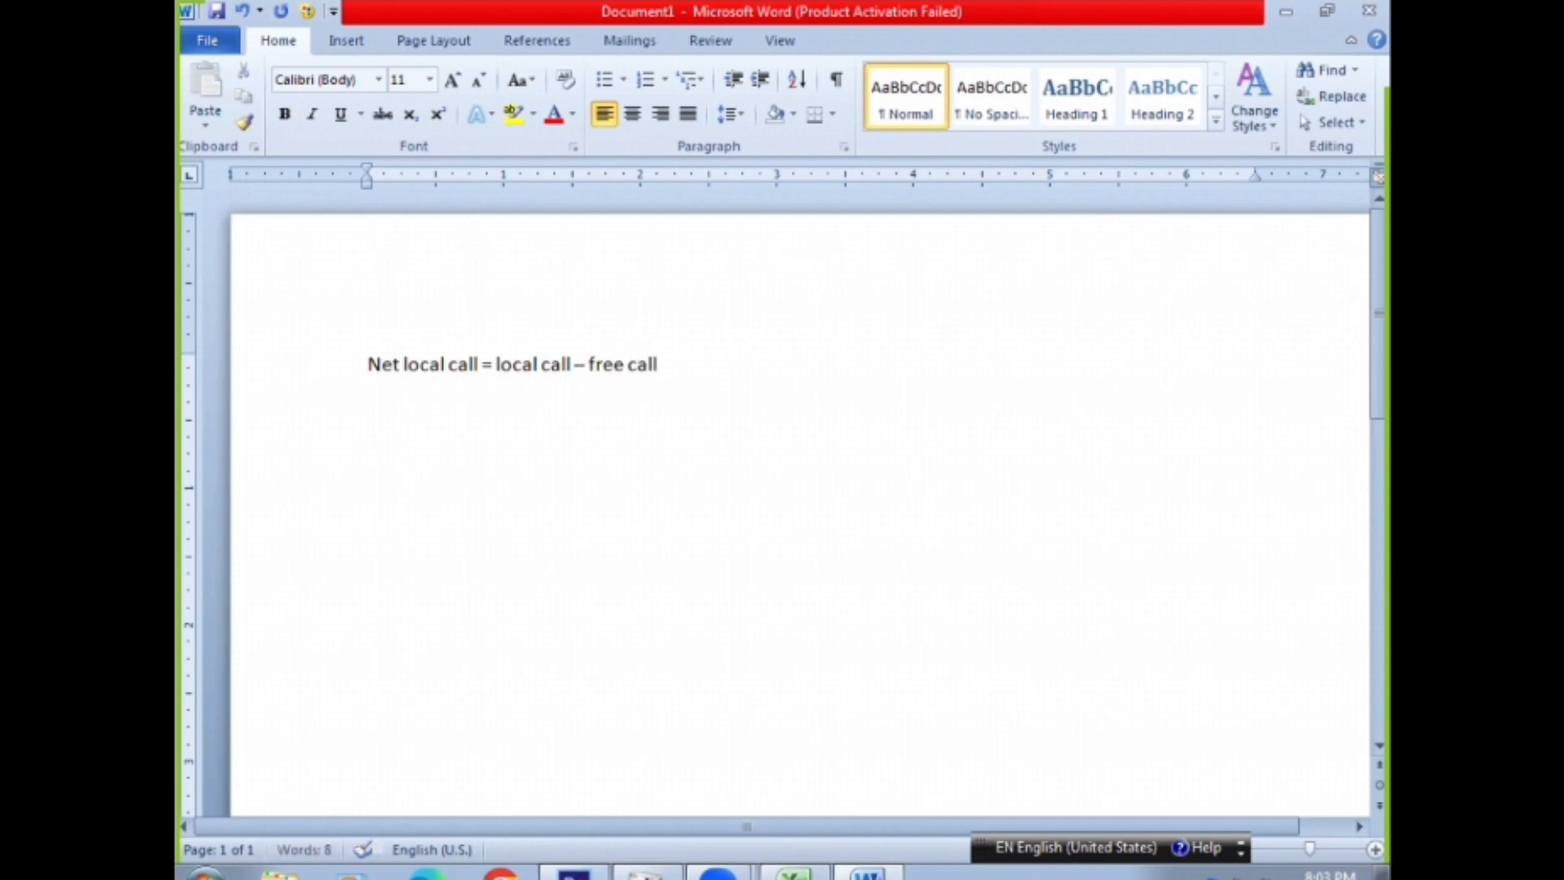
Enlarge the net local call formula line to font size 16
triple_click(540, 360)
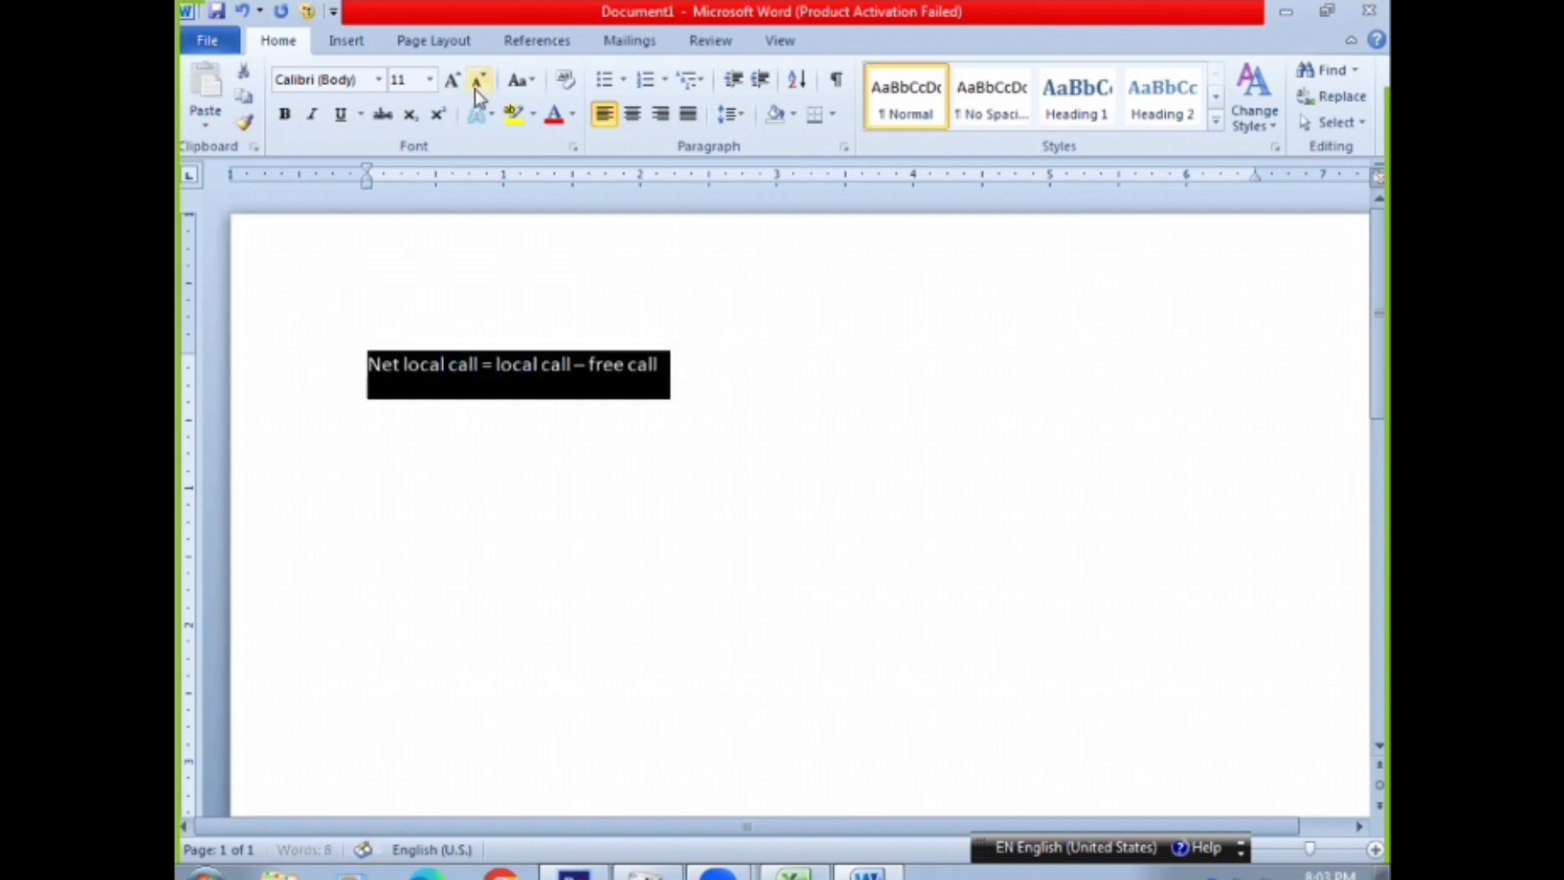
key(ctrl+shift+period)
key(ctrl+shift+period)
key(ctrl+shift+period)
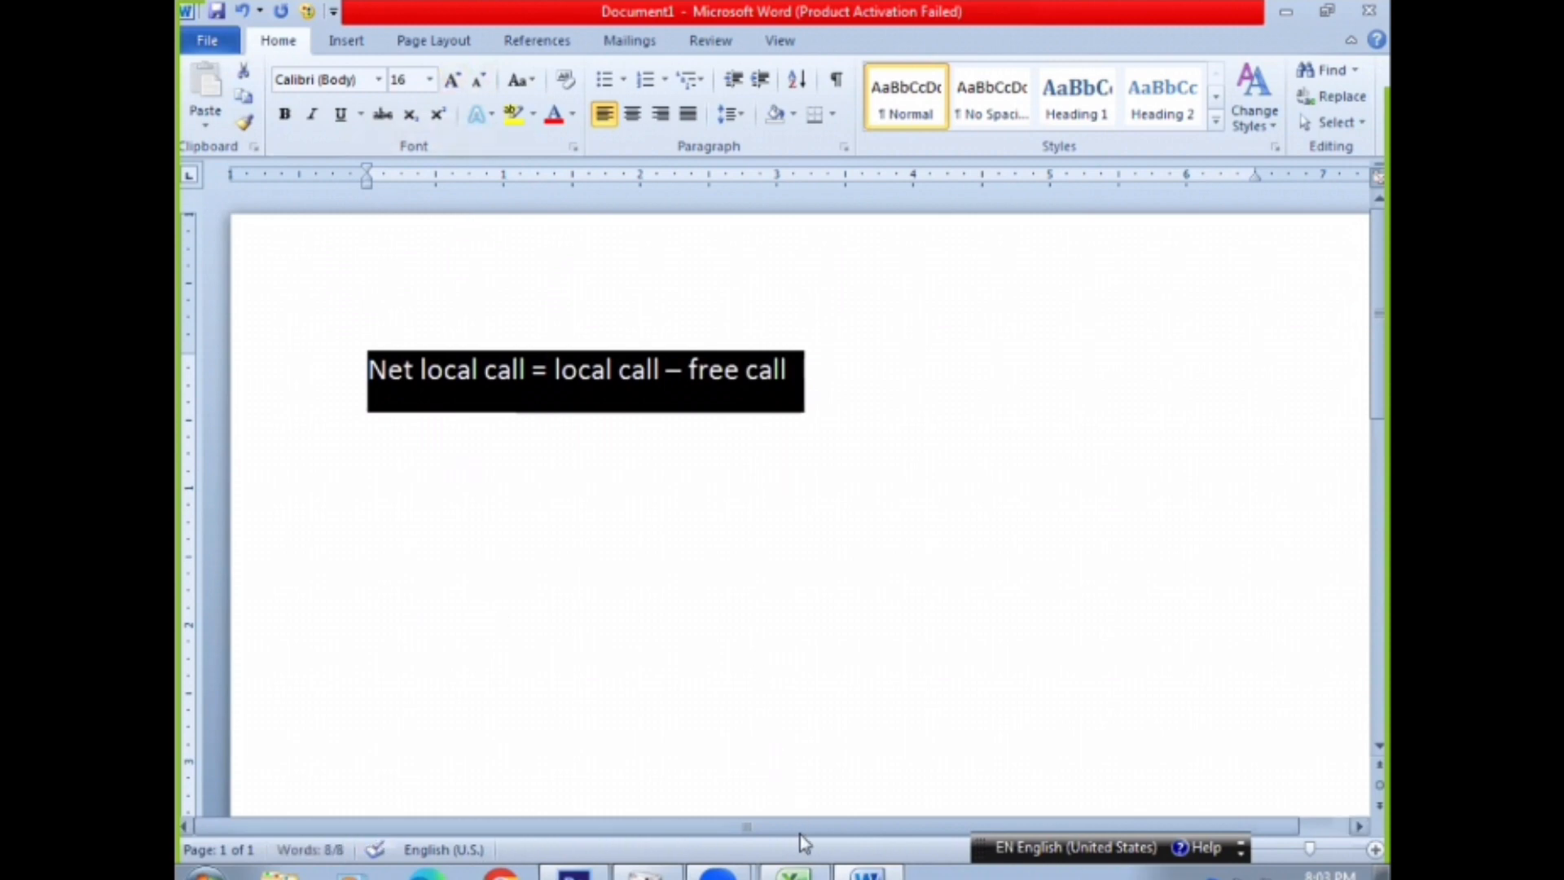
Switch to Excel and calculate the net local call in G4 with the formula =E4-F4
key(alt+Tab)
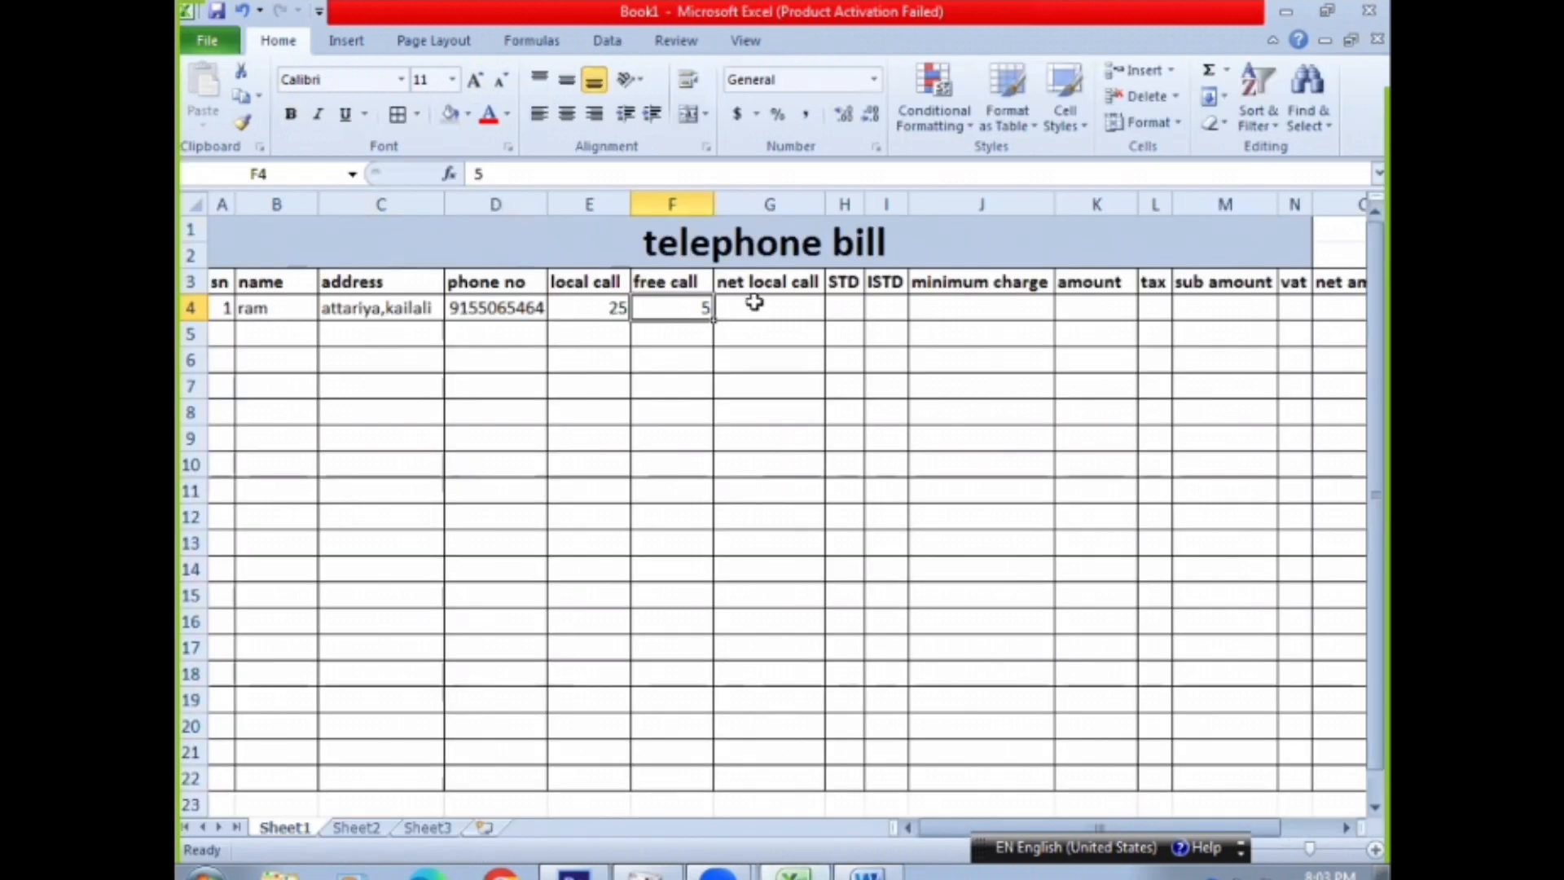
click(755, 303)
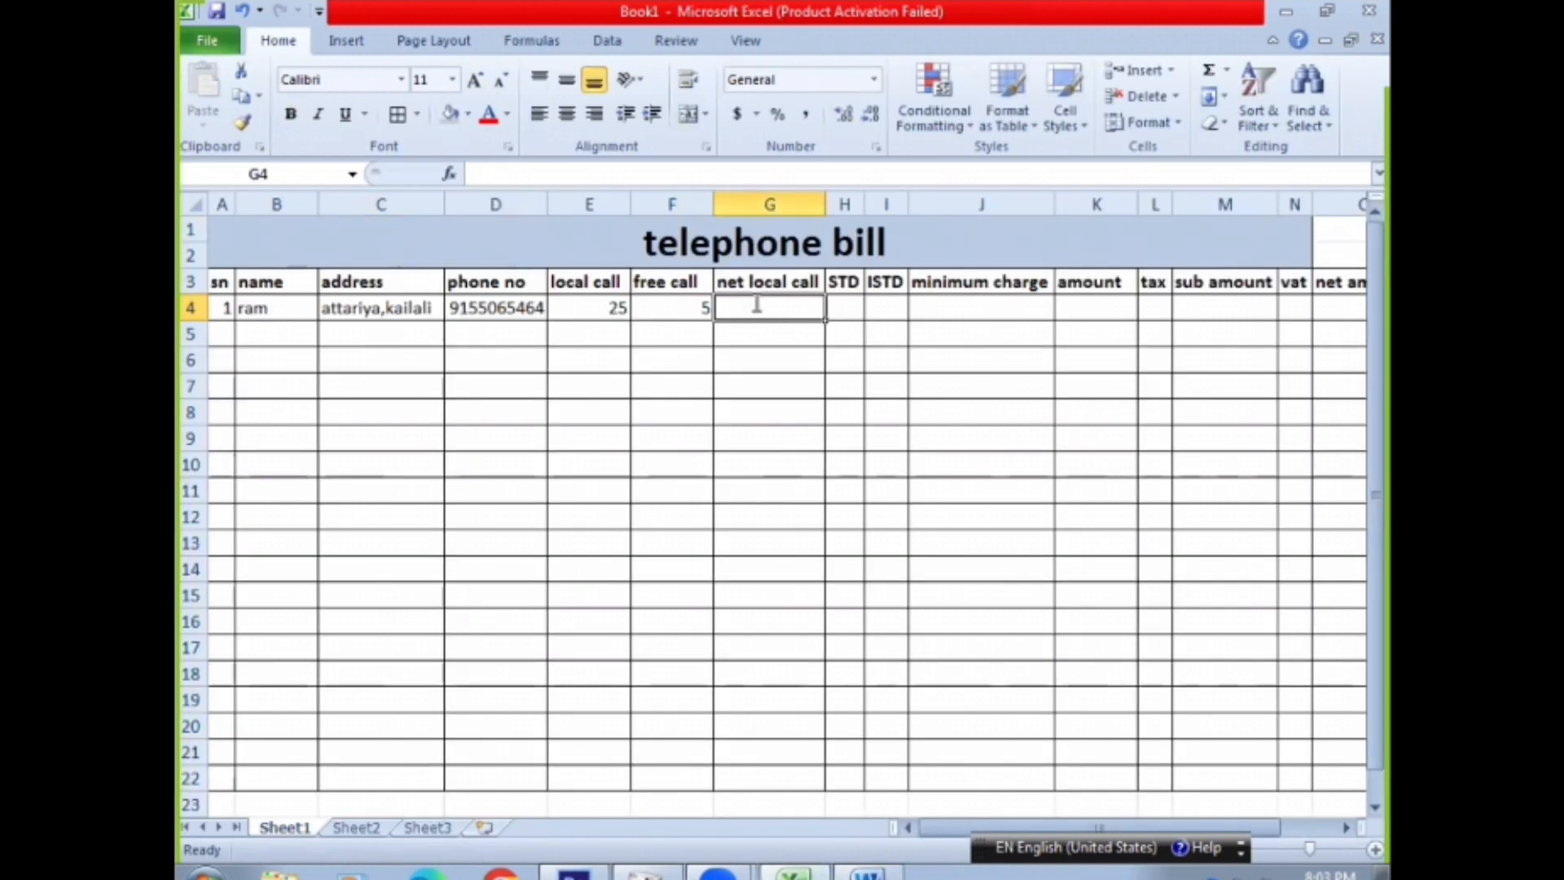
text(=)
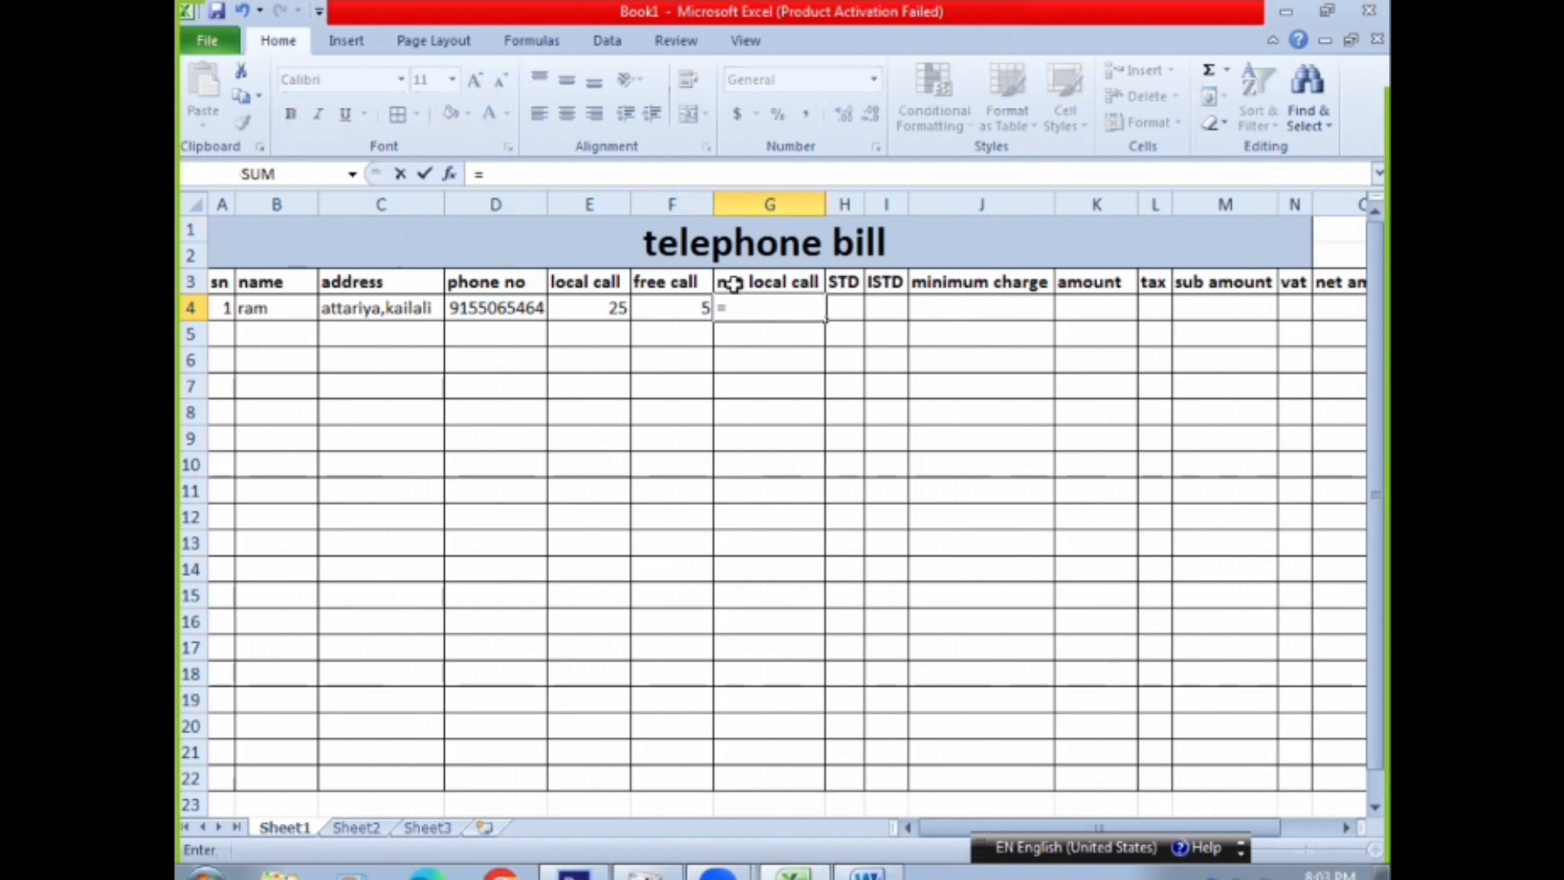
click(604, 307)
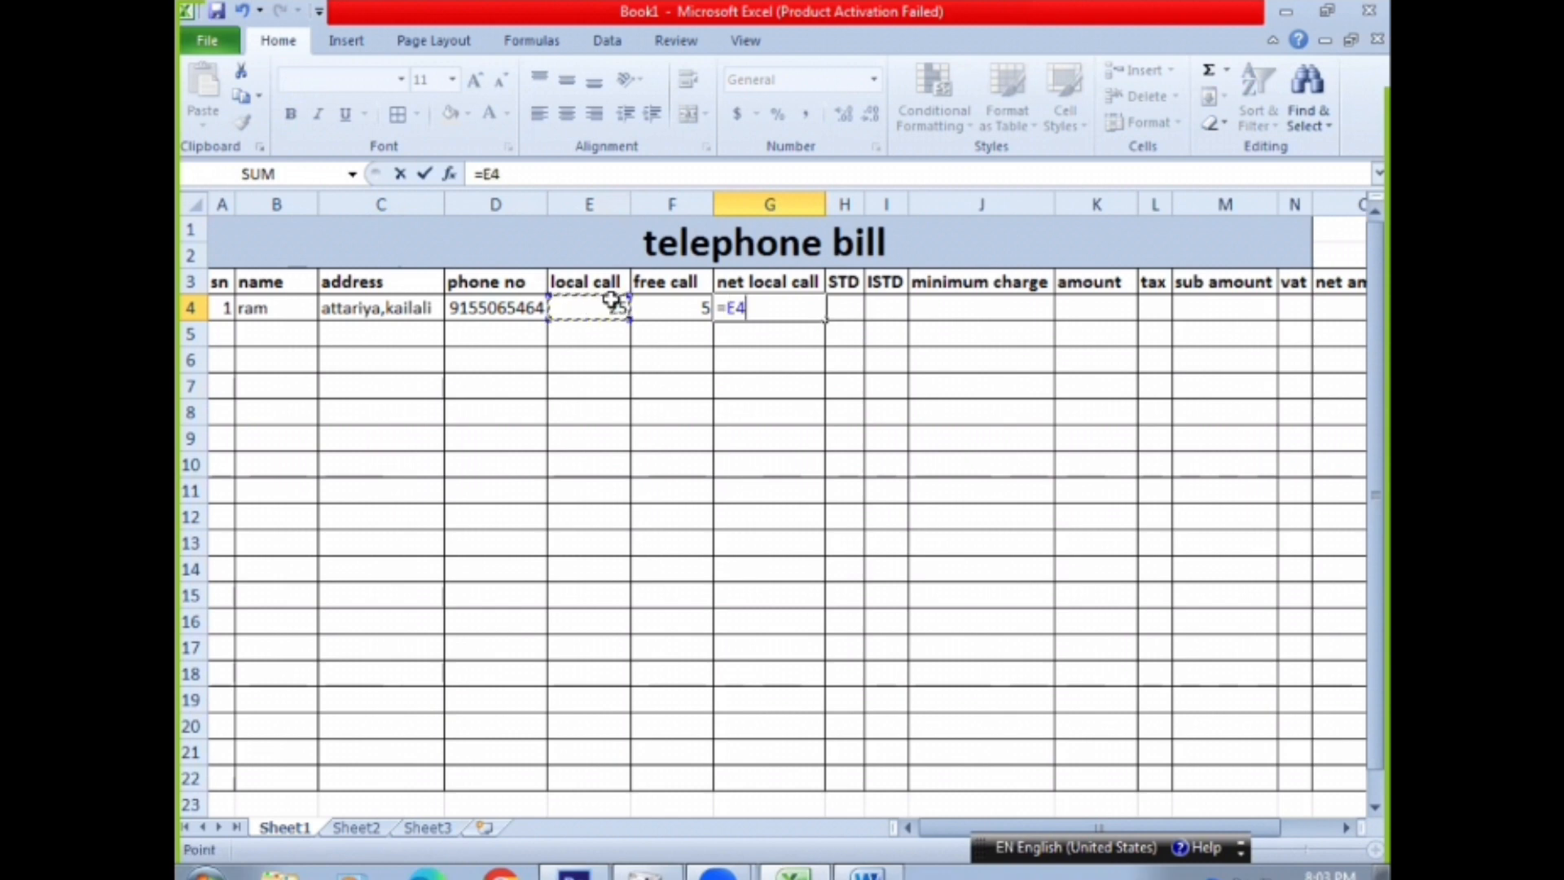
text(-)
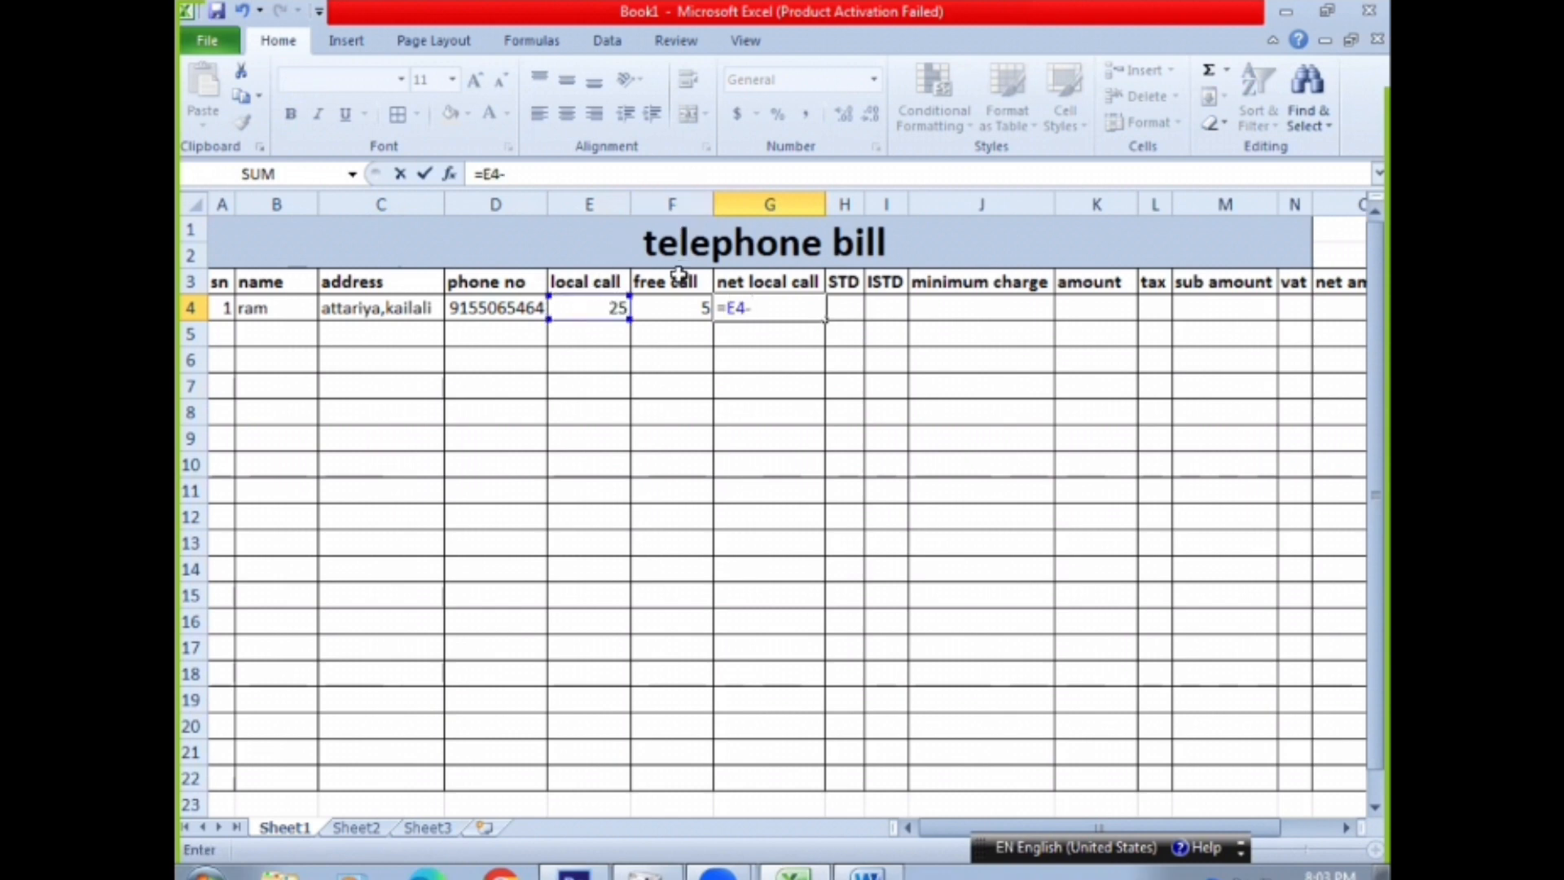
click(669, 310)
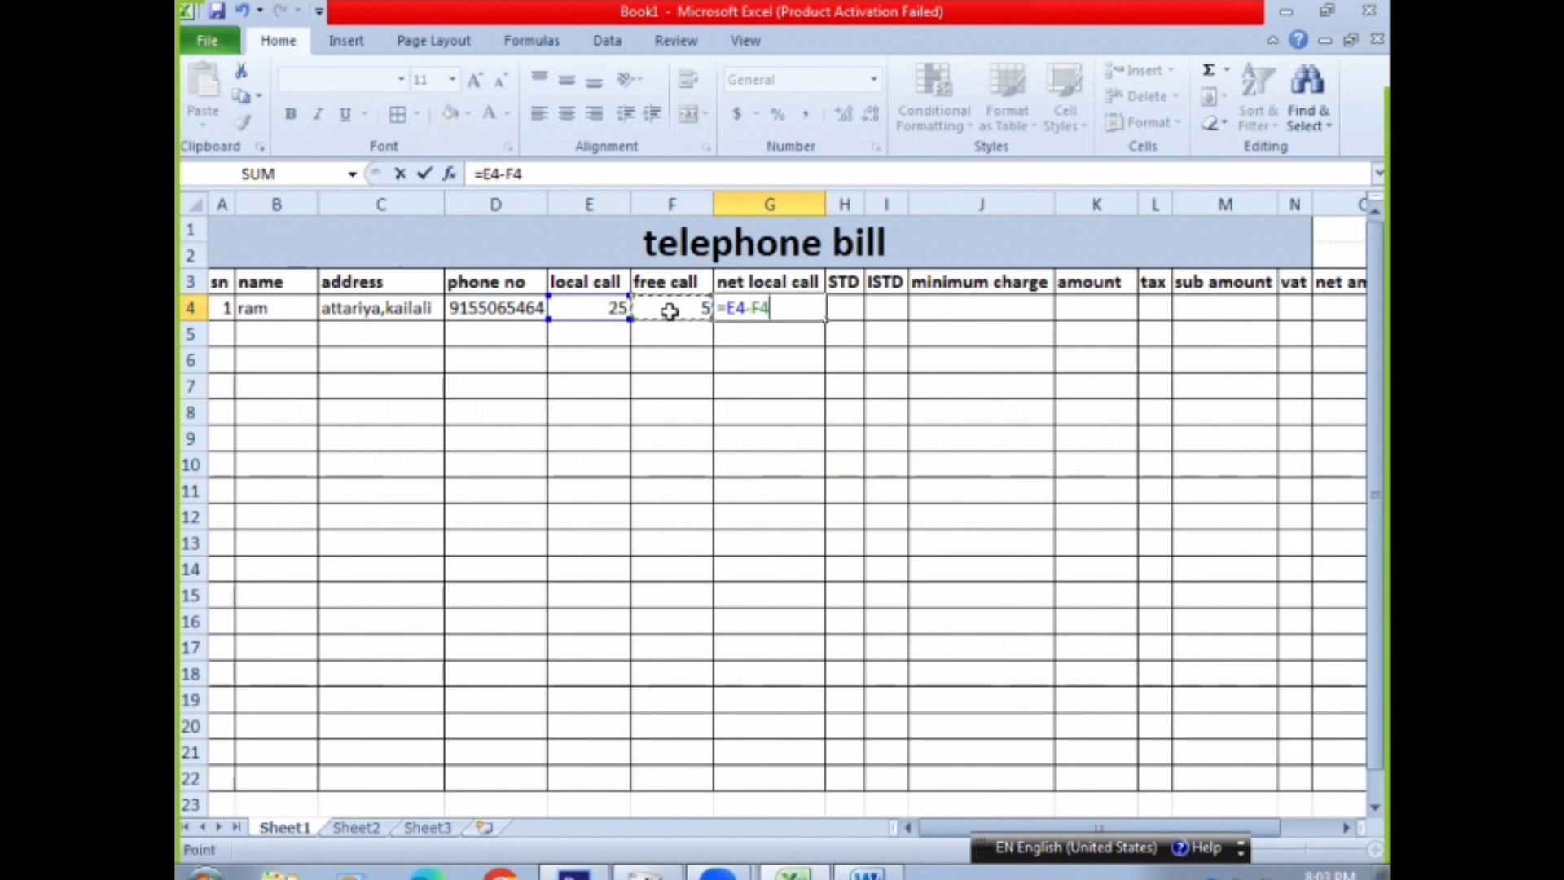
key(Return)
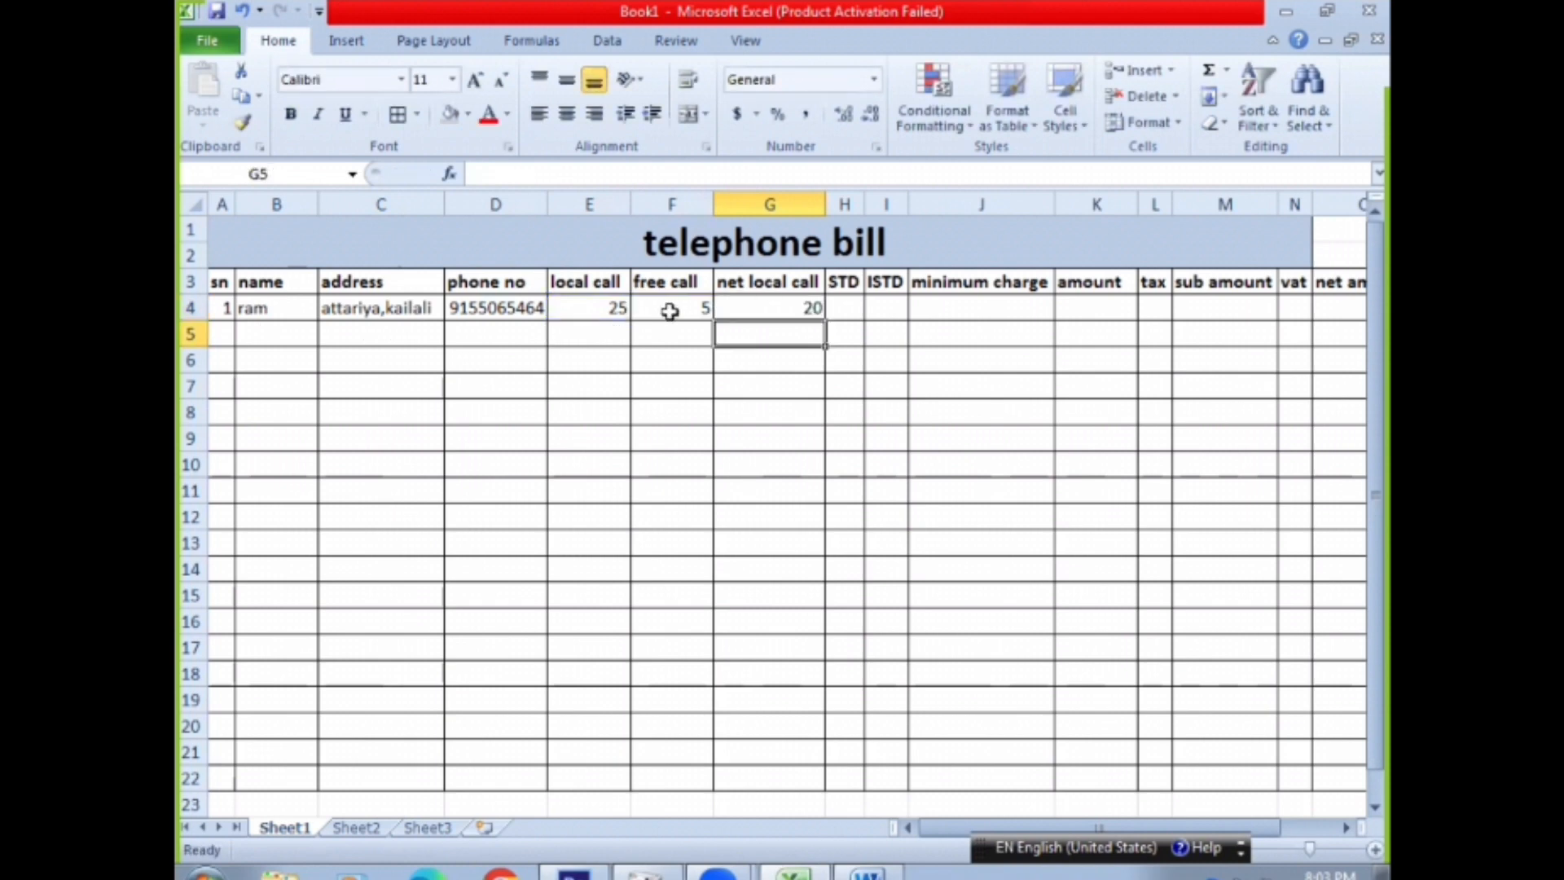
click(800, 306)
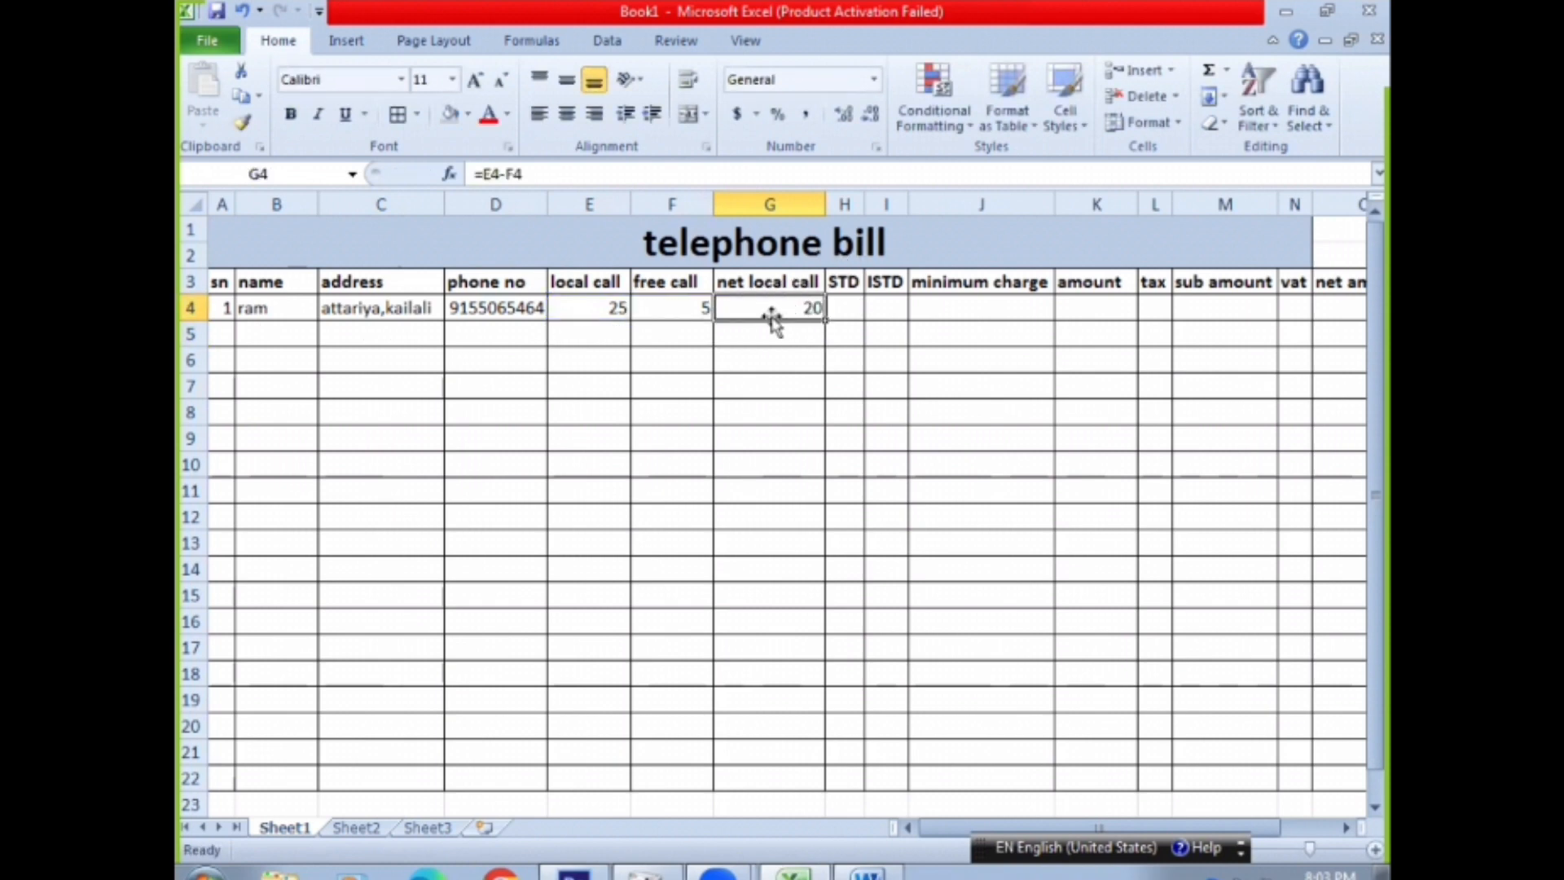
click(845, 304)
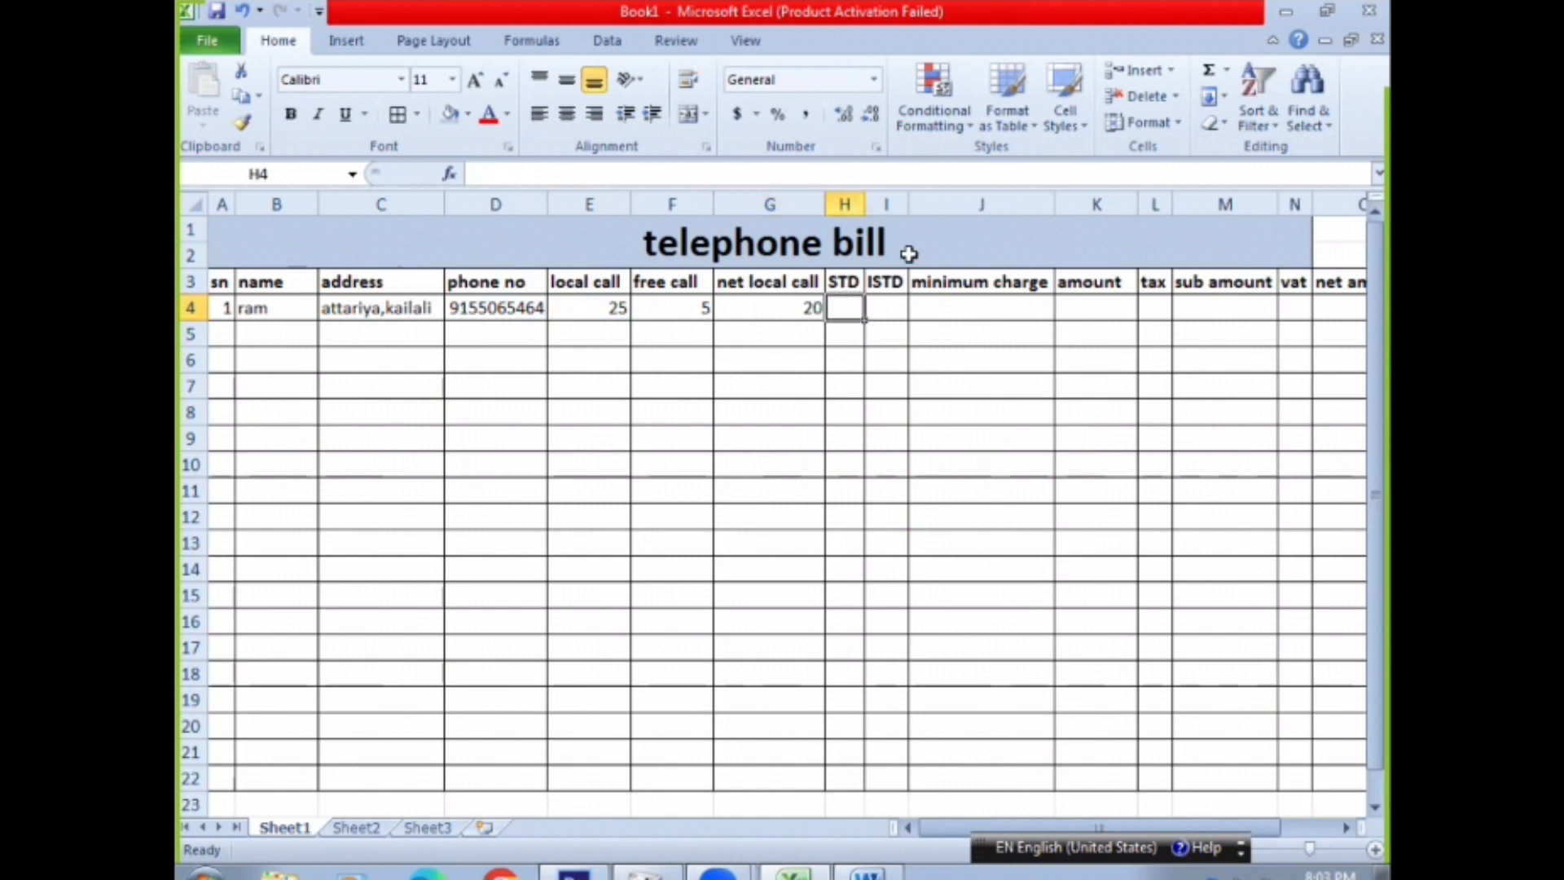
Switch to Word and add the note "STD = subscriber trunk dialing" on a new line below the net local call formula
click(867, 873)
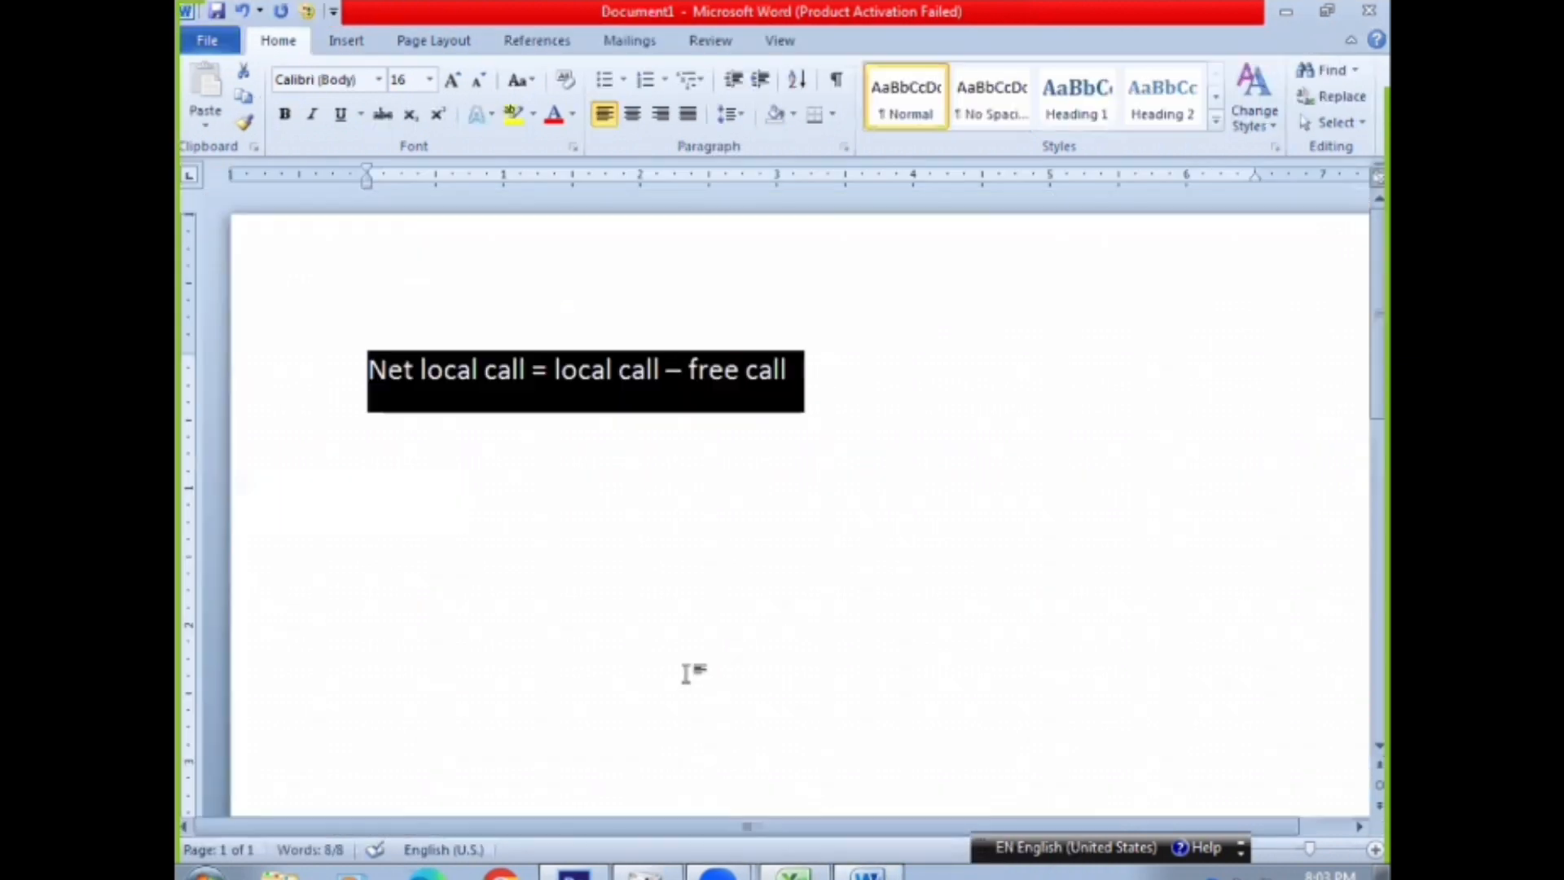
click(806, 371)
key(Return)
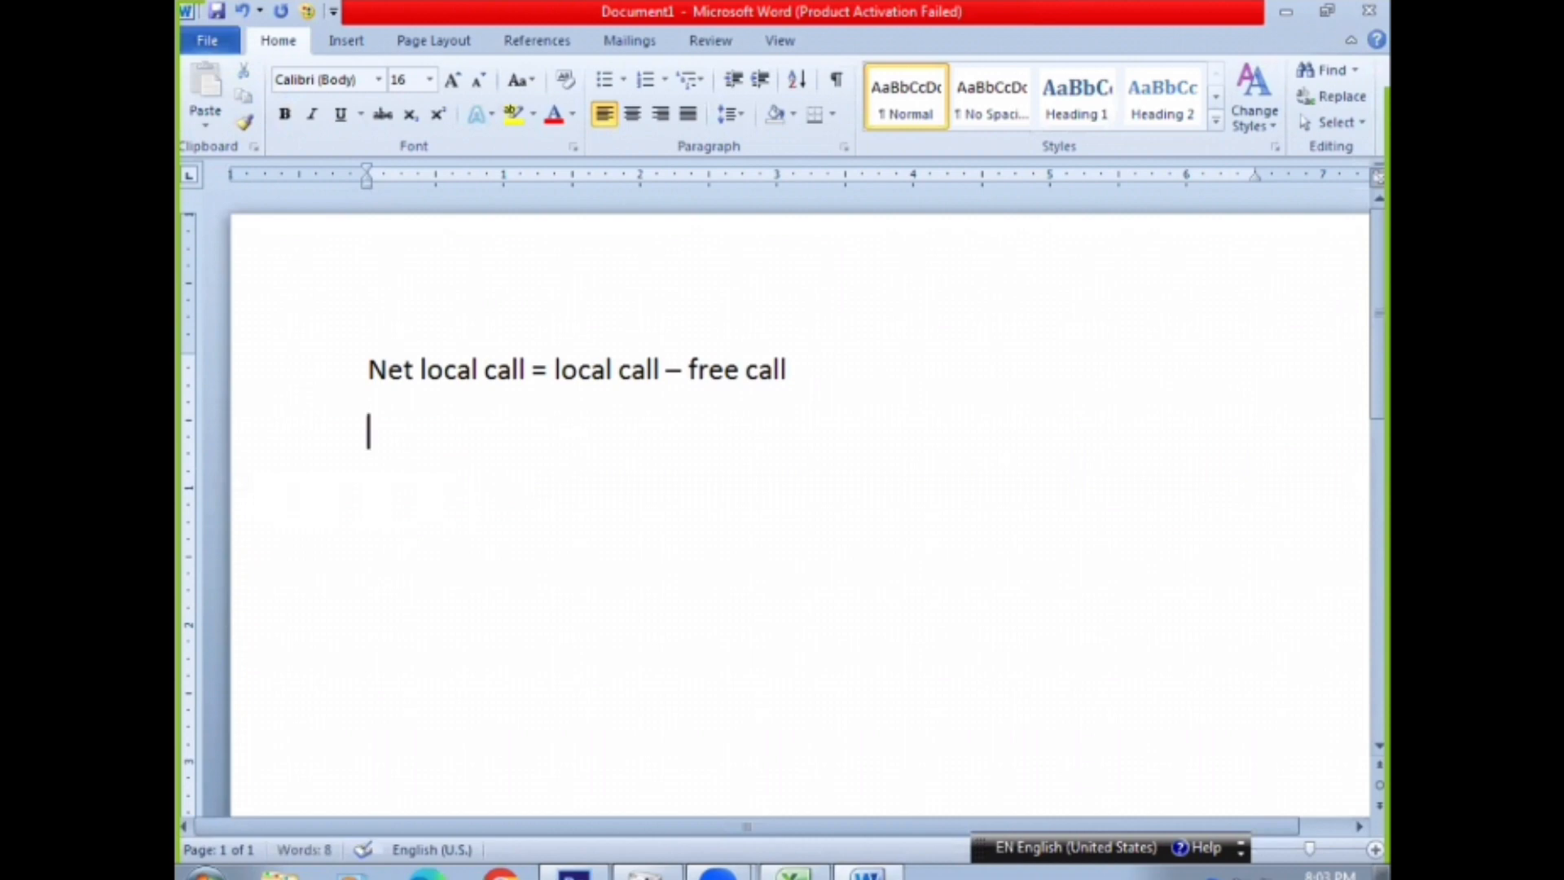
text(D)
key(BackSpace)
text(STD = du)
key(BackSpace)
key(BackSpace)
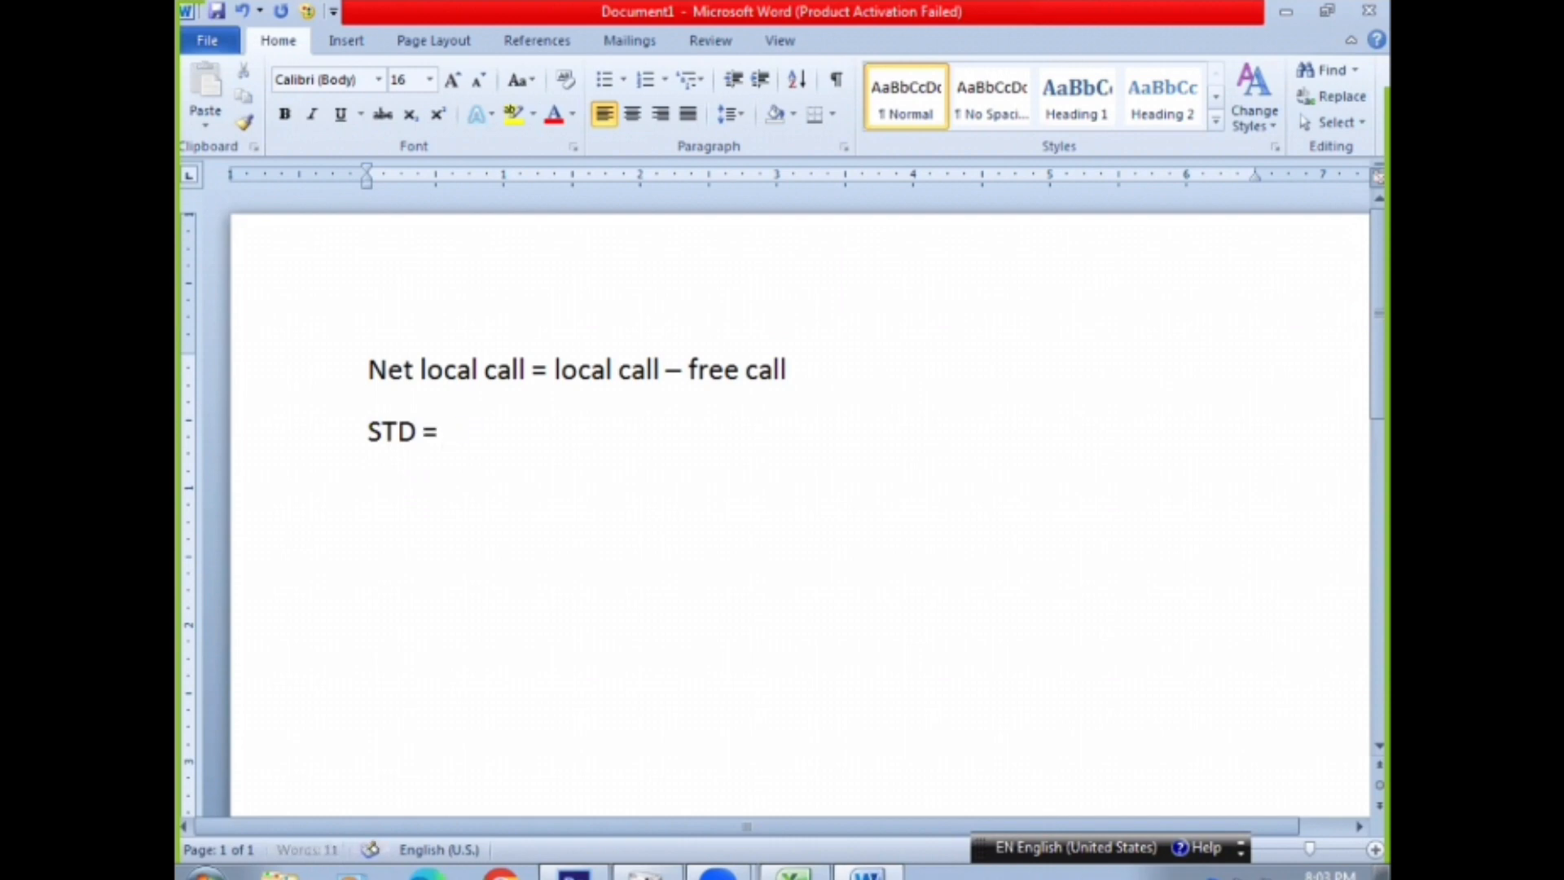
text(subscriber t)
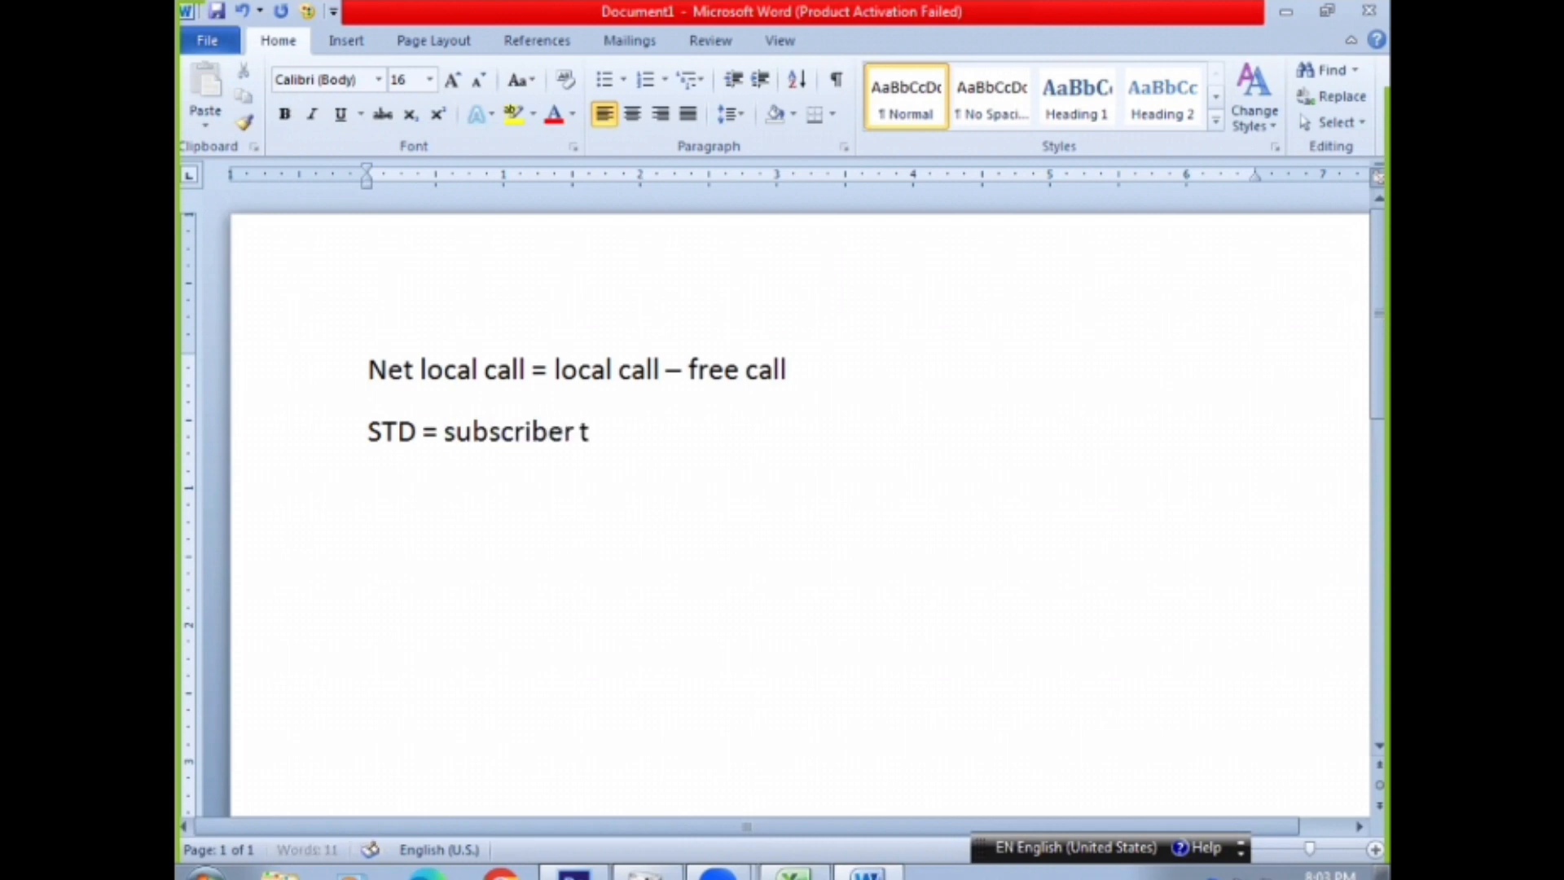
text(runk dailing)
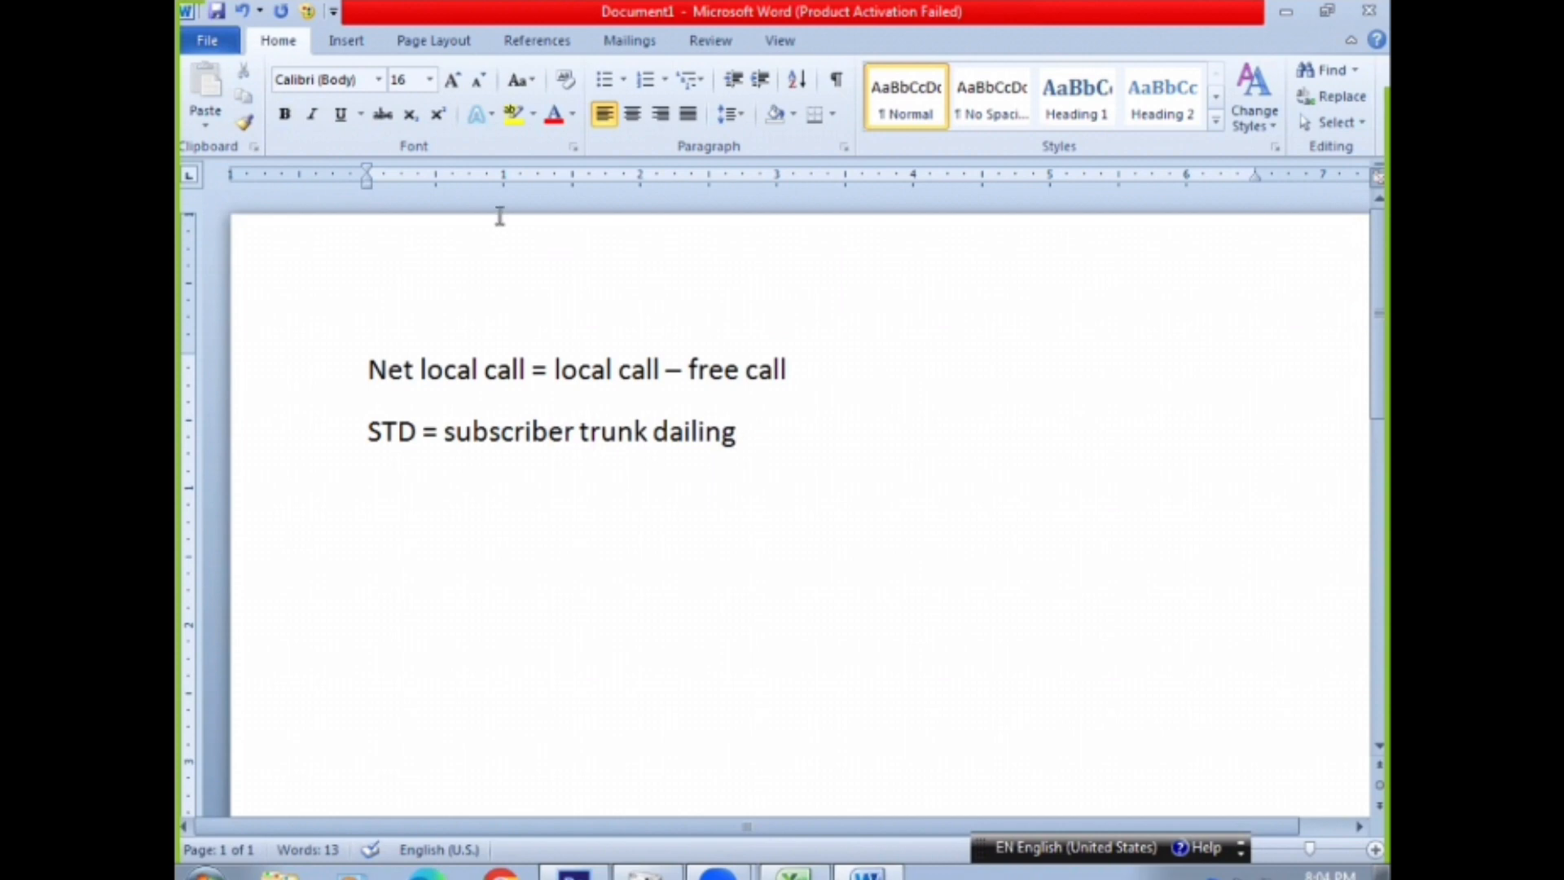
Switch to Excel and enter 15 as the customer's STD value in H4
click(800, 873)
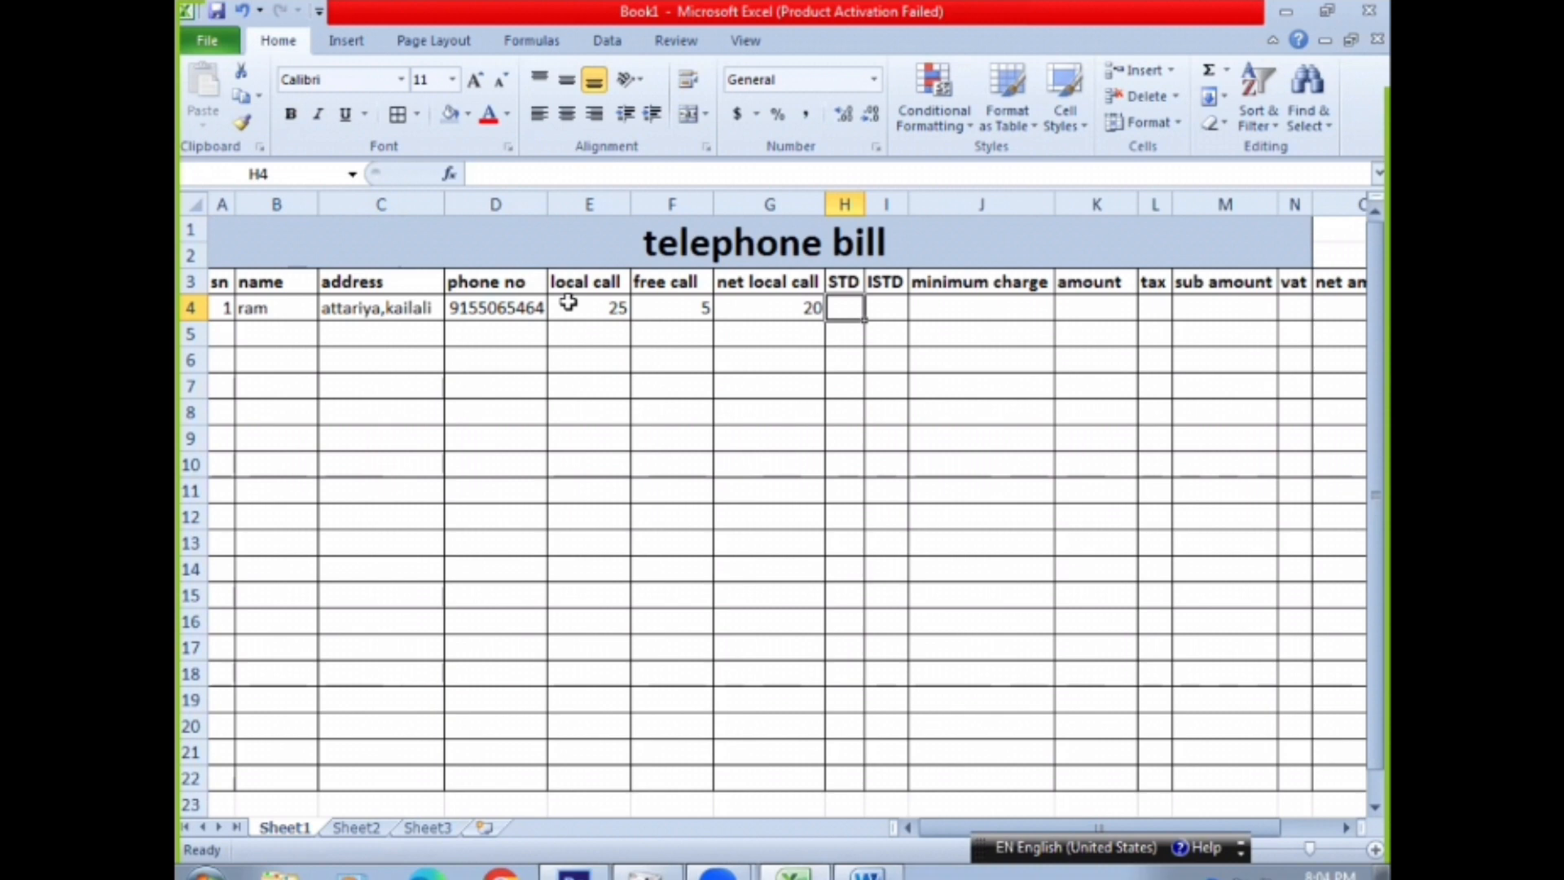
click(839, 305)
text(15)
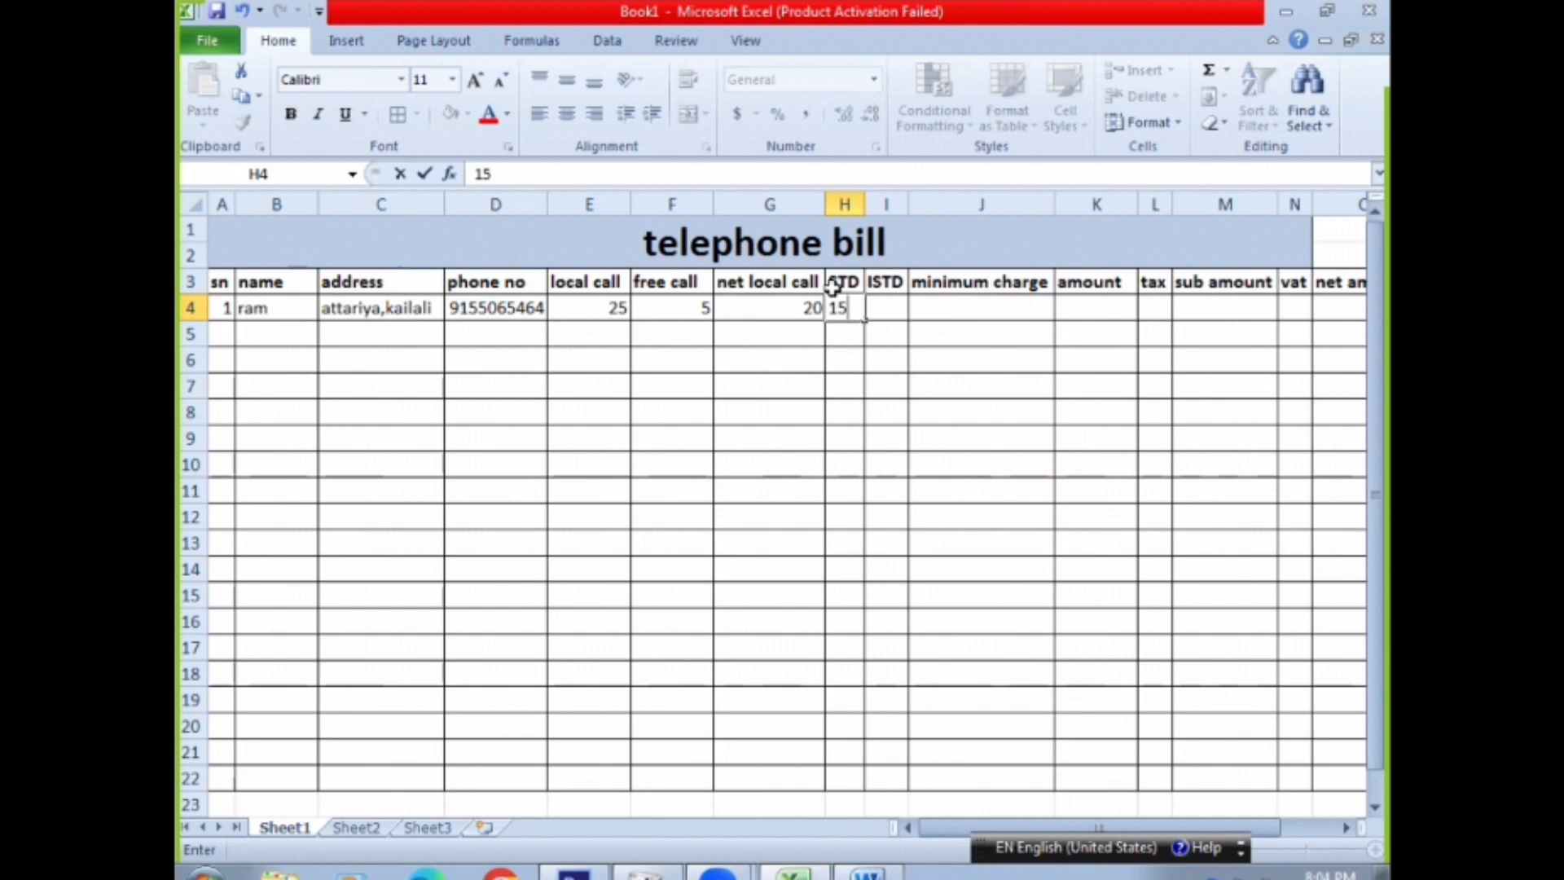
click(890, 308)
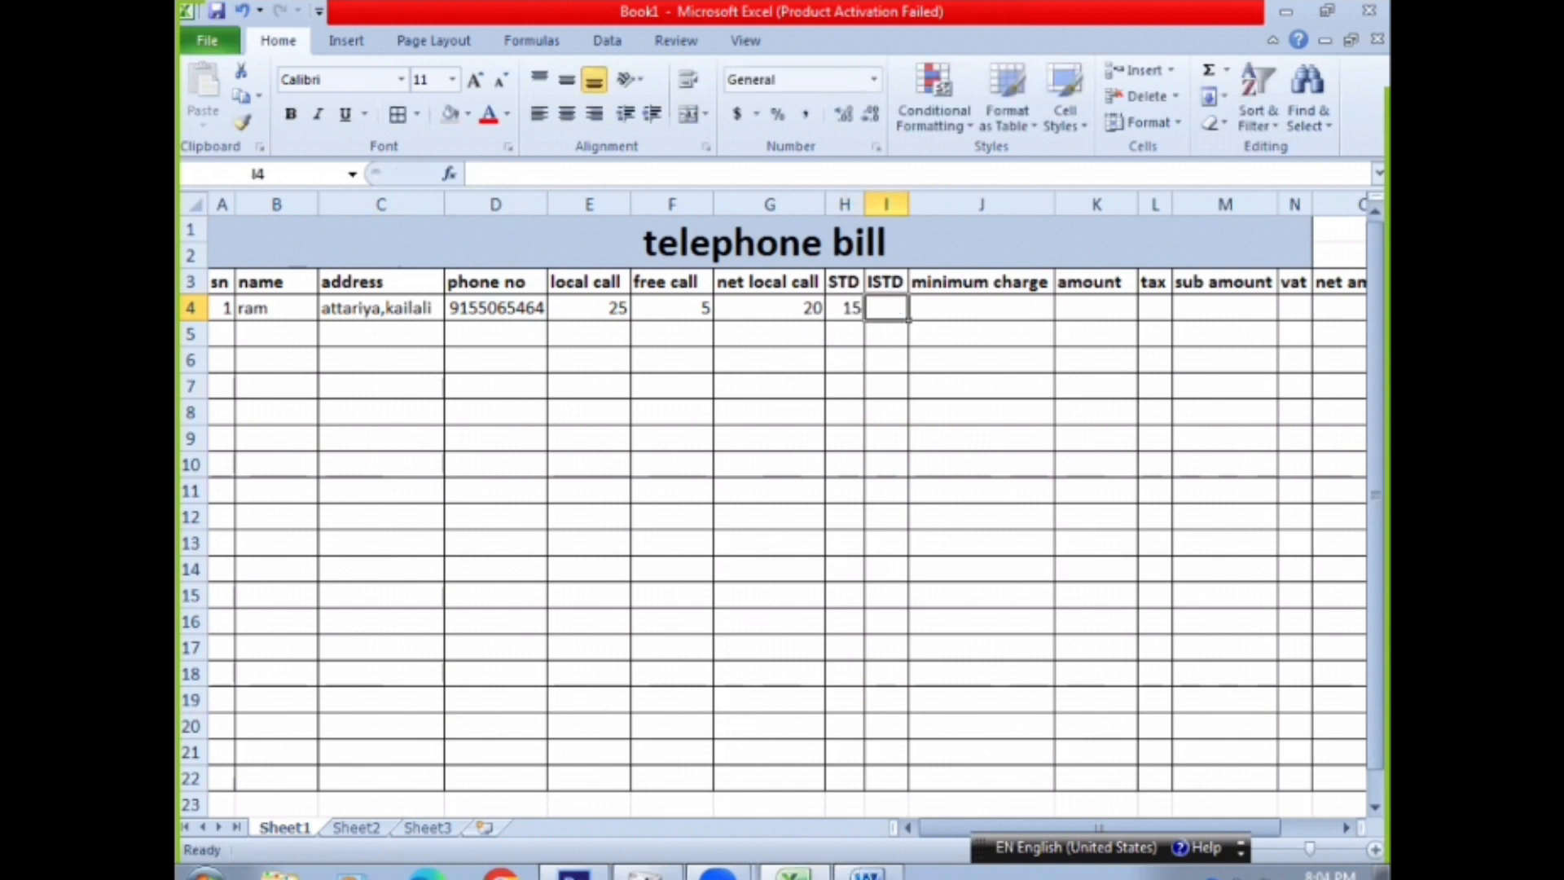
Switch to Word and add the note "ISTD = international subscriber trunk dialing" on a new line below the STD note
click(867, 873)
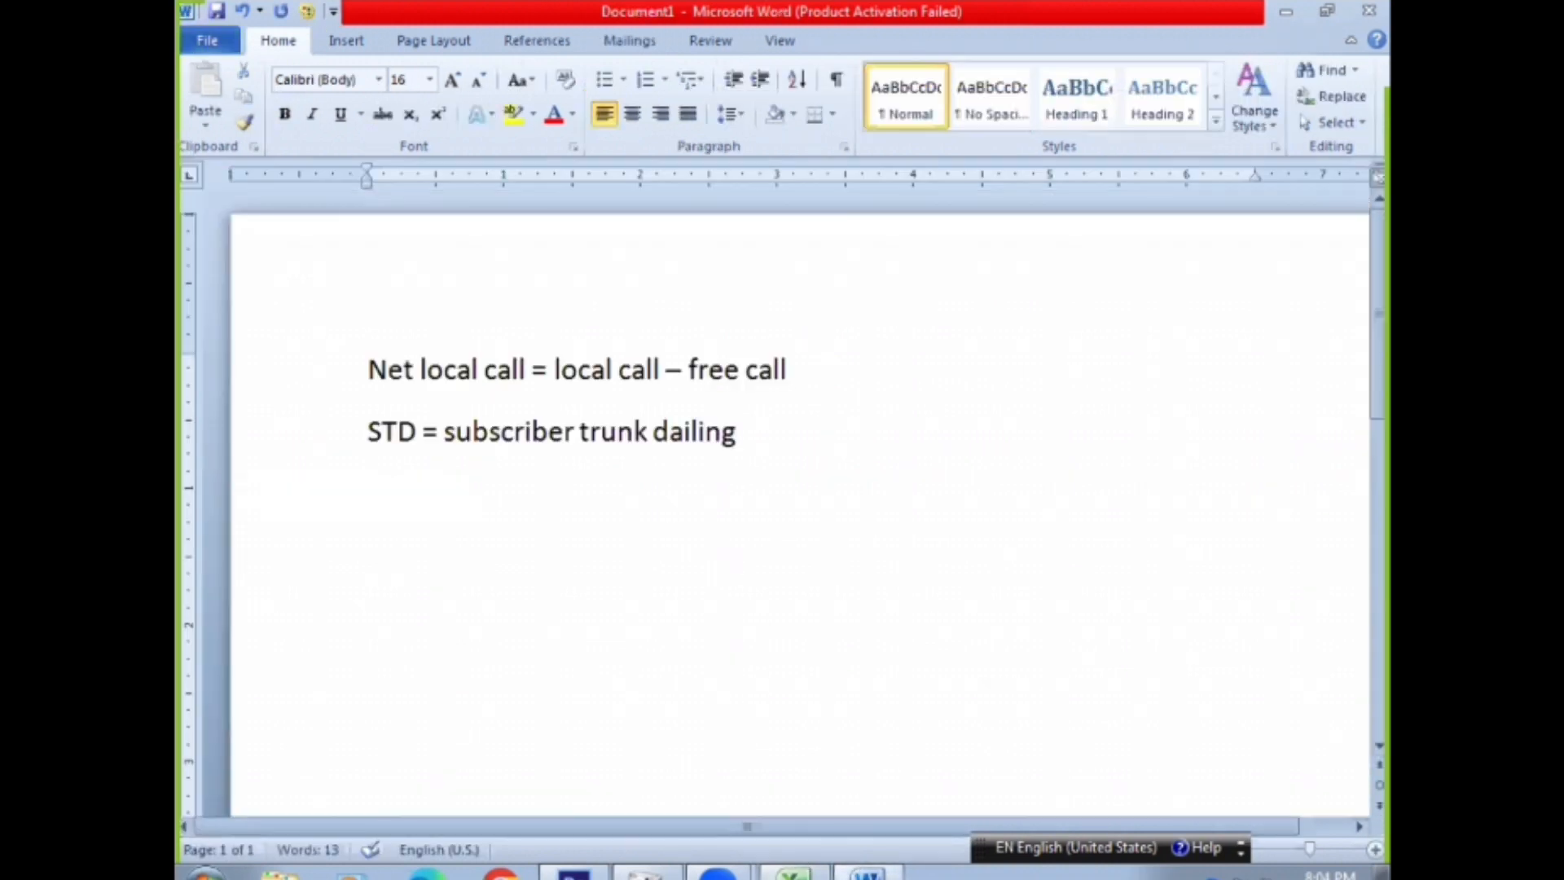
key(Return)
text(INS)
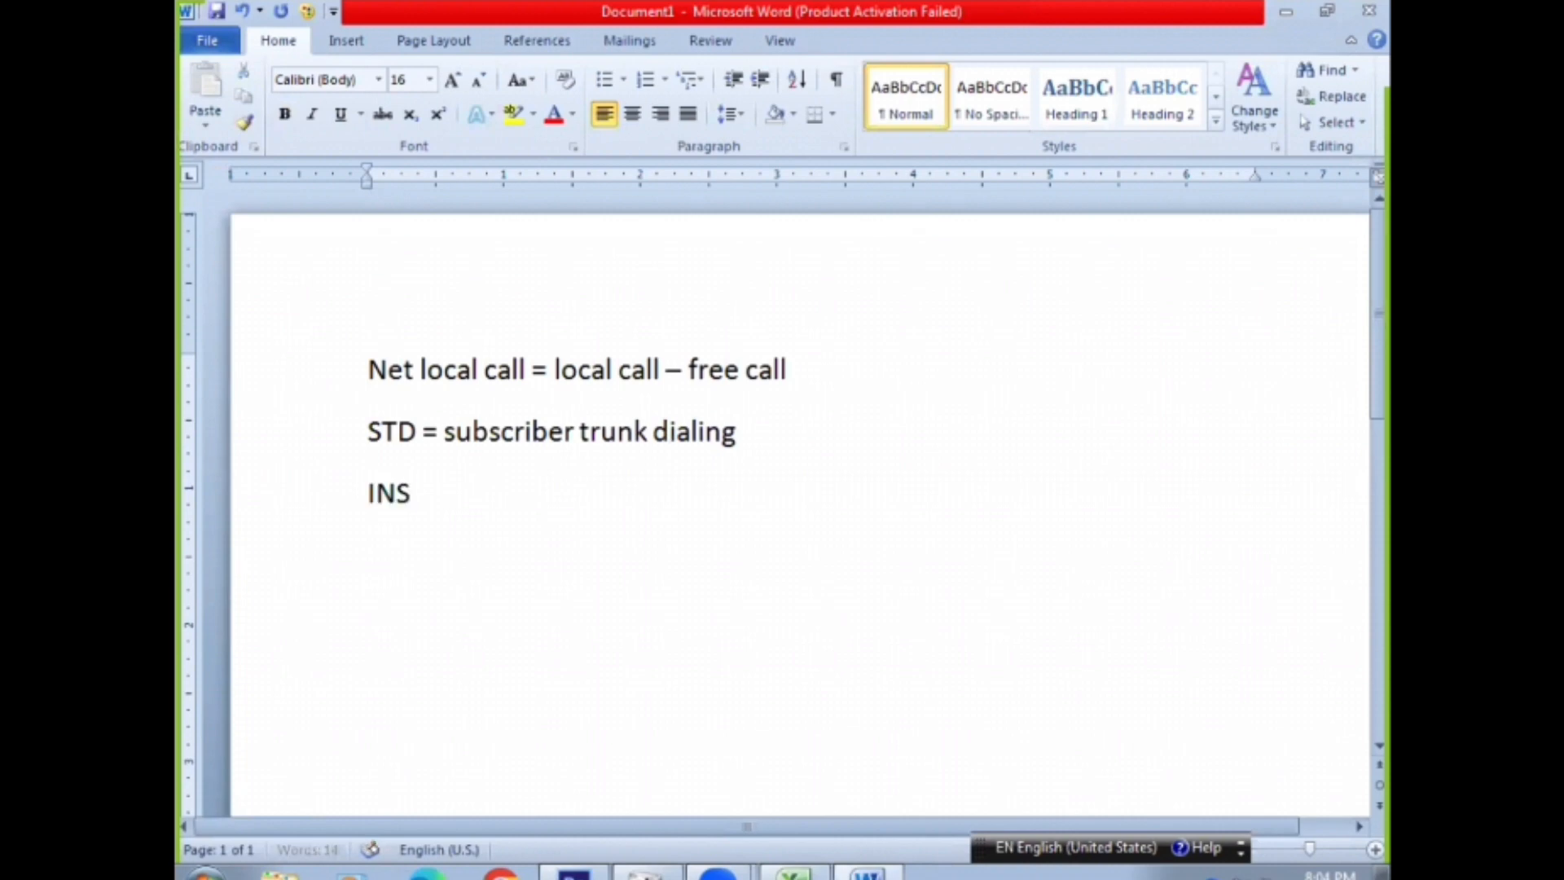
key(BackSpace)
key(BackSpace)
text(STD in)
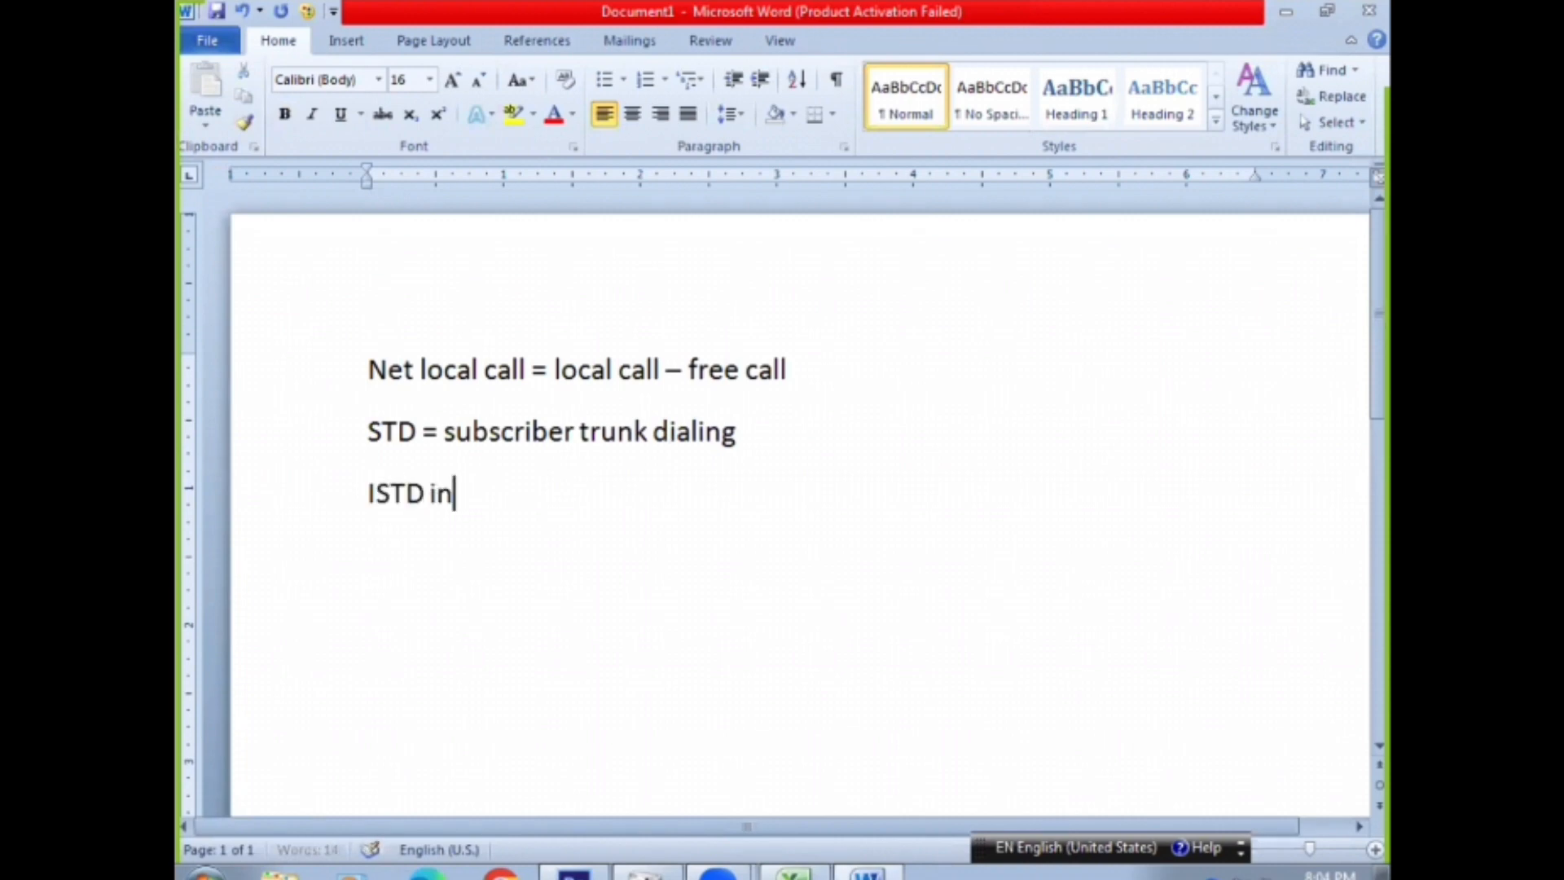
key(BackSpace)
key(BackSpace)
key(BackSpace)
text(= inte)
text(nation a)
key(BackSpace)
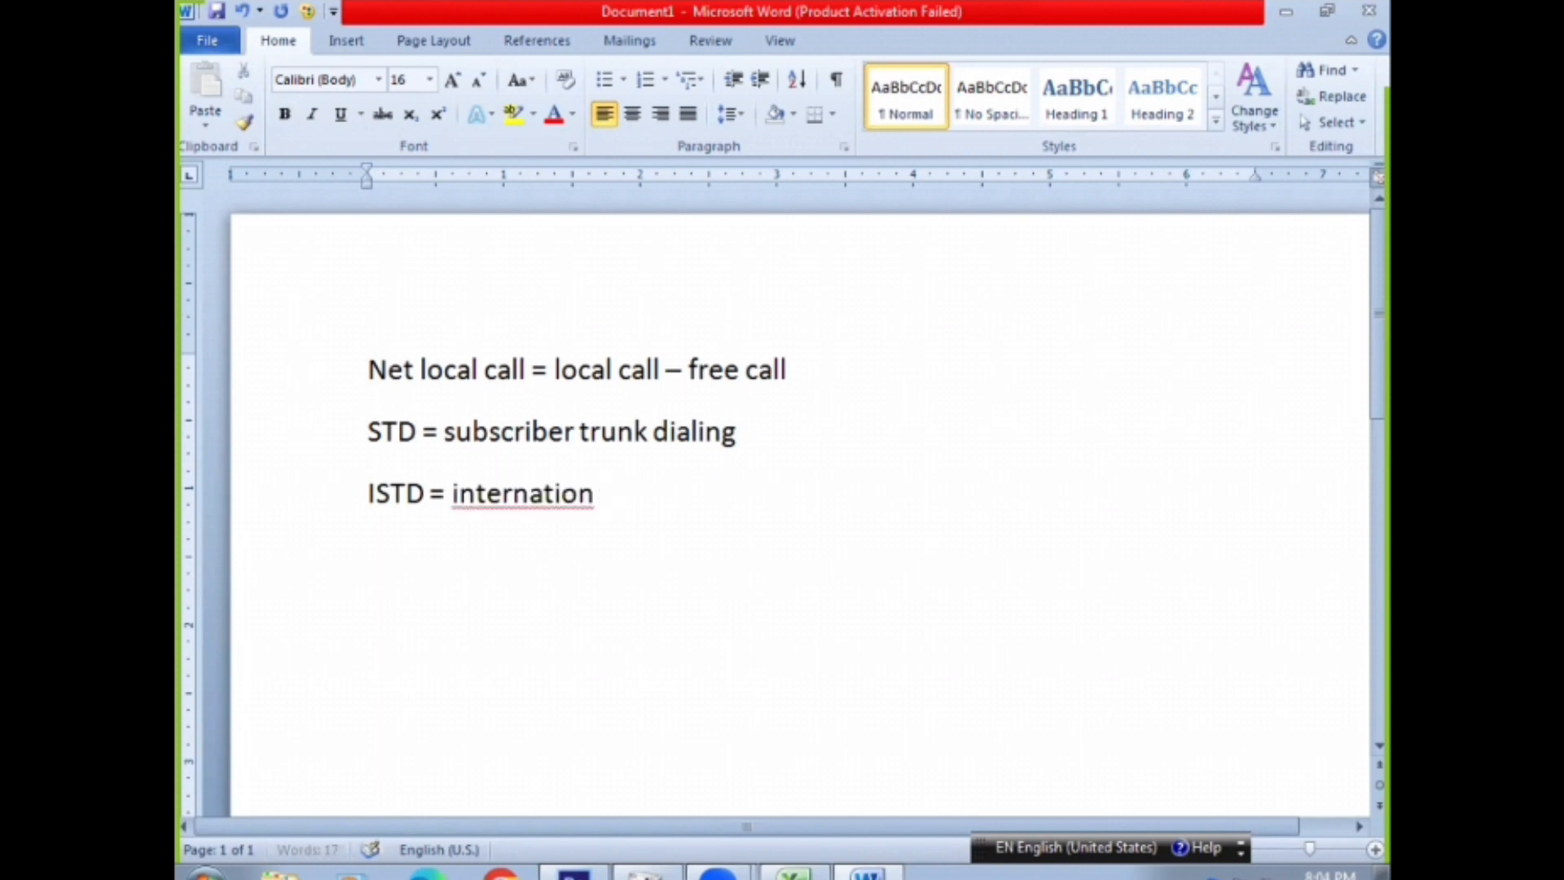
key(BackSpace)
text(al sub)
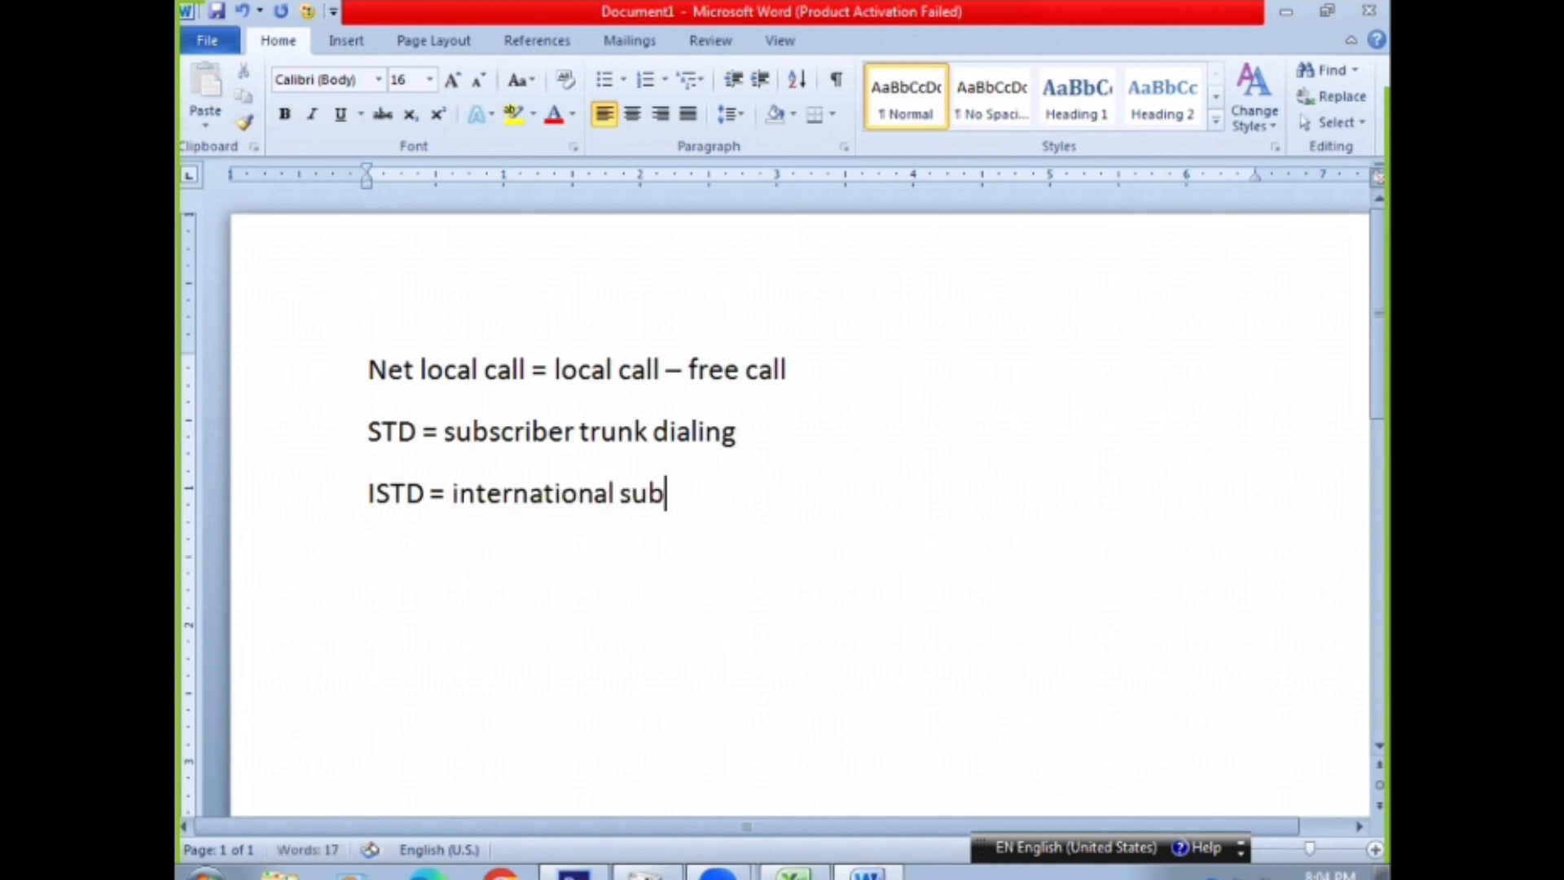
text(scrib)
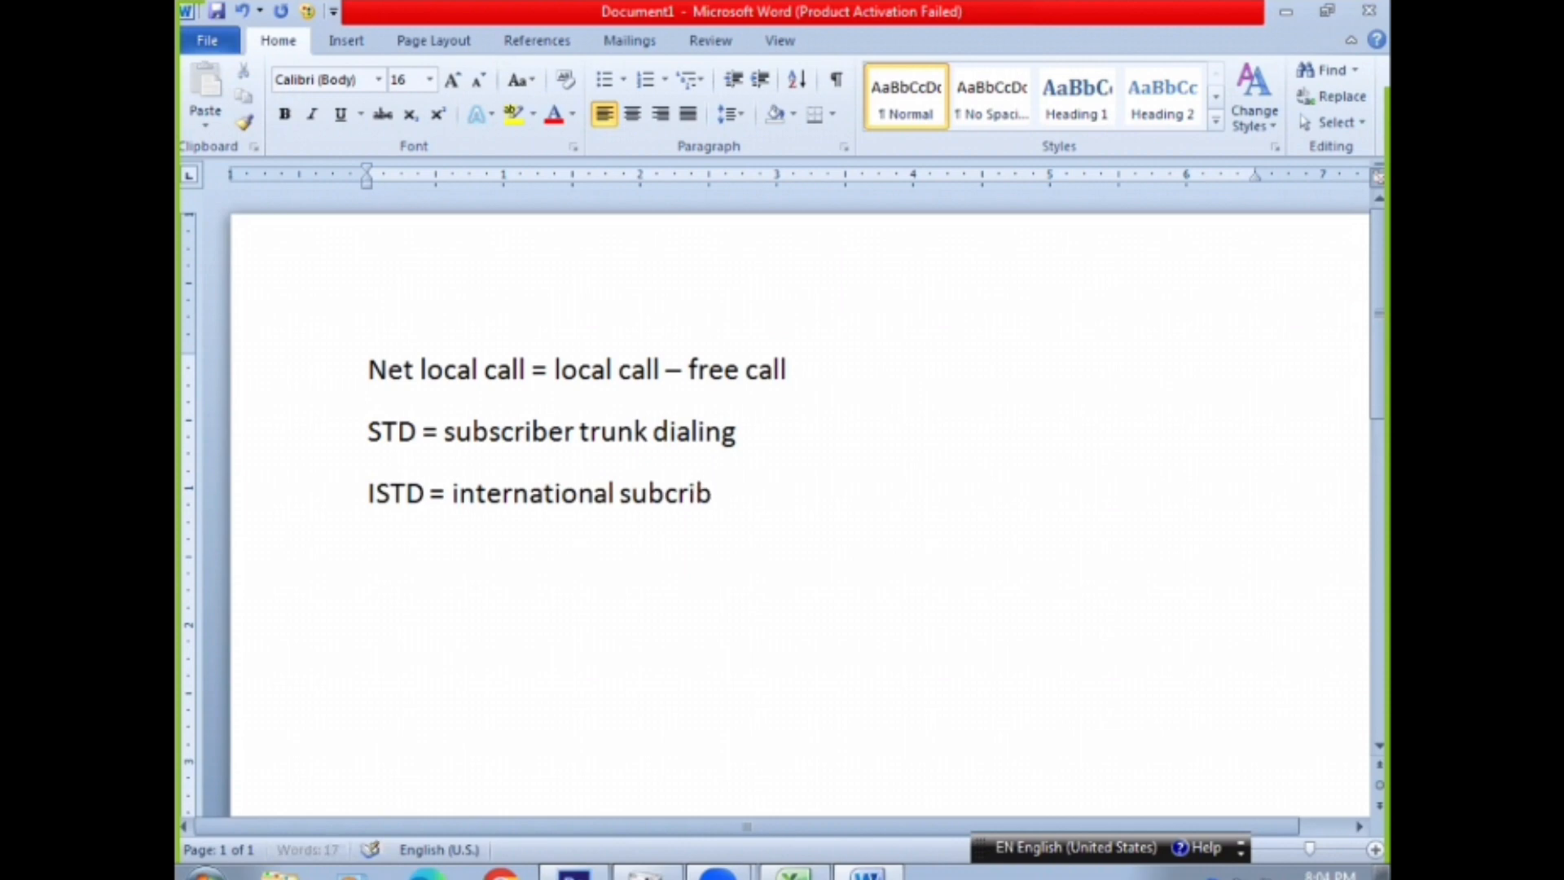
text(er trunk)
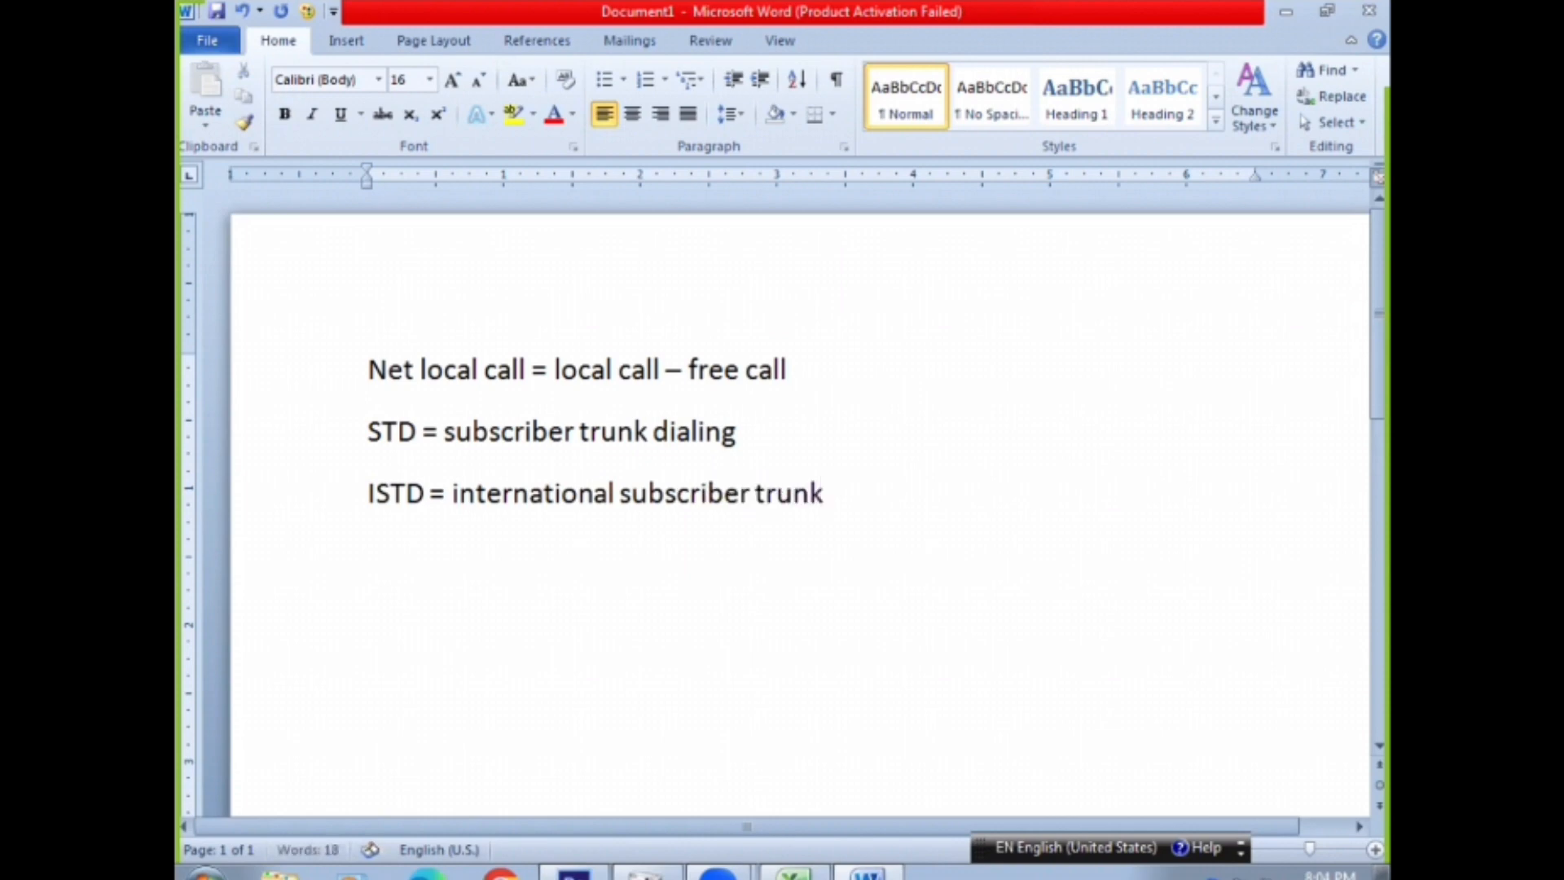
text( dialing)
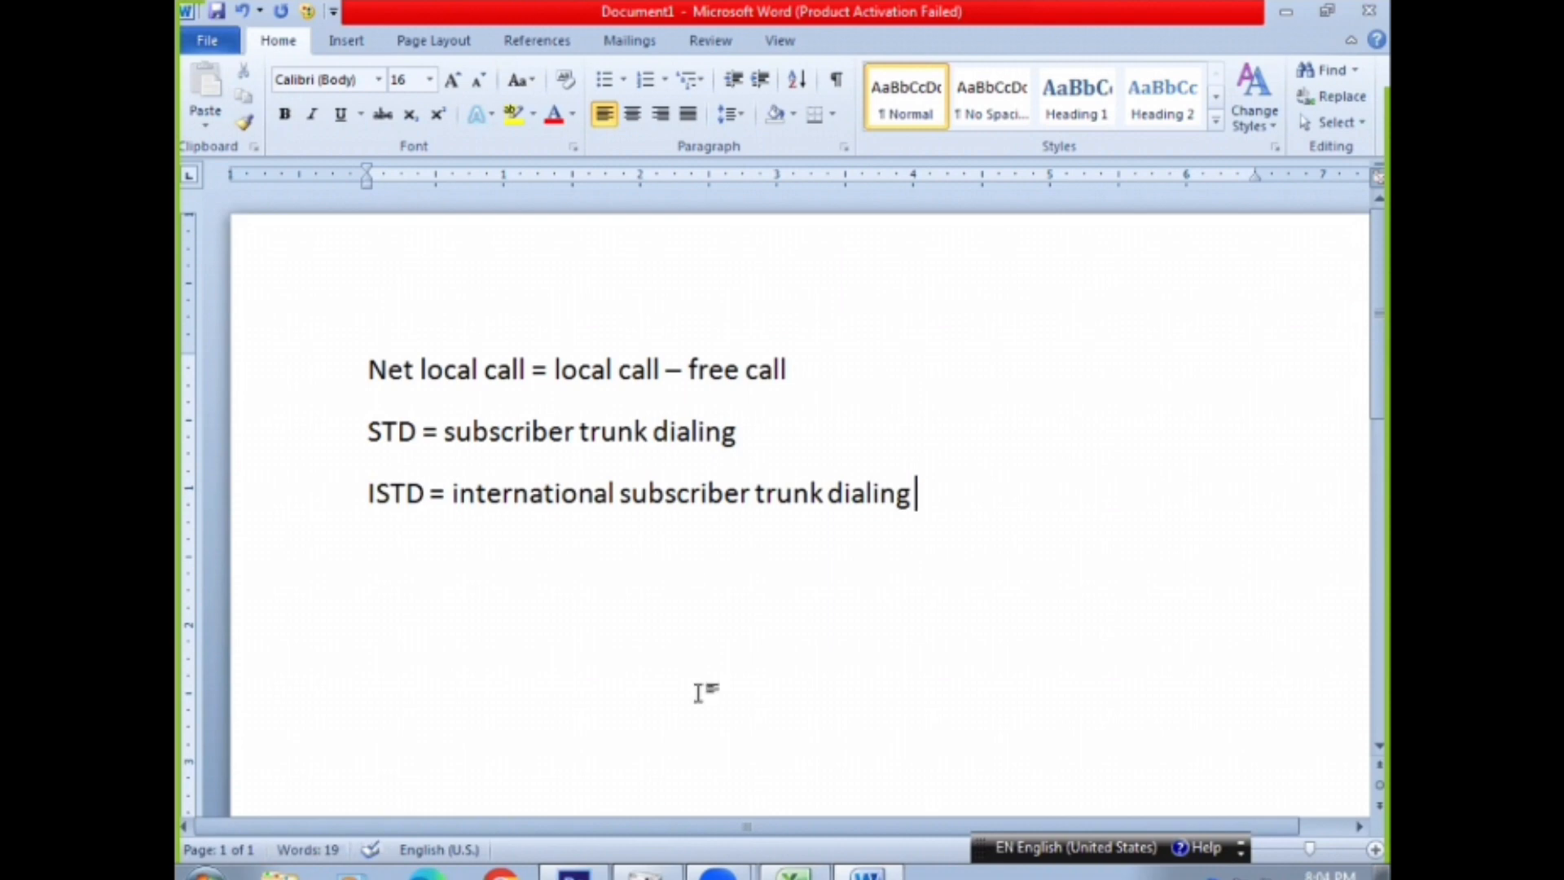
Switch to Excel and enter 12 as the customer's ISTD value in I4
click(791, 873)
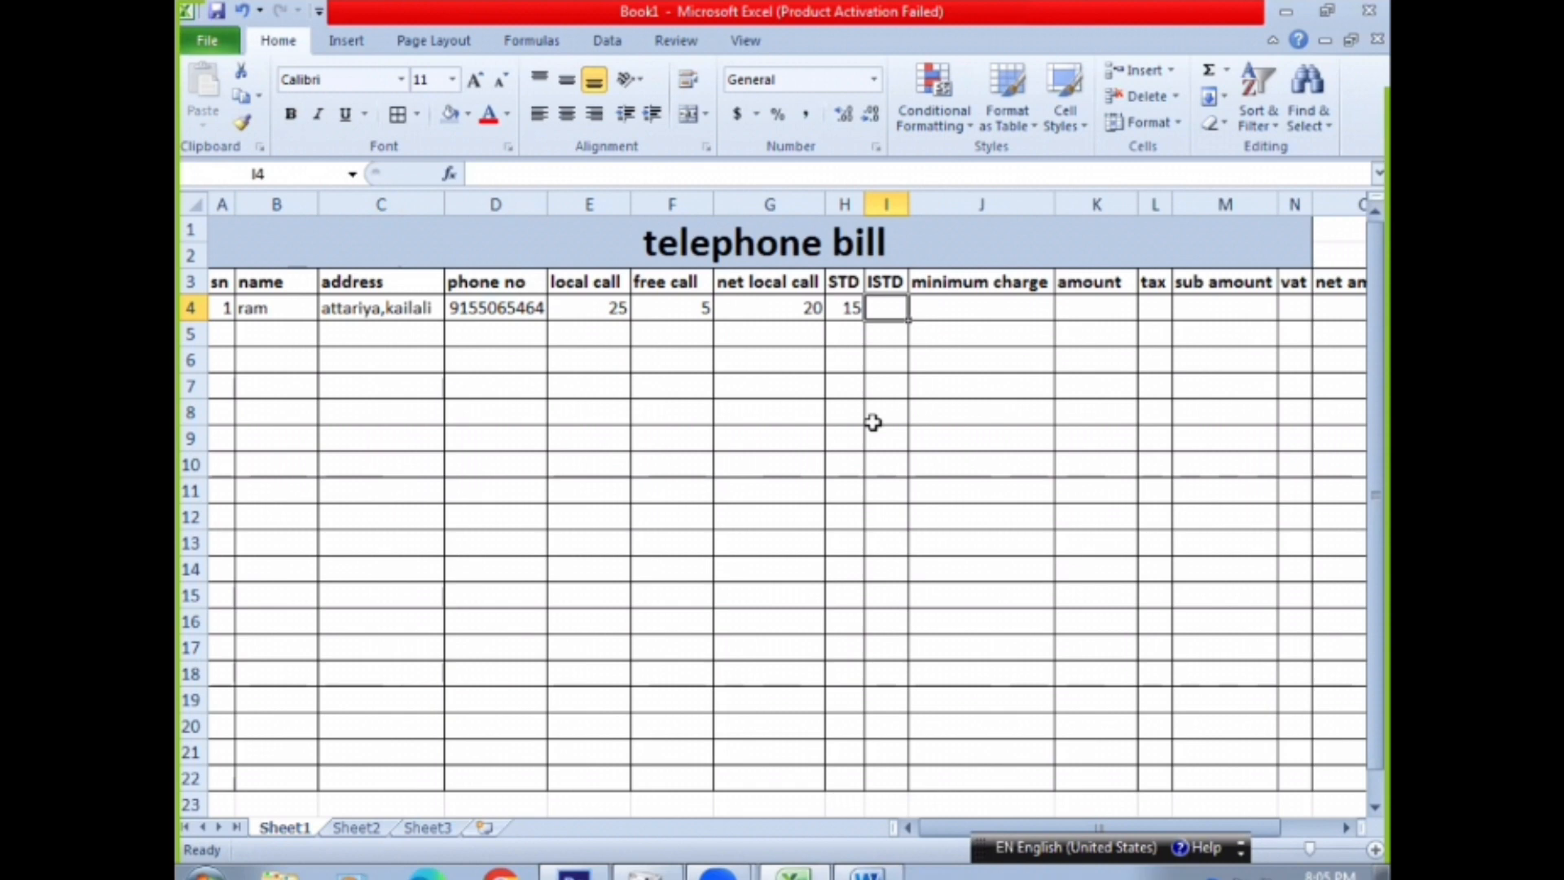
text(12)
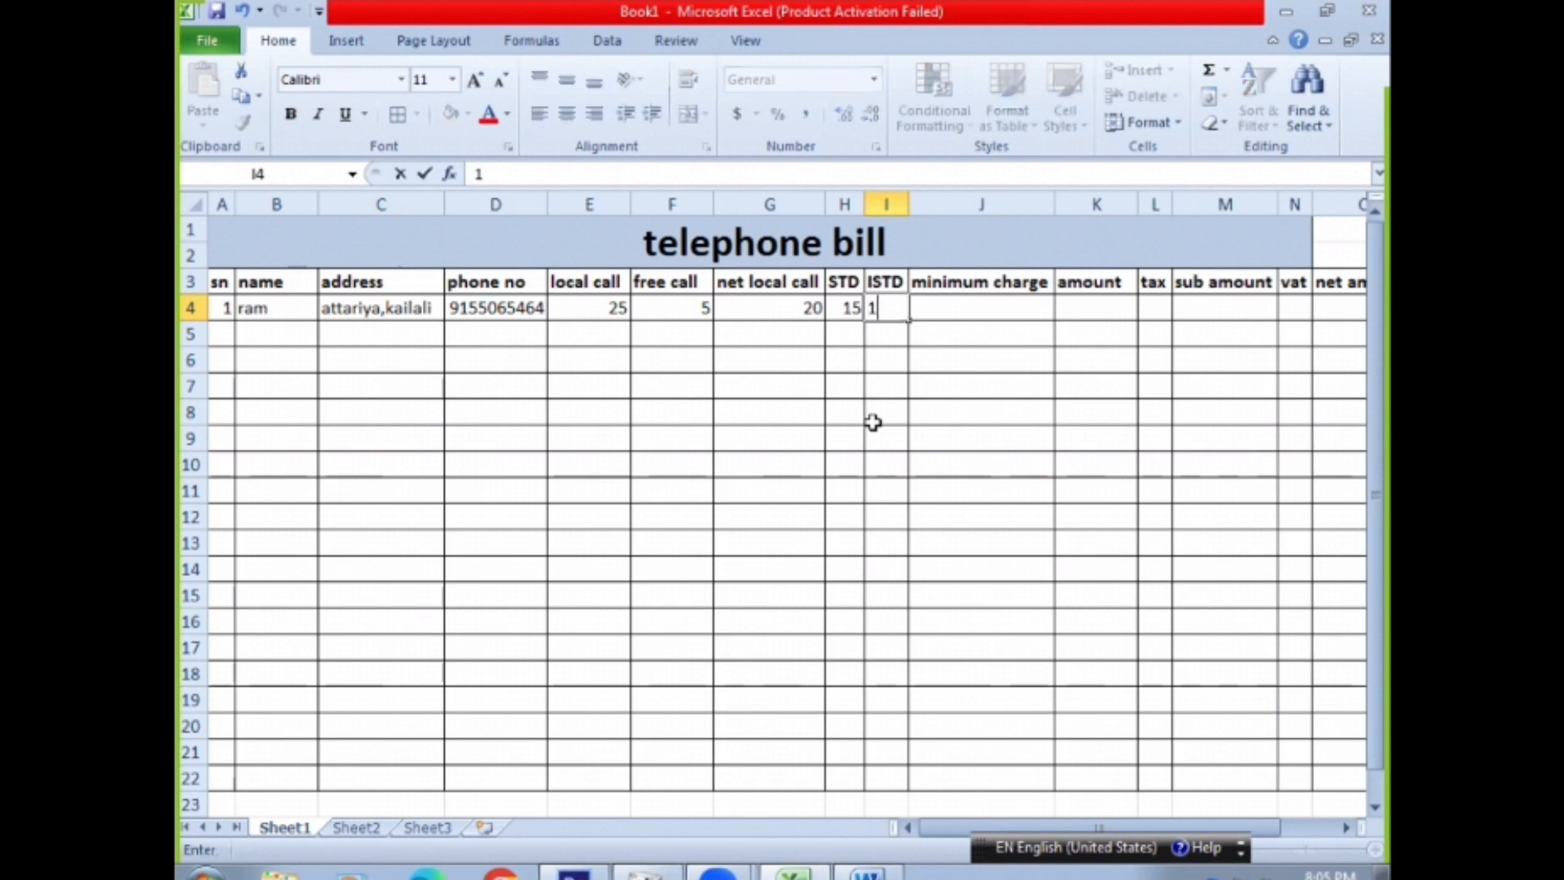
click(976, 306)
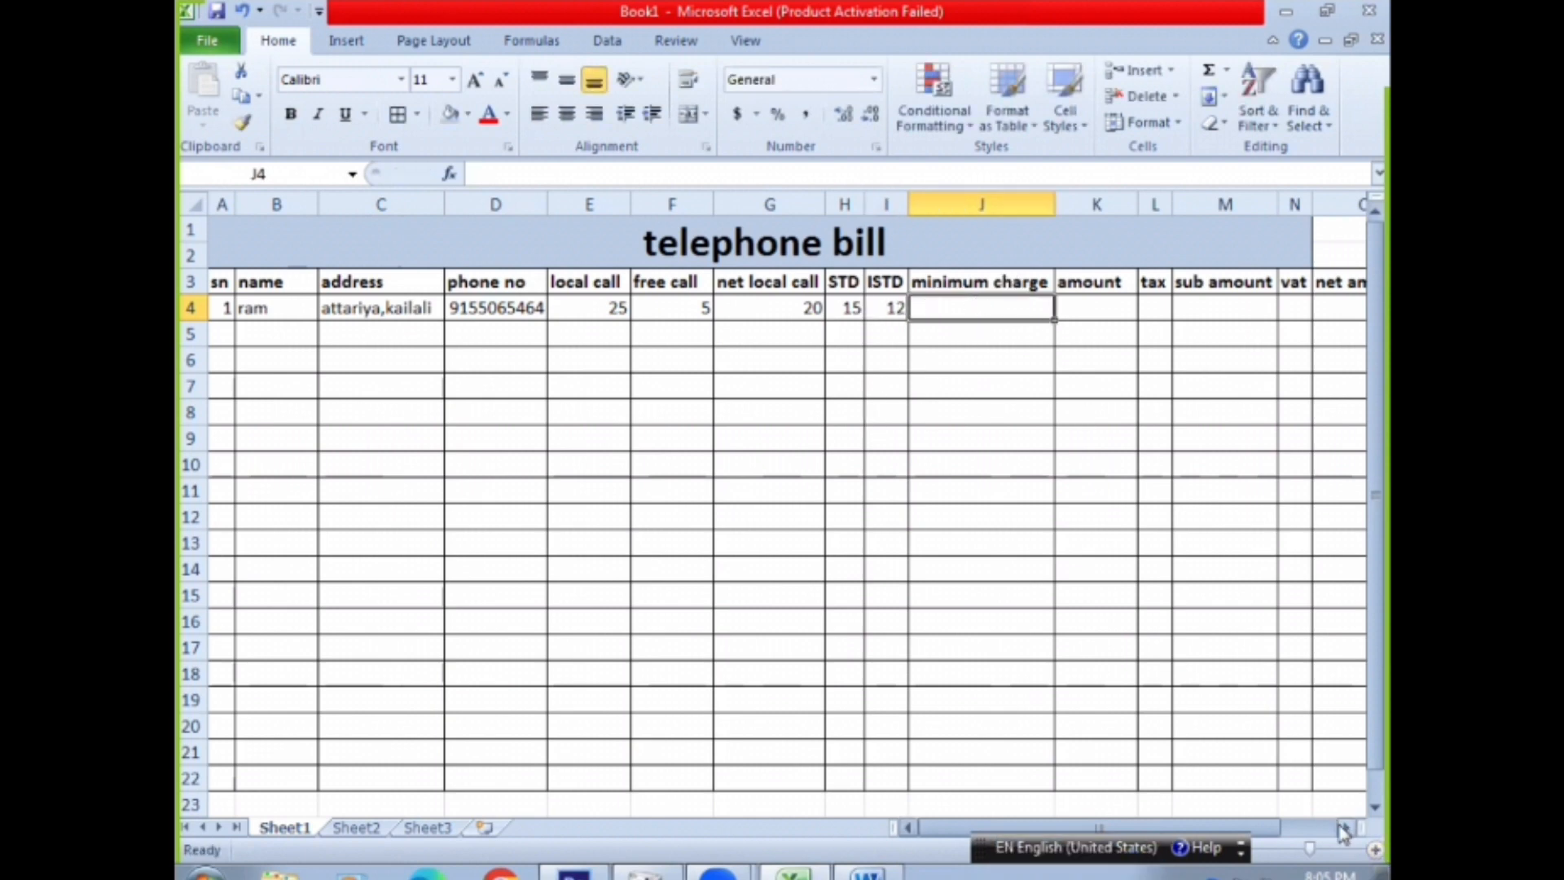
Enter 250 as the customer's minimum charge in J4 and select the amount cell K4
click(1343, 829)
click(1343, 829)
click(1343, 829)
click(1343, 829)
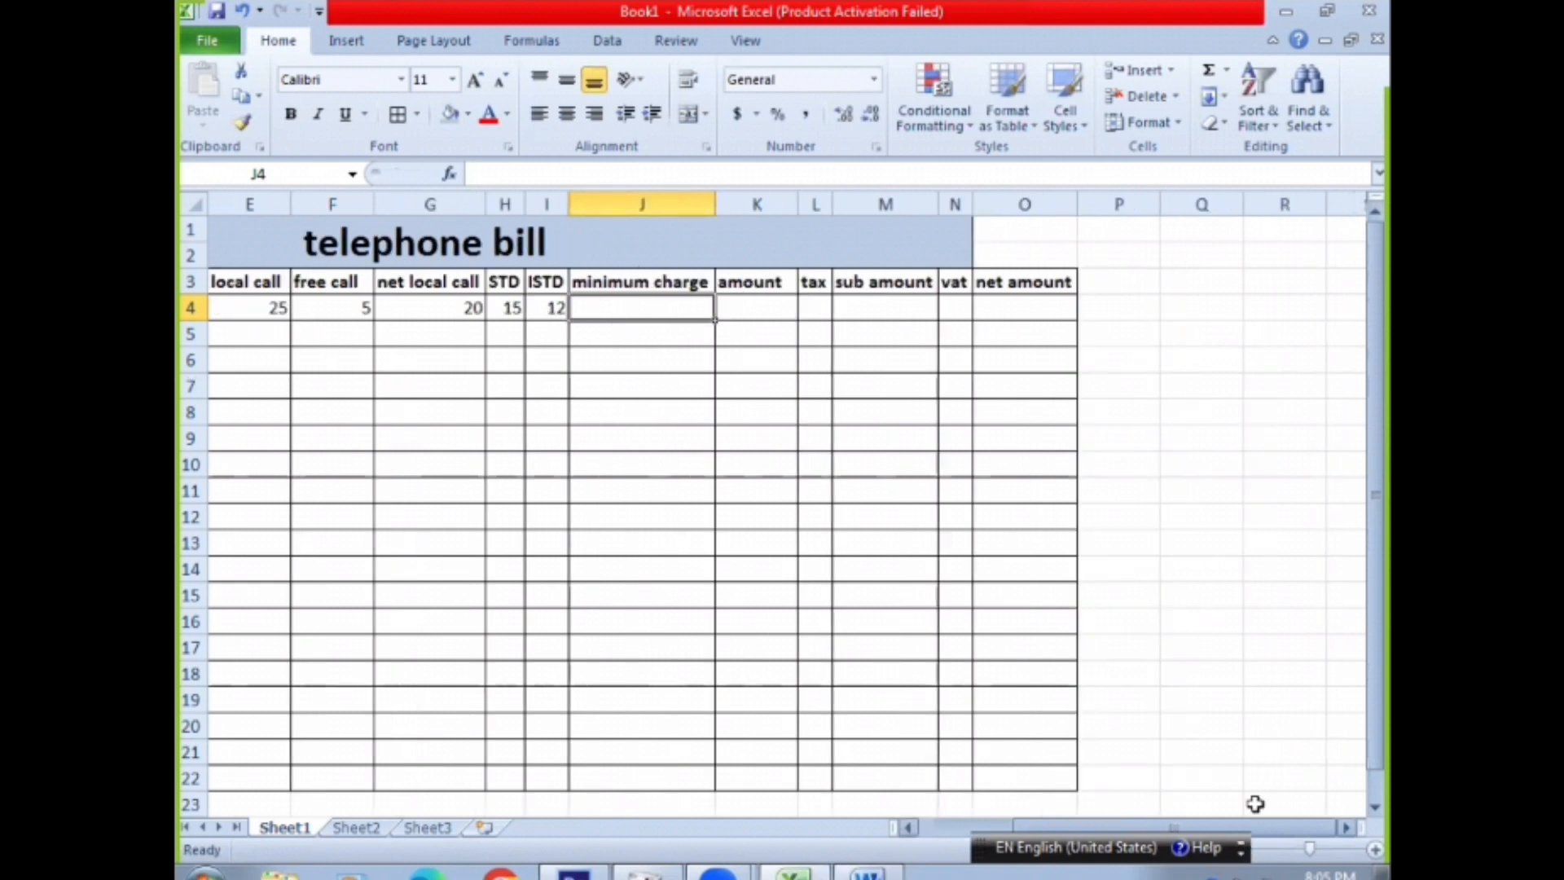
click(1083, 358)
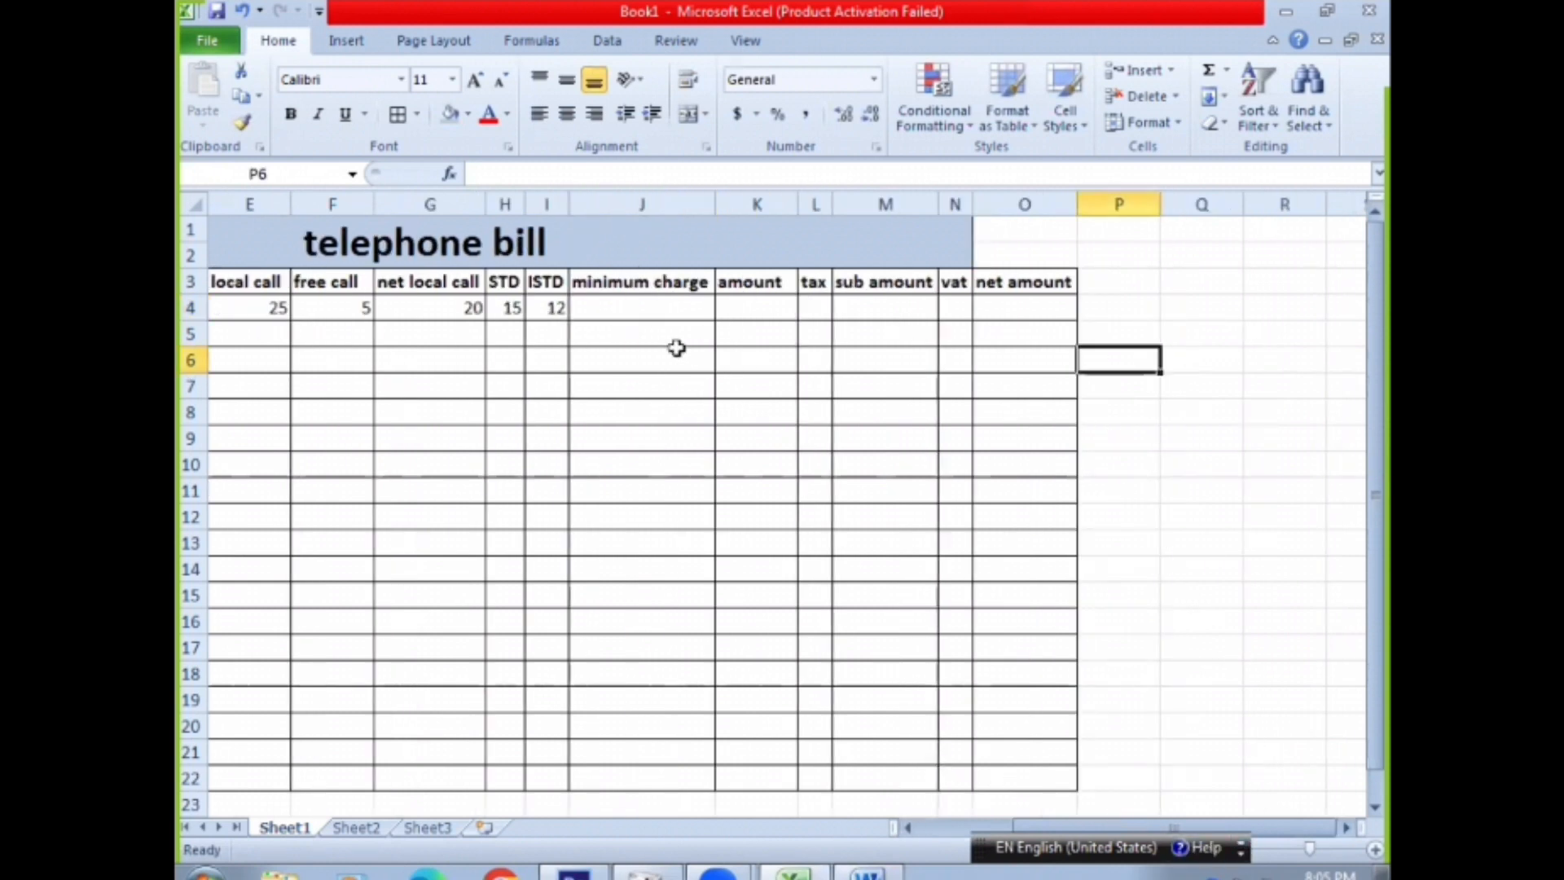
click(654, 302)
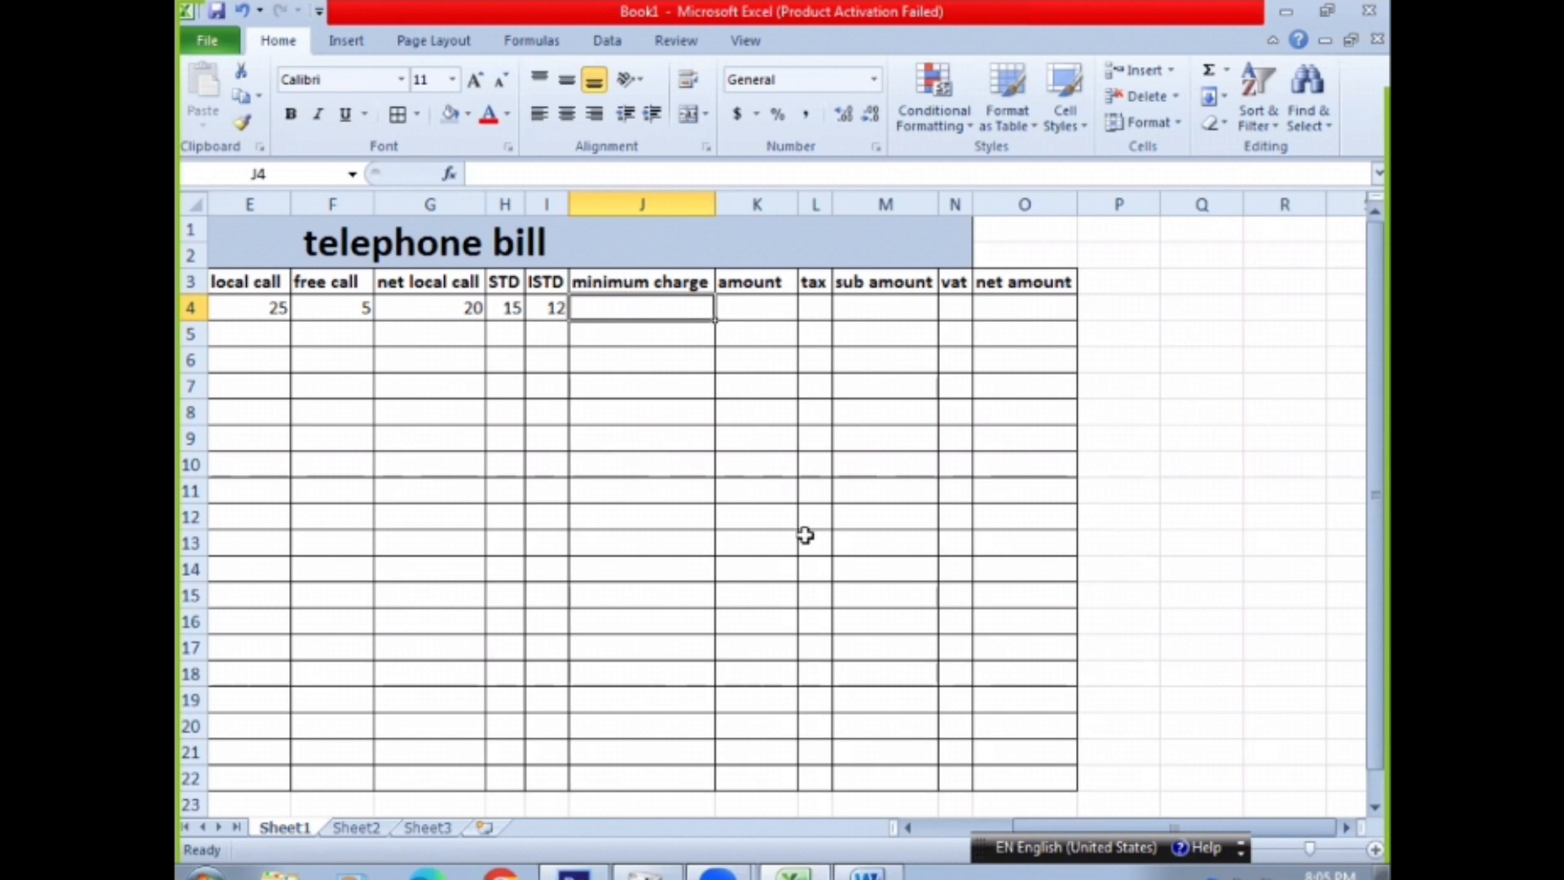
text(250)
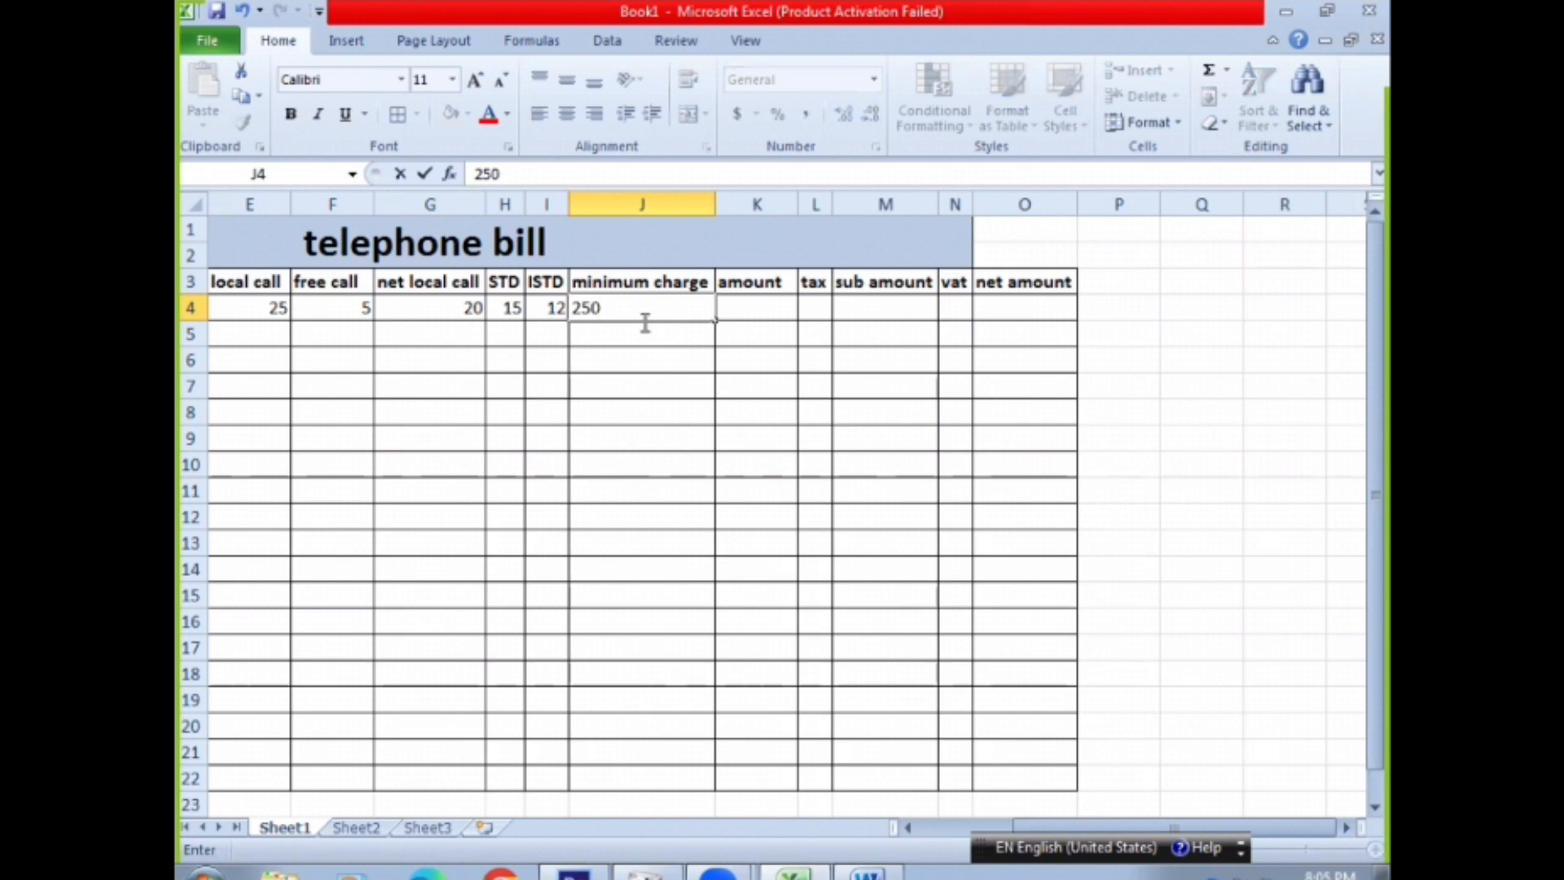
key(Return)
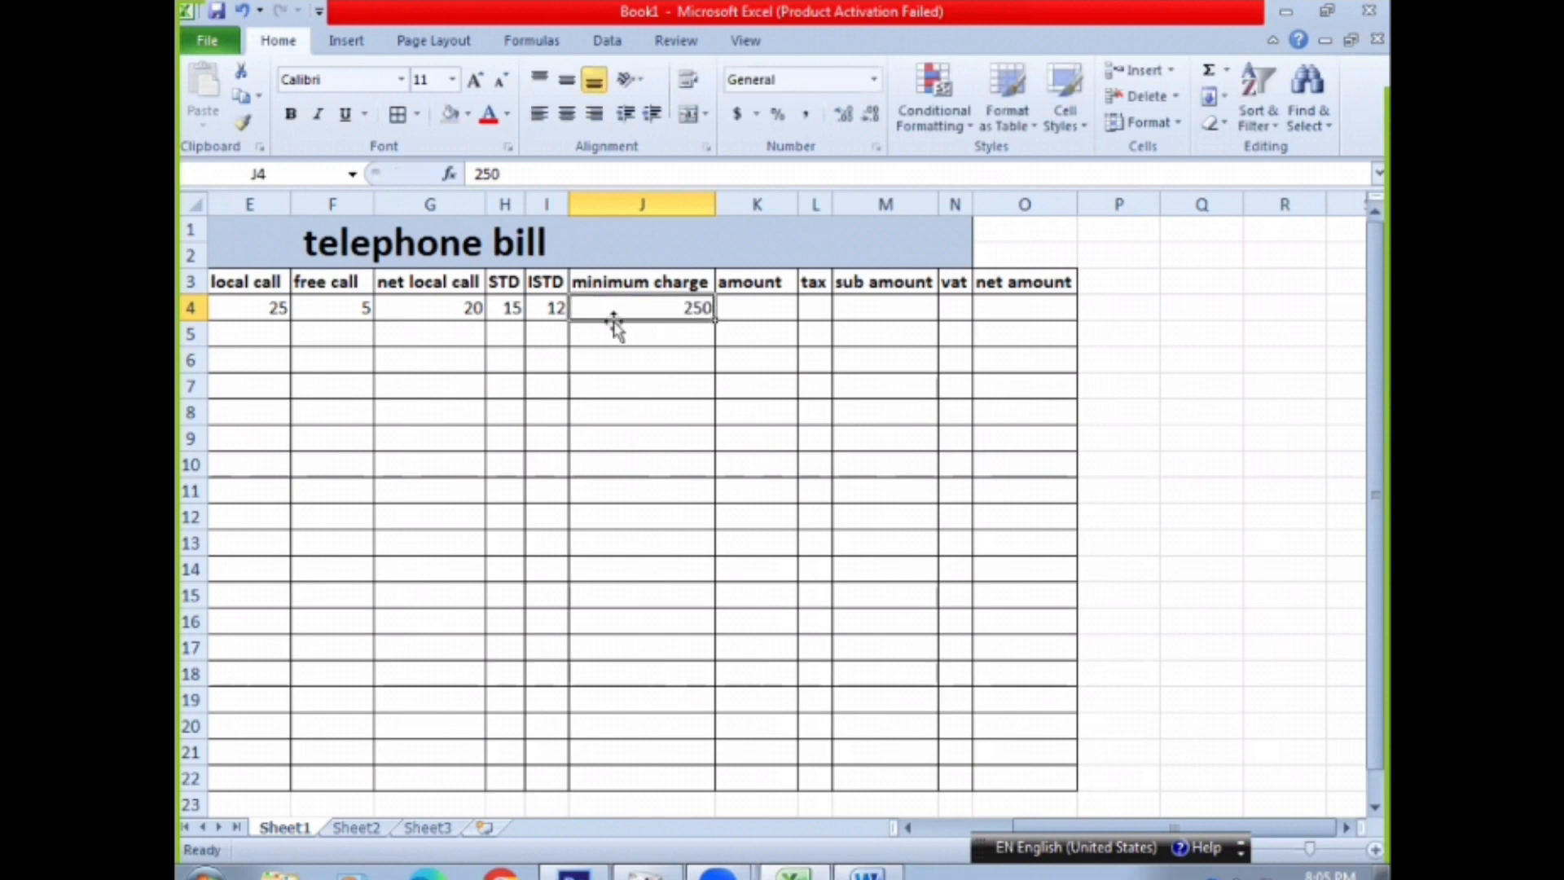
click(776, 315)
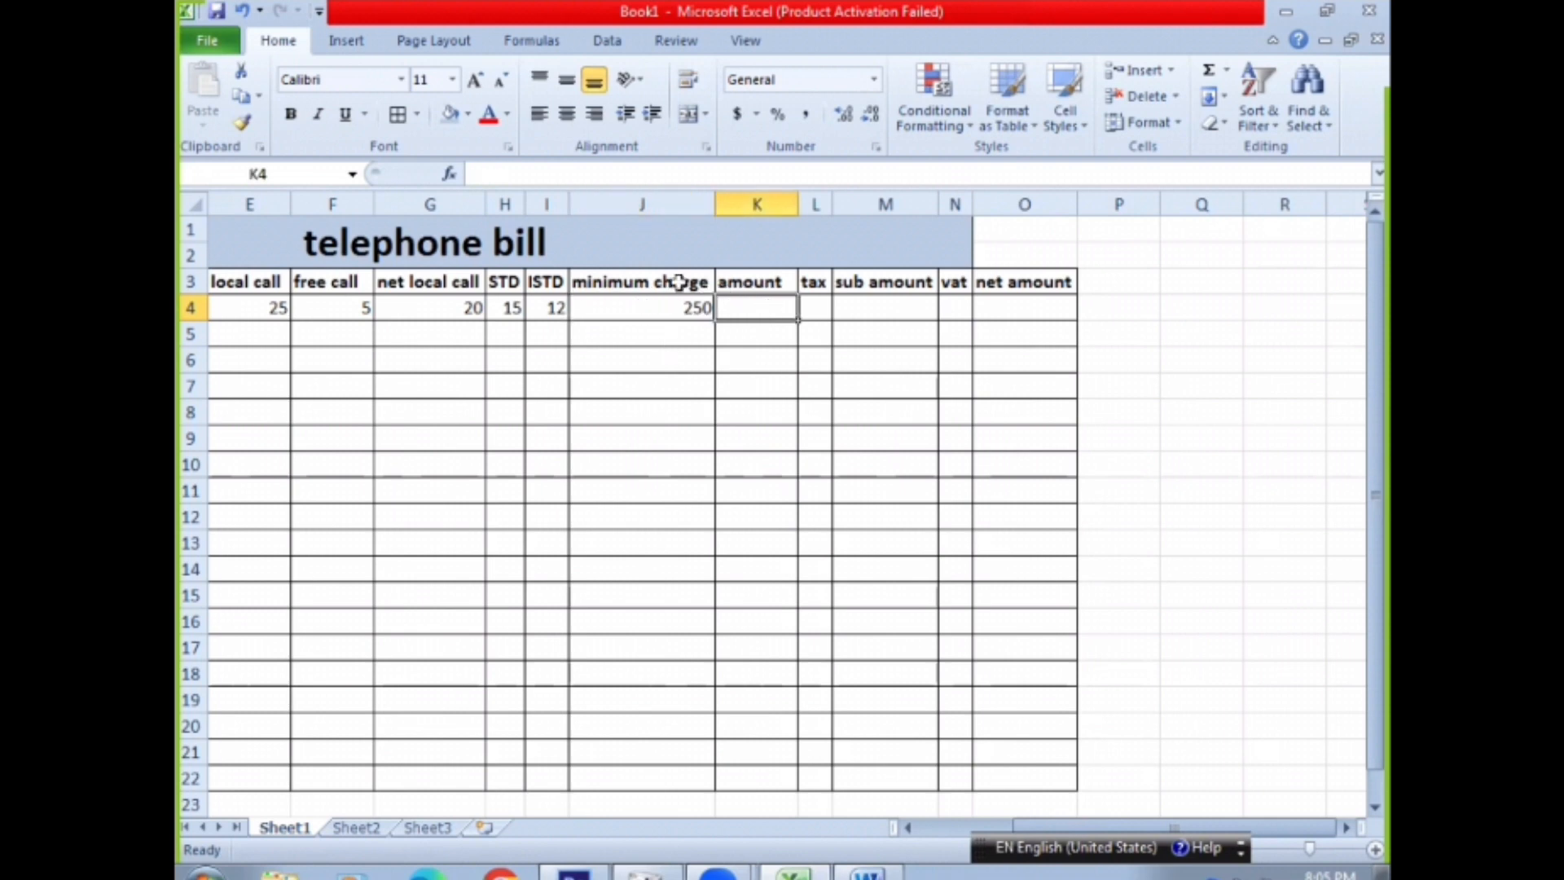
drag(1156, 827, 1041, 847)
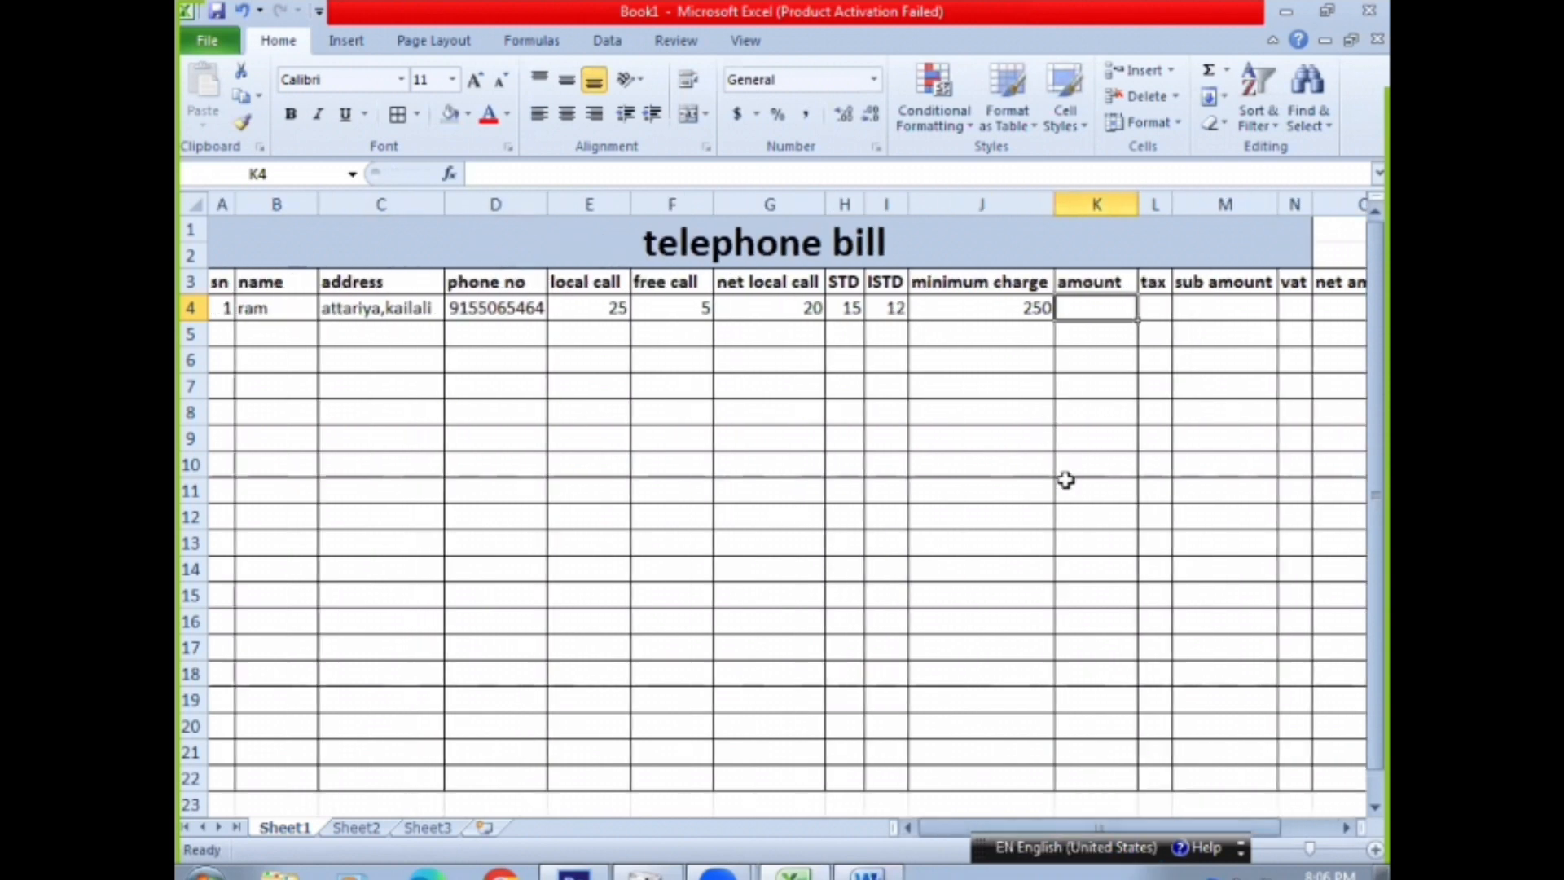
Review the customer's call and charge cells E4 to L4, ending with the amount cell K4 selected
drag(608, 307, 1165, 317)
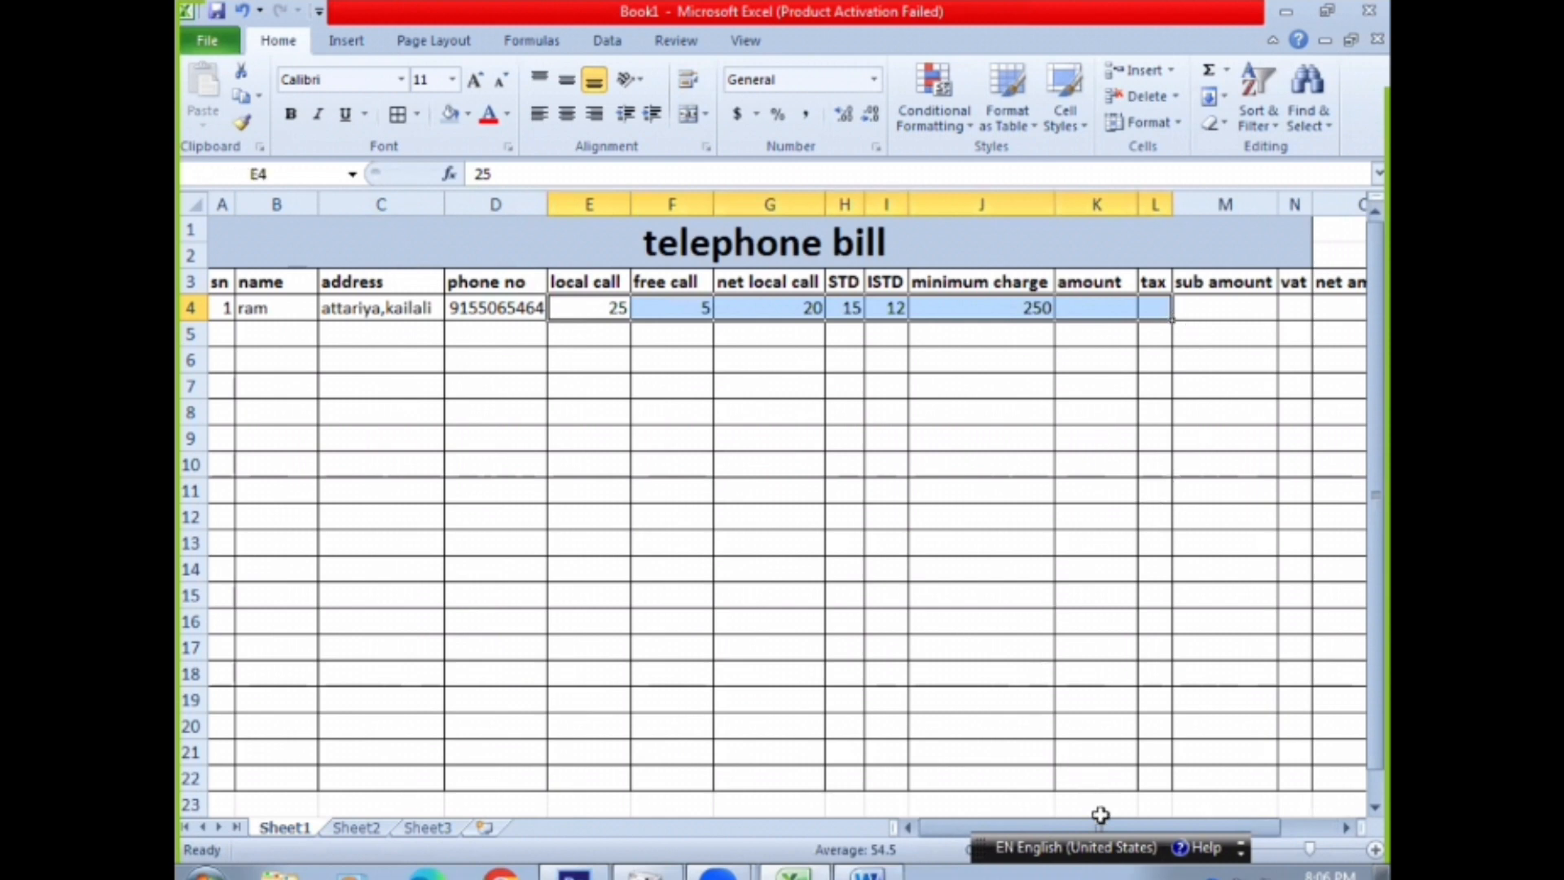
drag(977, 829, 1028, 827)
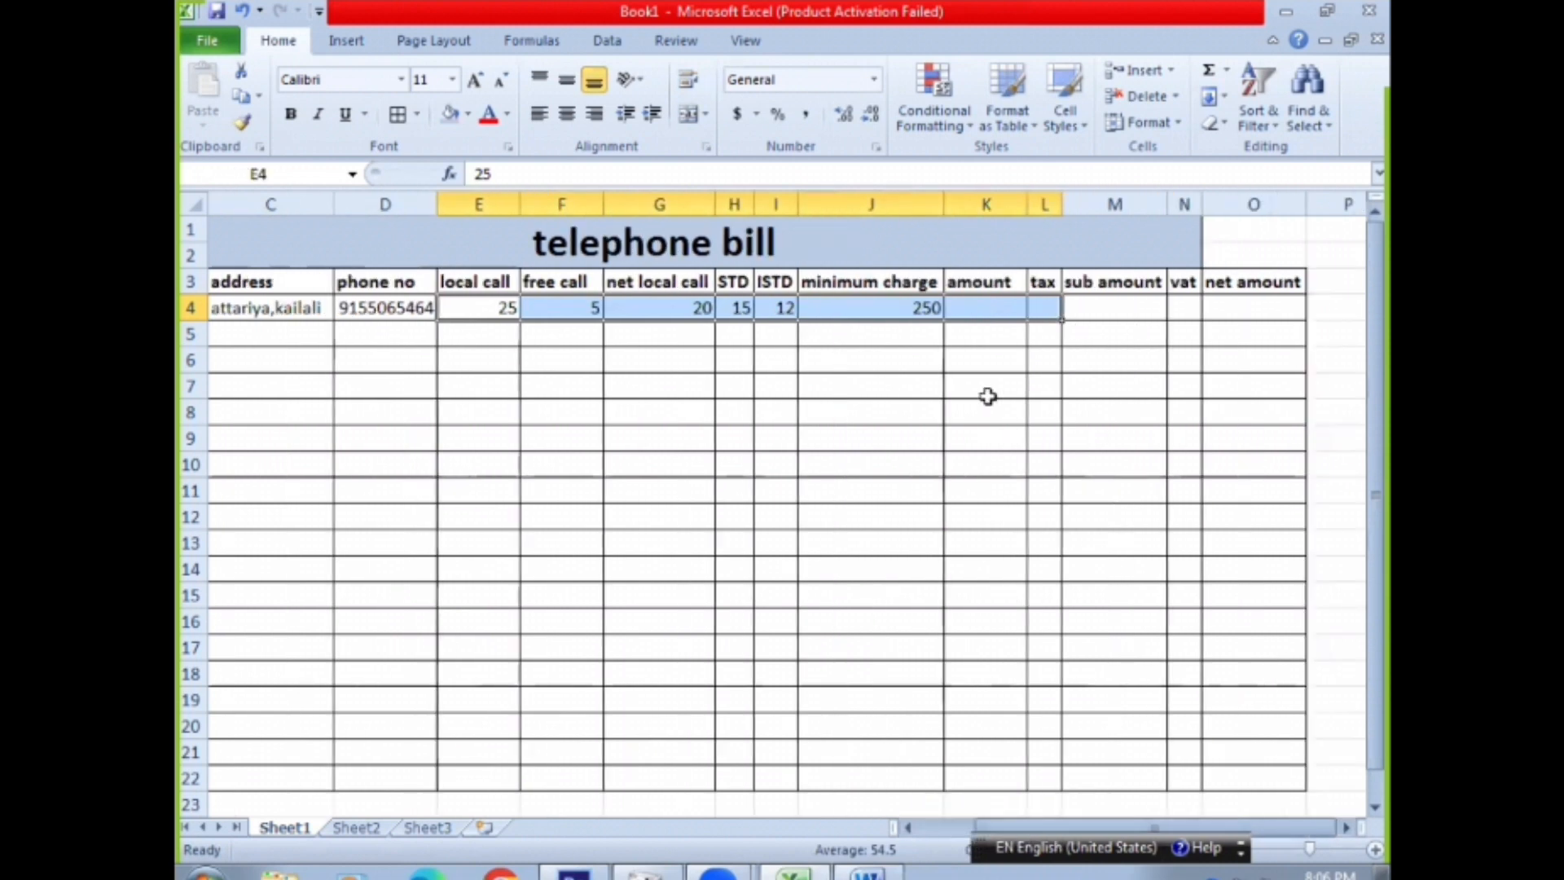
click(980, 306)
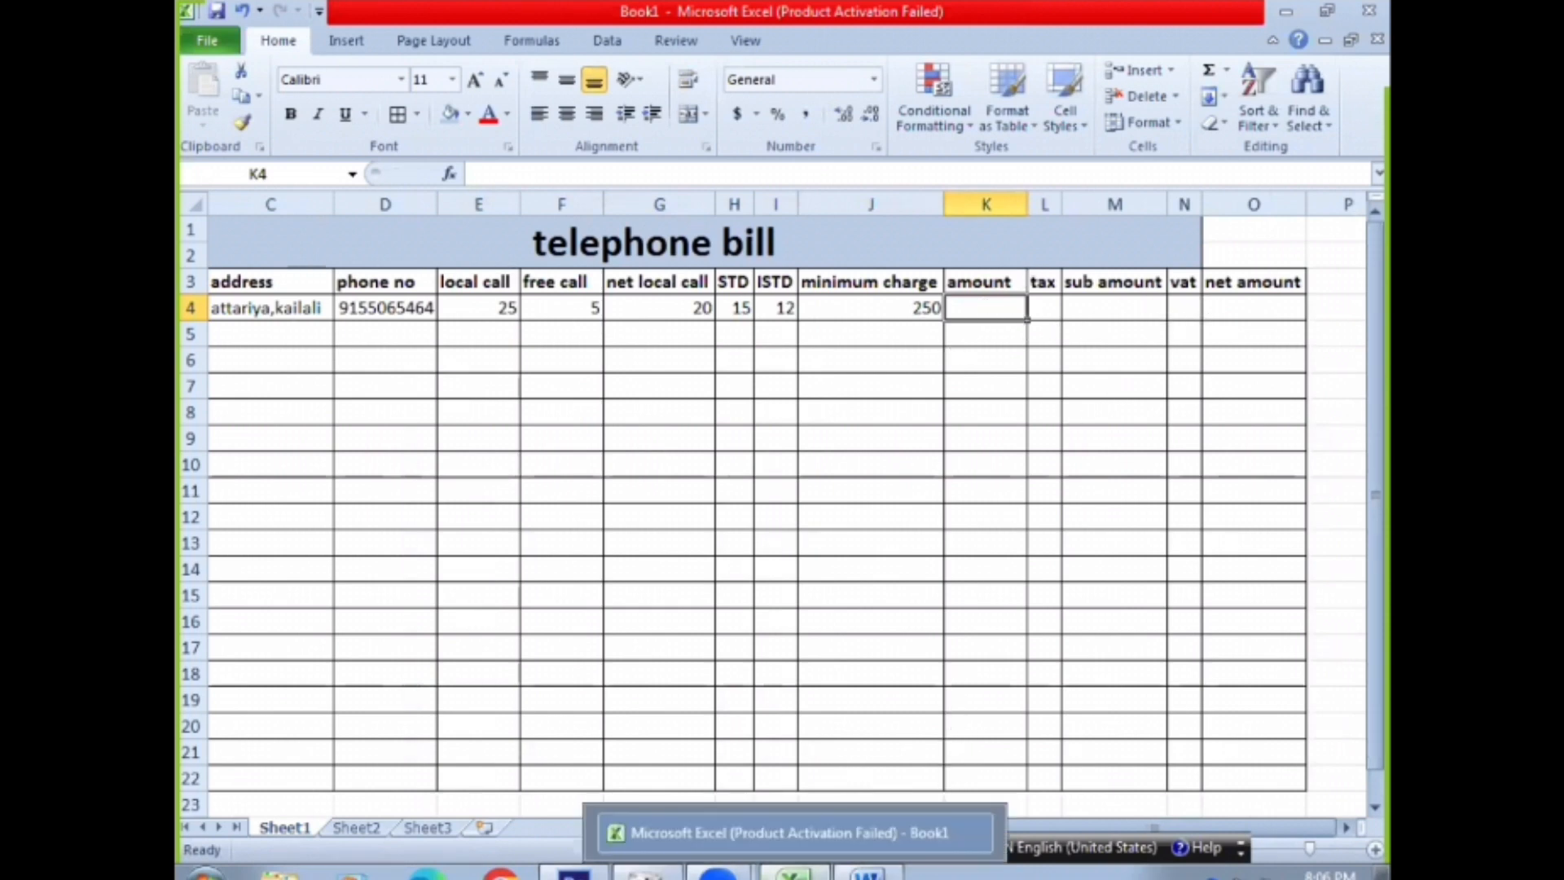
Switch to Word and start the amount formula note with "Amount =" on a new line below the ISTD note
click(868, 875)
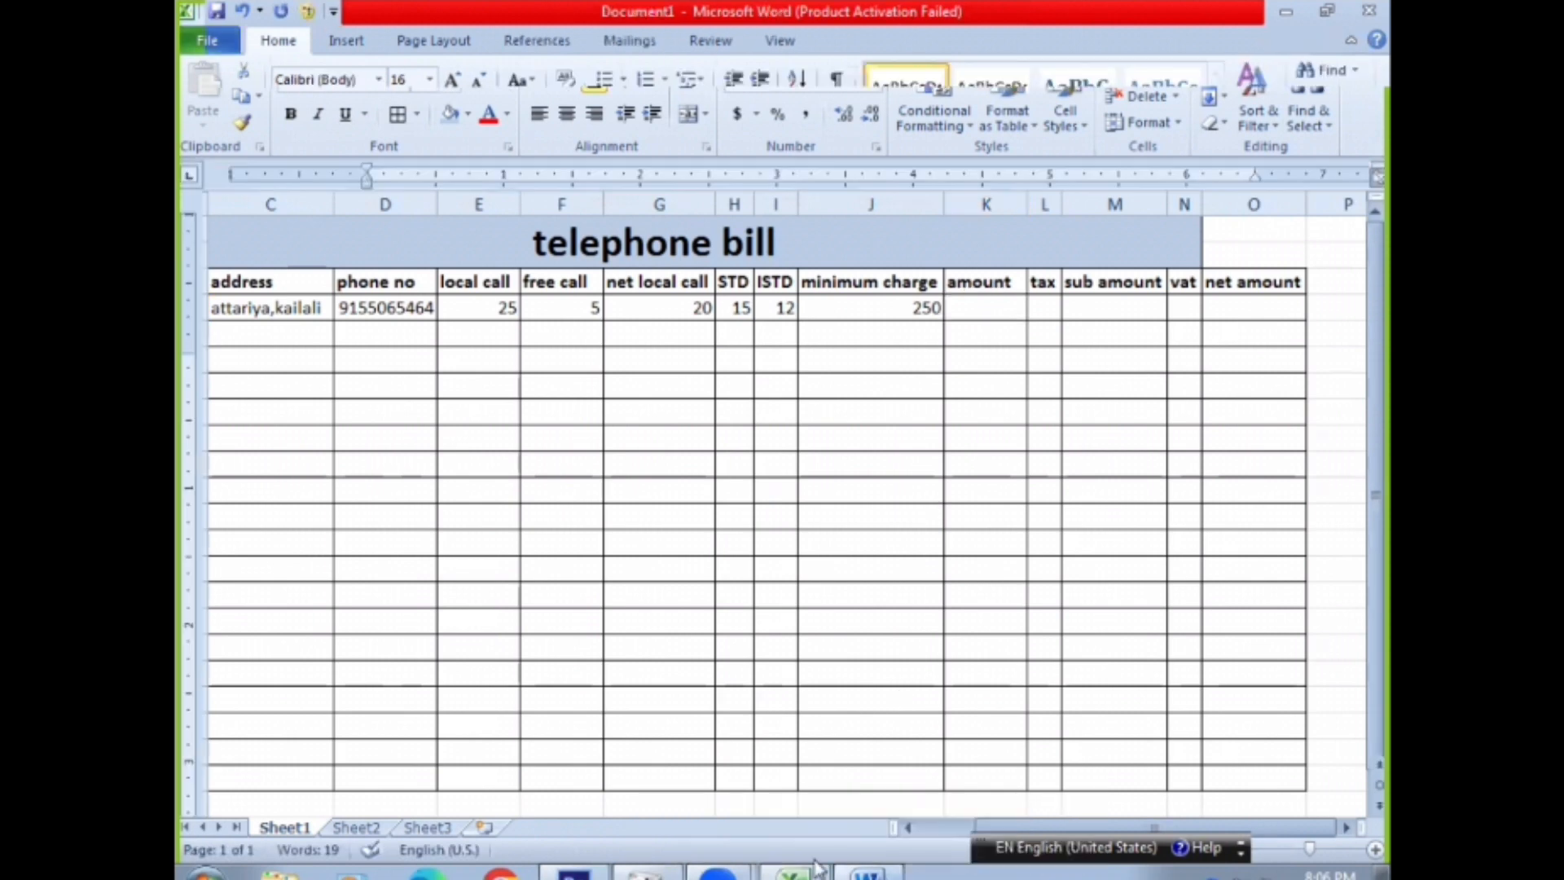
key(Return)
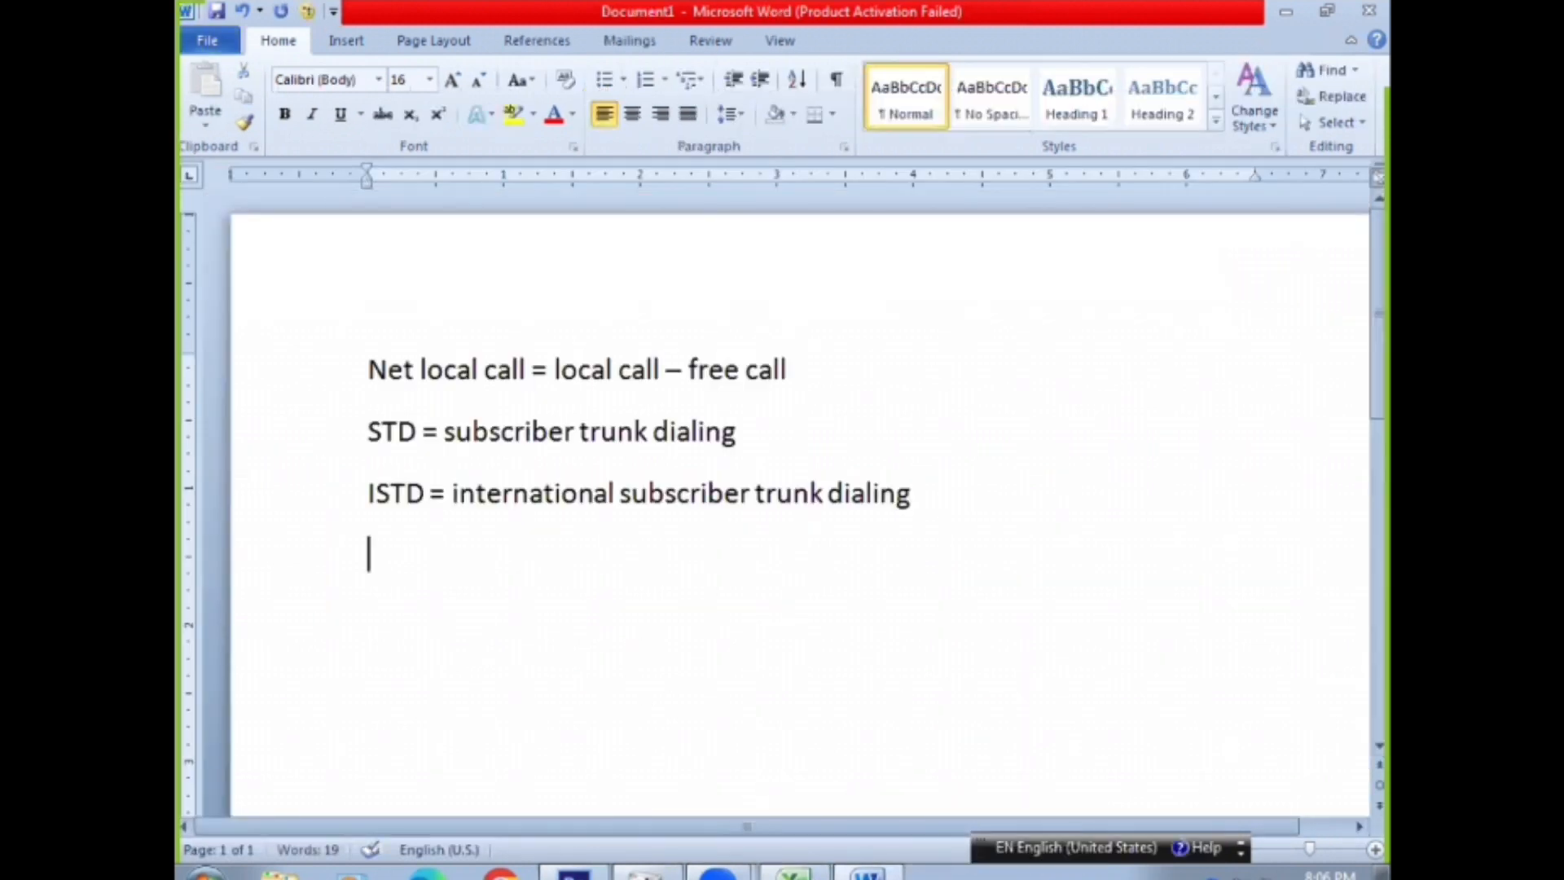
text(amio)
key(BackSpace)
key(BackSpace)
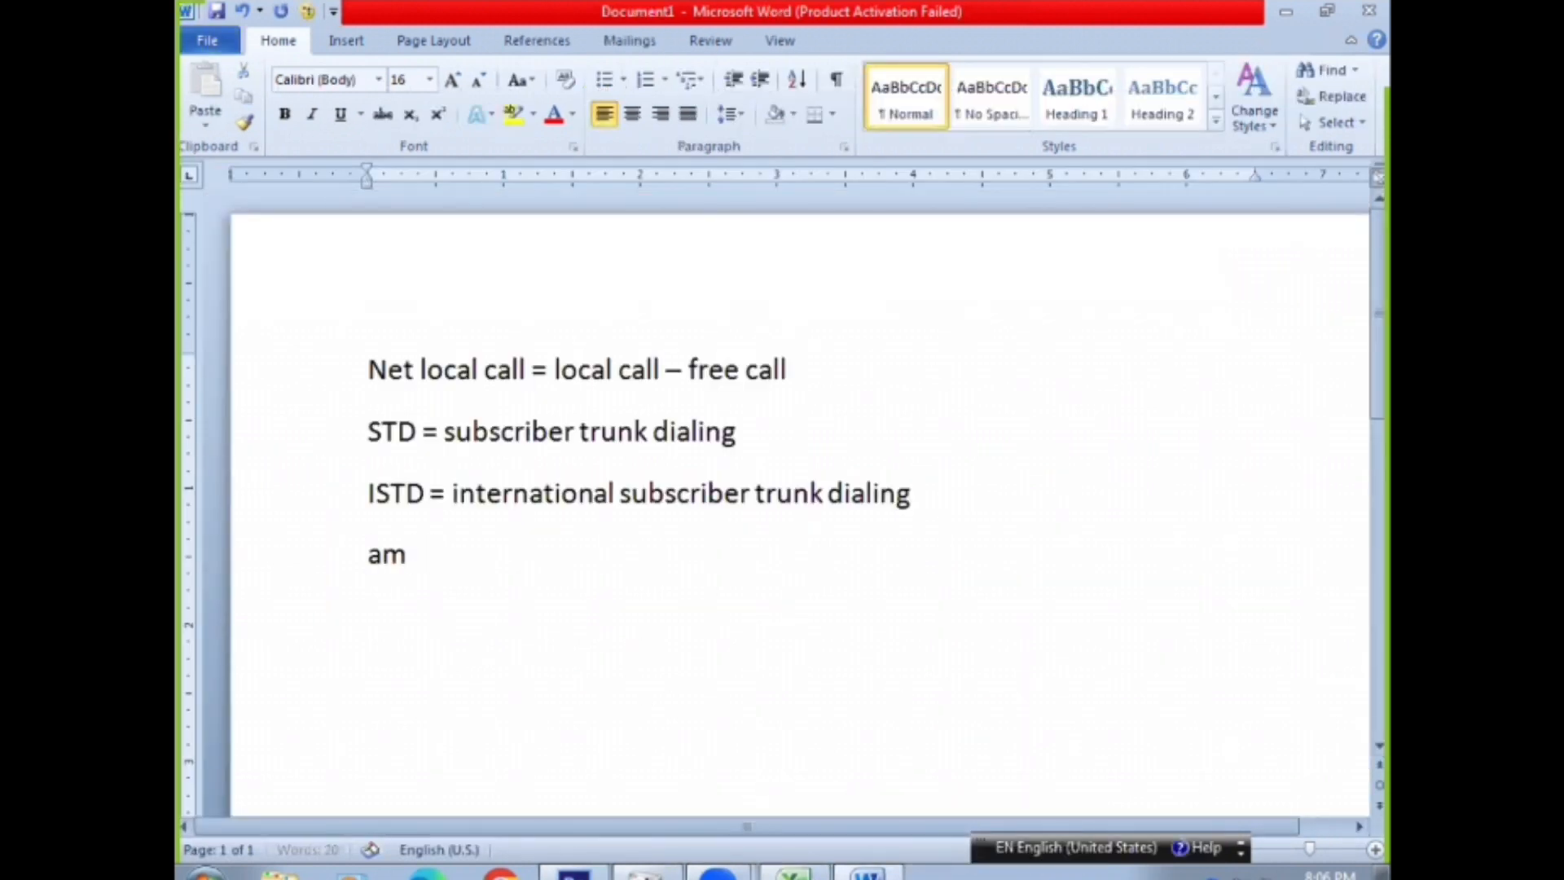
text(ouont)
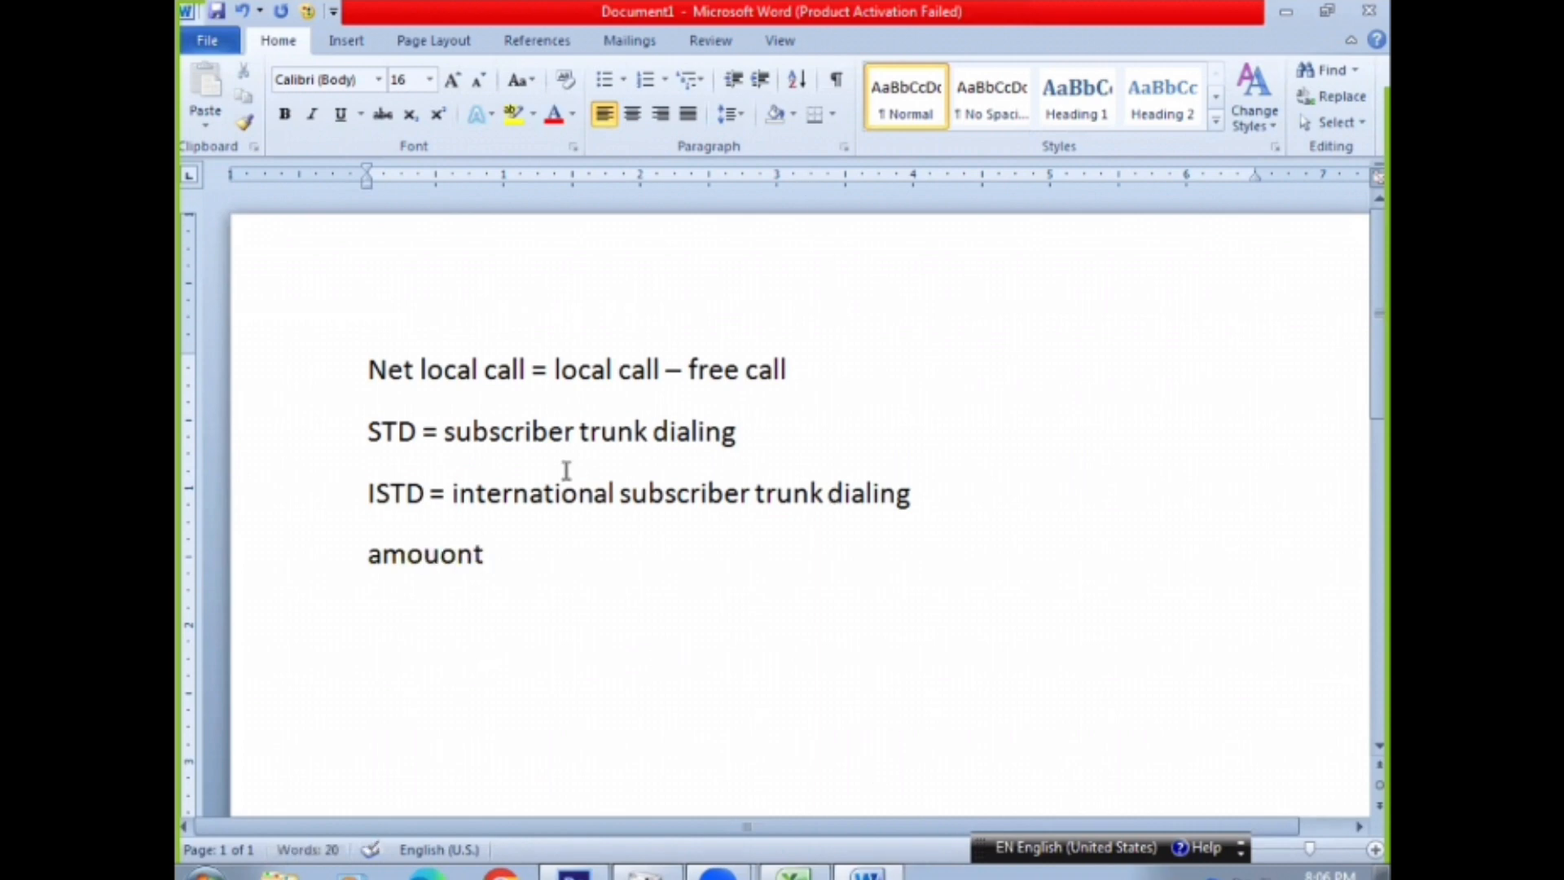
click(458, 553)
key(BackSpace)
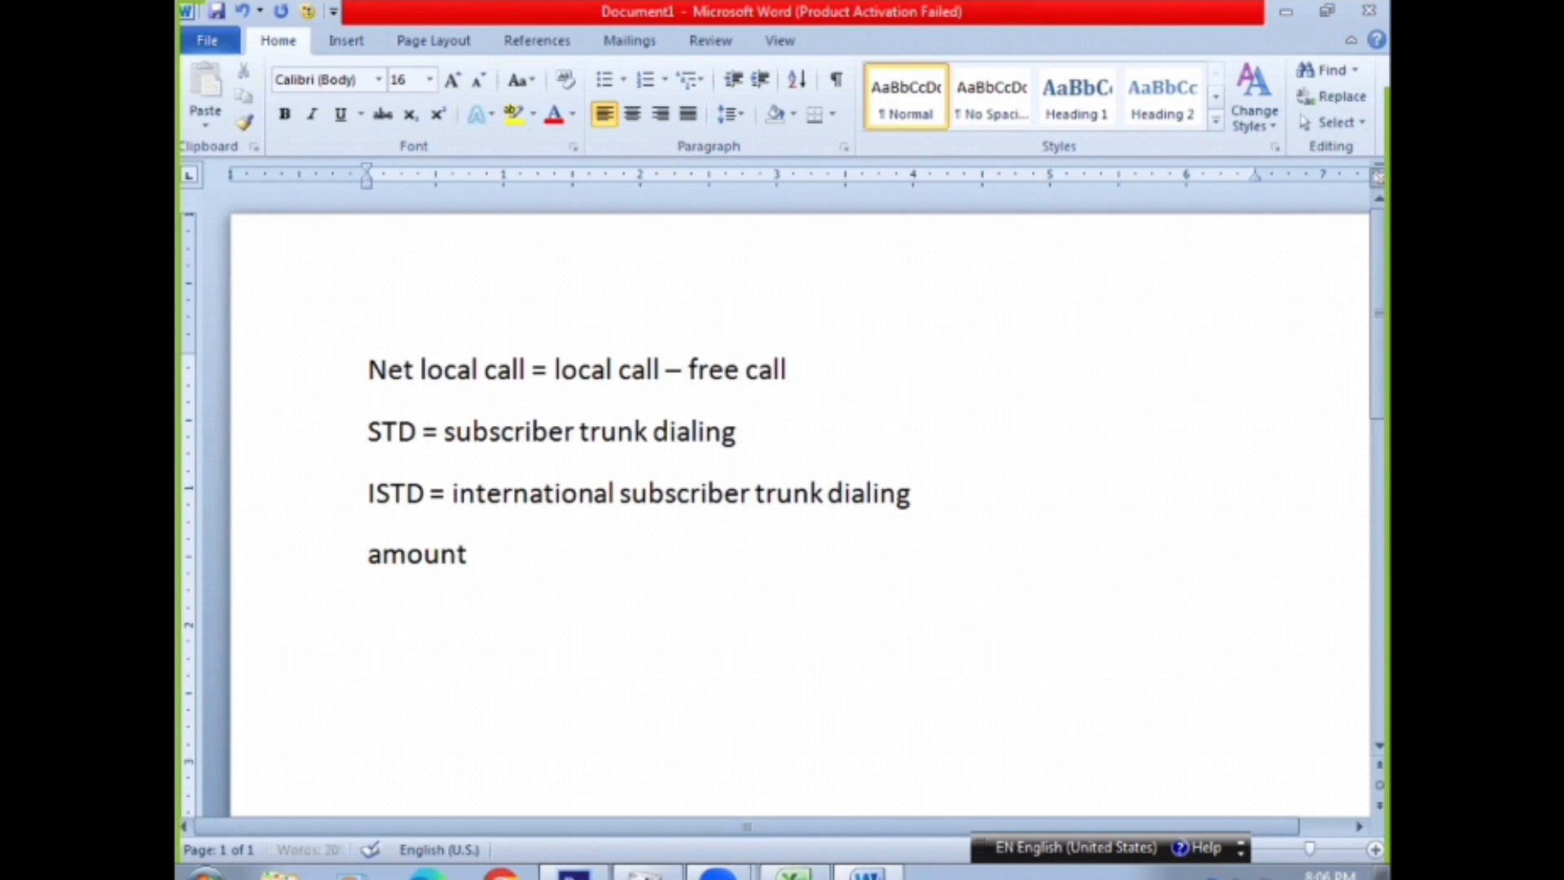
text(= )
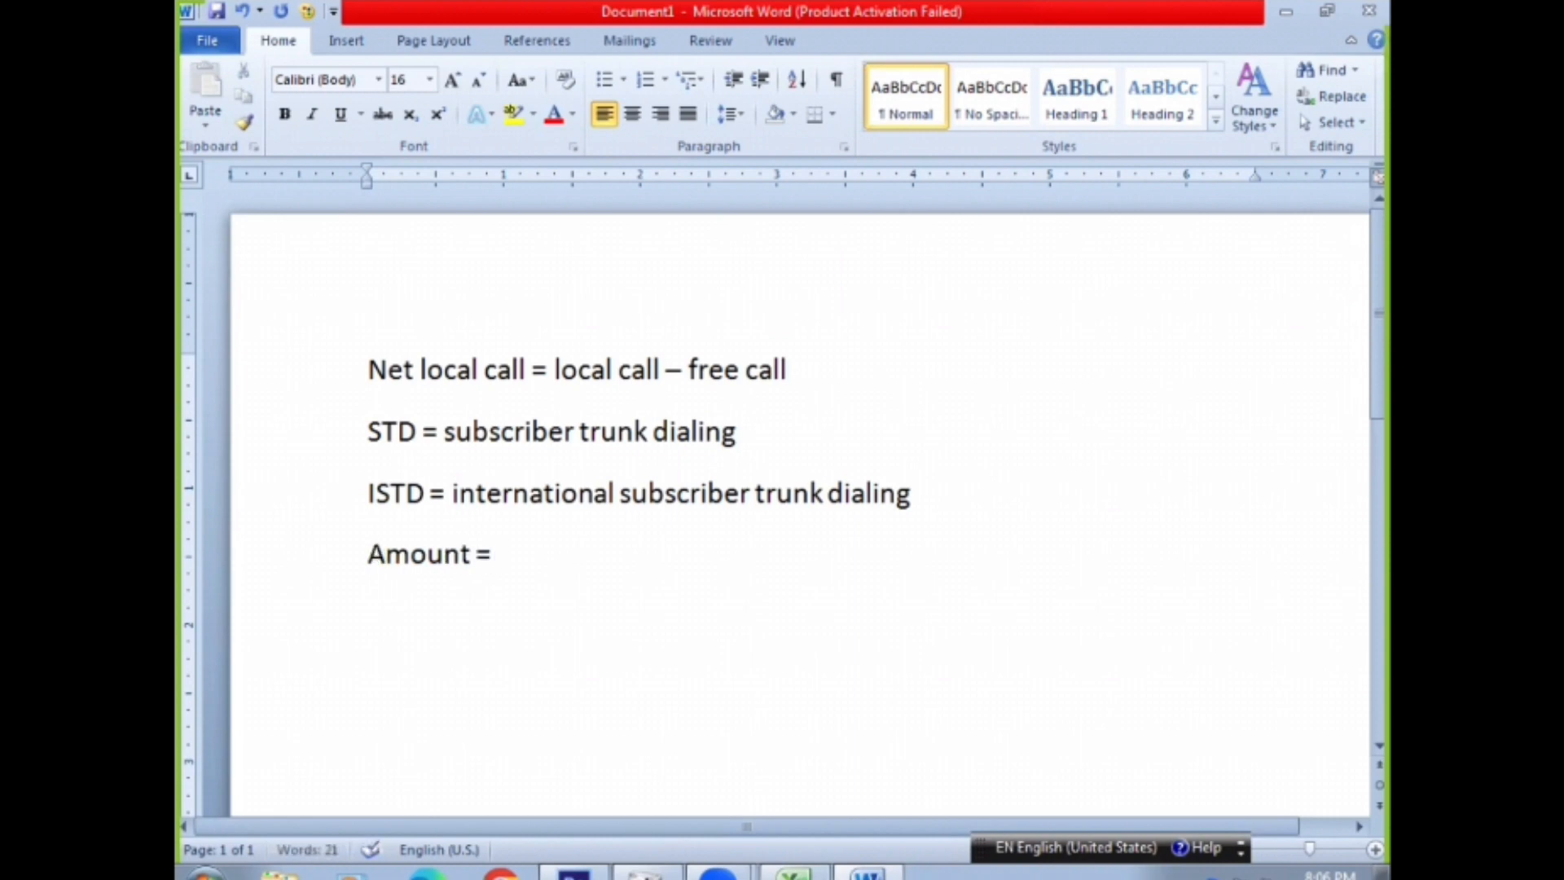
text(net local calk)
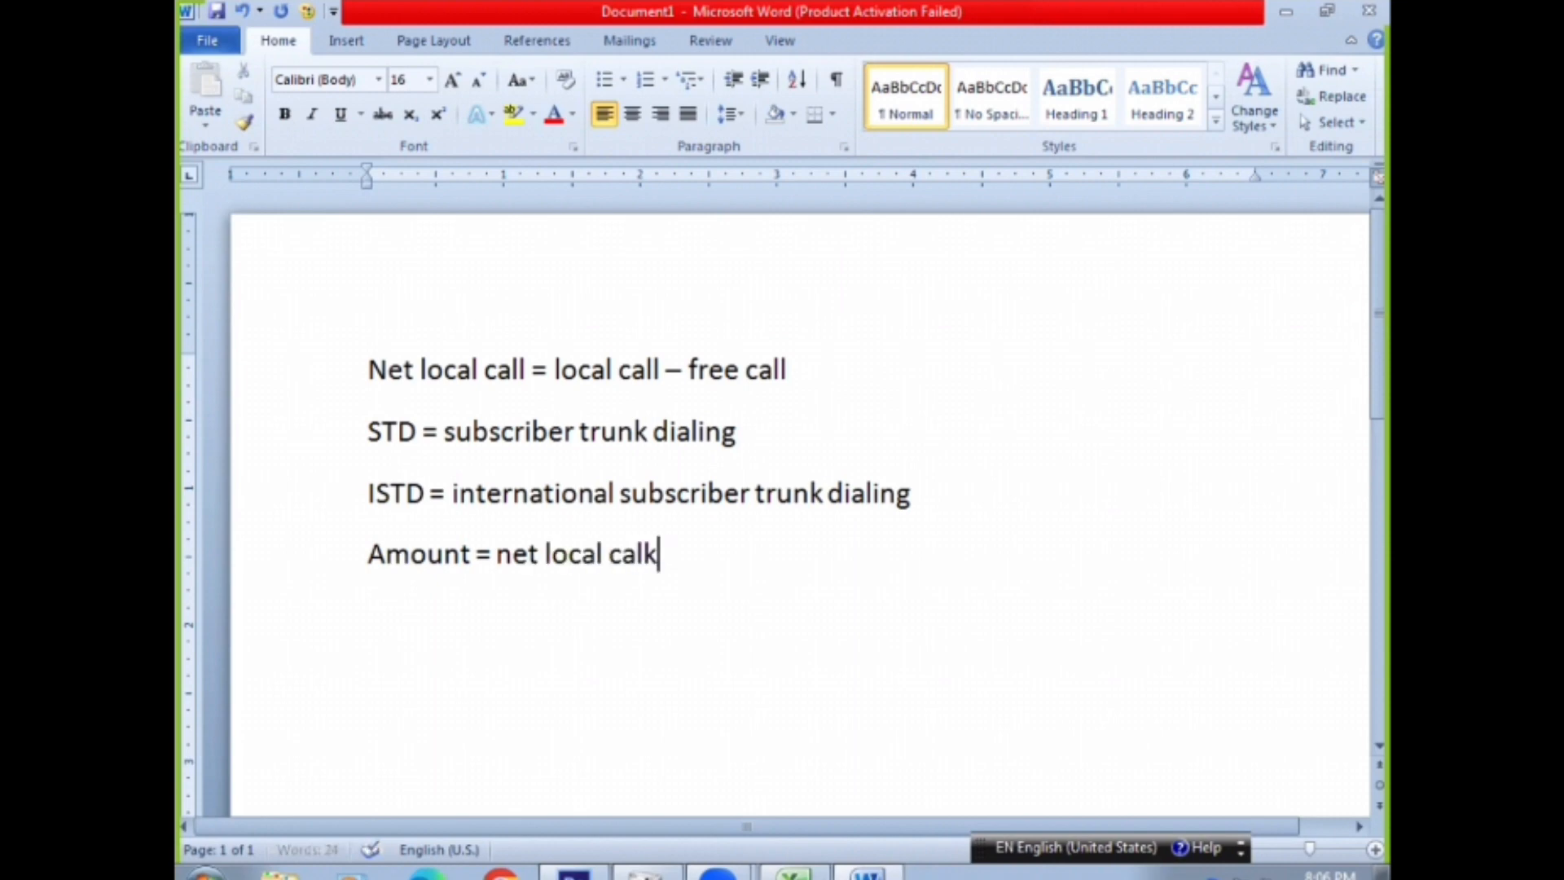
Continue the amount note with the local call and STD terms "net local call*2+STD*3.5"
key(BackSpace)
text(ll)
text(*2)
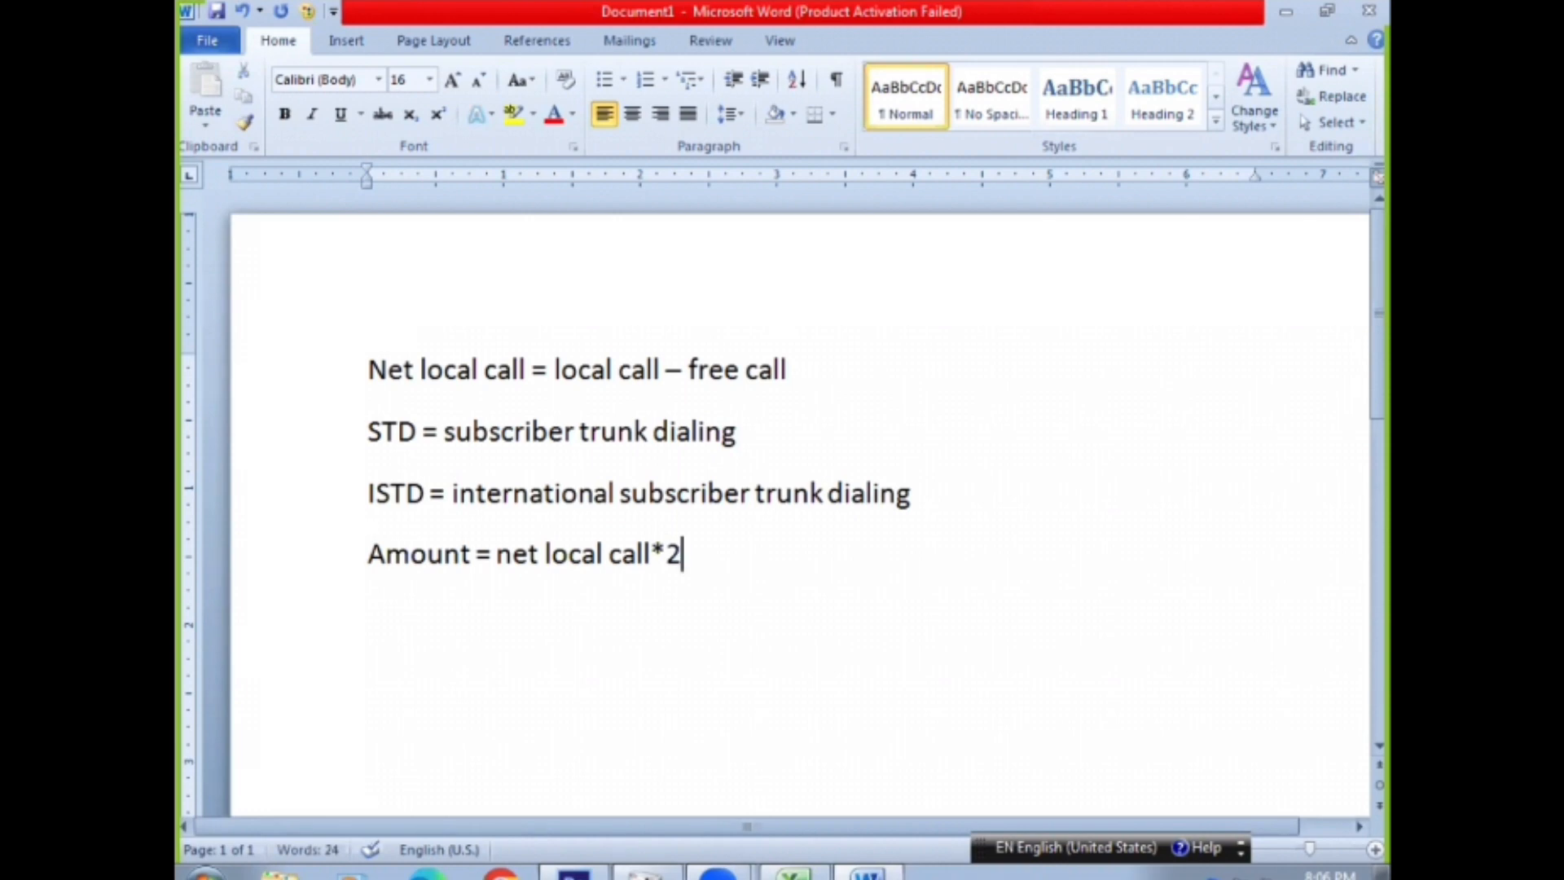
text(+ST)
text(F)
key(BackSpace)
text(D*)
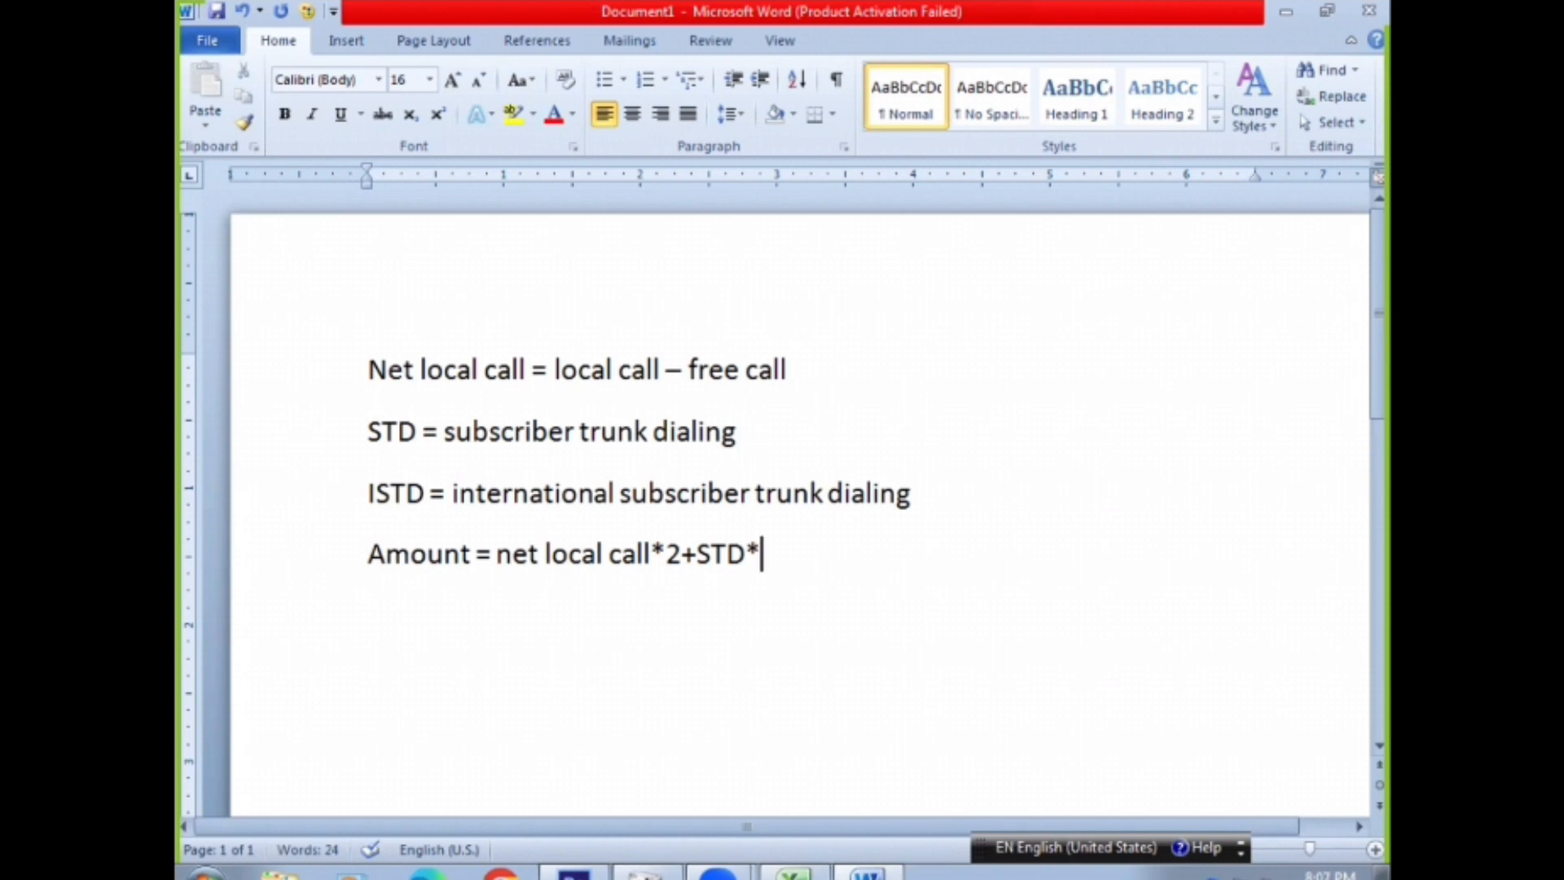
text(3.5+ISTD)
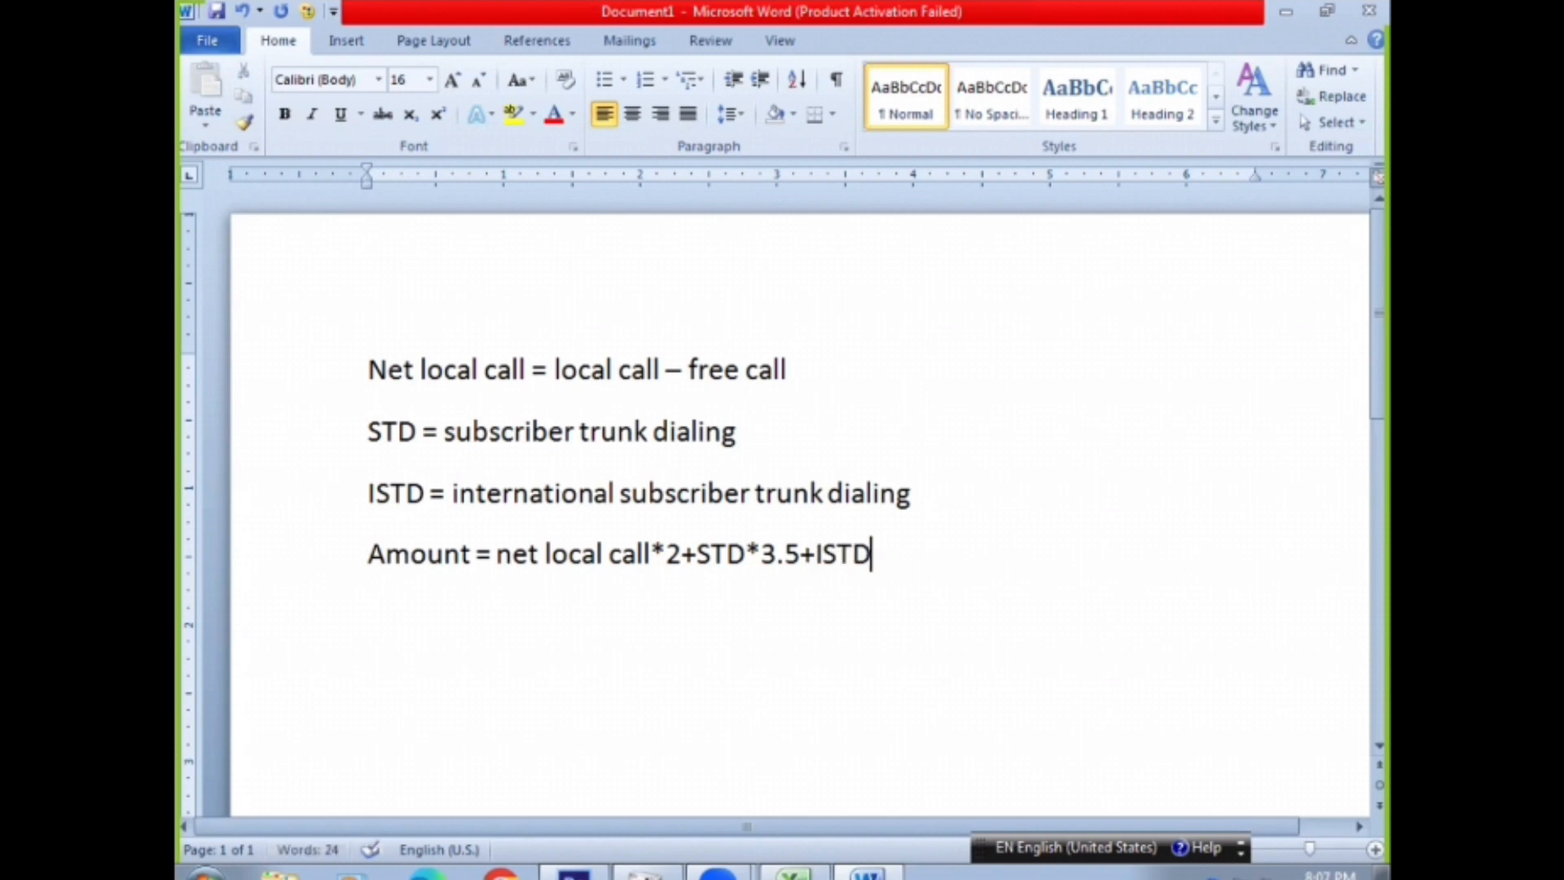
text(*)
Complete the amount note with "+ISTD*5+minimum charge" and select the whole expression after the equals sign
text(5+)
text(minimum vhs)
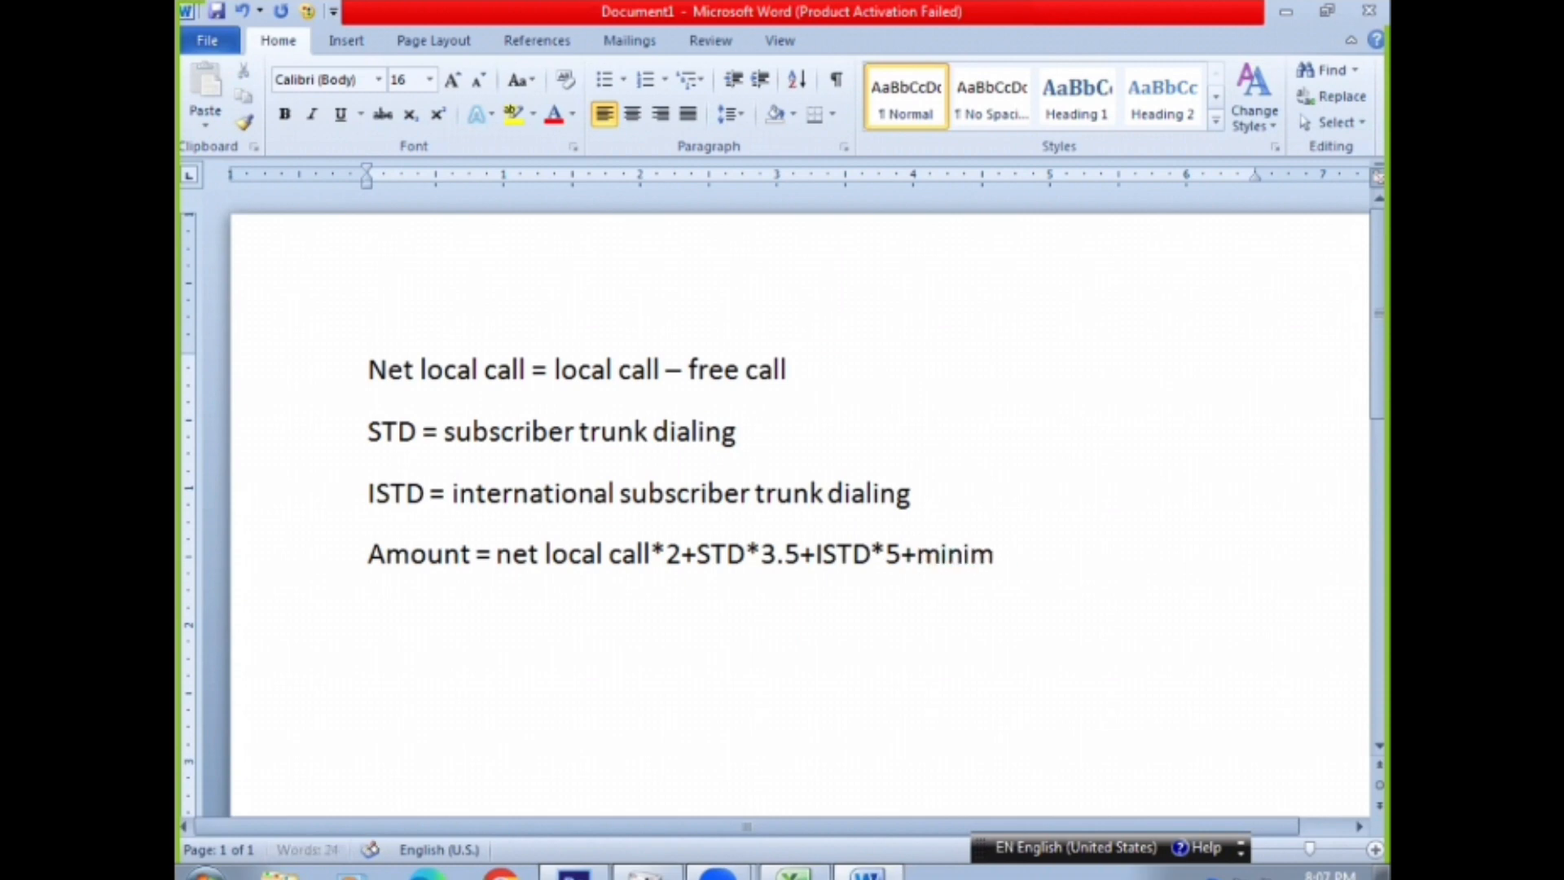
key(BackSpace)
key(BackSpace)
key(BackSpace)
text(cv)
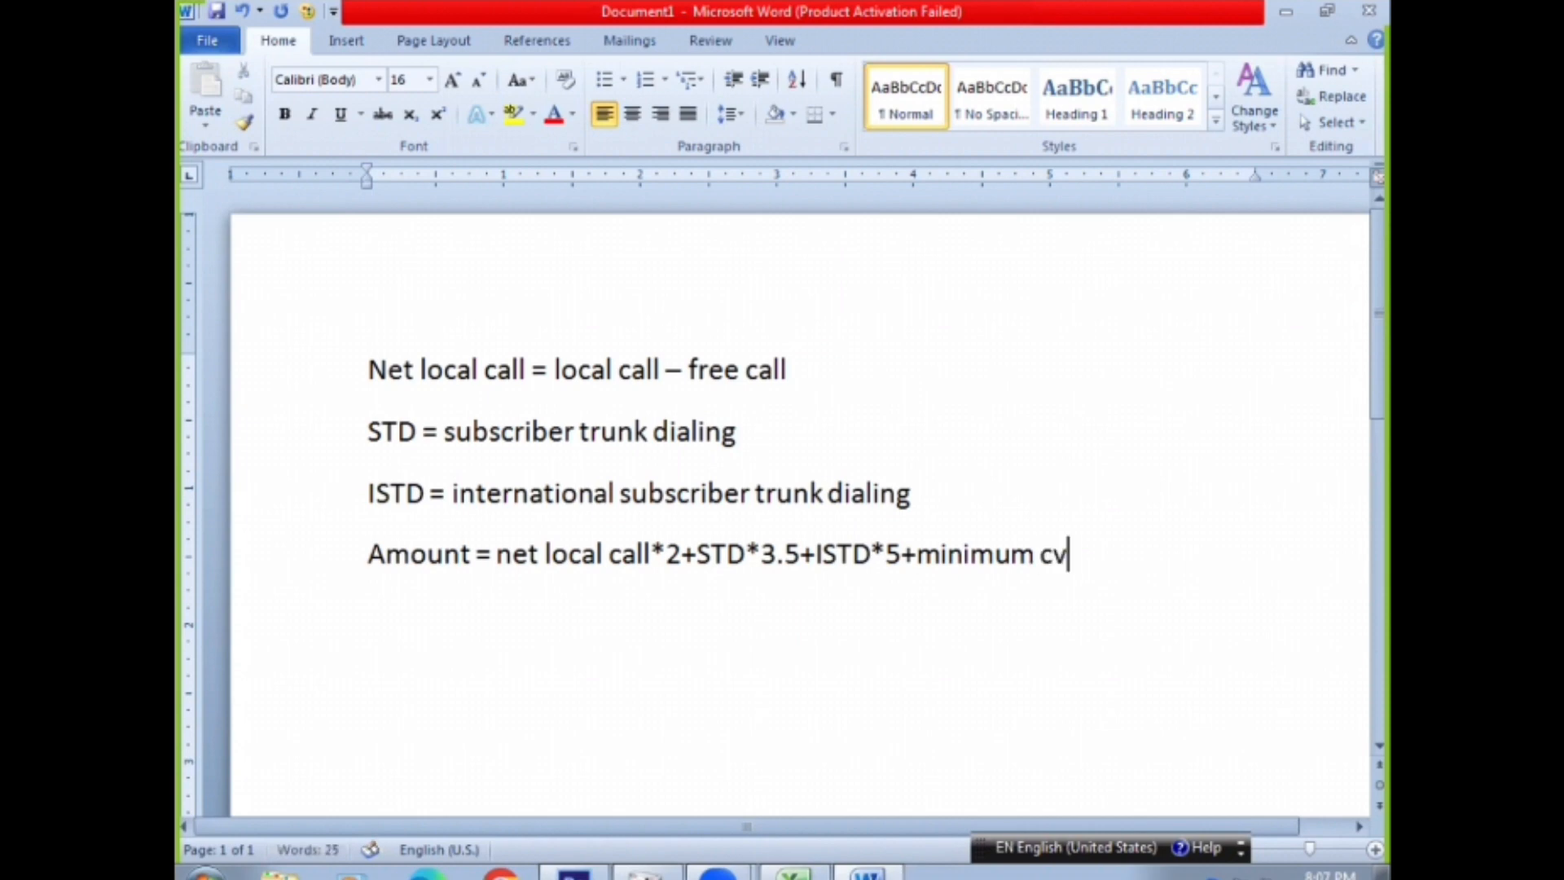
key(BackSpace)
text(harge)
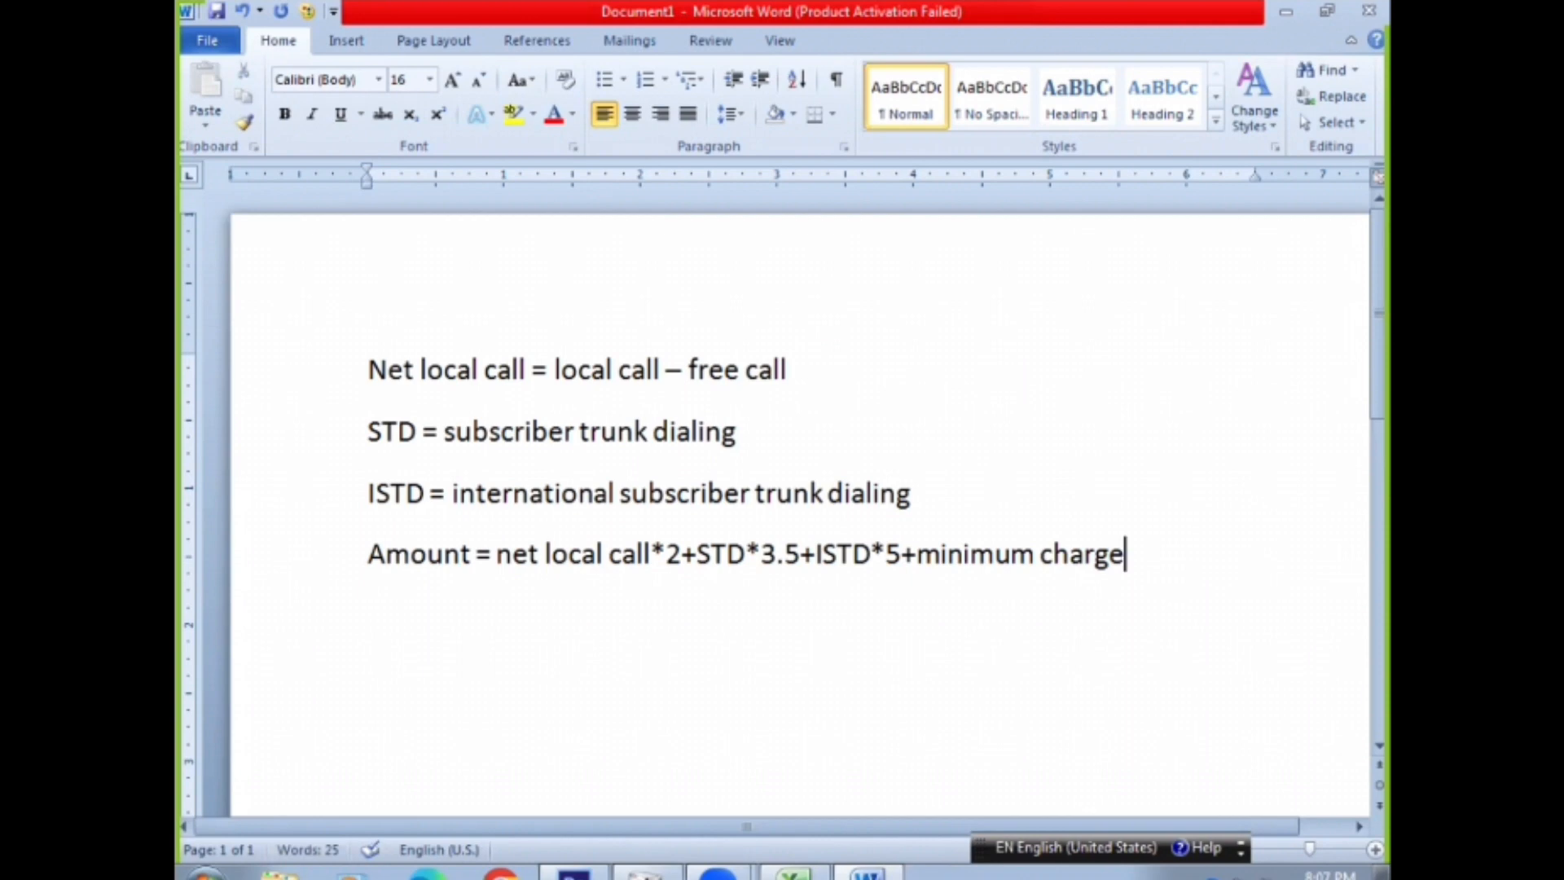
drag(496, 556, 1124, 556)
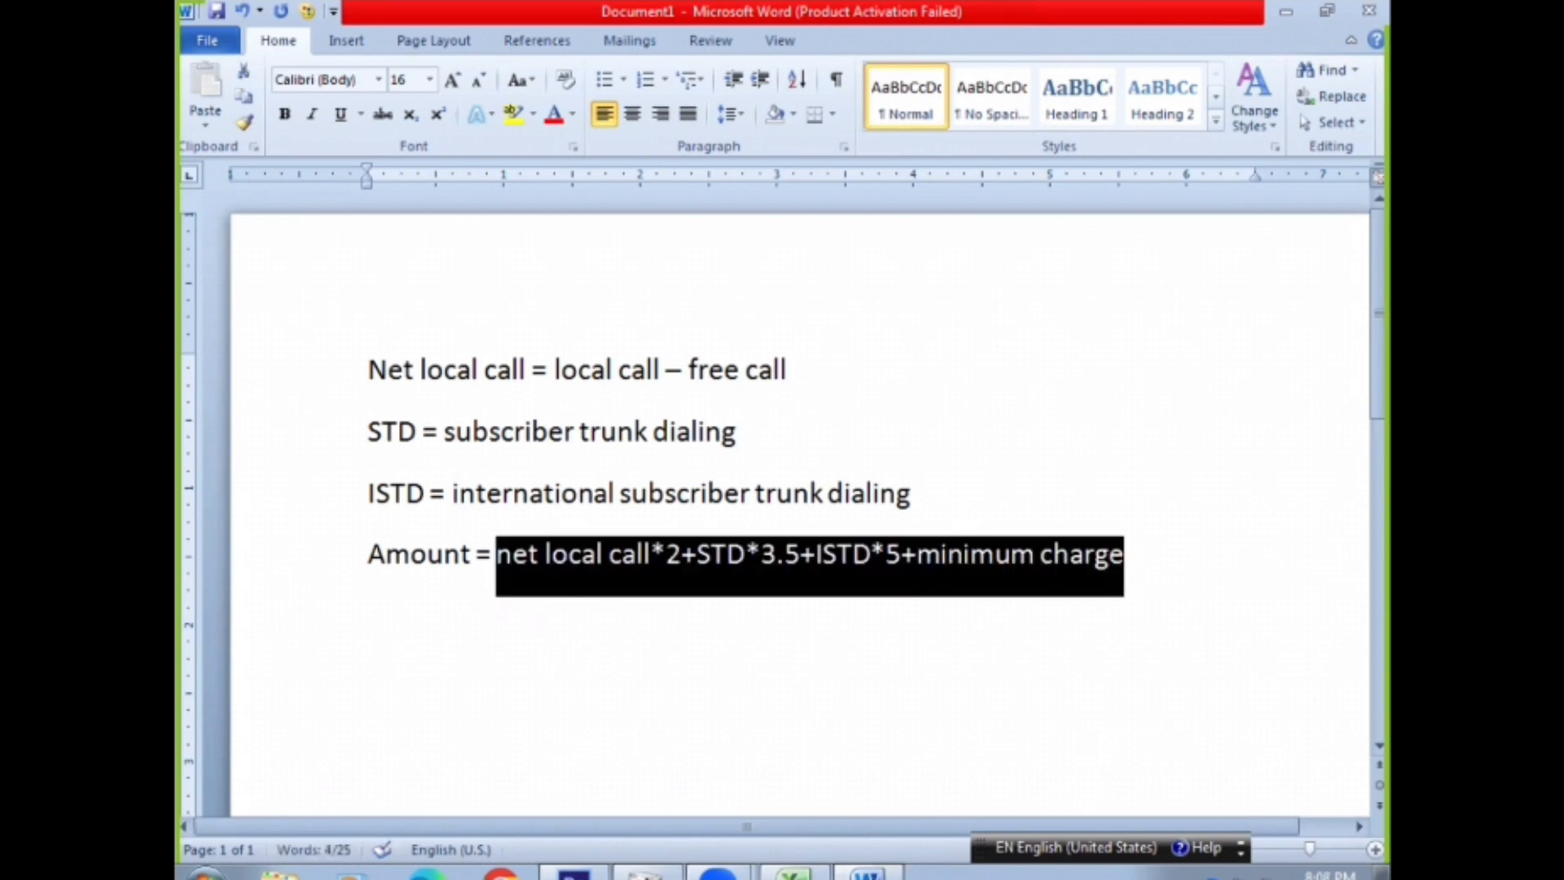
Switch to Excel and begin the K4 amount formula with the net local call and STD terms, =G4*2+H4*3.5
click(790, 873)
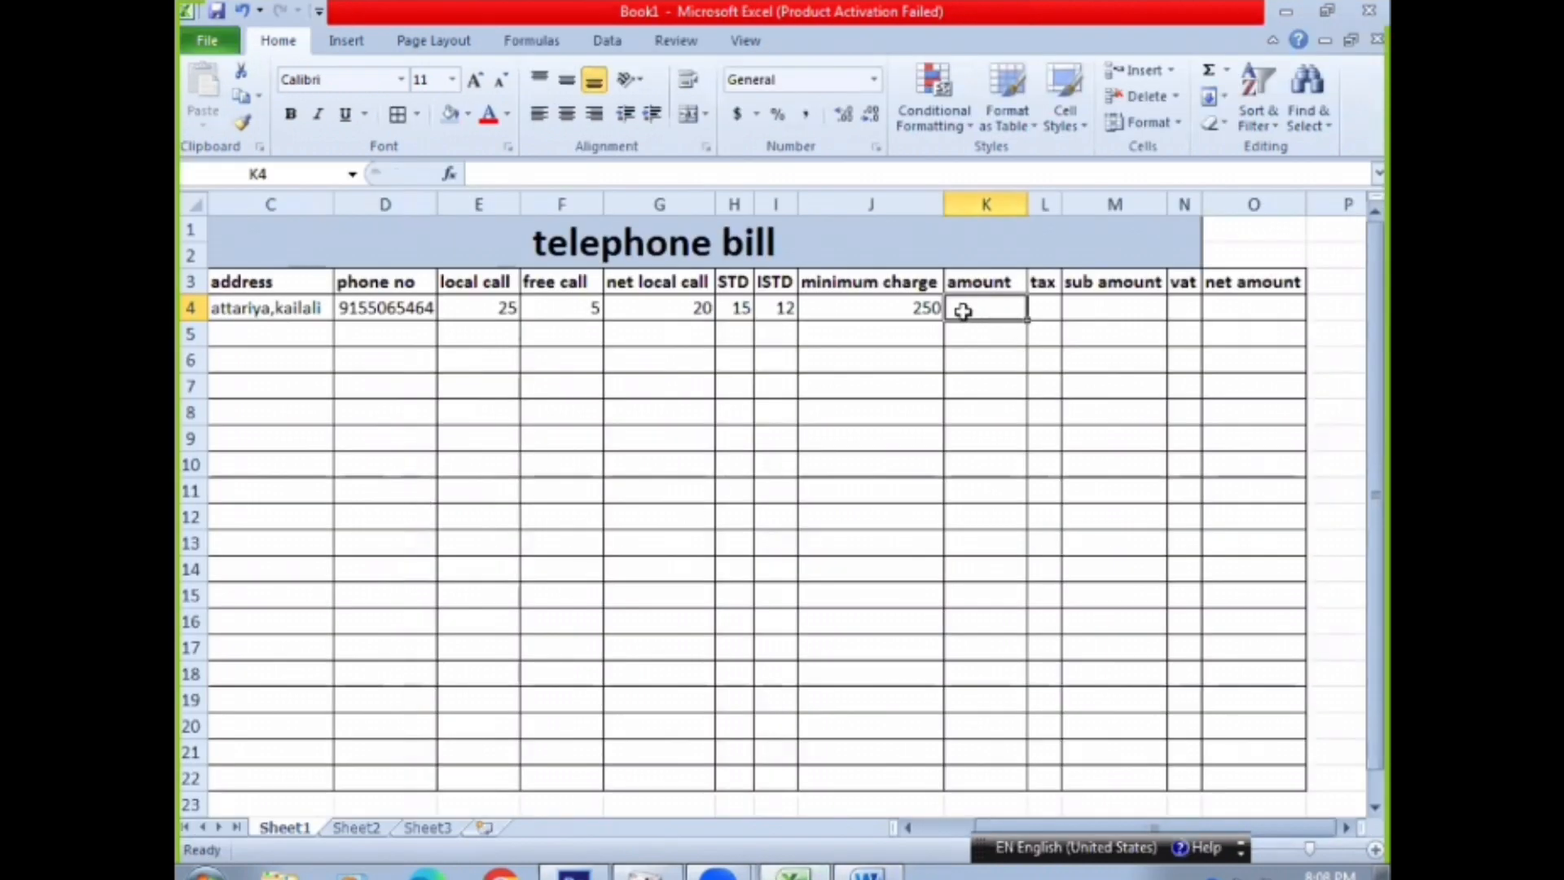
text(=)
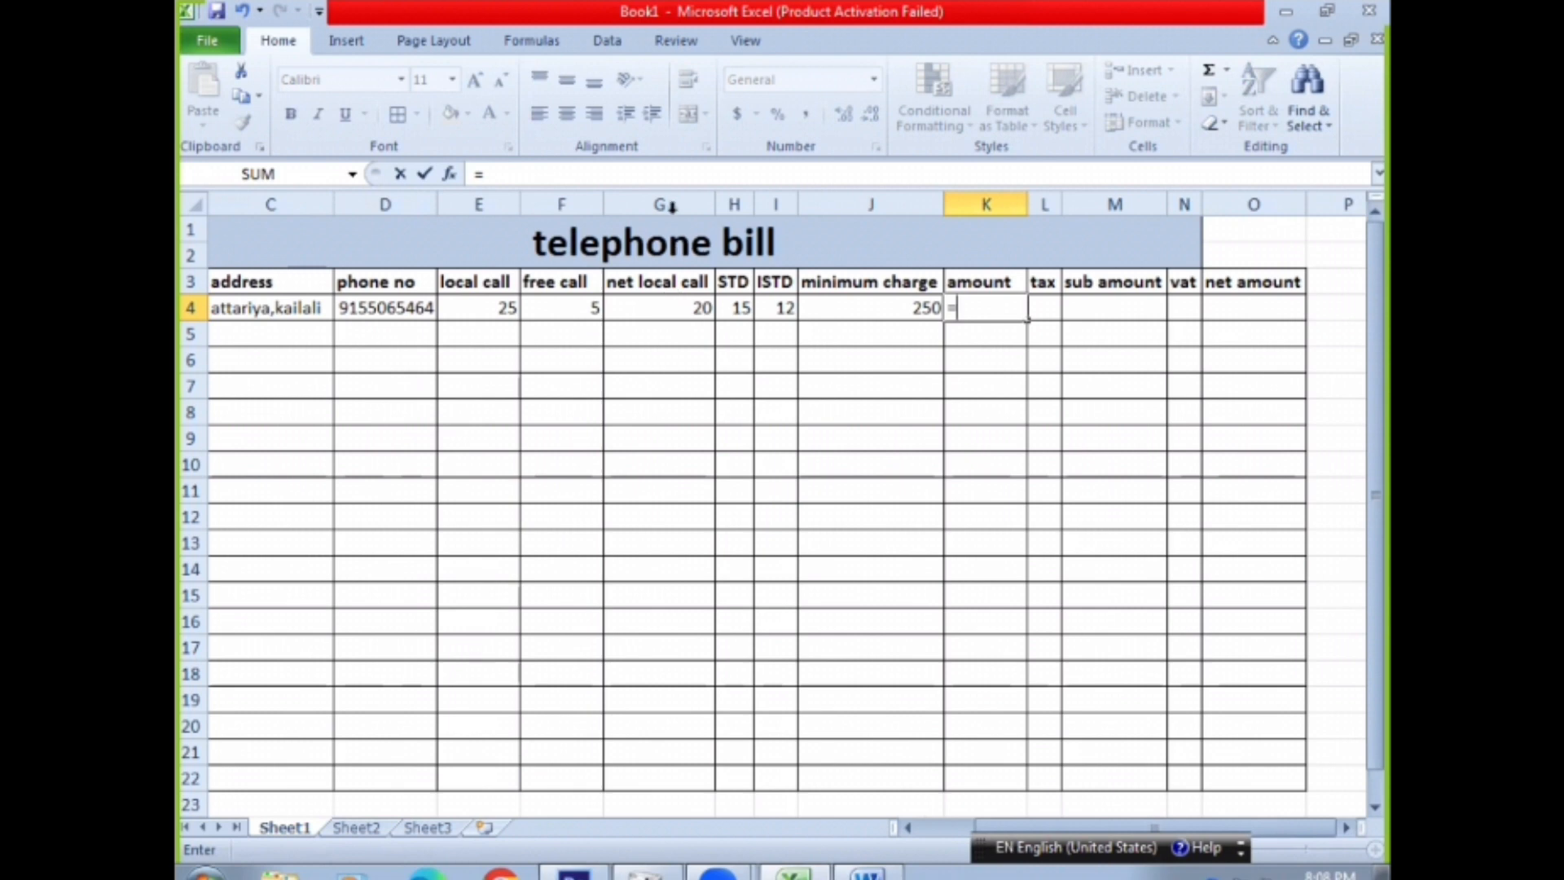
click(667, 307)
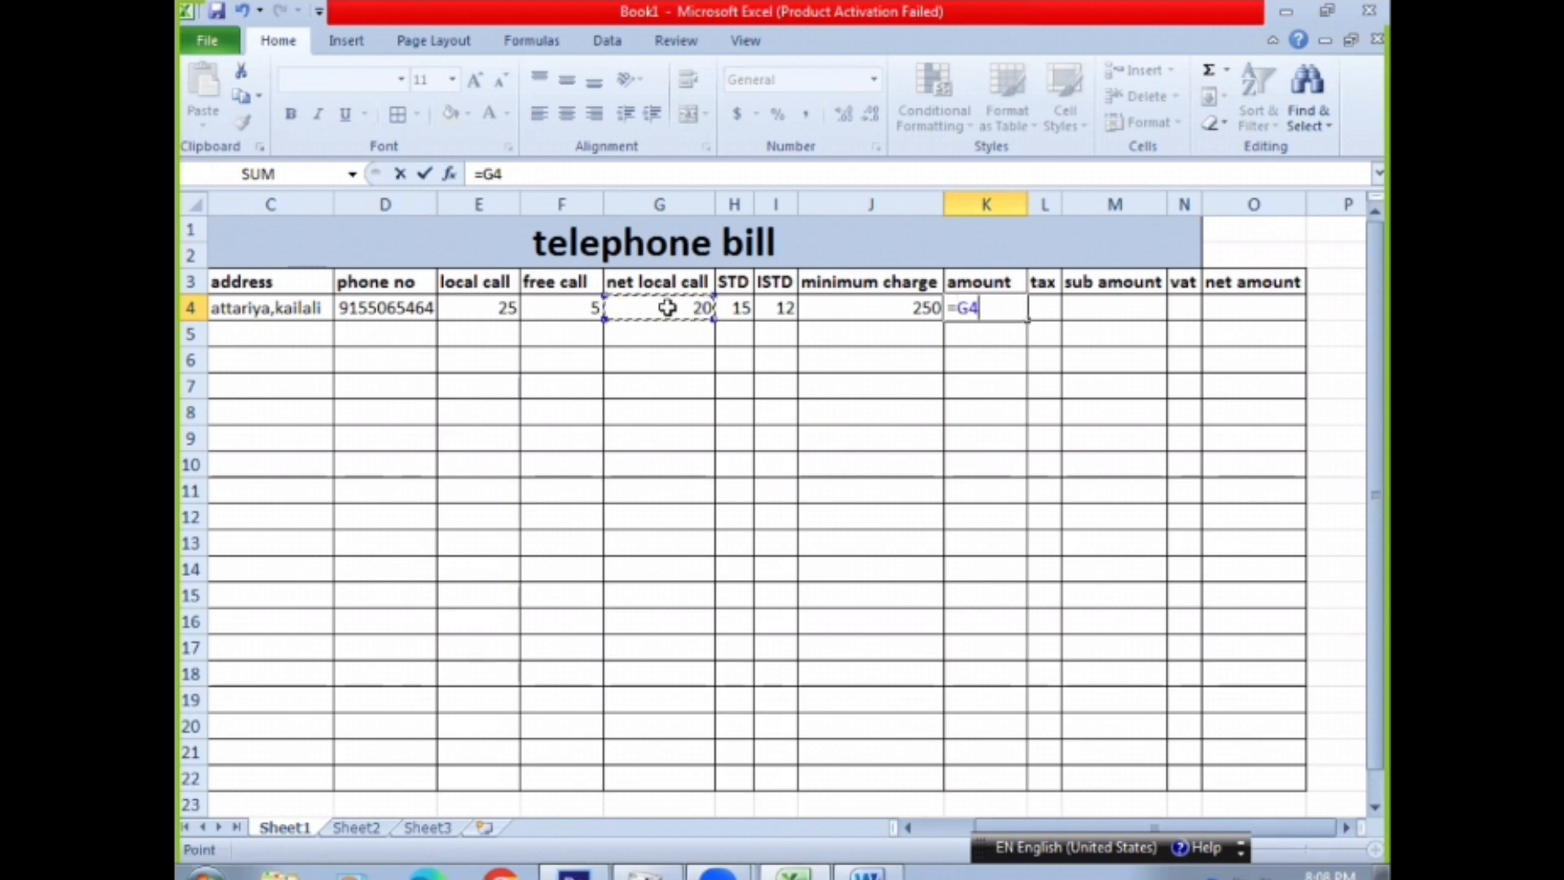
text(*2+)
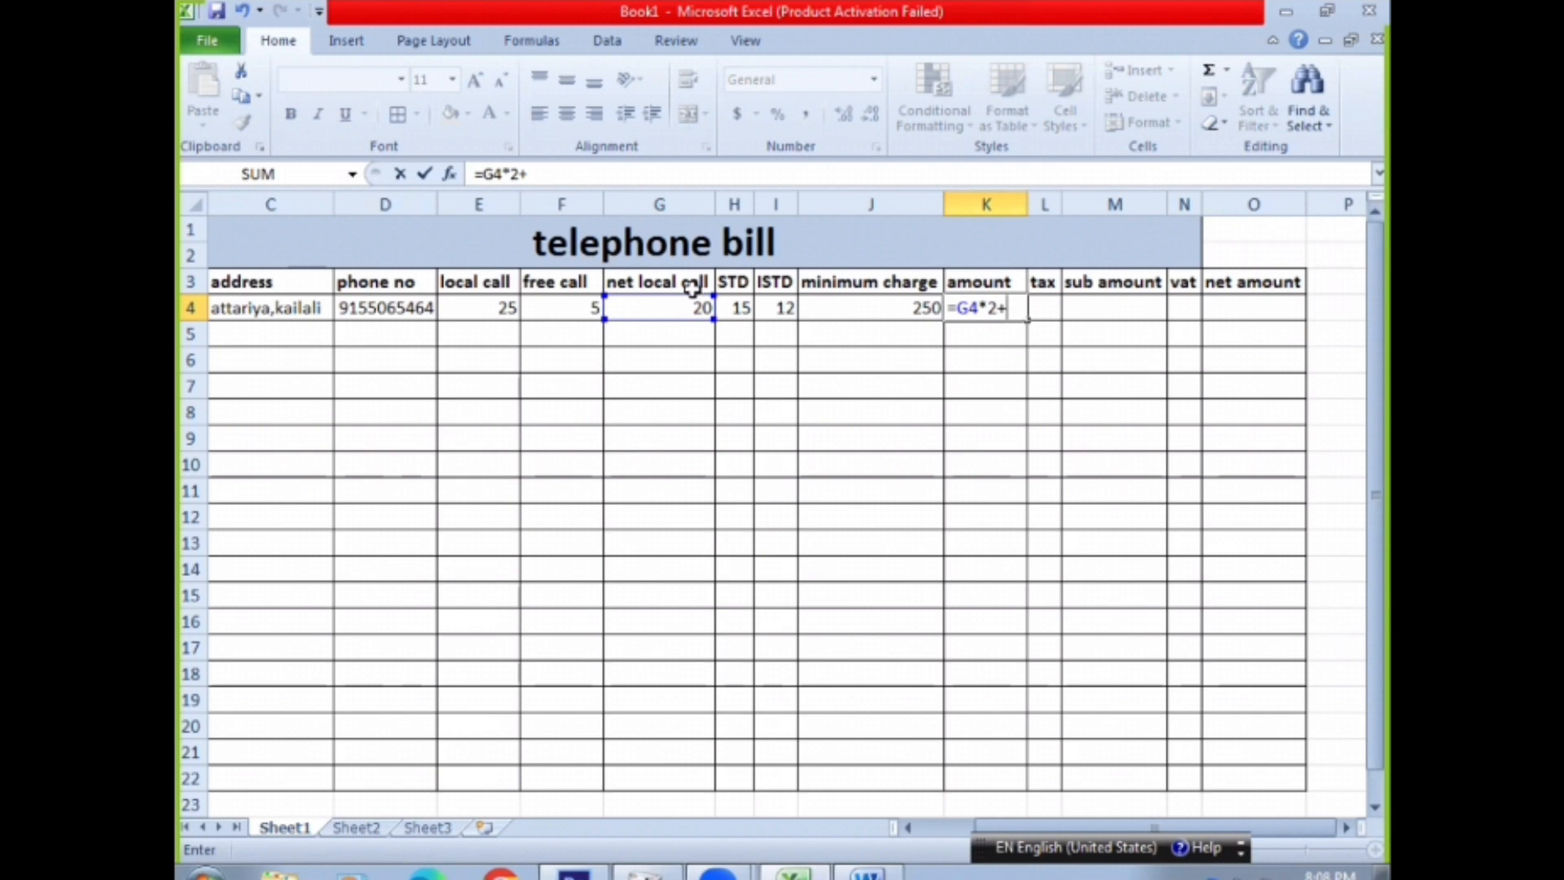
click(732, 309)
text(*3.5+)
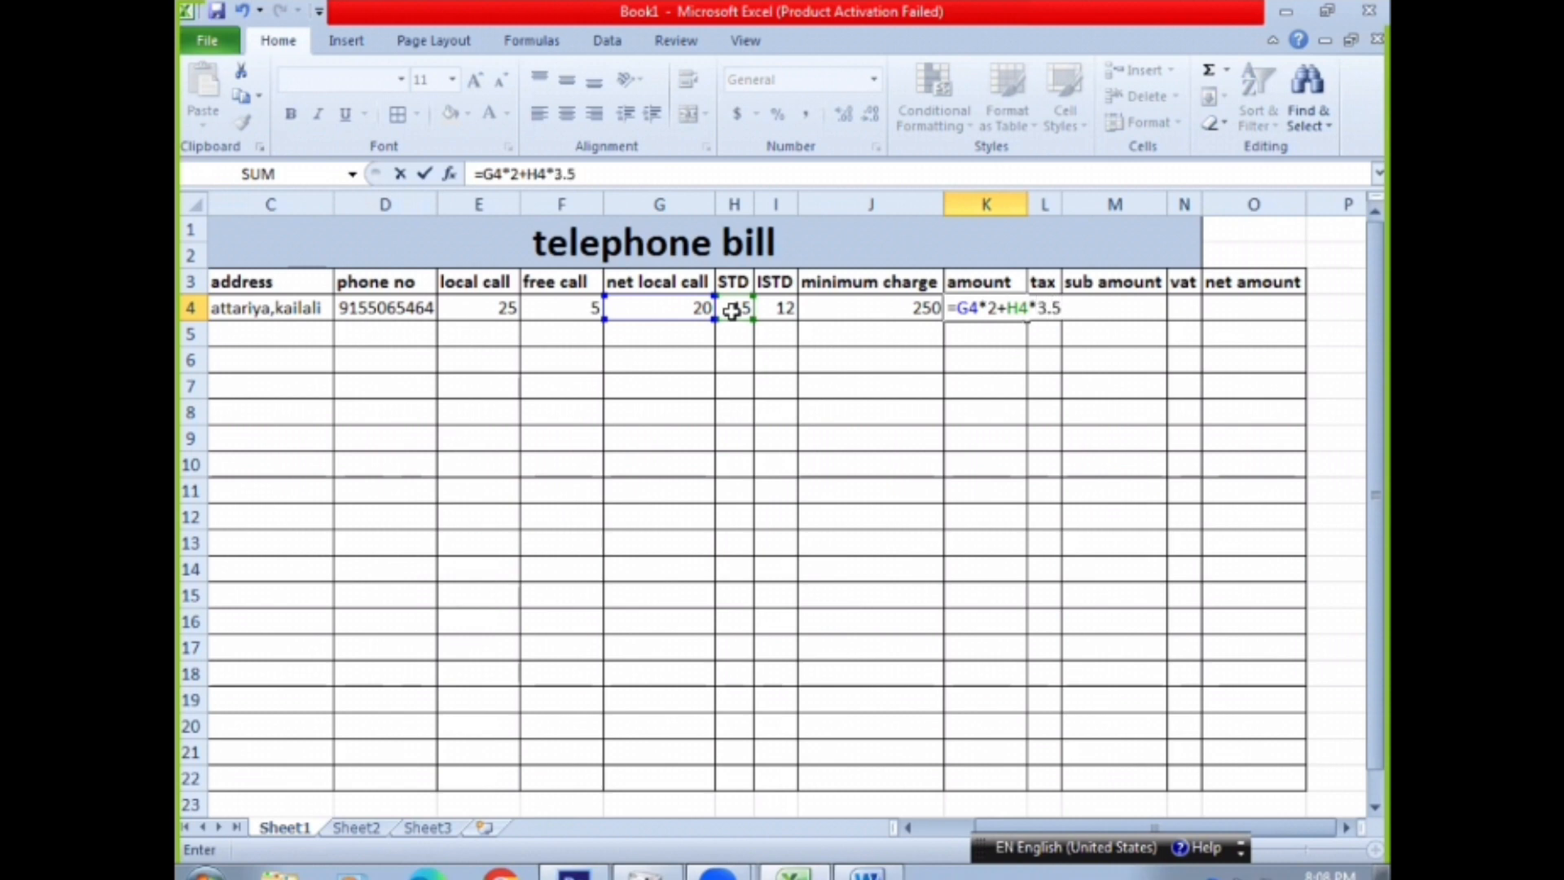
Complete the K4 amount formula by adding the ISTD term I4*5 and the minimum charge J4, and reselect K4
click(773, 307)
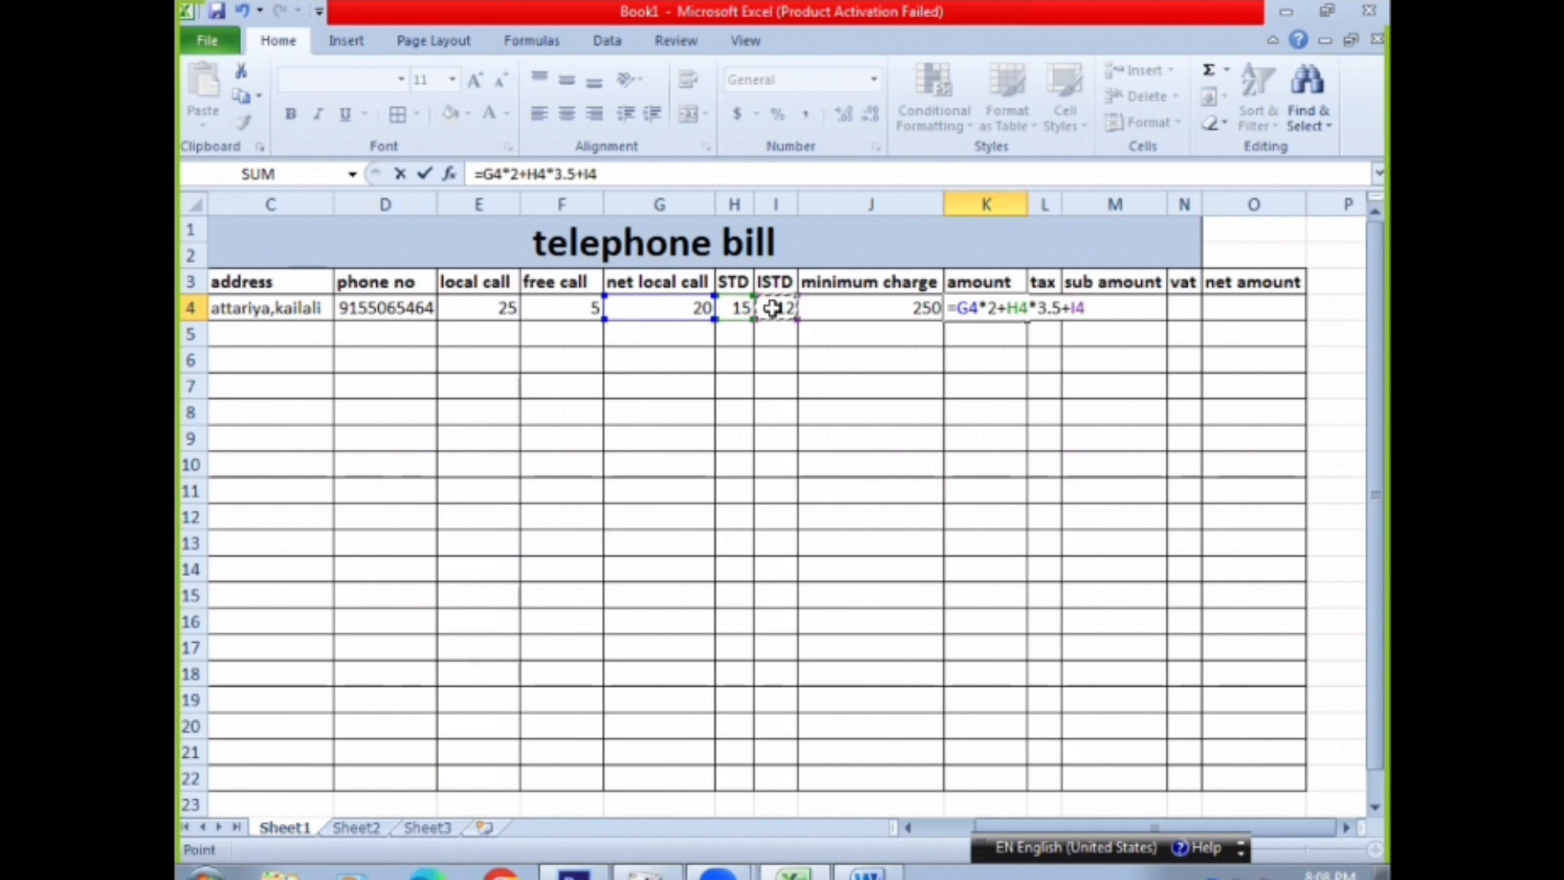
text(*5+)
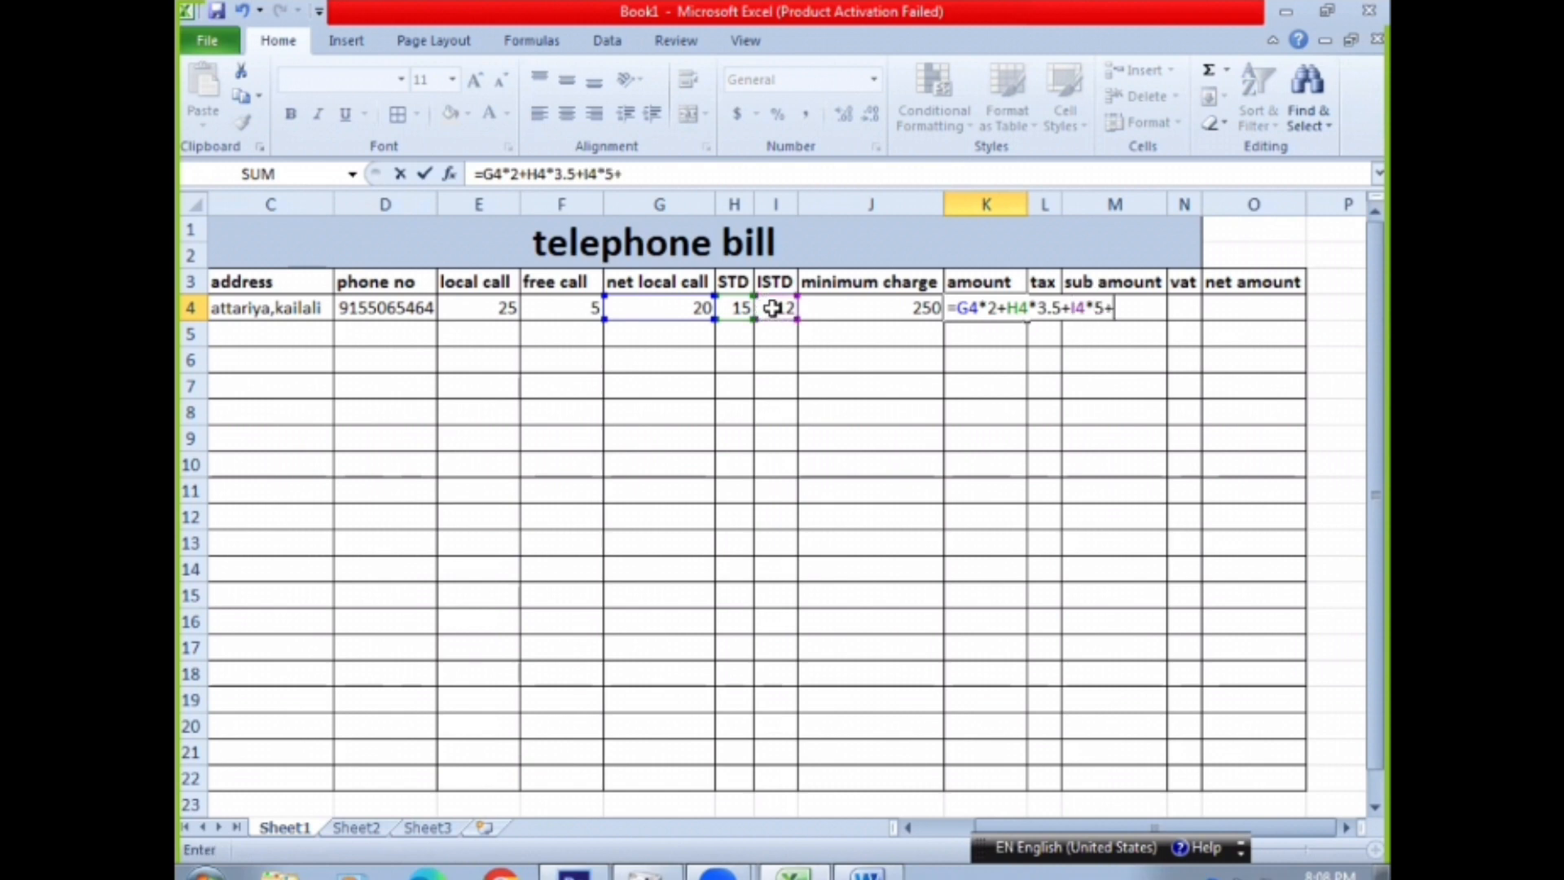
click(912, 306)
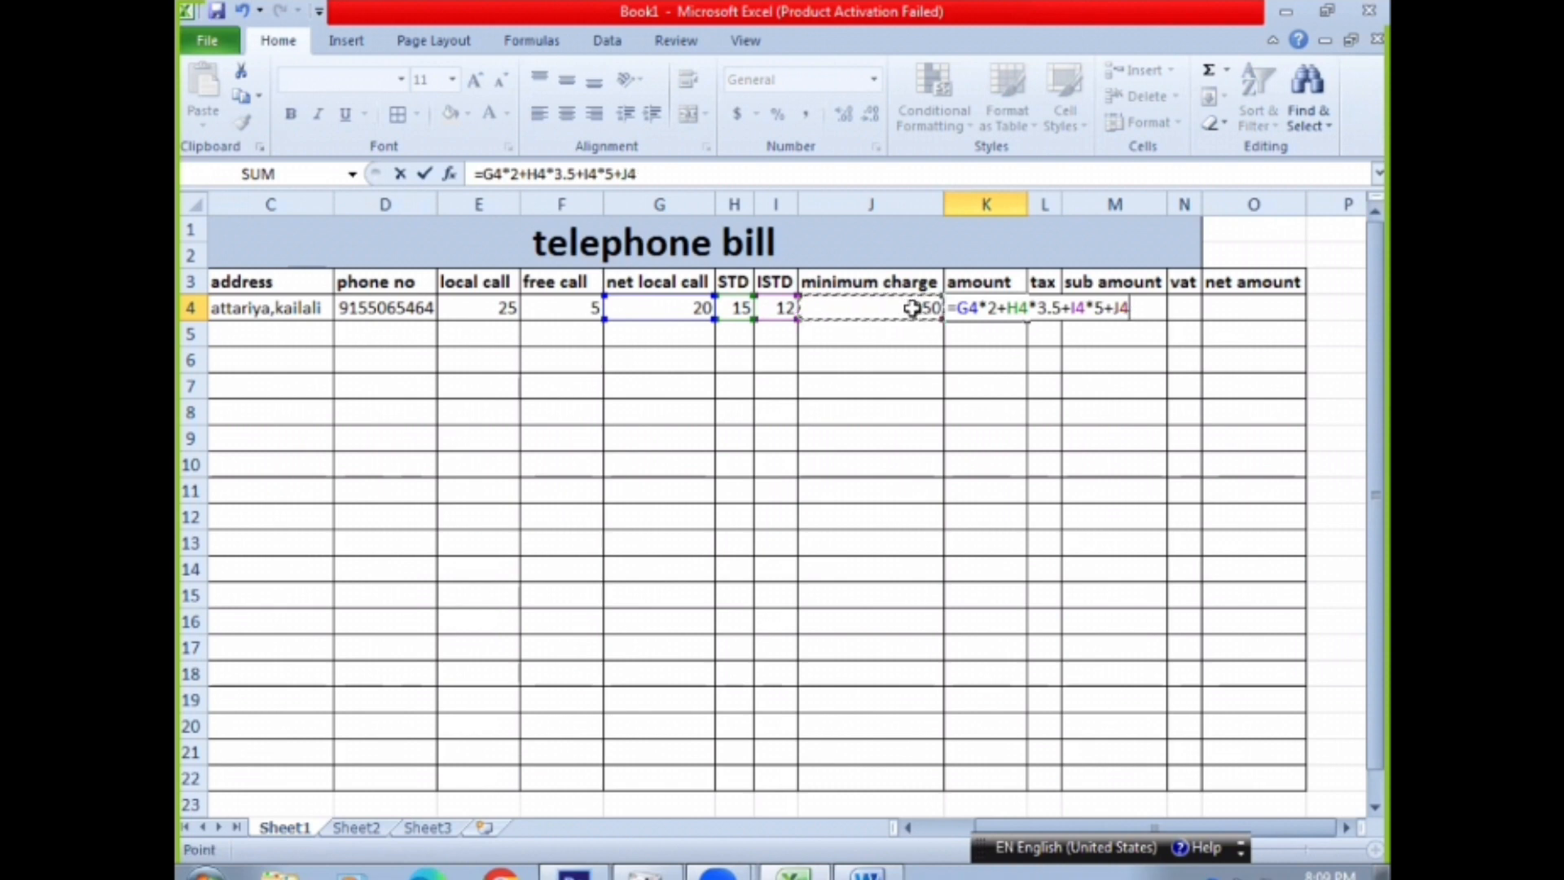
key(Return)
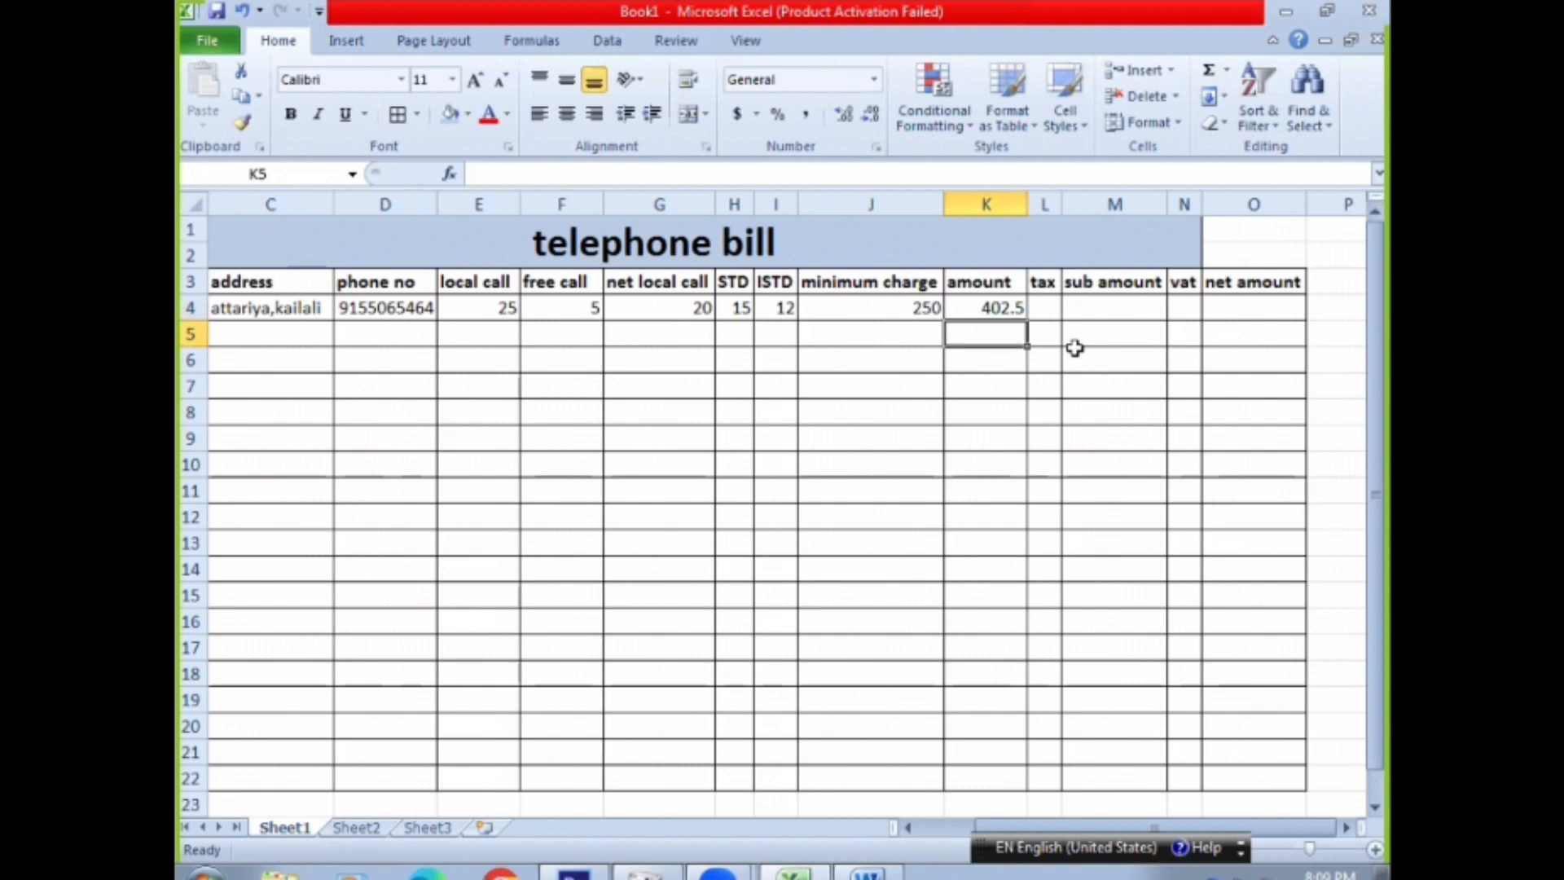
click(995, 304)
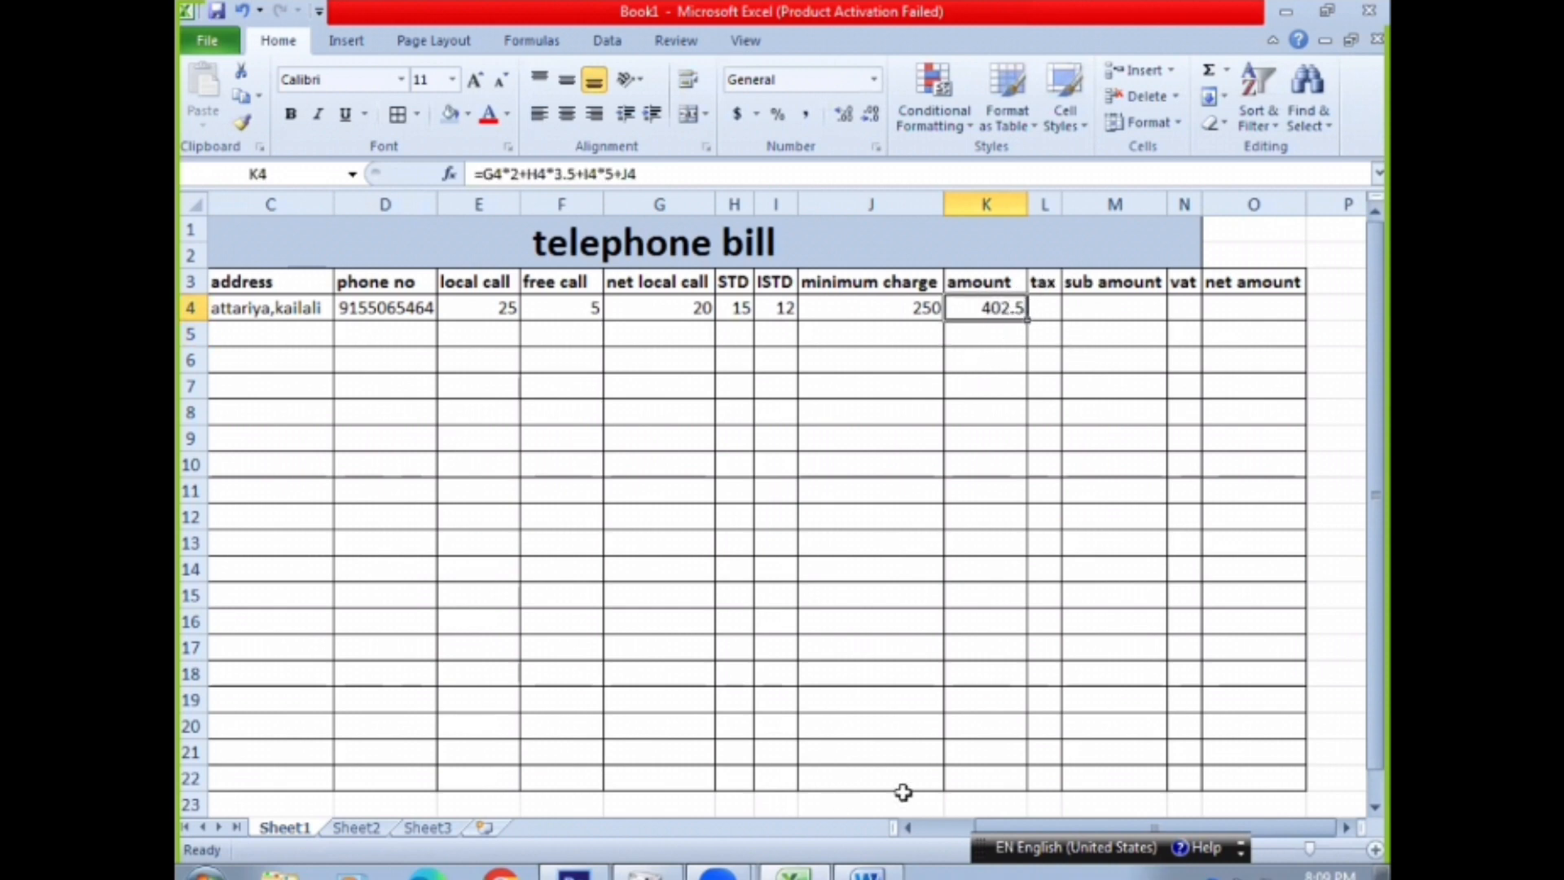
Select the tax cell L4, then switch to Word and add the note "Tax= amont*7%" below the amount note
click(1343, 827)
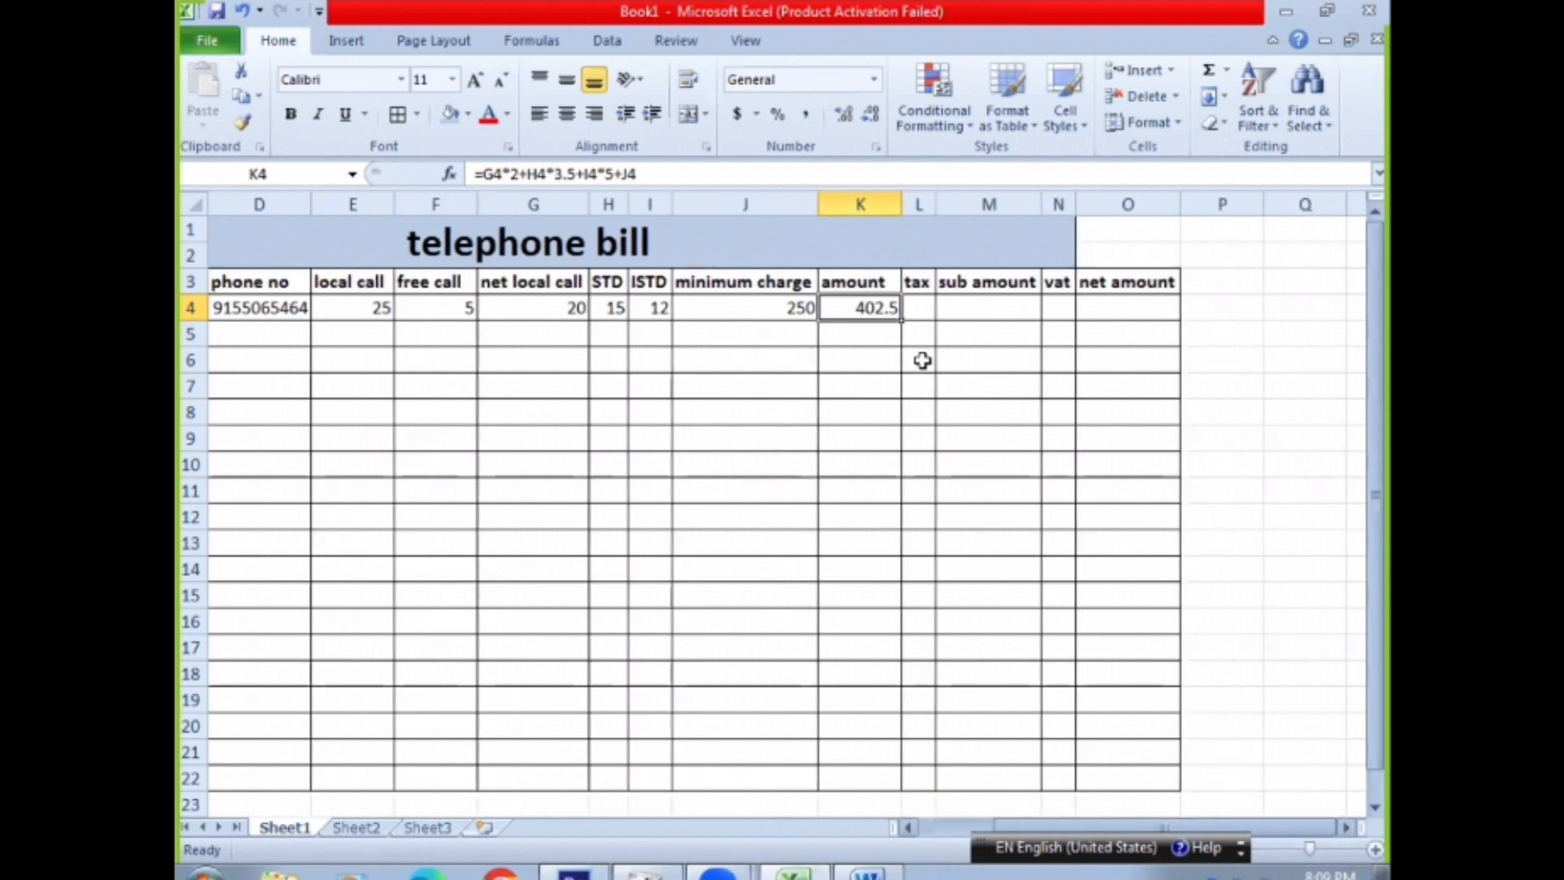
click(915, 310)
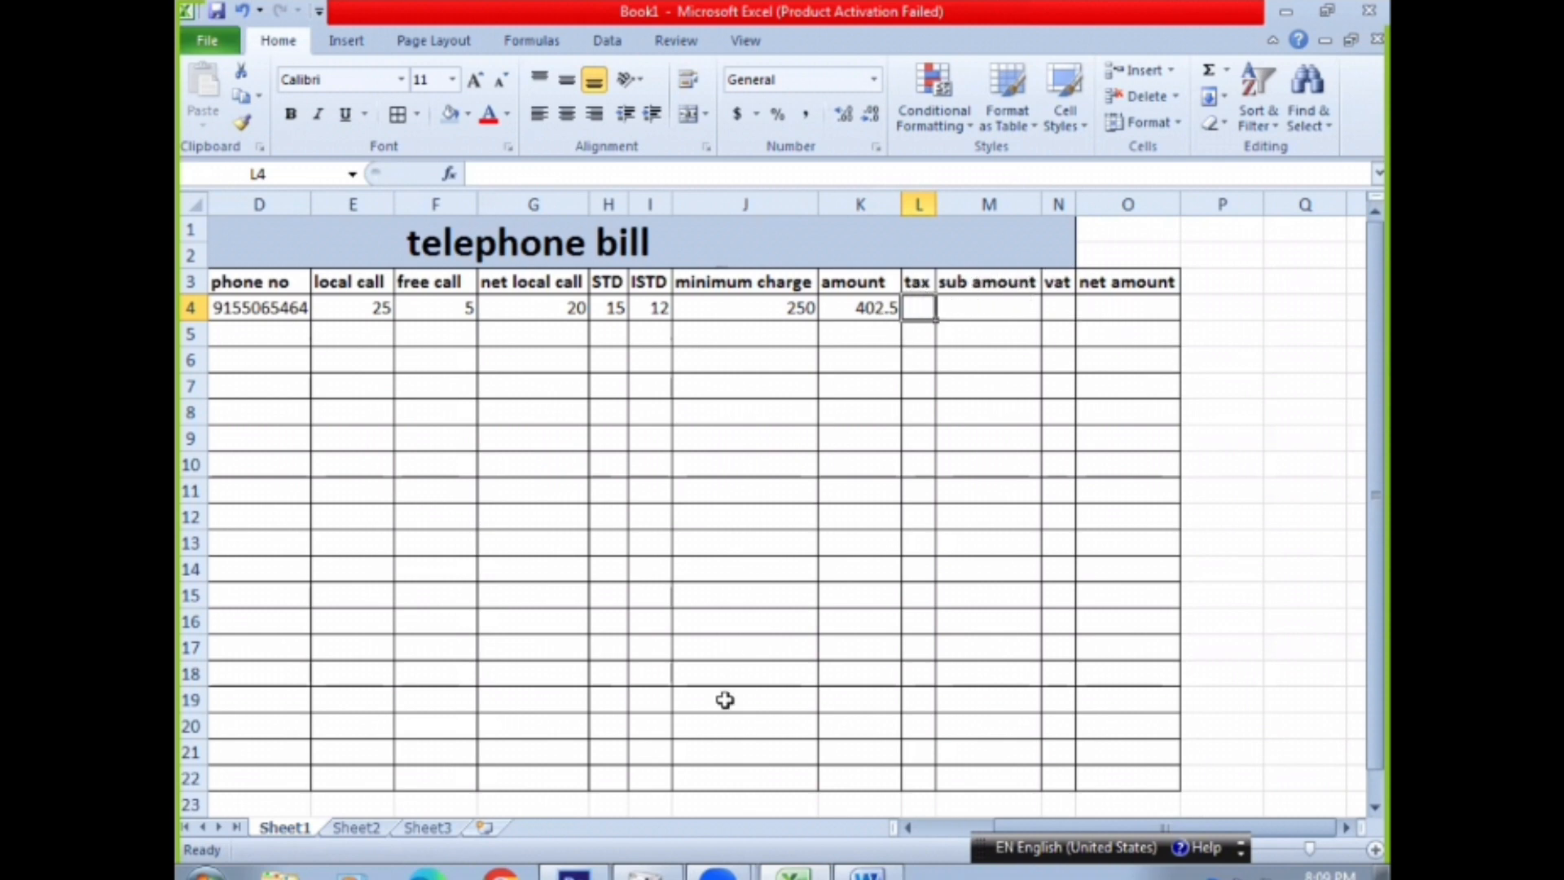
click(808, 873)
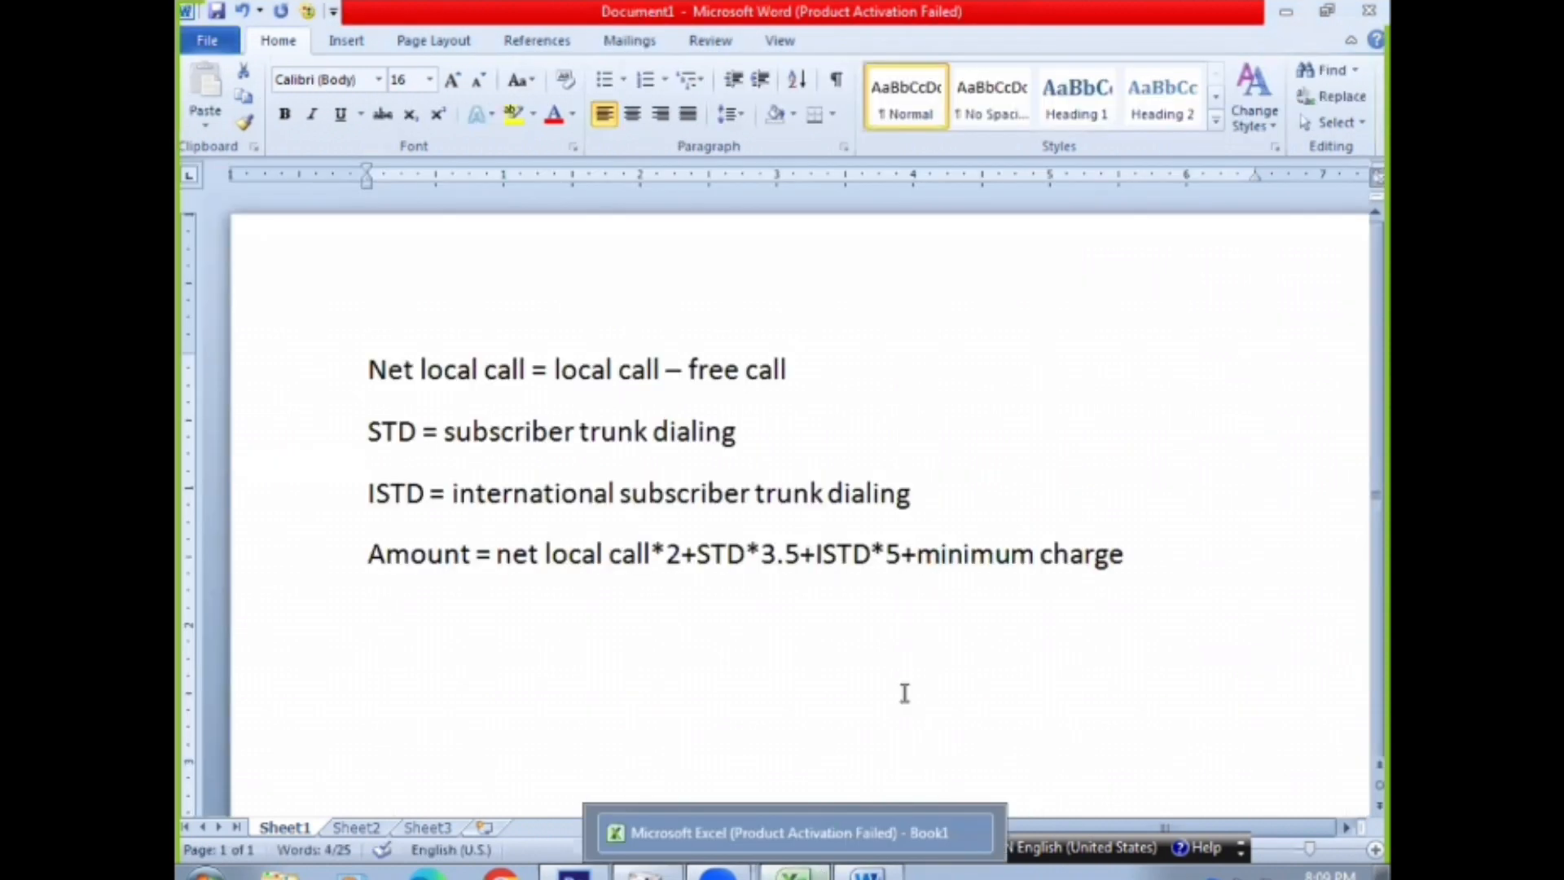
click(1133, 553)
key(Return)
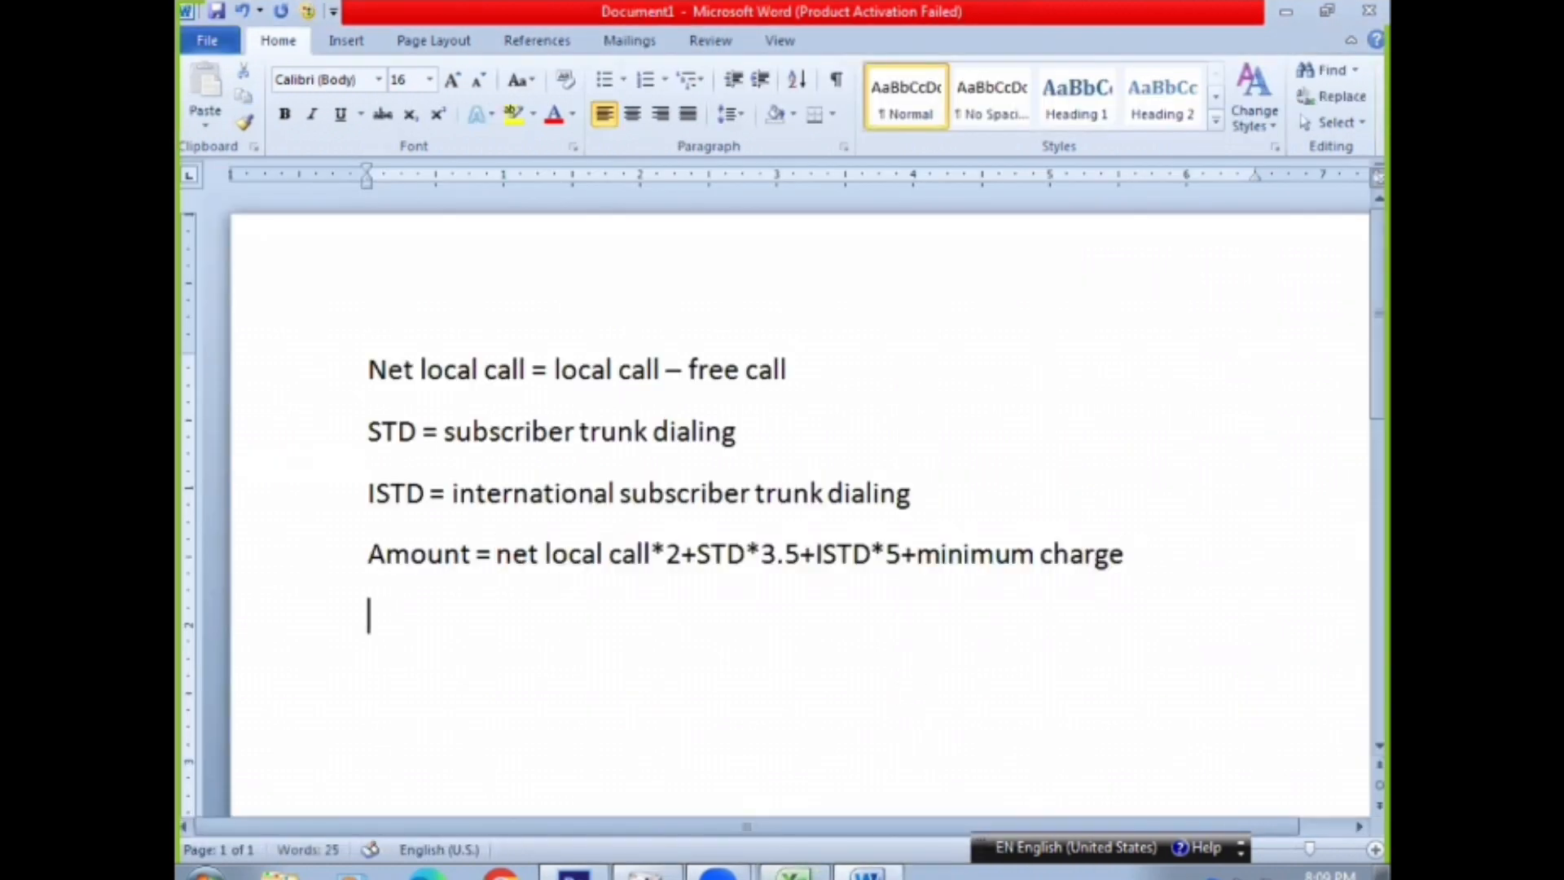
text(ta)
text(x=)
text( amo)
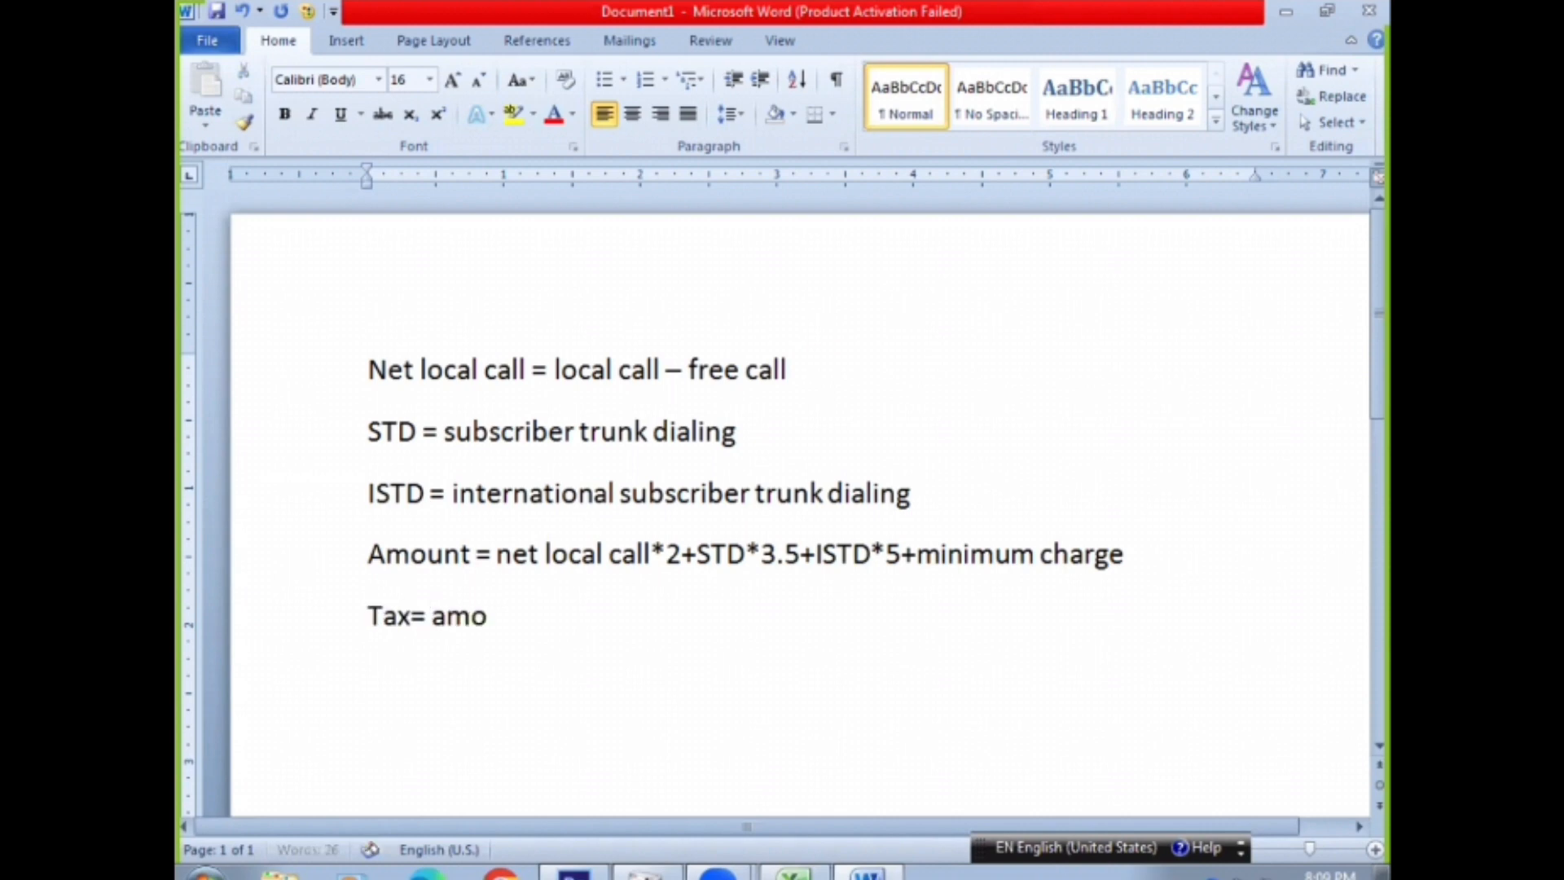
text(nt*7)
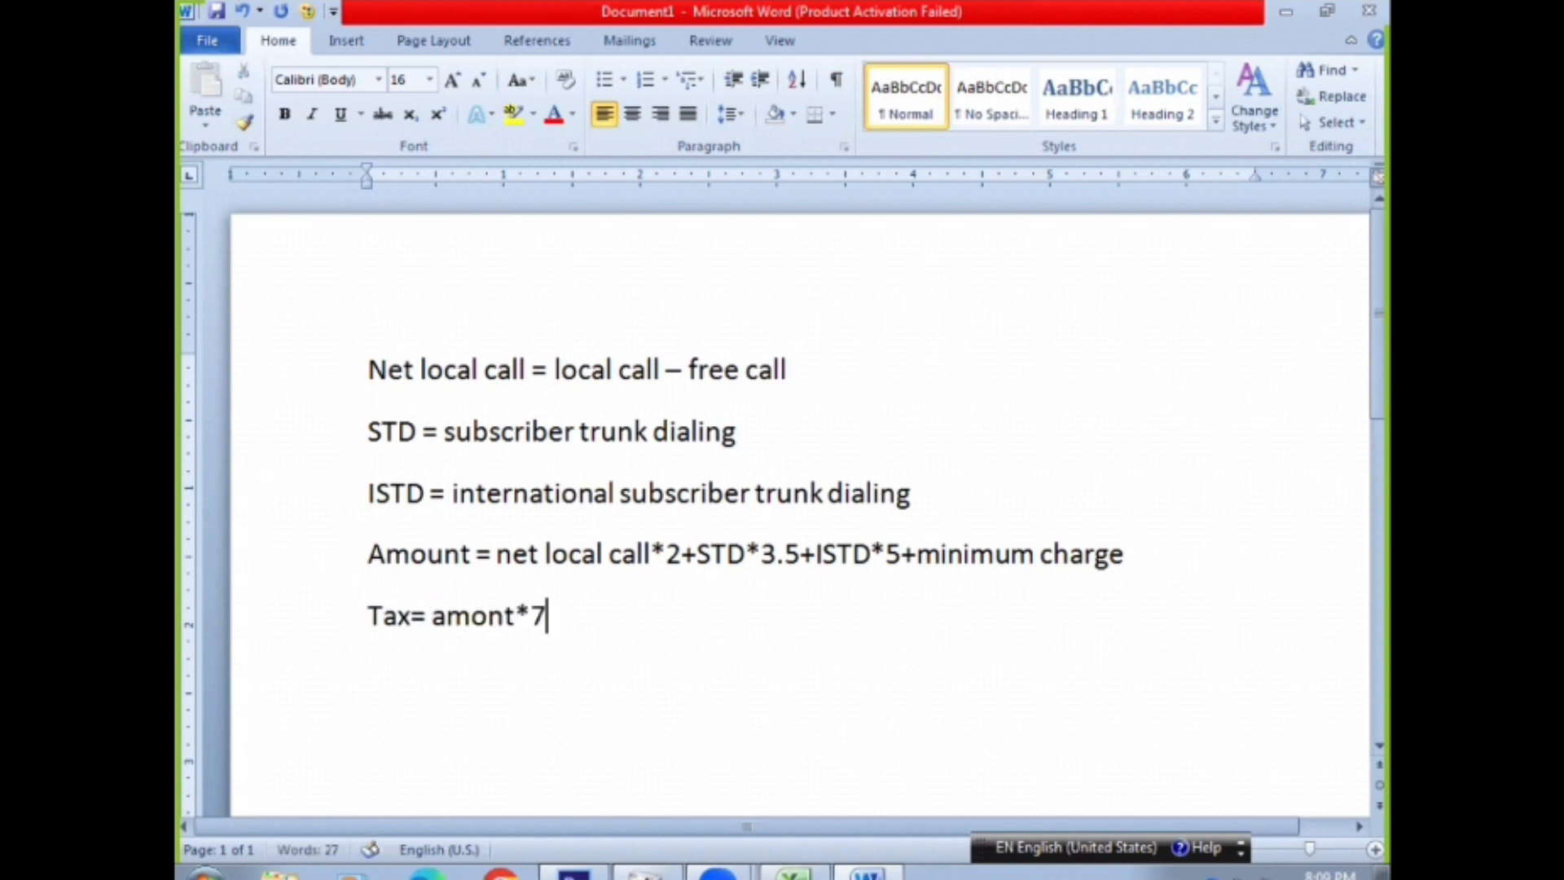
text(%)
Add the note "Sub amount = amount+tax" on a new line below the tax note
key(Return)
text(Sub)
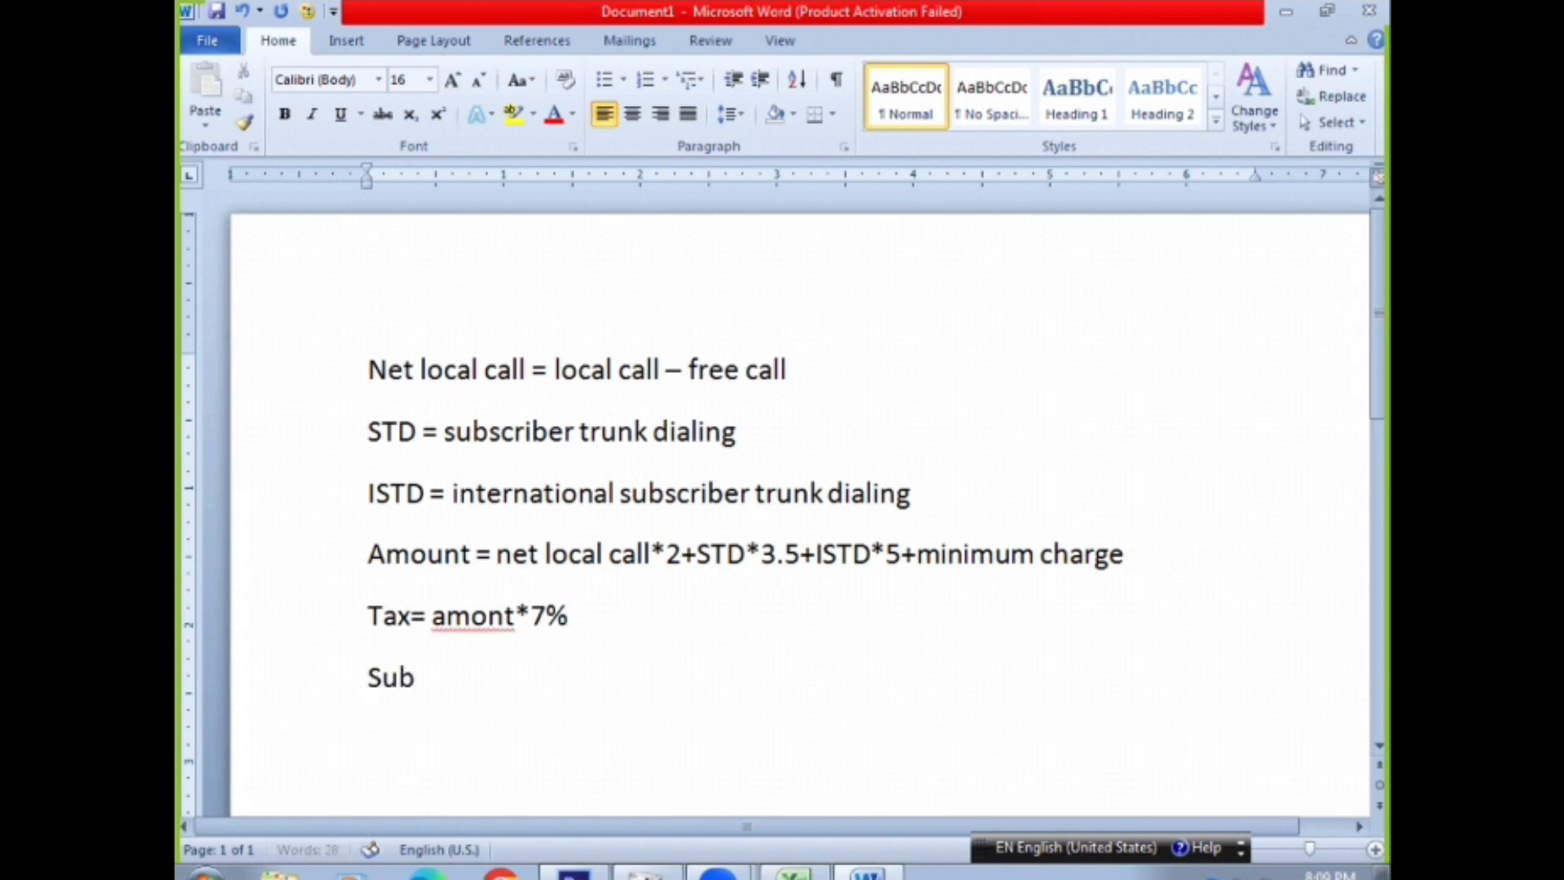
text( amount )
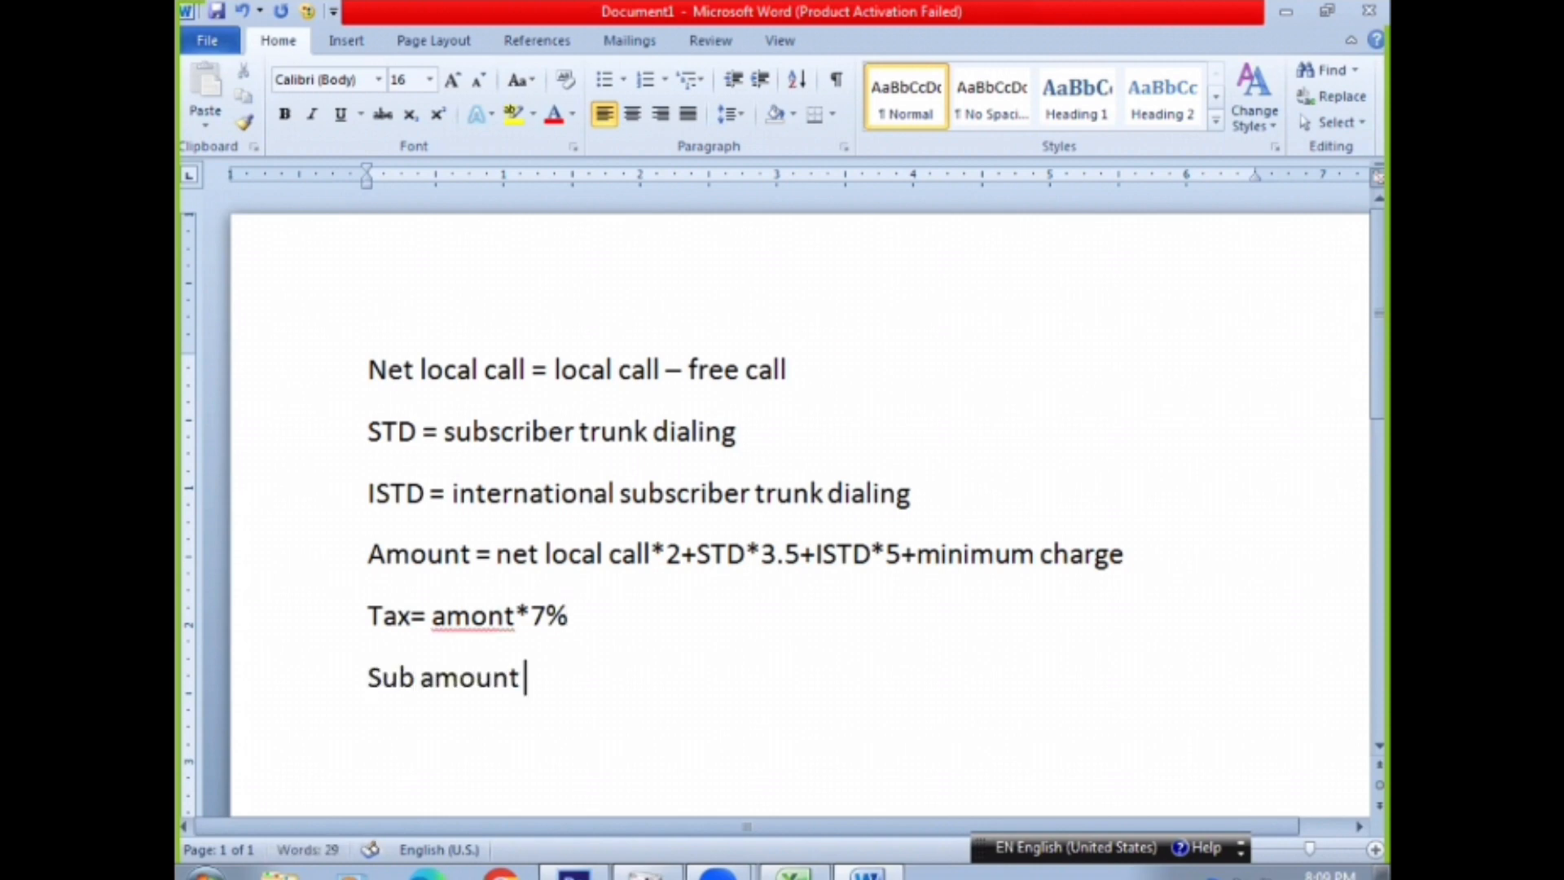
text(= amount)
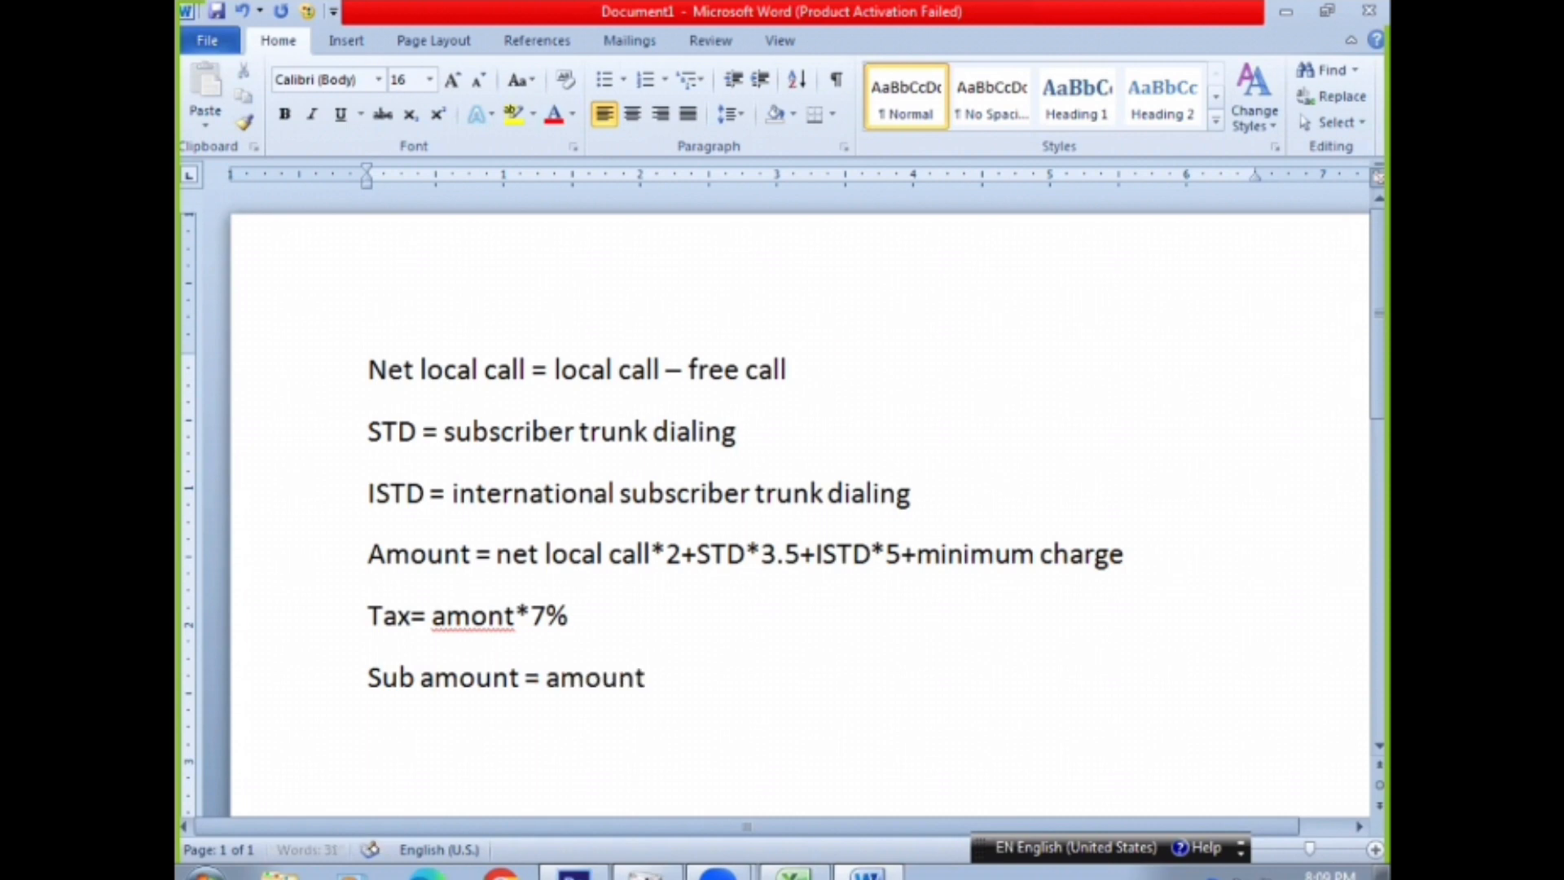
text(+tax)
key(Return)
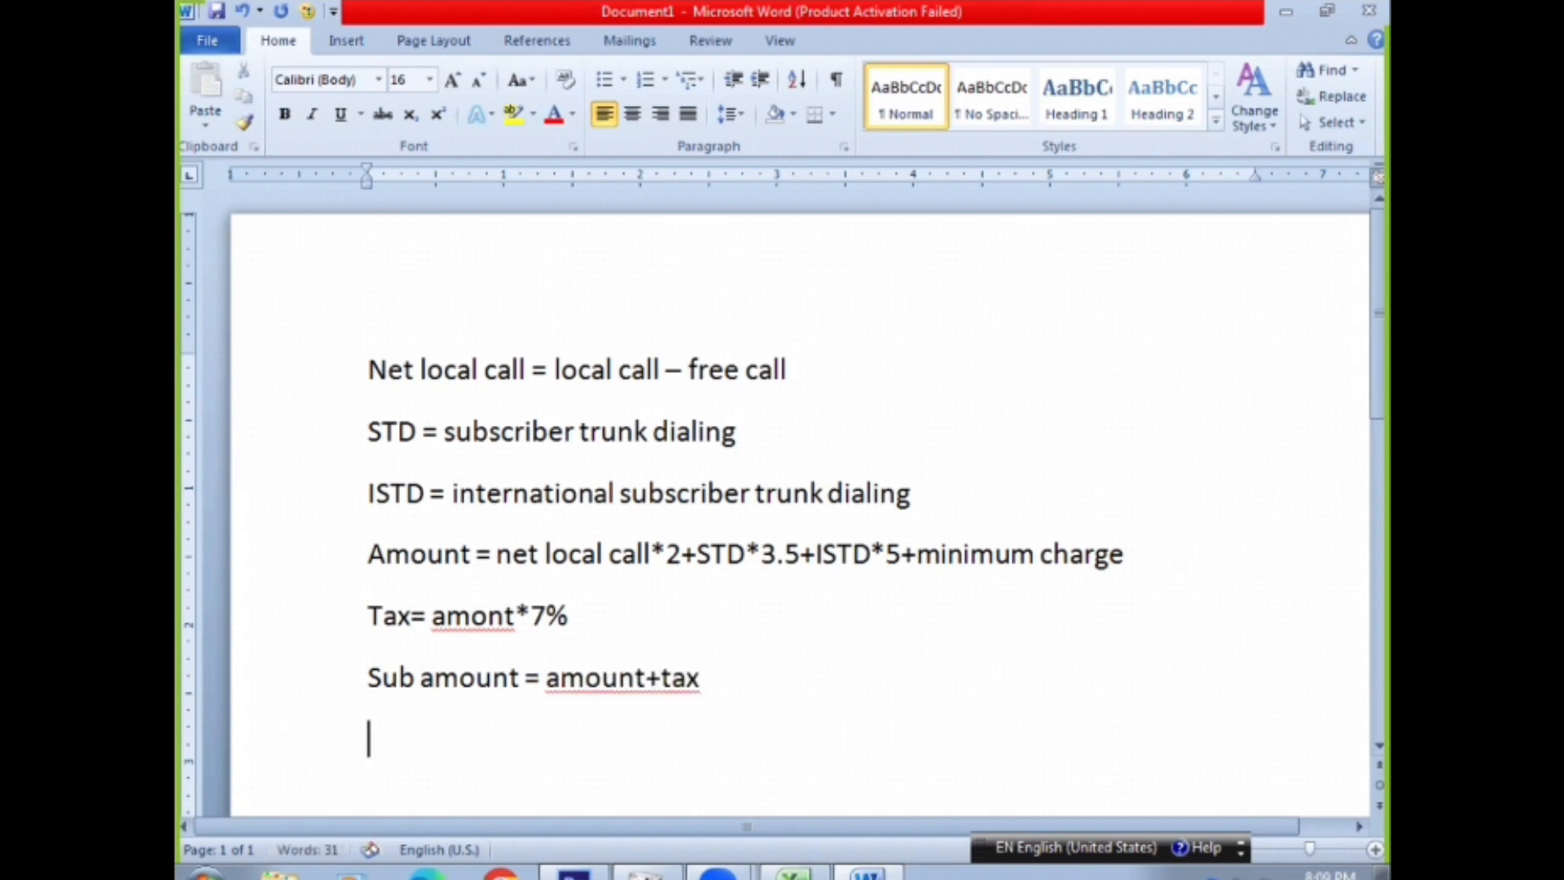
Add the note "Vat= sub amount*13%" below the sub amount note
text(vat= su)
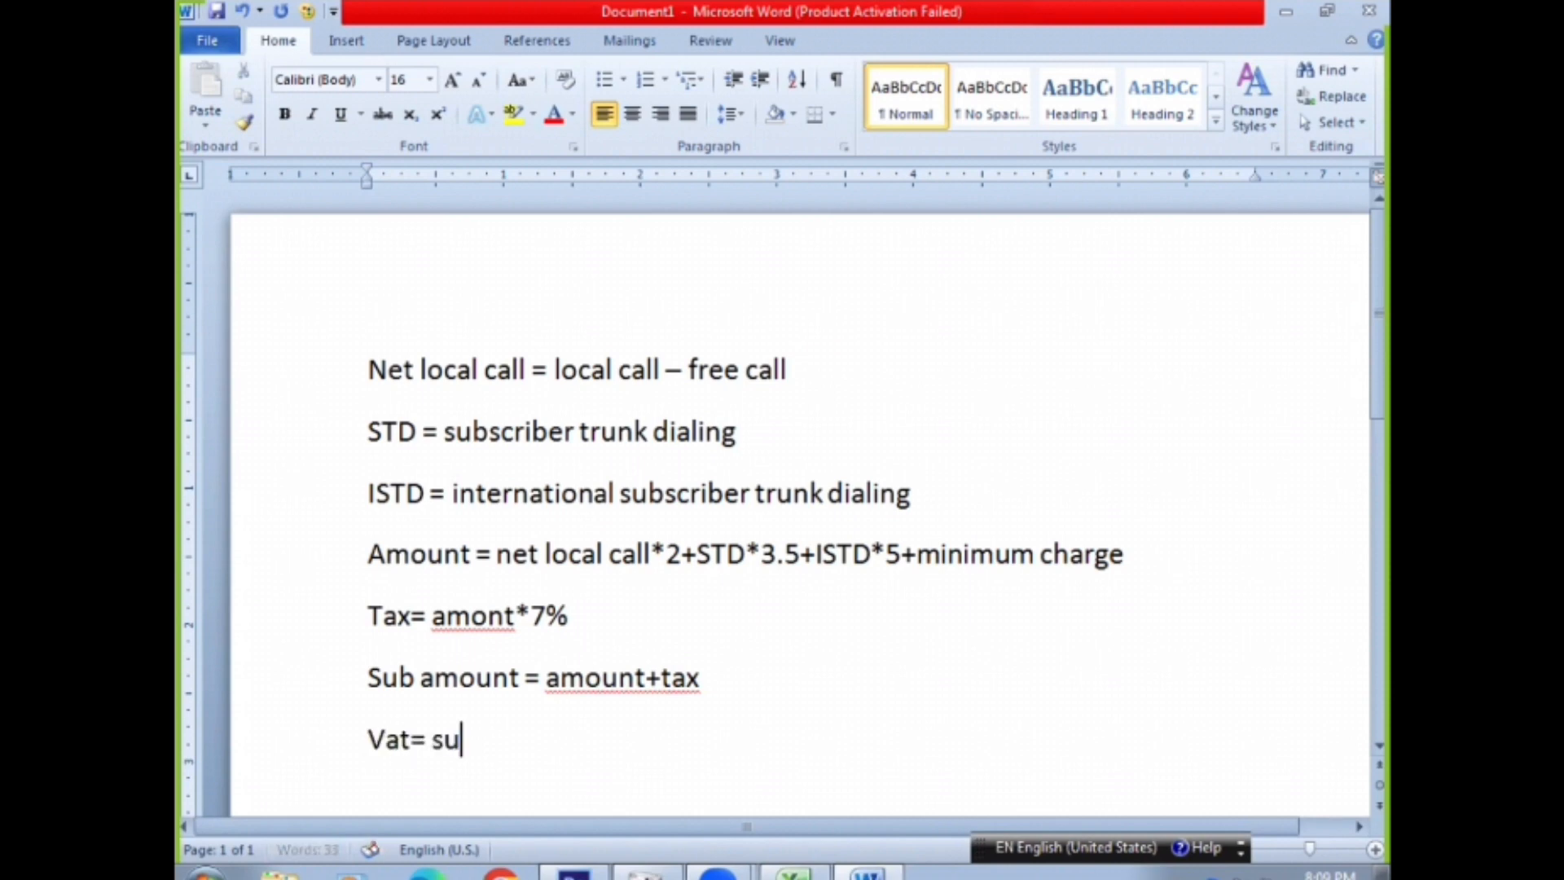
text(b amount)
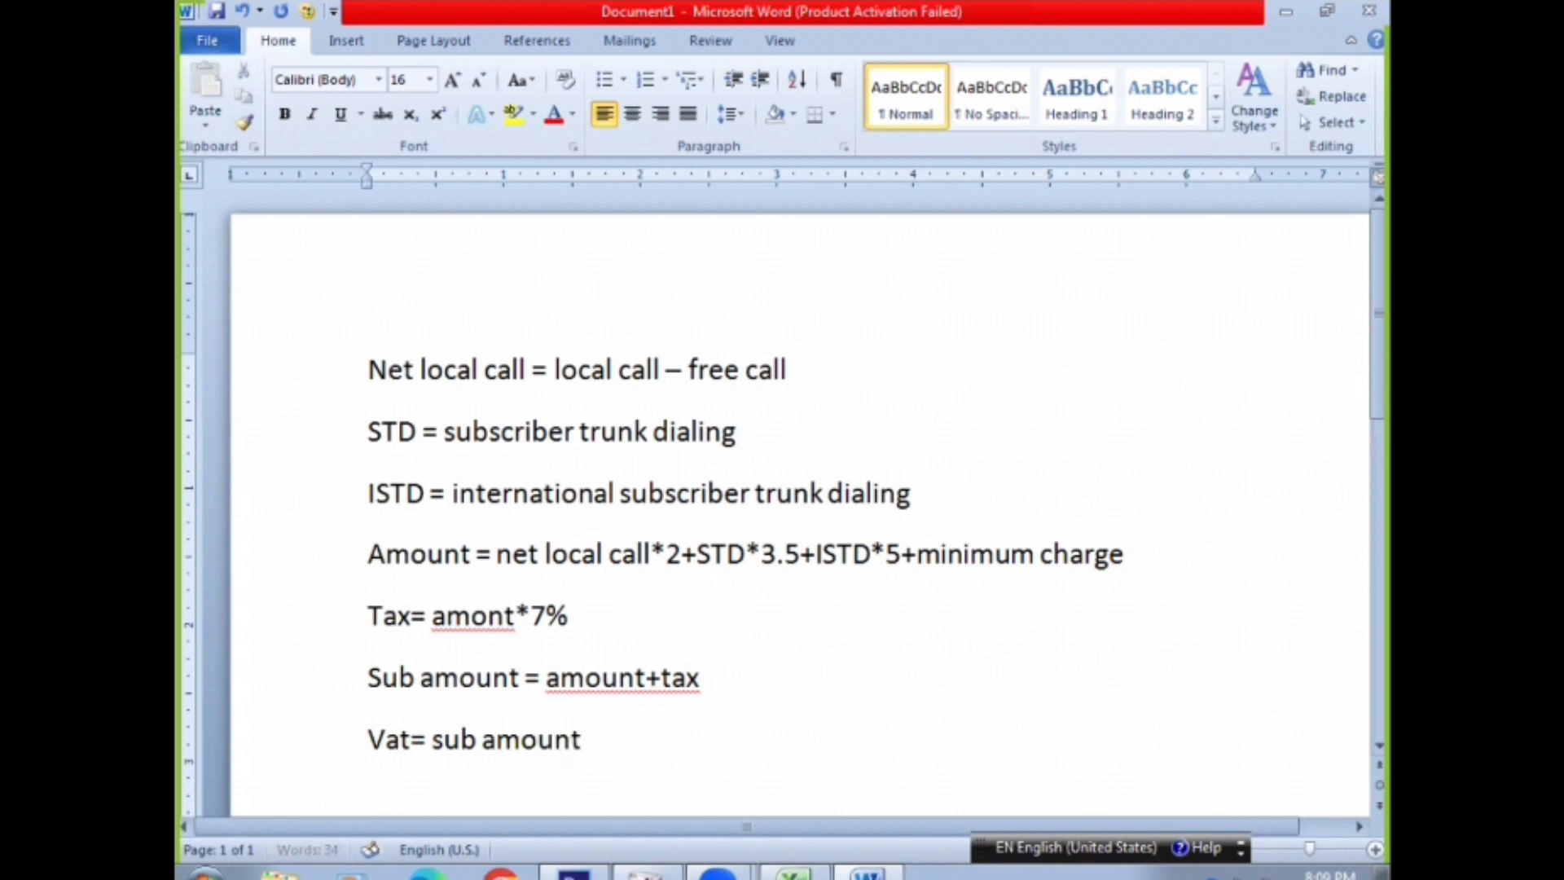
text(*13%)
key(Return)
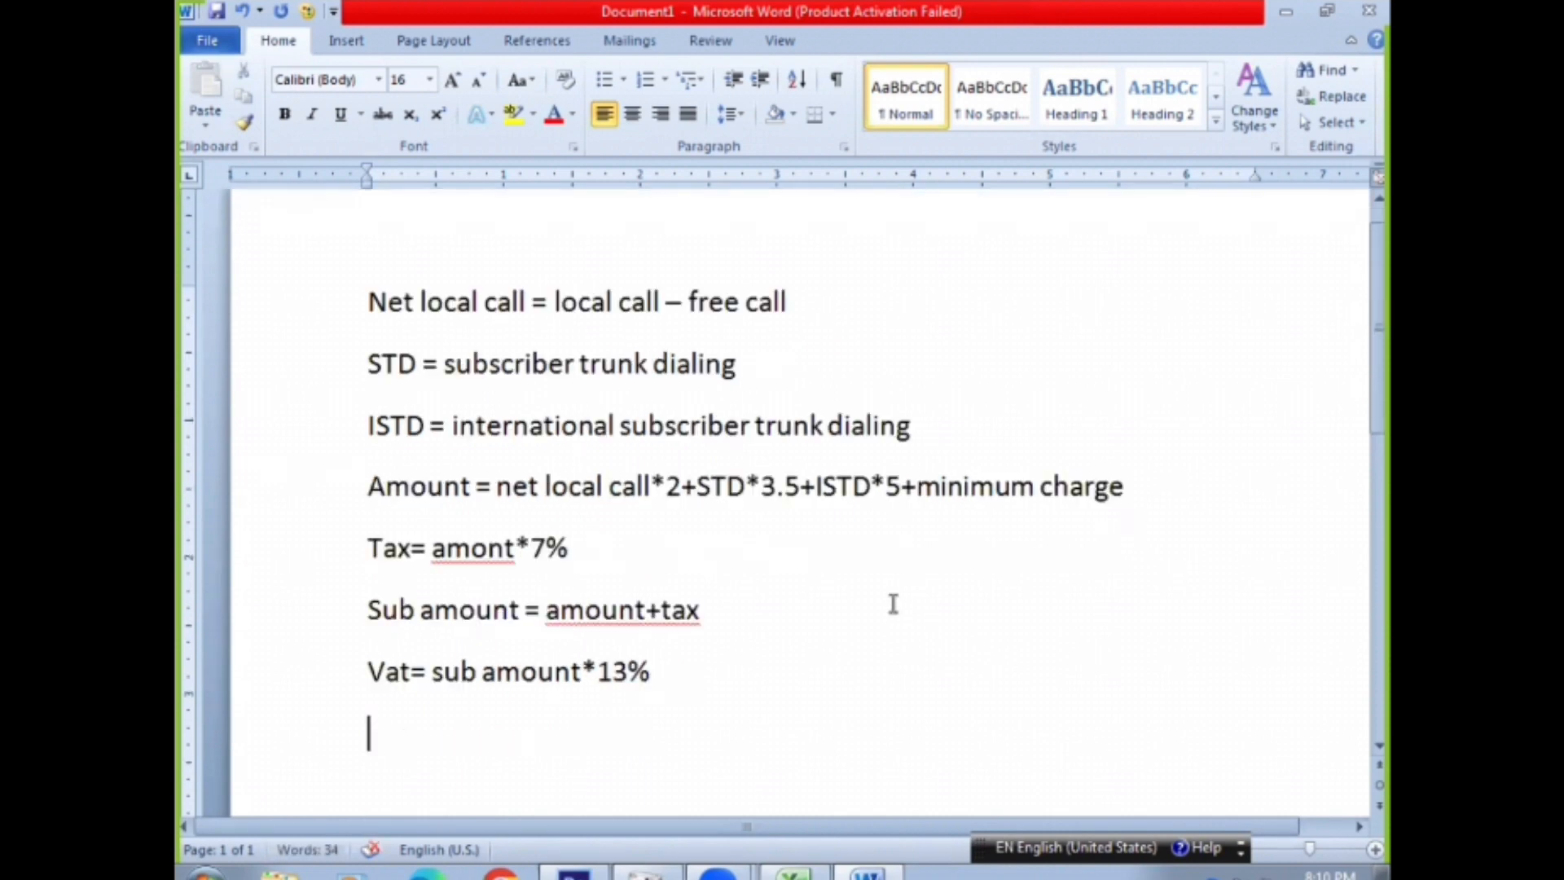
Add the note "Net amount=sub amount+vat" and select the four notes from Tax through Net amount
text(Net a)
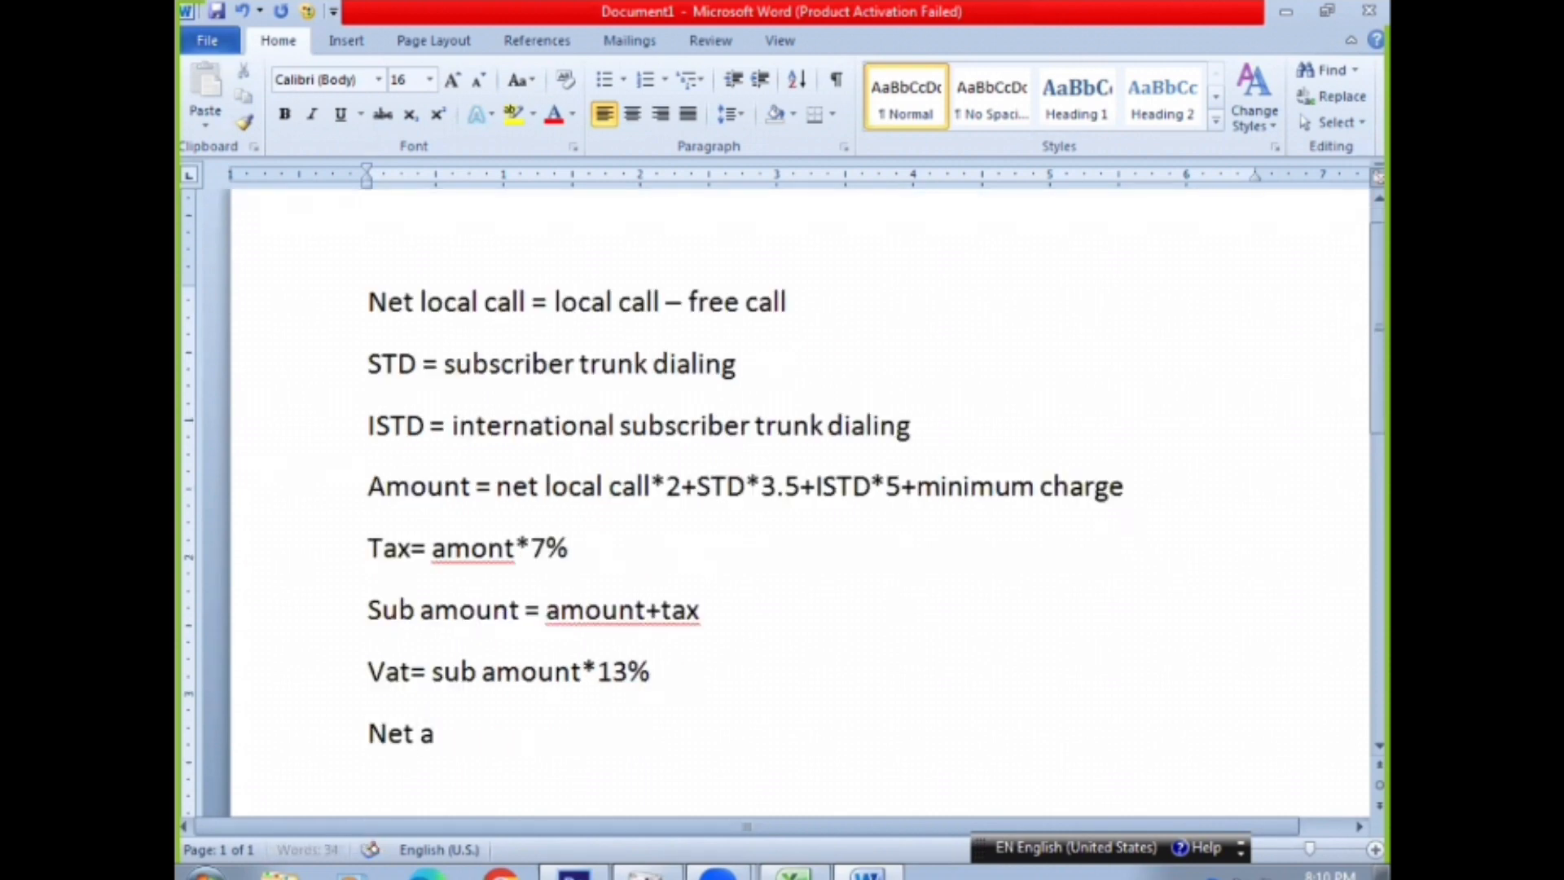
text(mount)
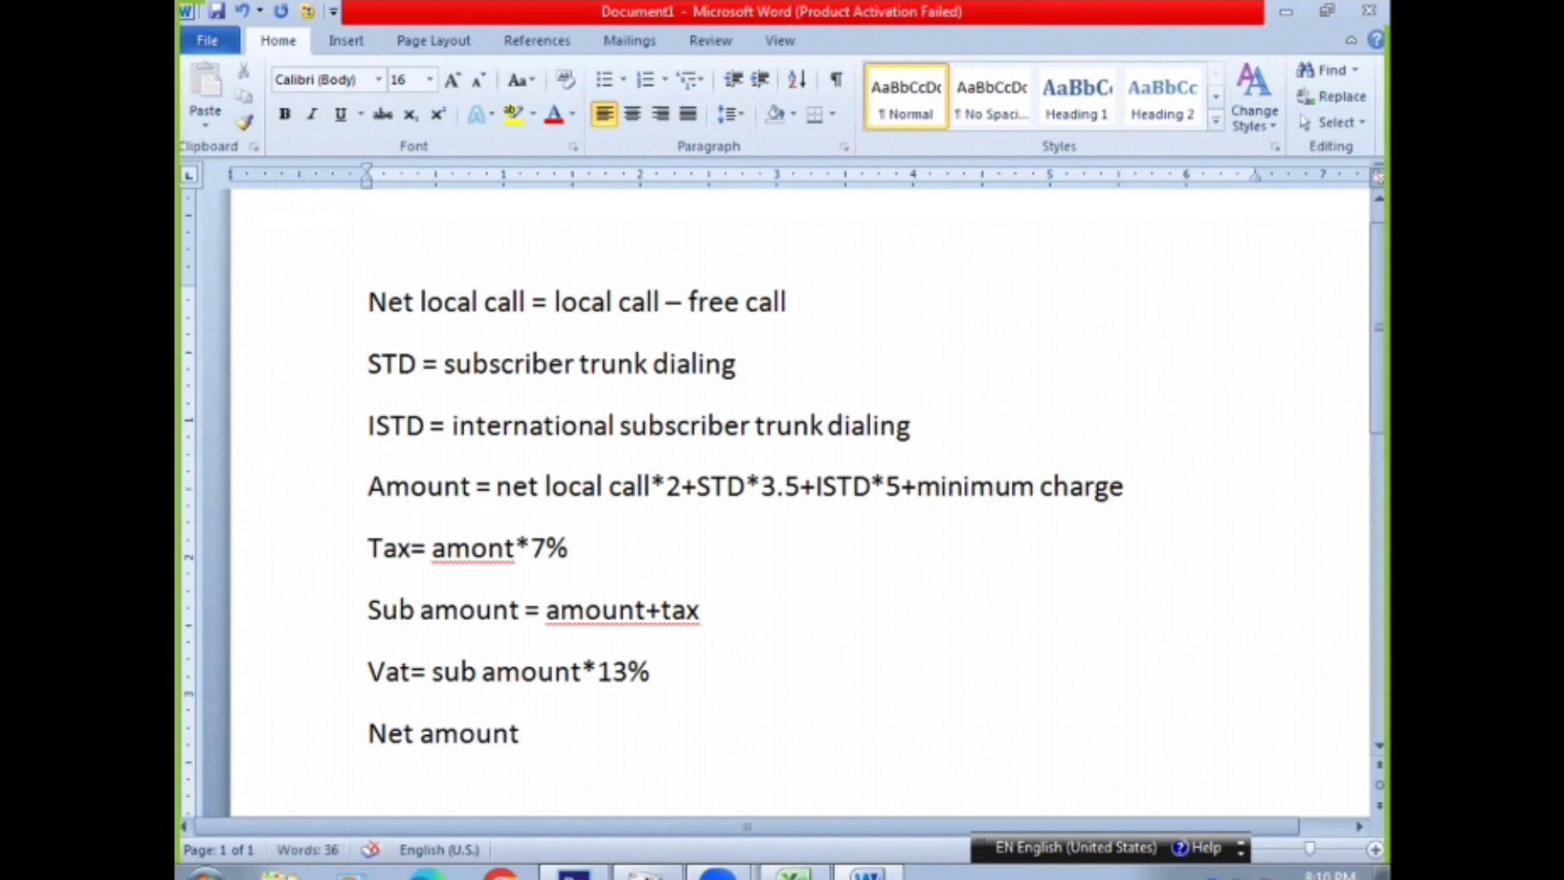
text(=sub amoun)
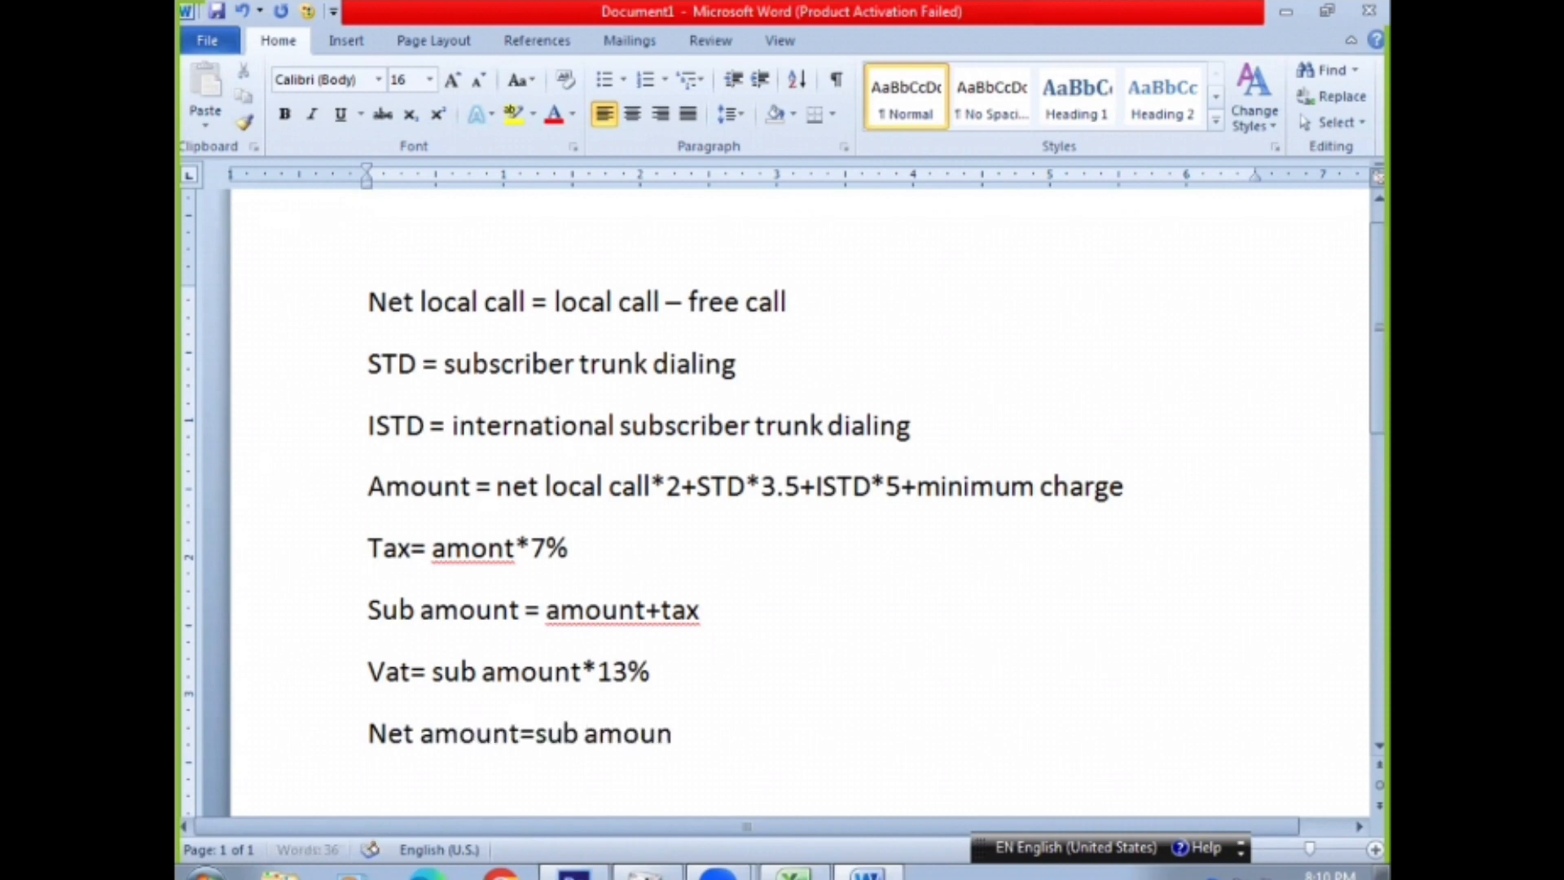
text(t+vat)
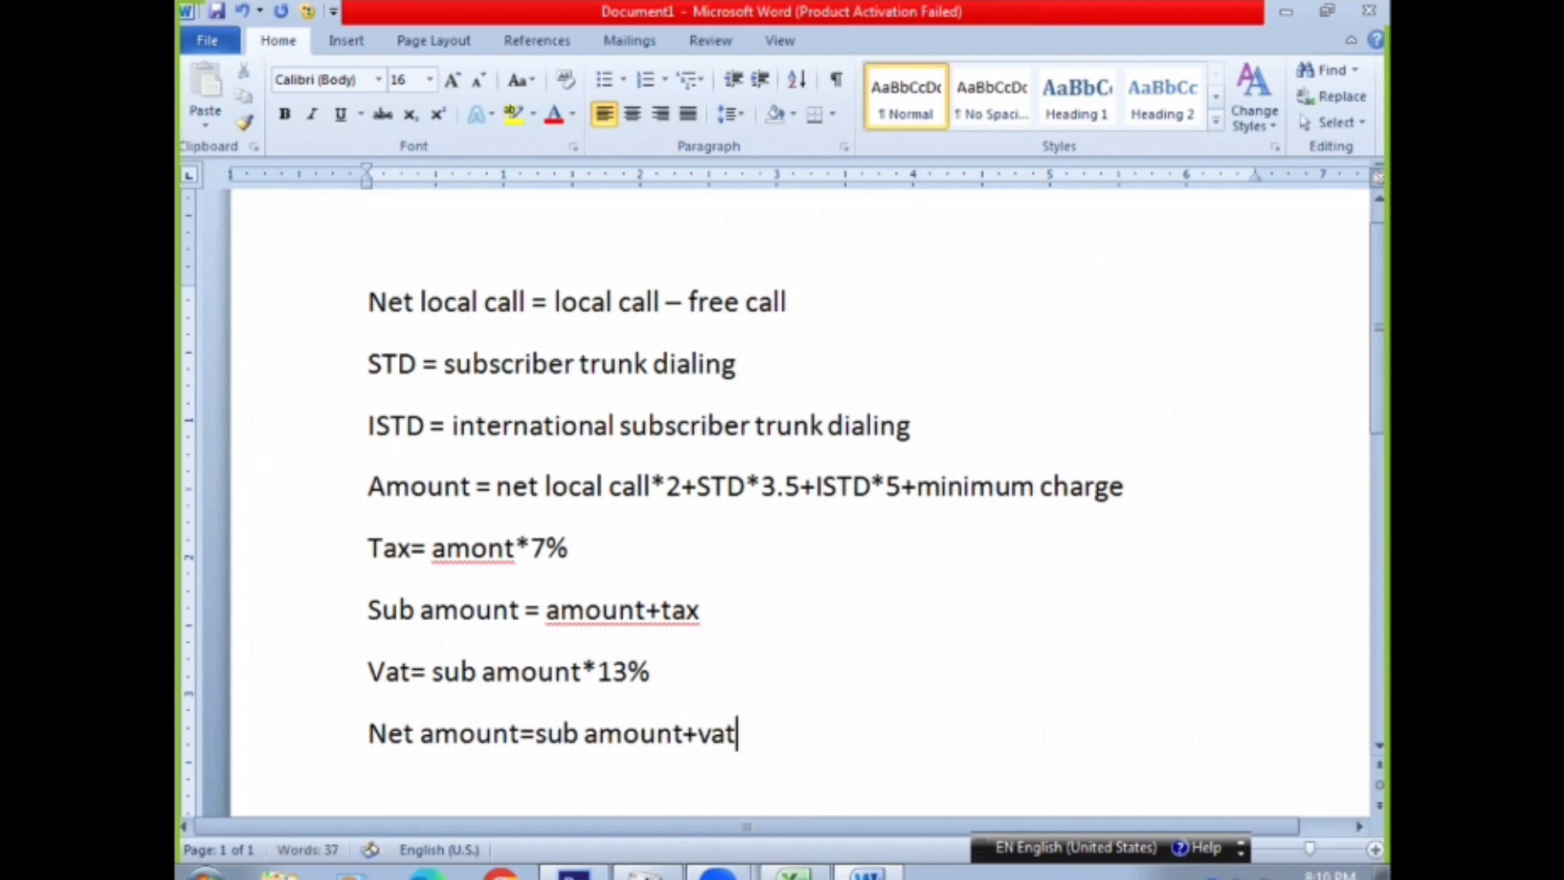
click(346, 557)
drag(345, 558, 680, 740)
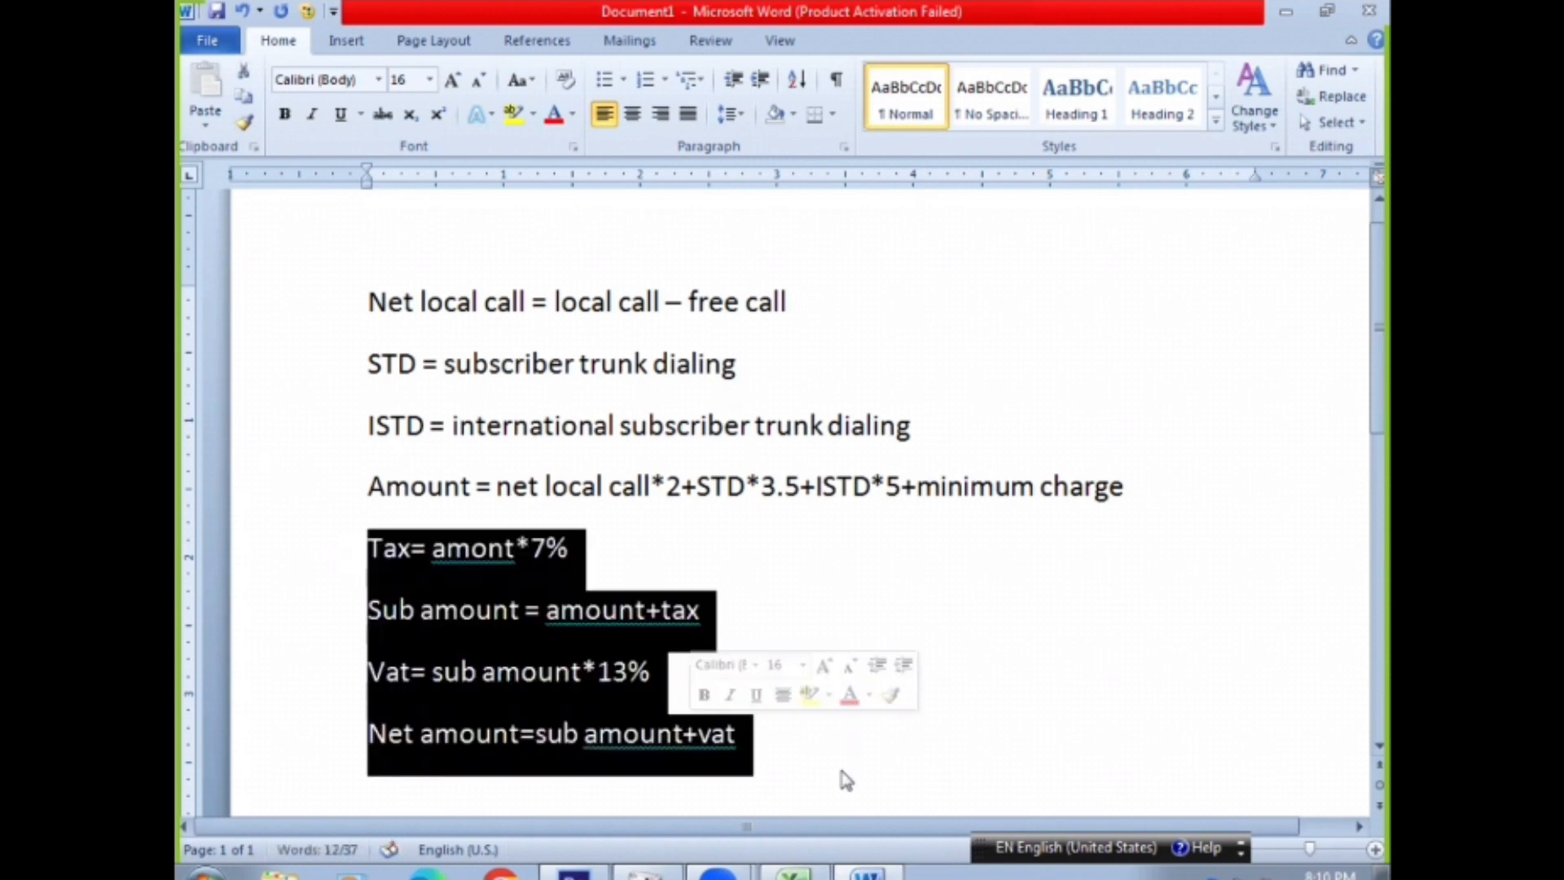
Switch to Excel, enter the tax formula =K4*7% in L4 and widen the tax column slightly
click(792, 873)
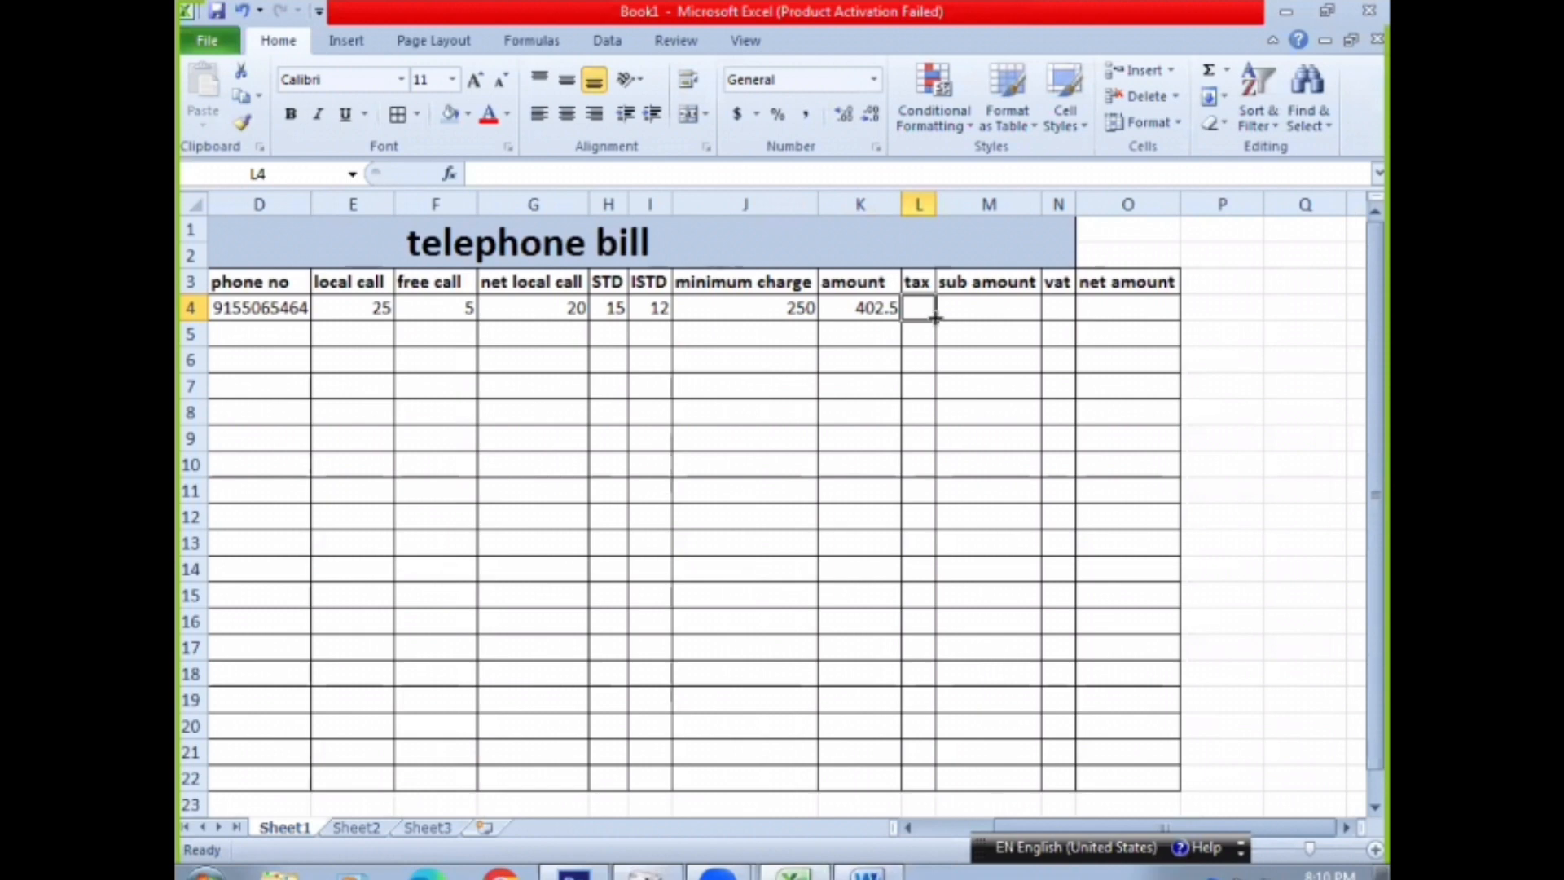
text(=)
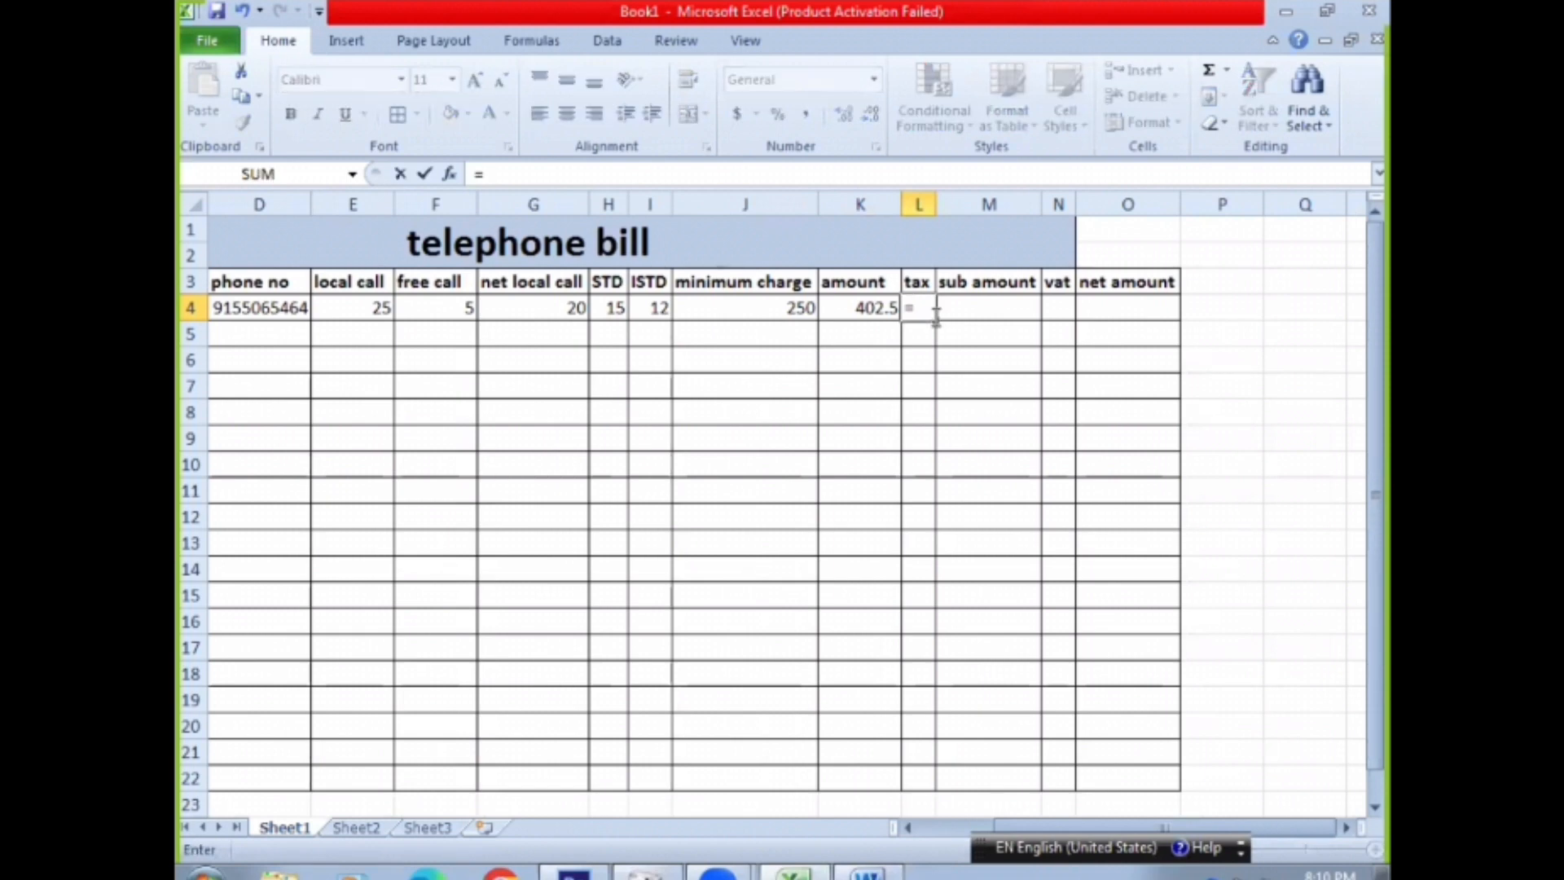
click(862, 309)
text(*)
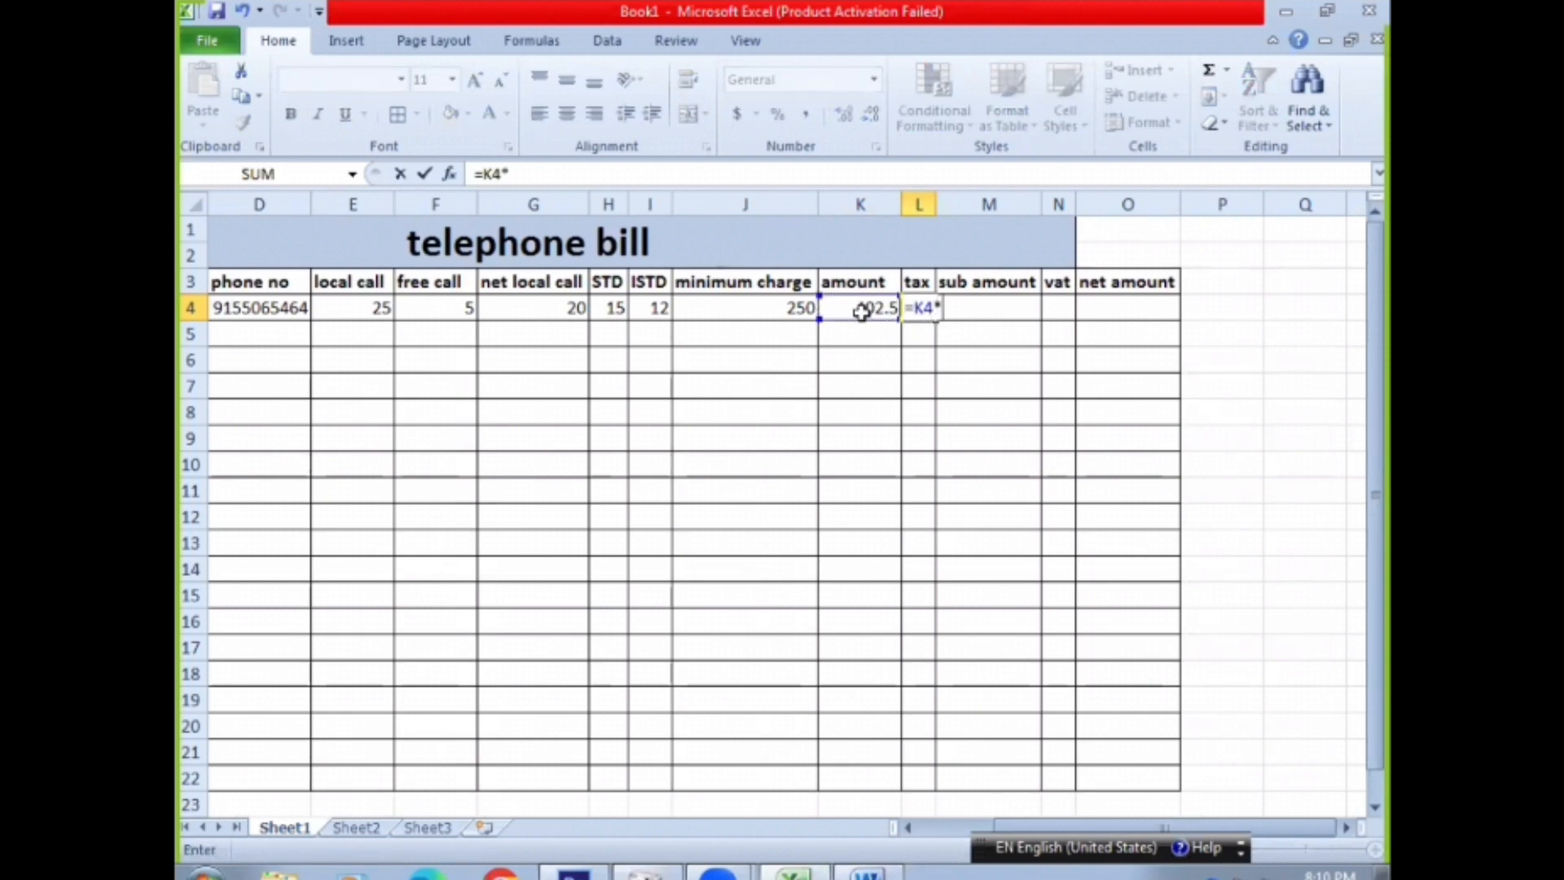
text(7%)
key(Return)
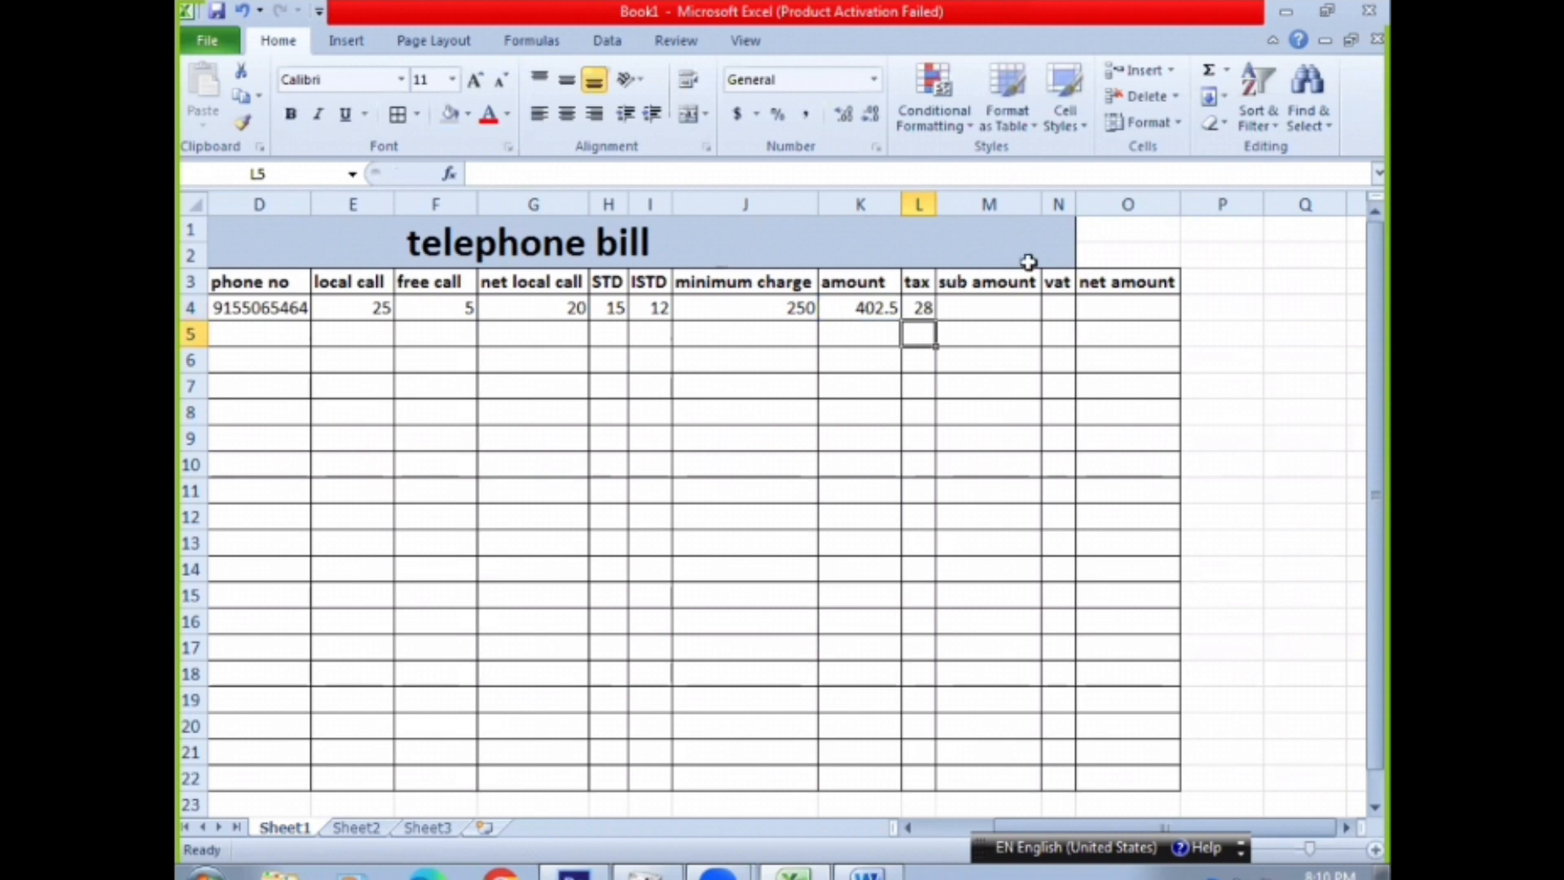
drag(932, 200, 941, 200)
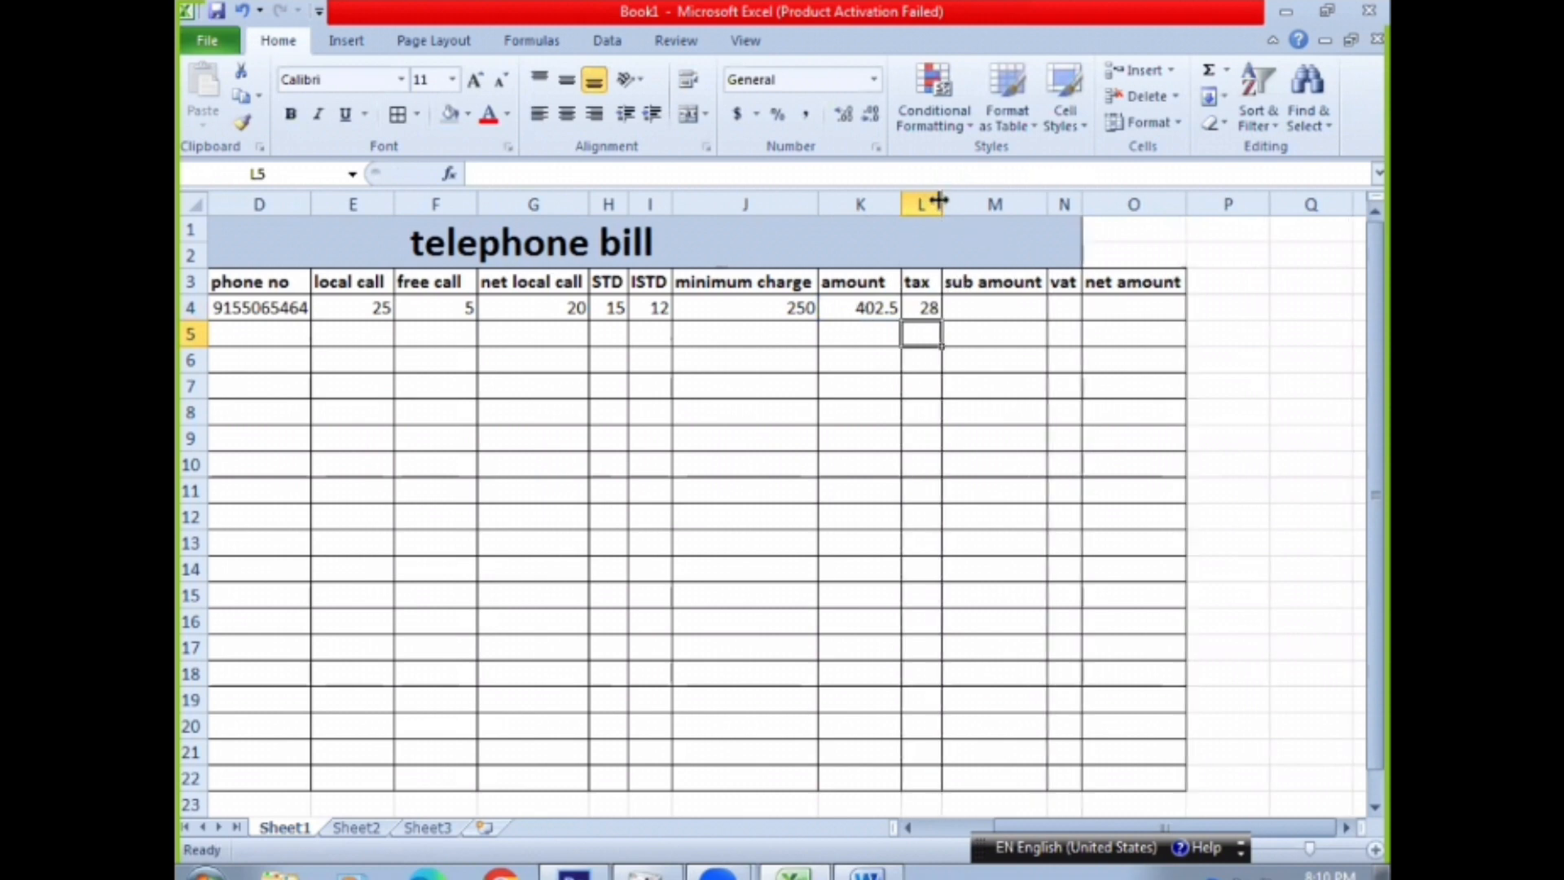
Calculate the sub amount in M4 with the formula =K4+L4
click(982, 306)
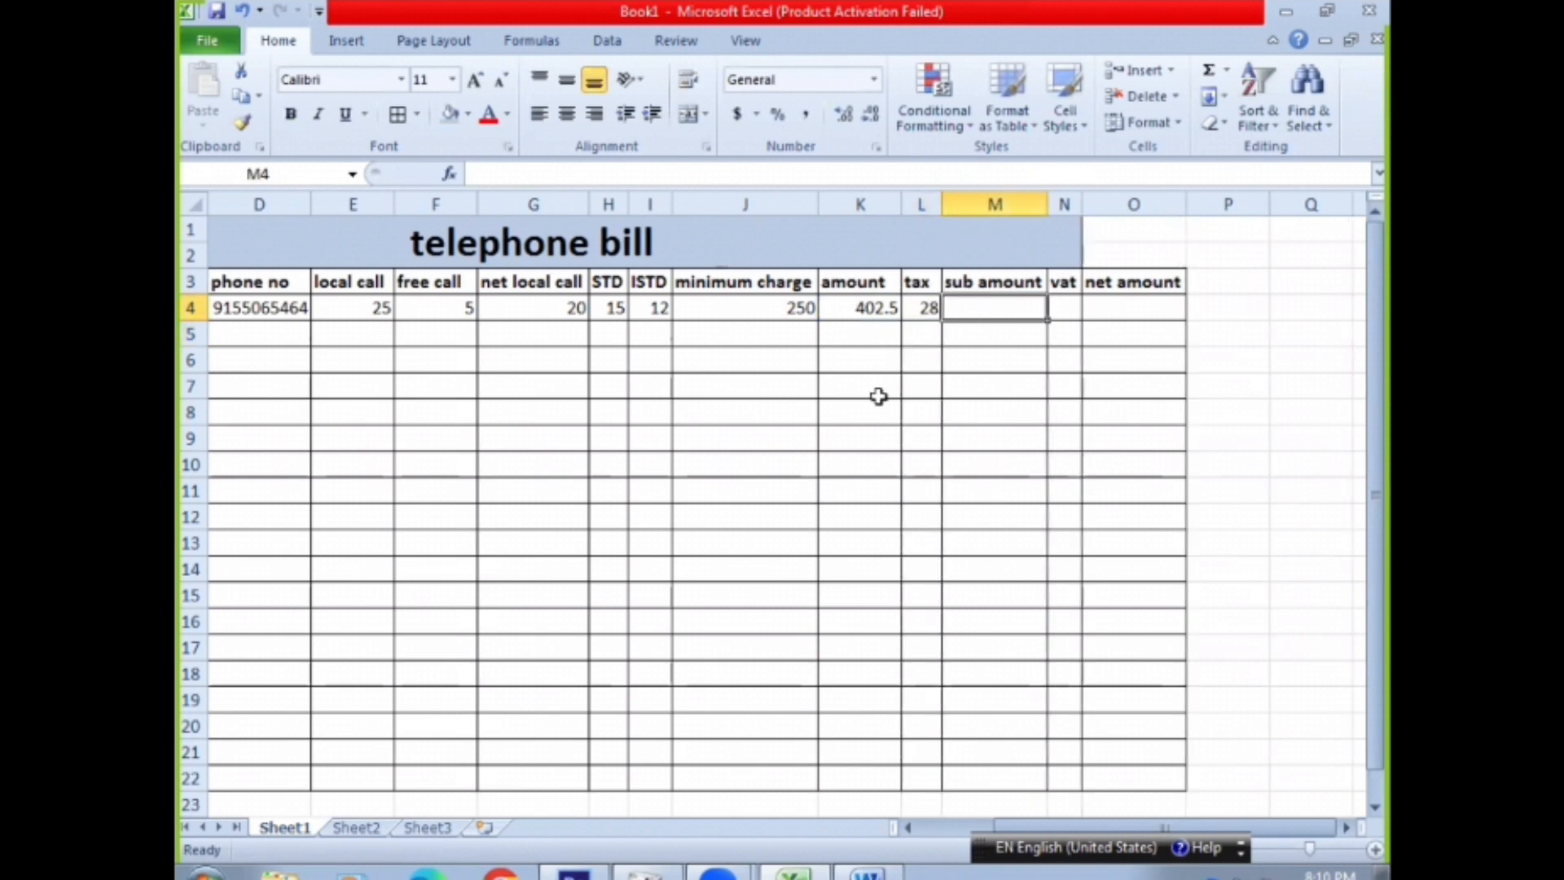
text(=)
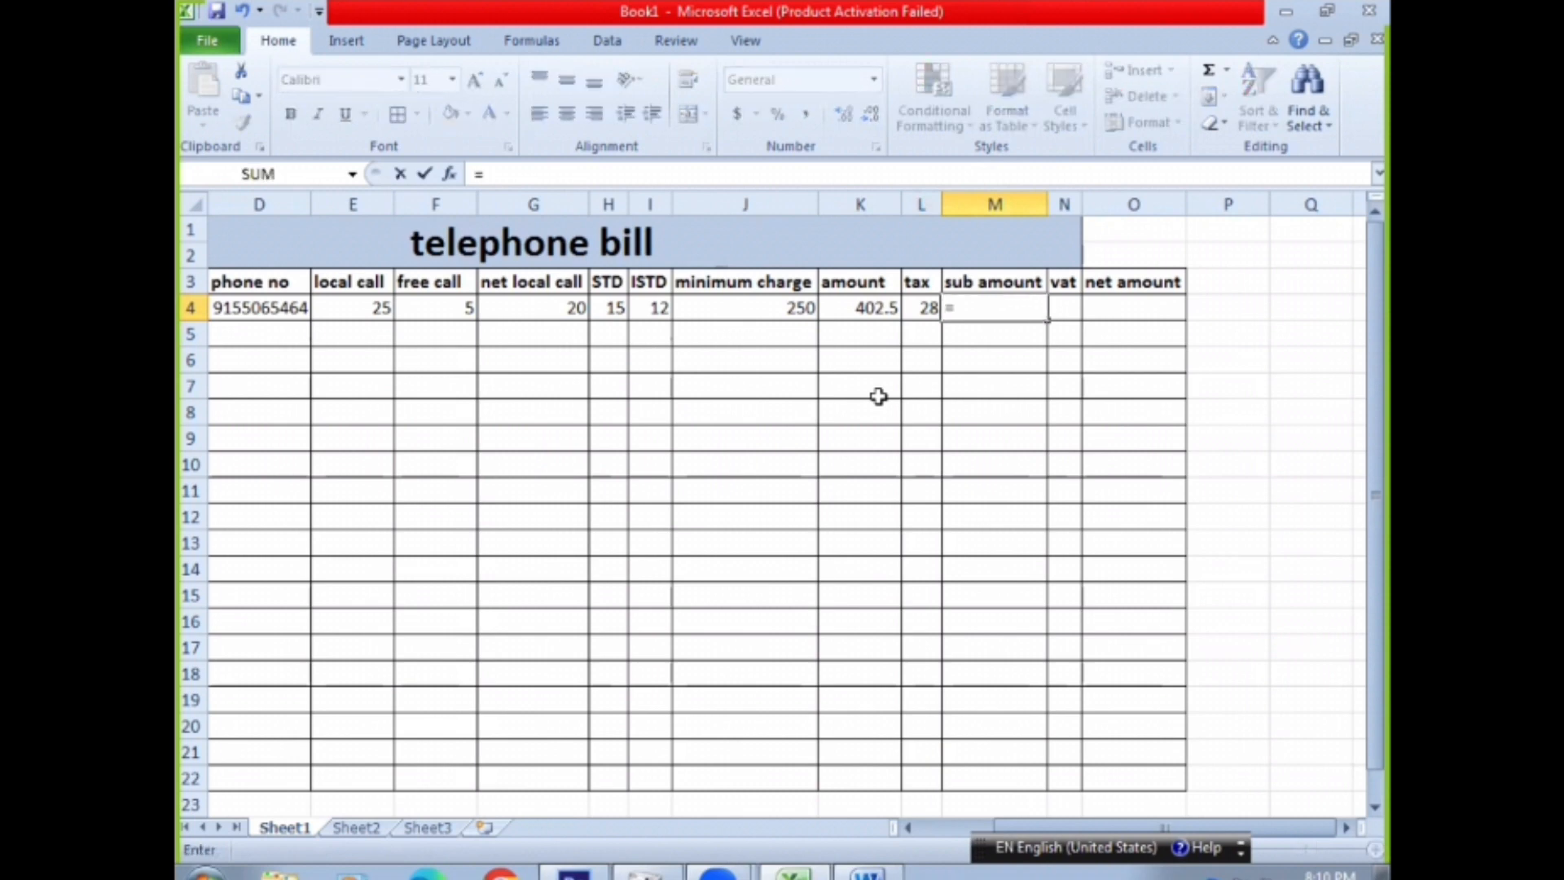
click(867, 310)
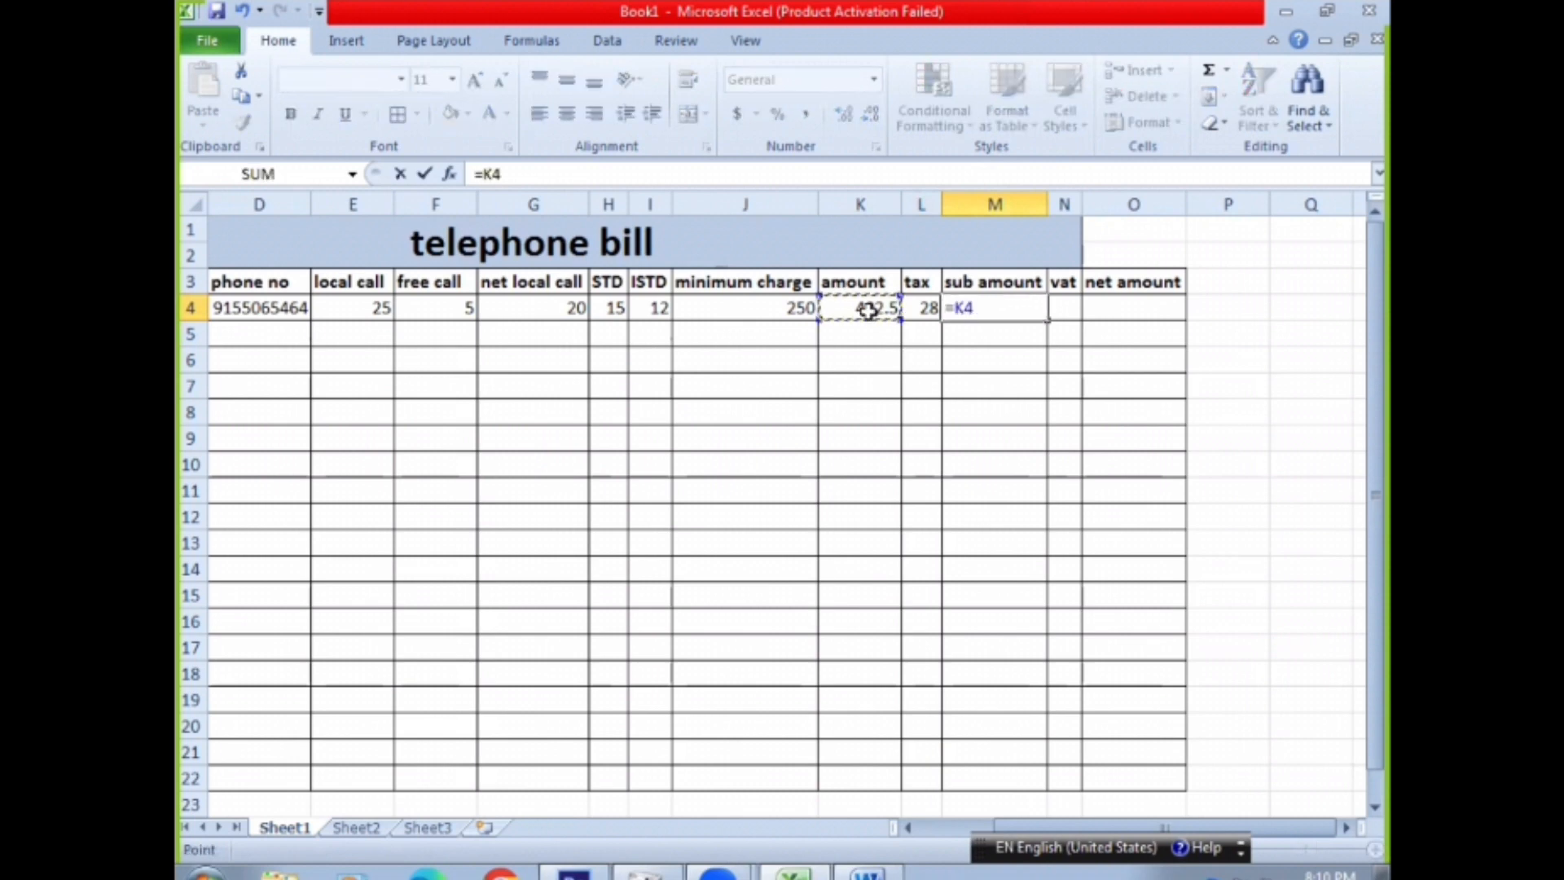
text(+)
click(920, 312)
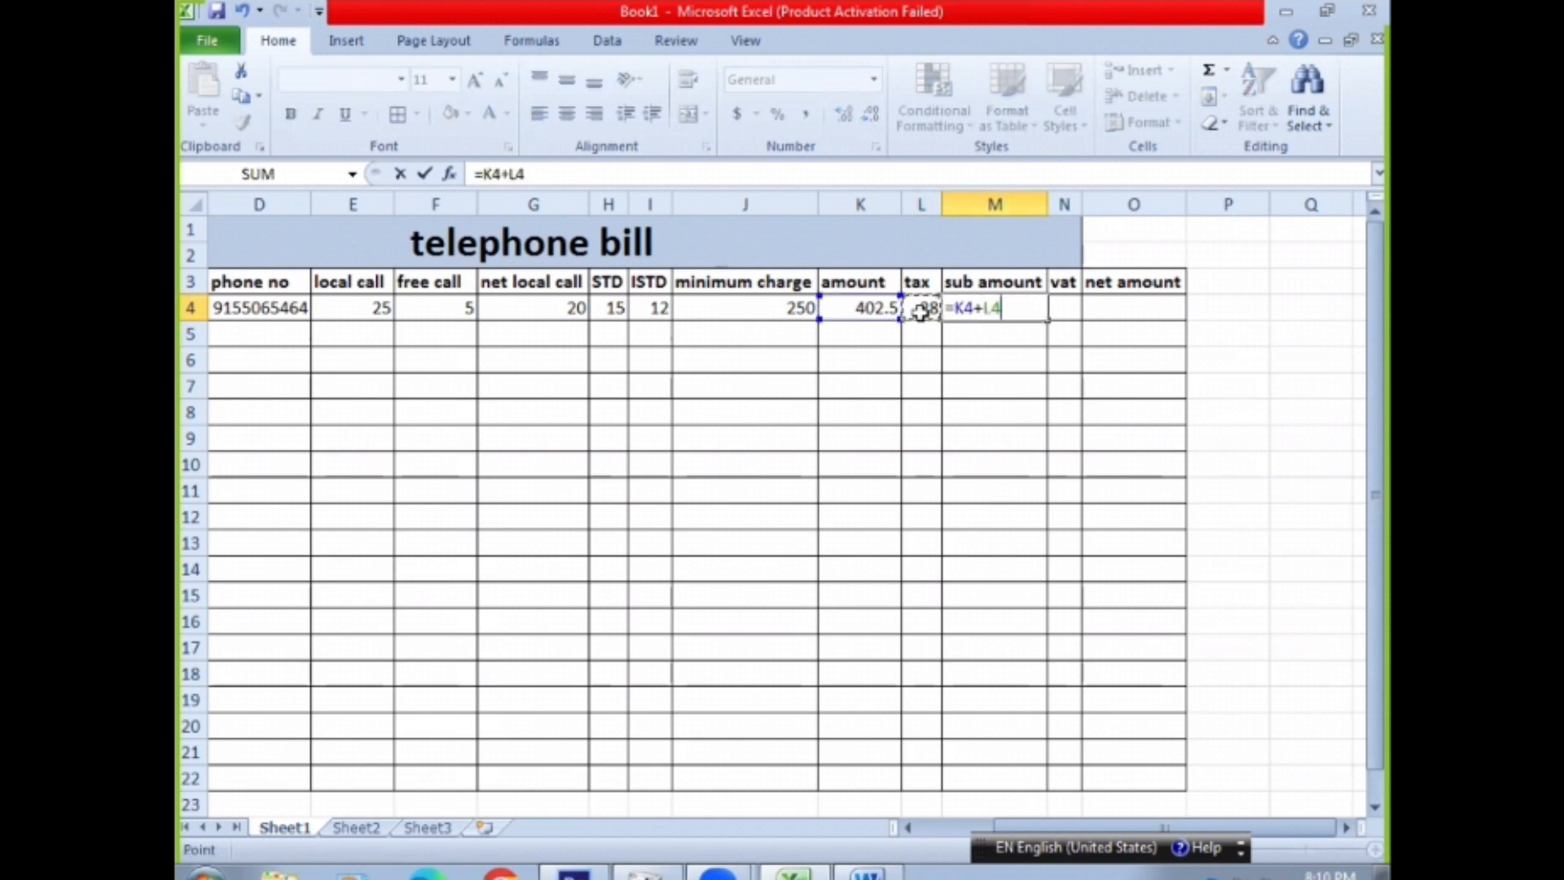
key(Return)
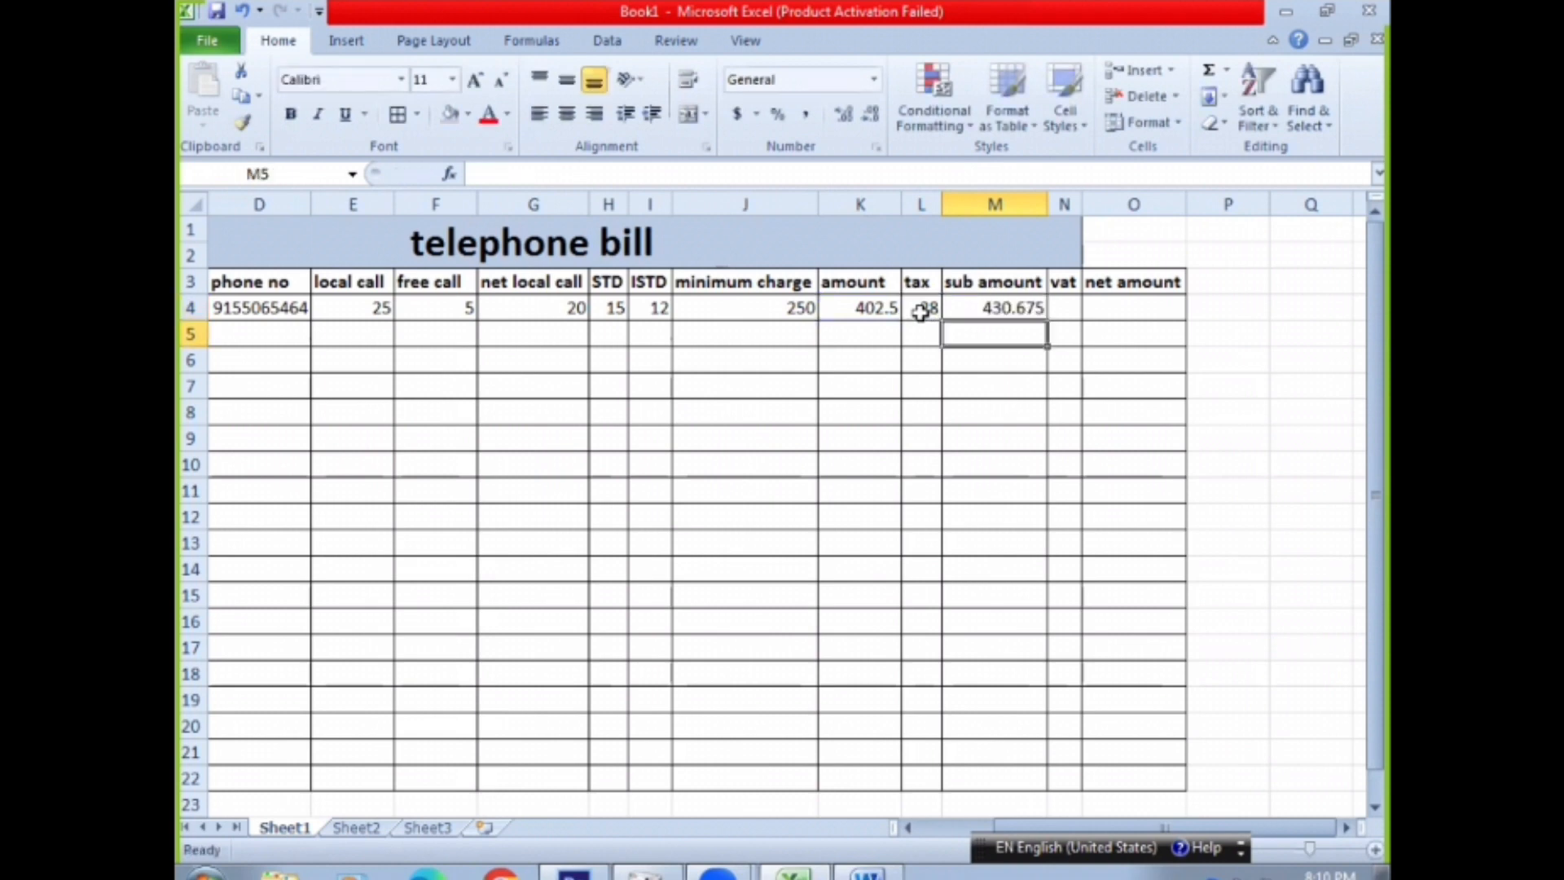
Calculate the VAT in N4 with the formula =M4*13%
click(1058, 307)
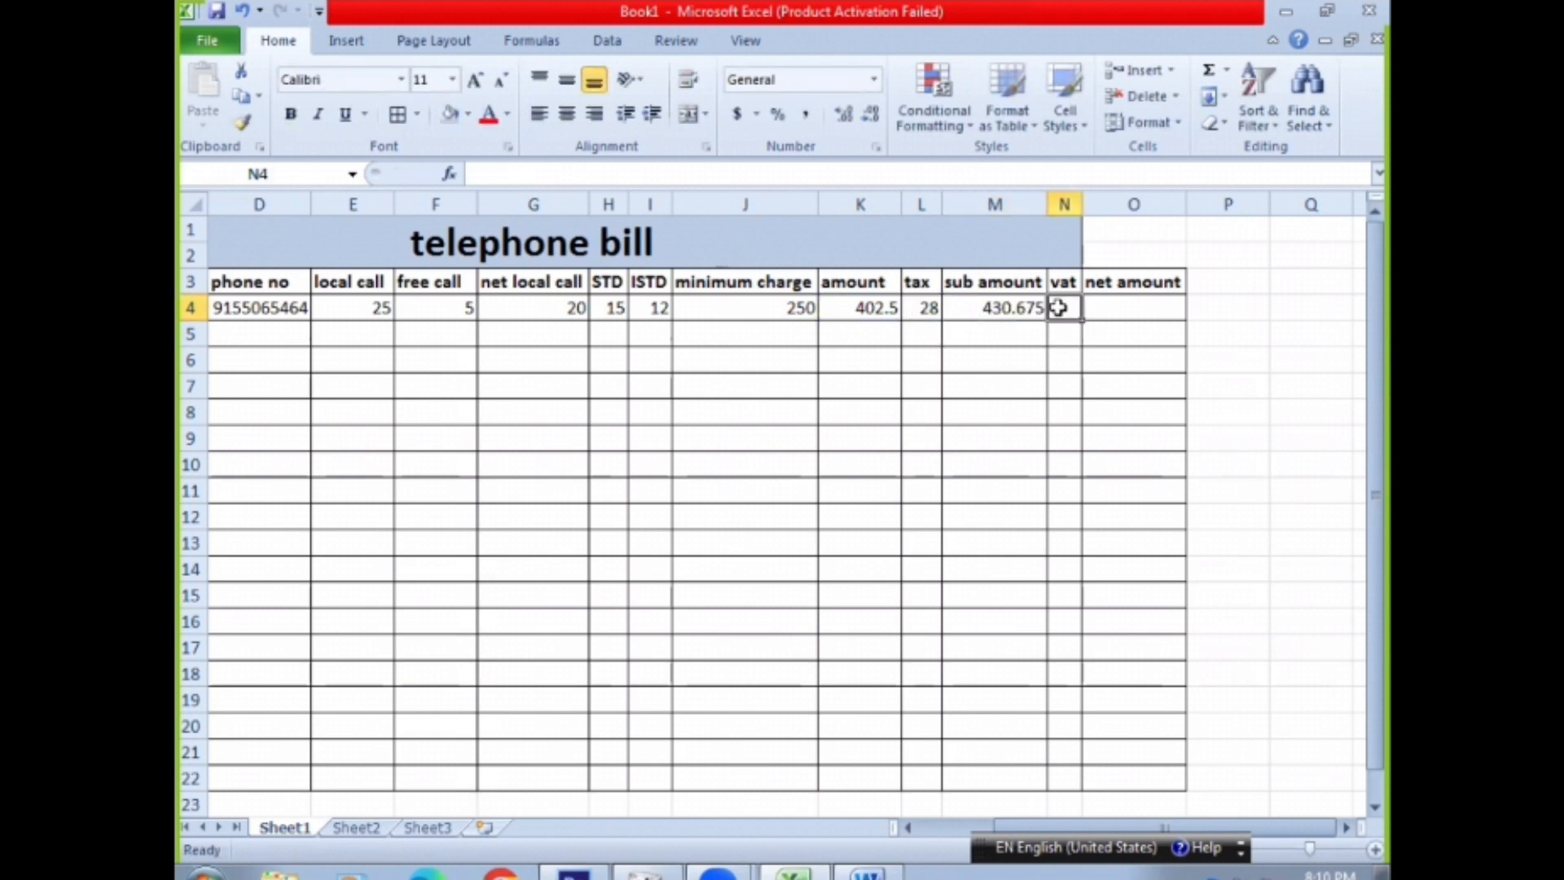
text(=)
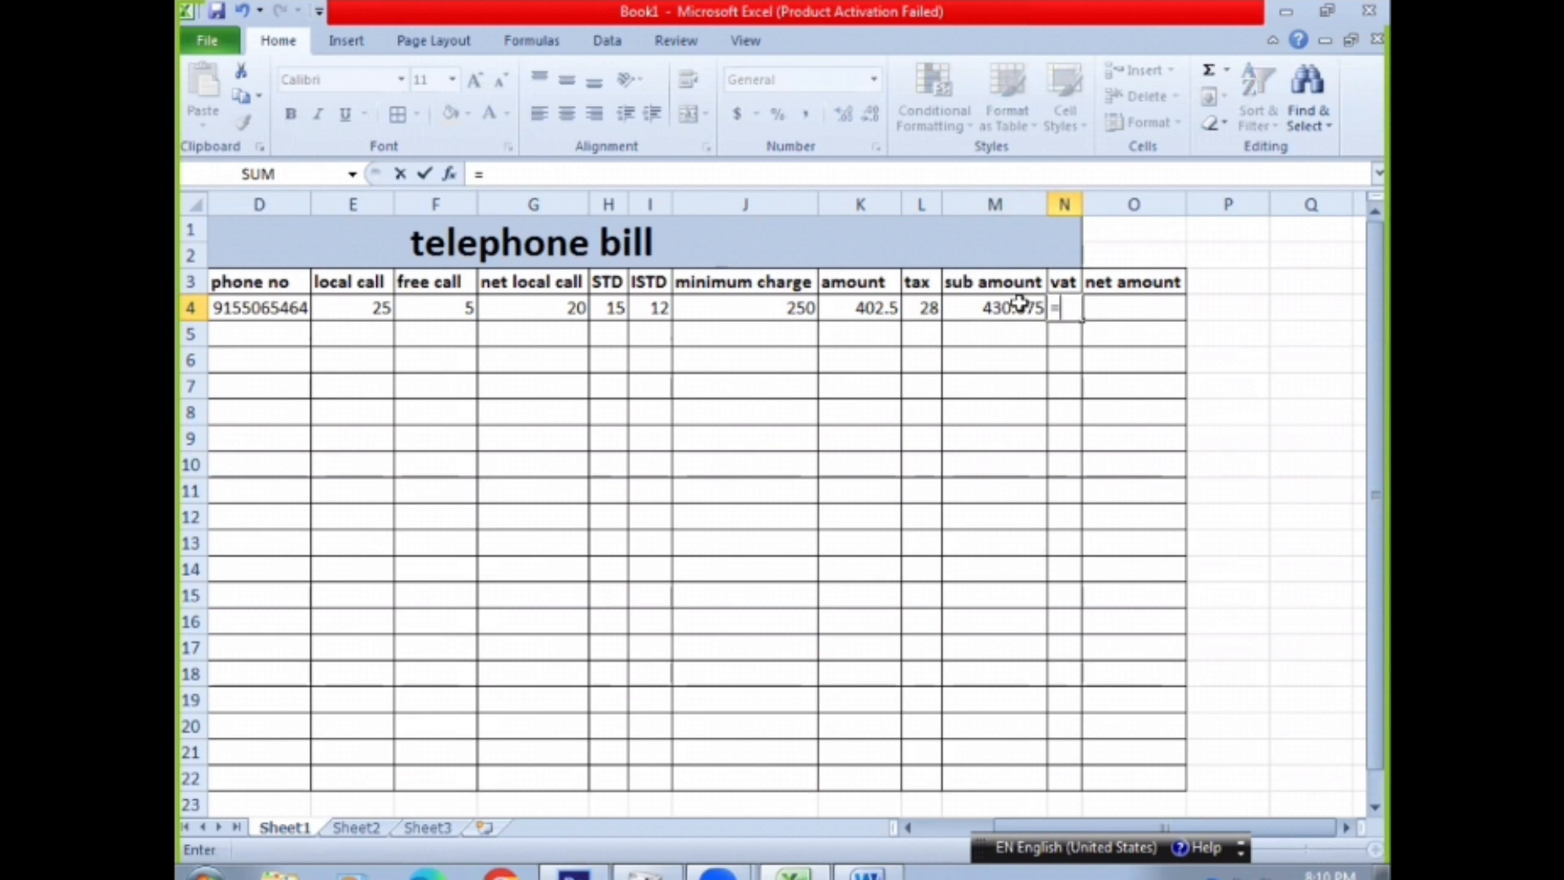
click(1019, 305)
text(*)
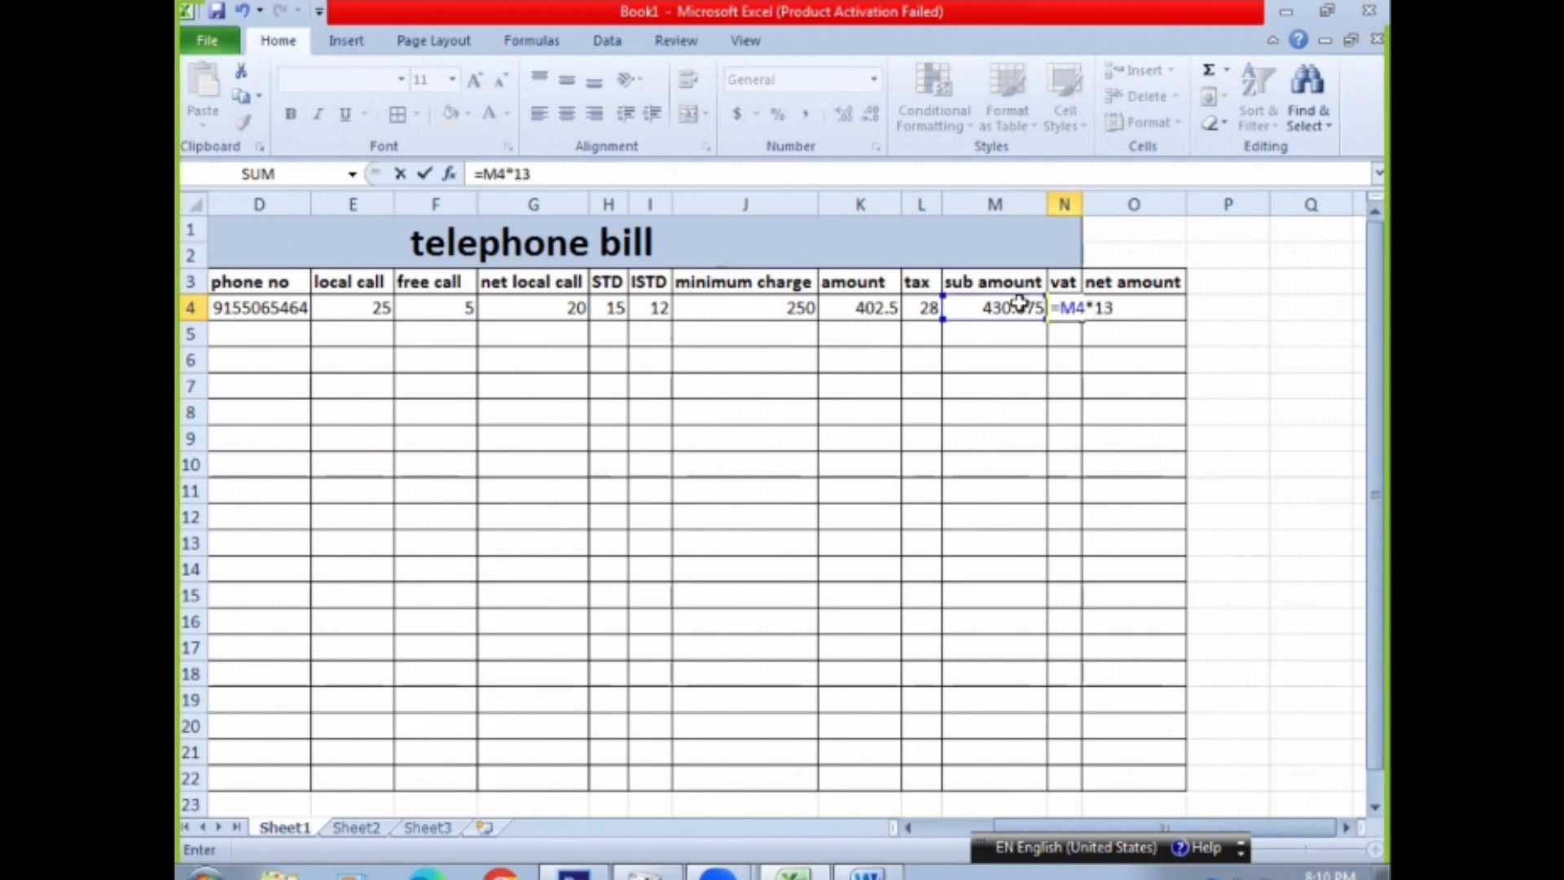
key(Return)
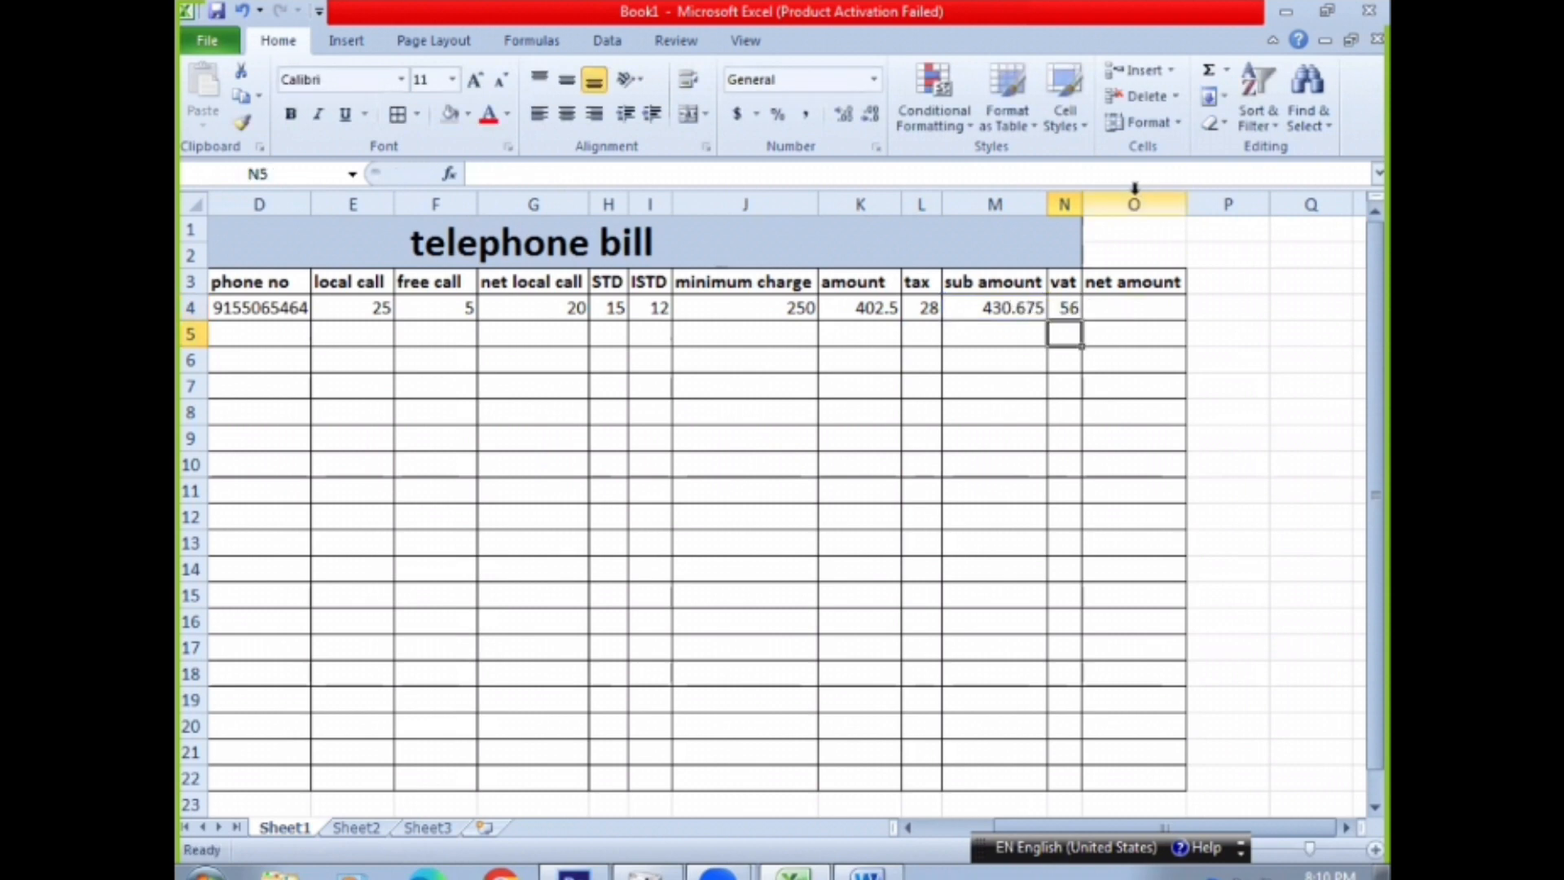
Calculate the net amount in O4 with the formula =M4+N4
click(1130, 299)
text(=)
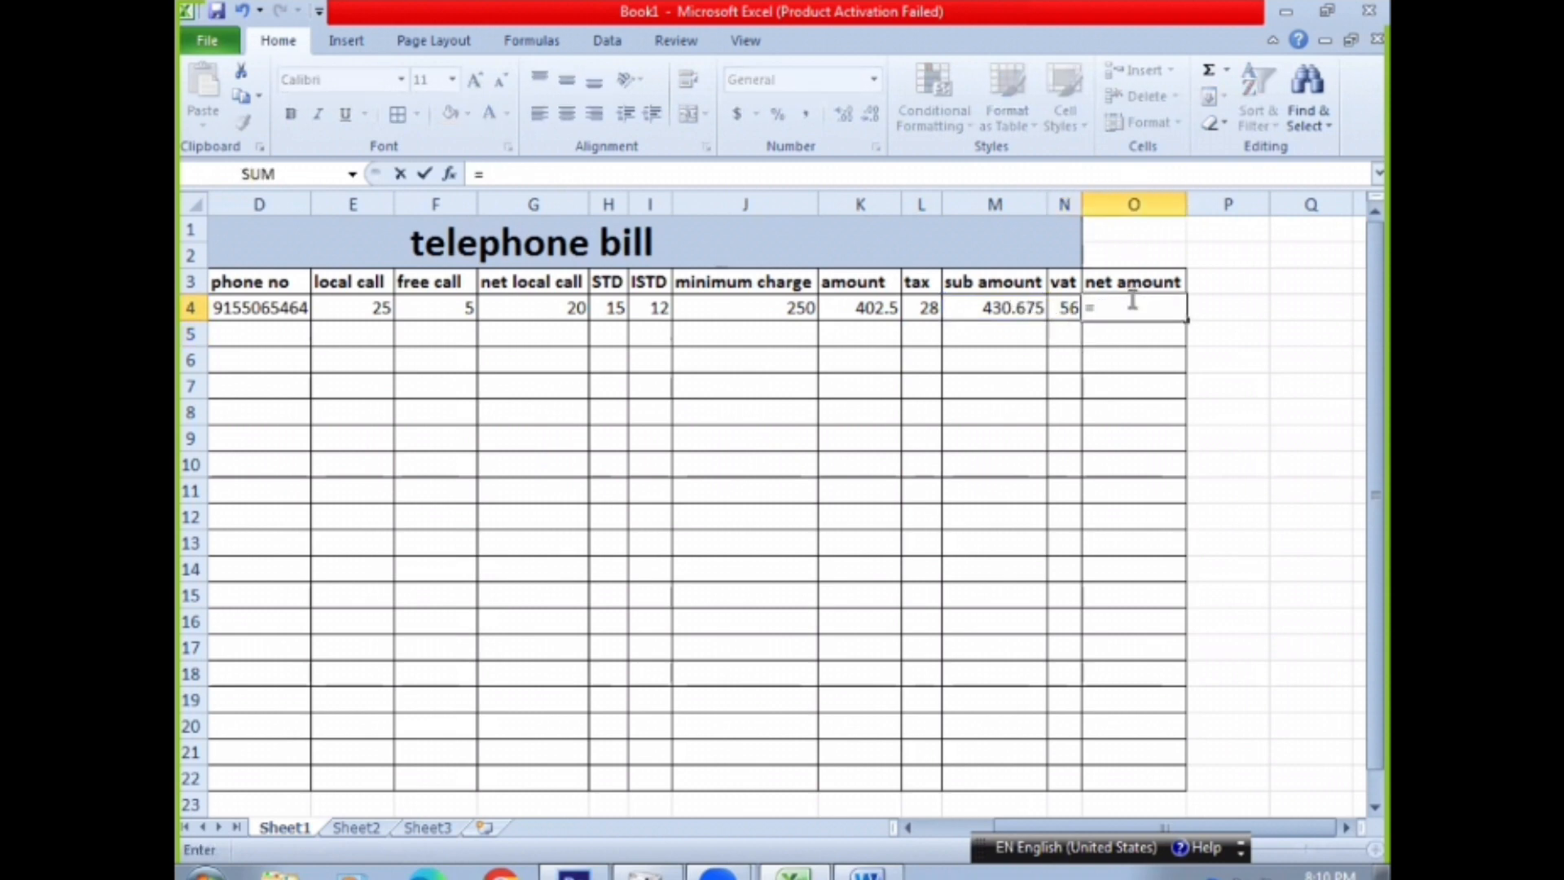
click(1004, 307)
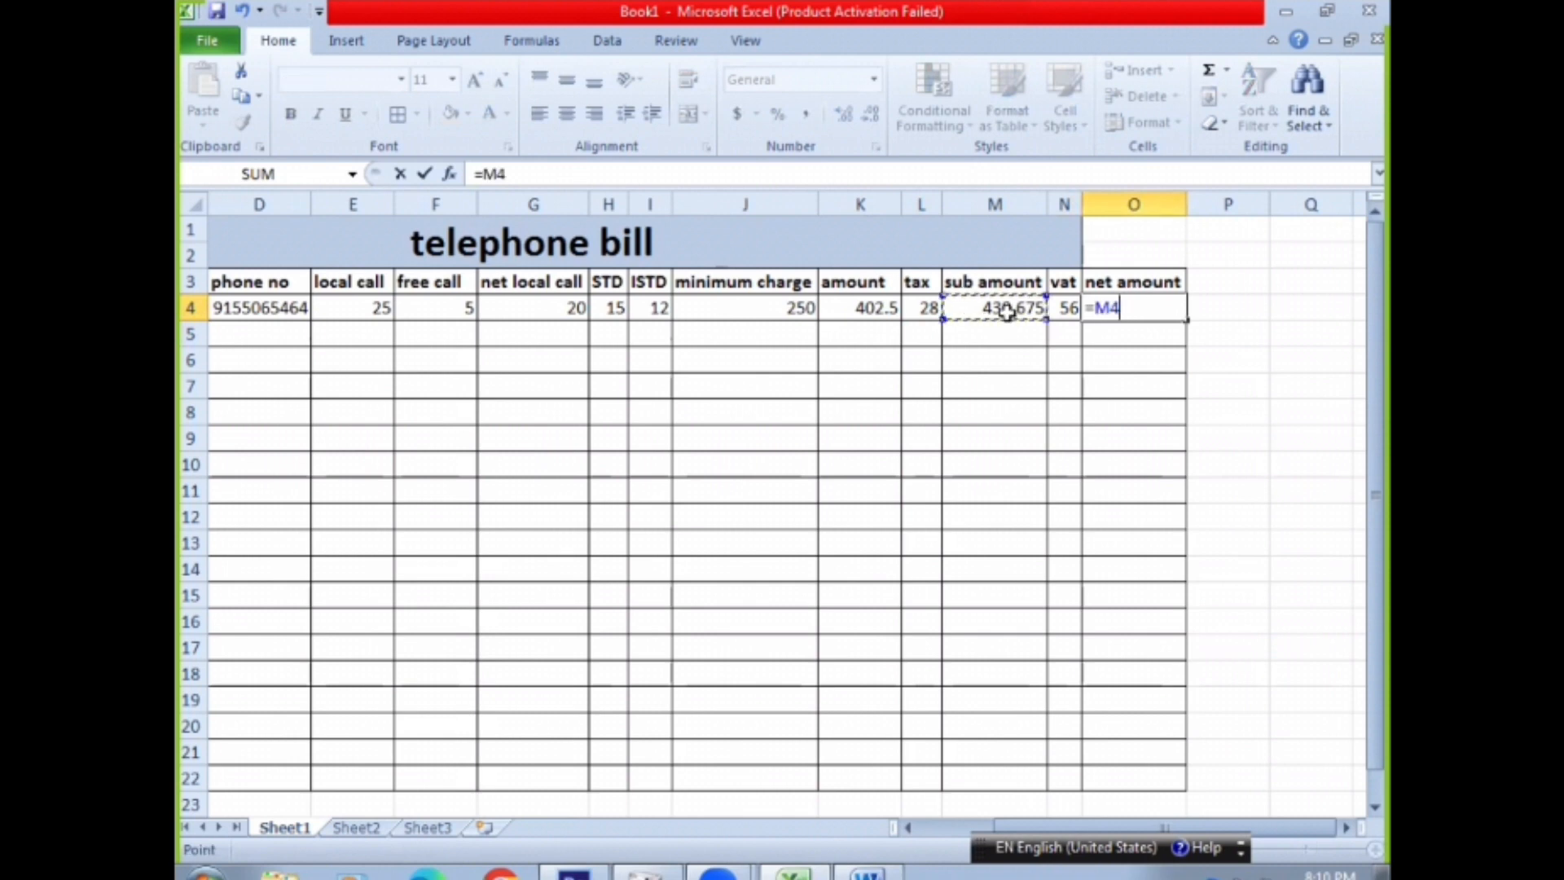
text(+)
click(1066, 307)
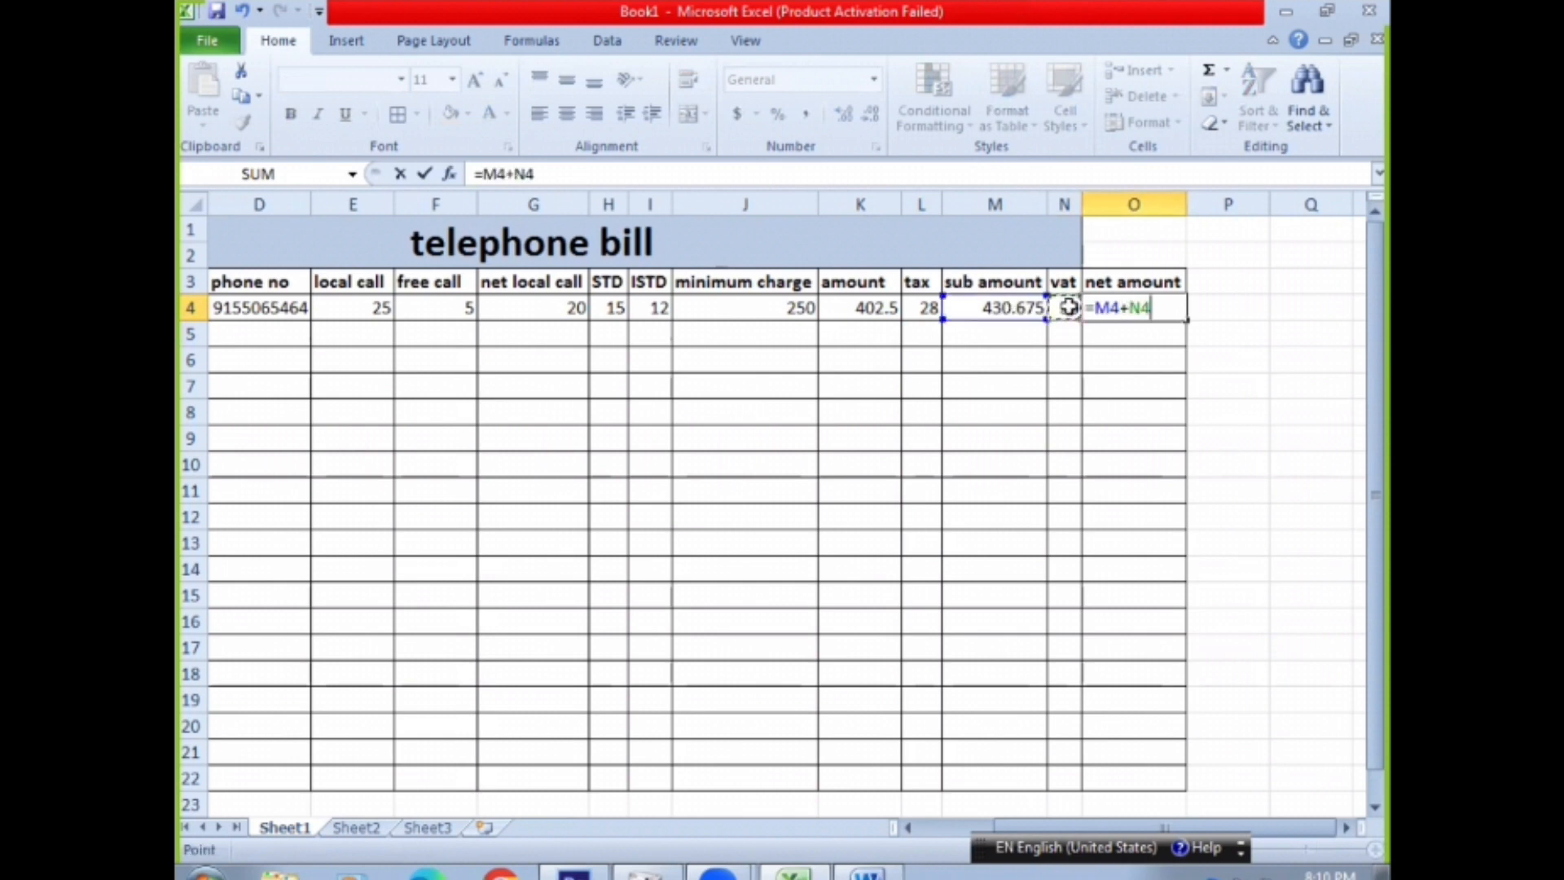
key(Return)
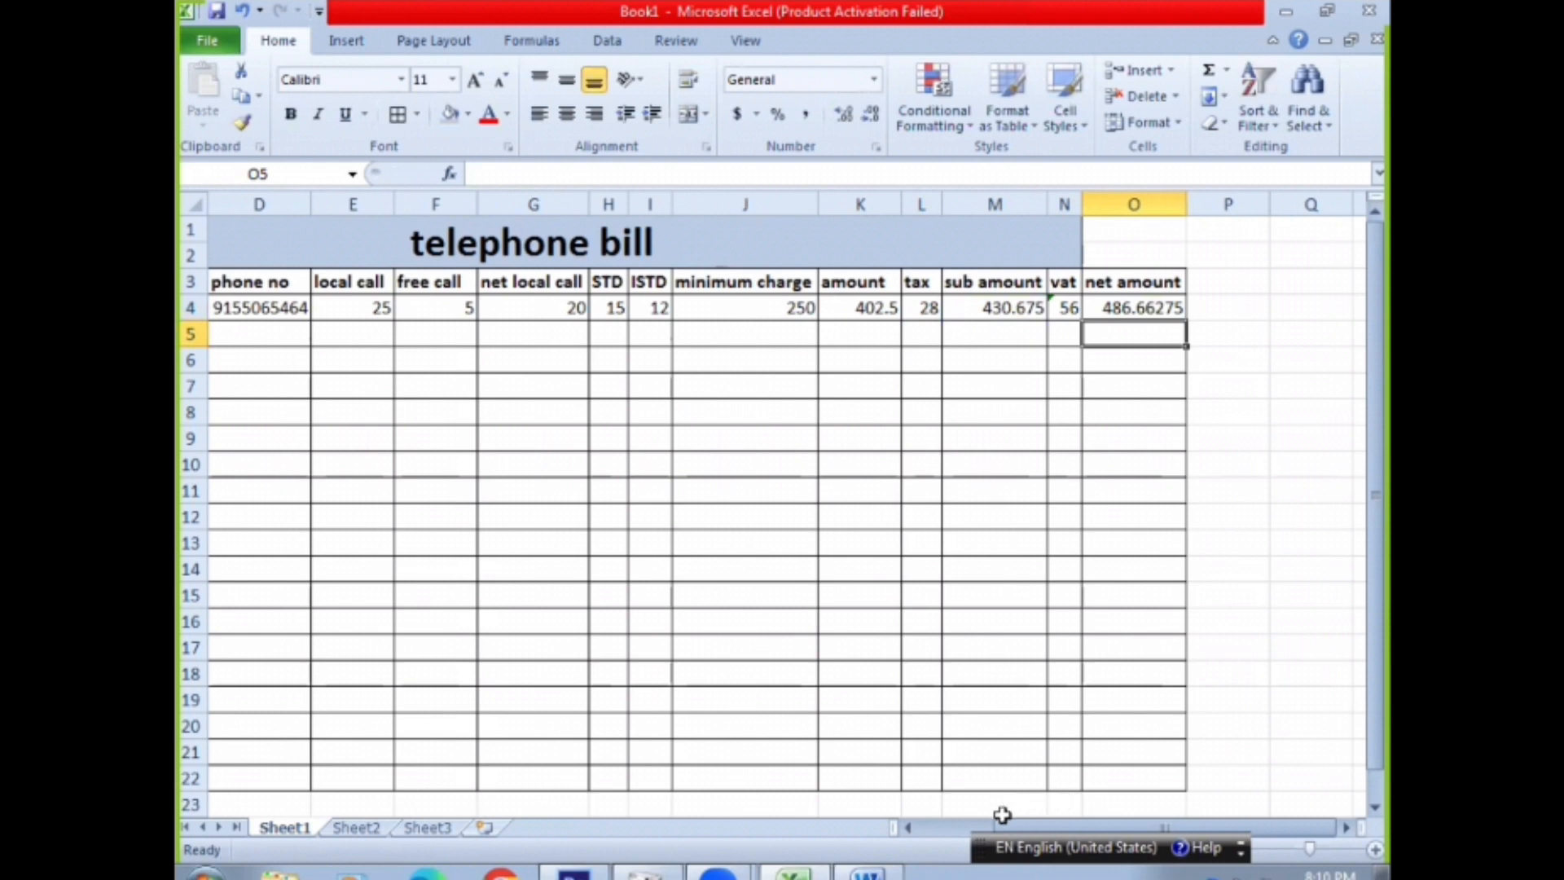
Start the second customer record in row 5 with serial number 2, the customer's name, address and phone number
drag(1026, 832, 684, 778)
click(220, 332)
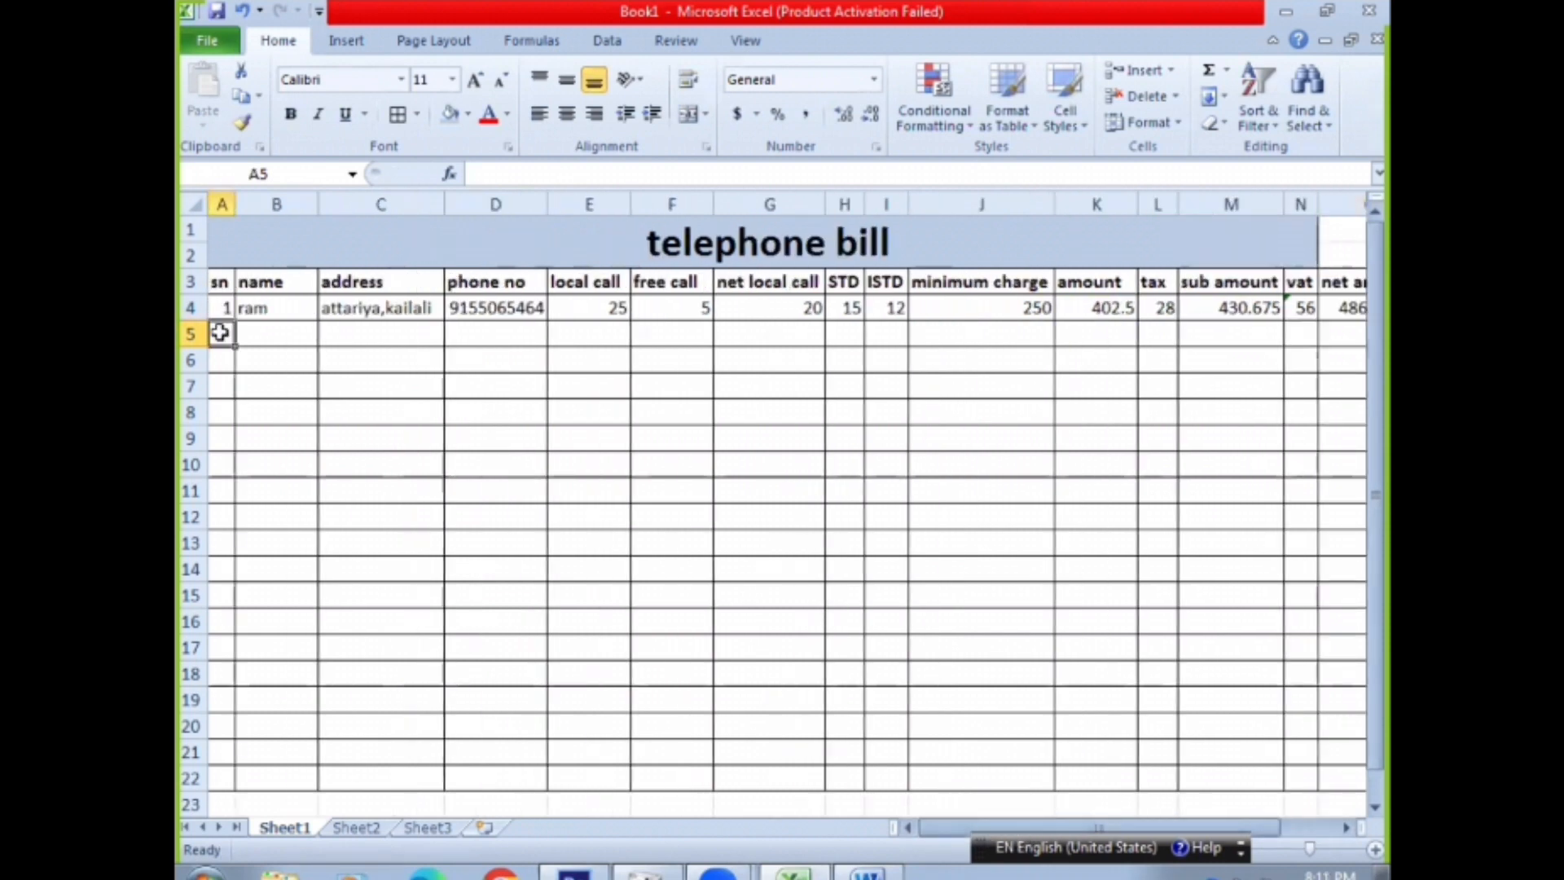
text(2)
click(275, 334)
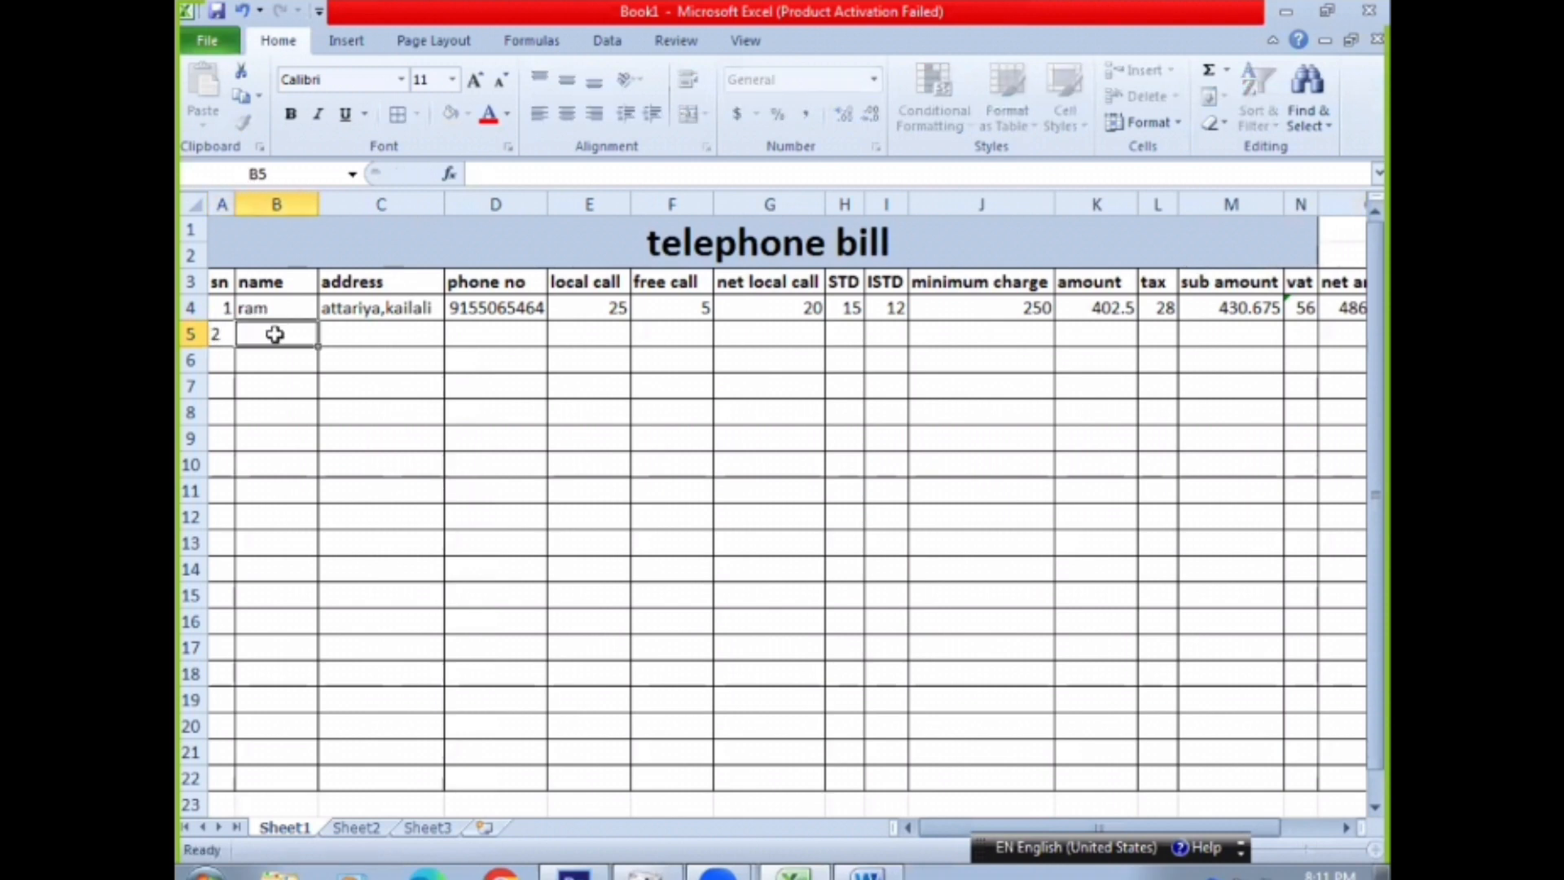
text(hari)
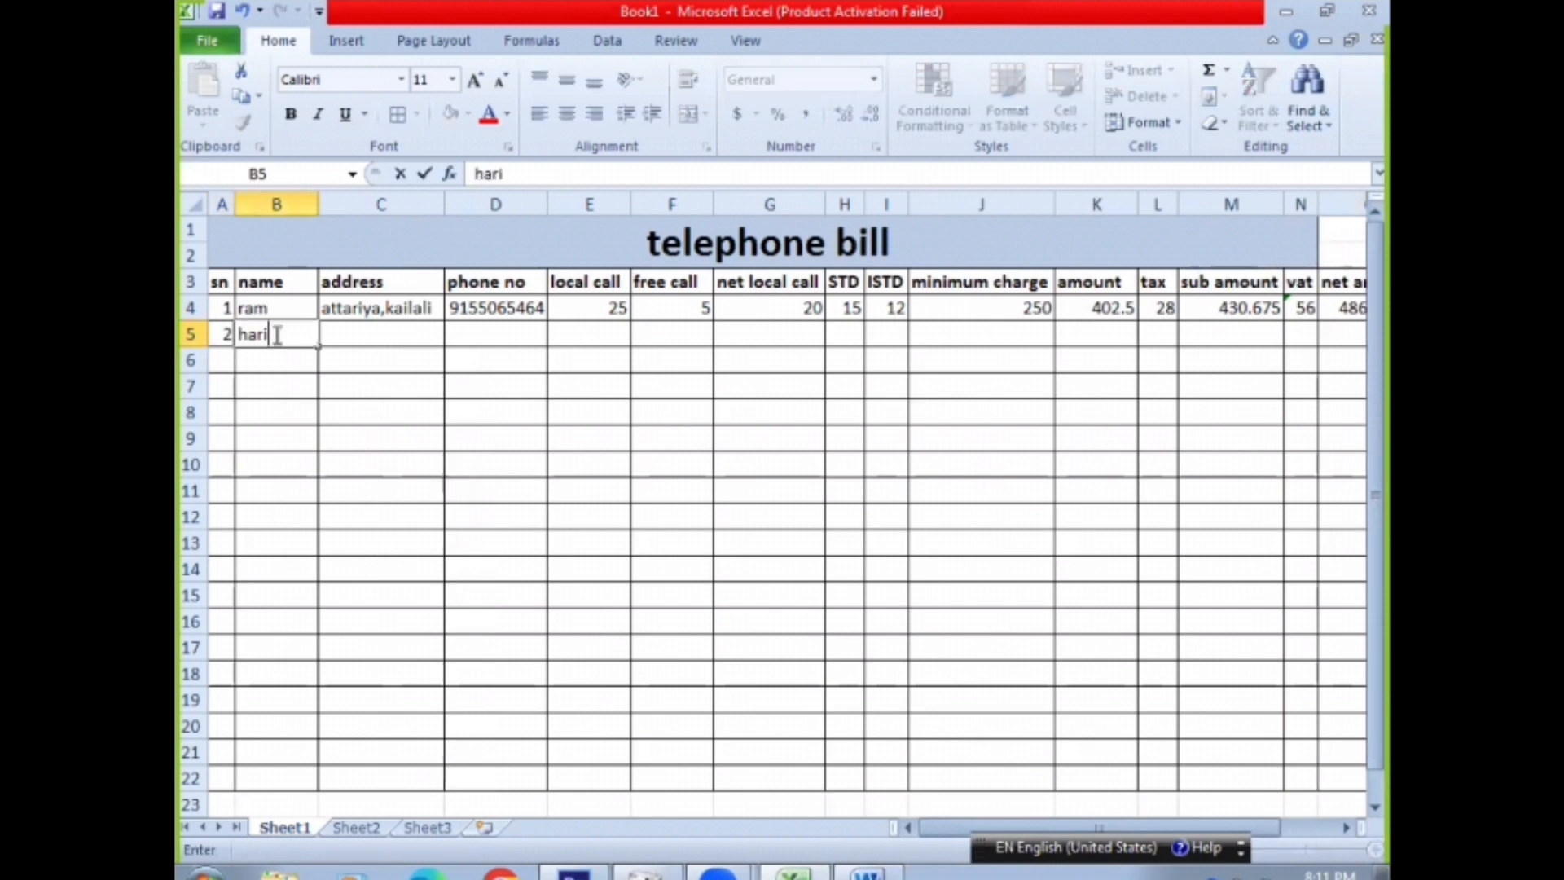
click(370, 340)
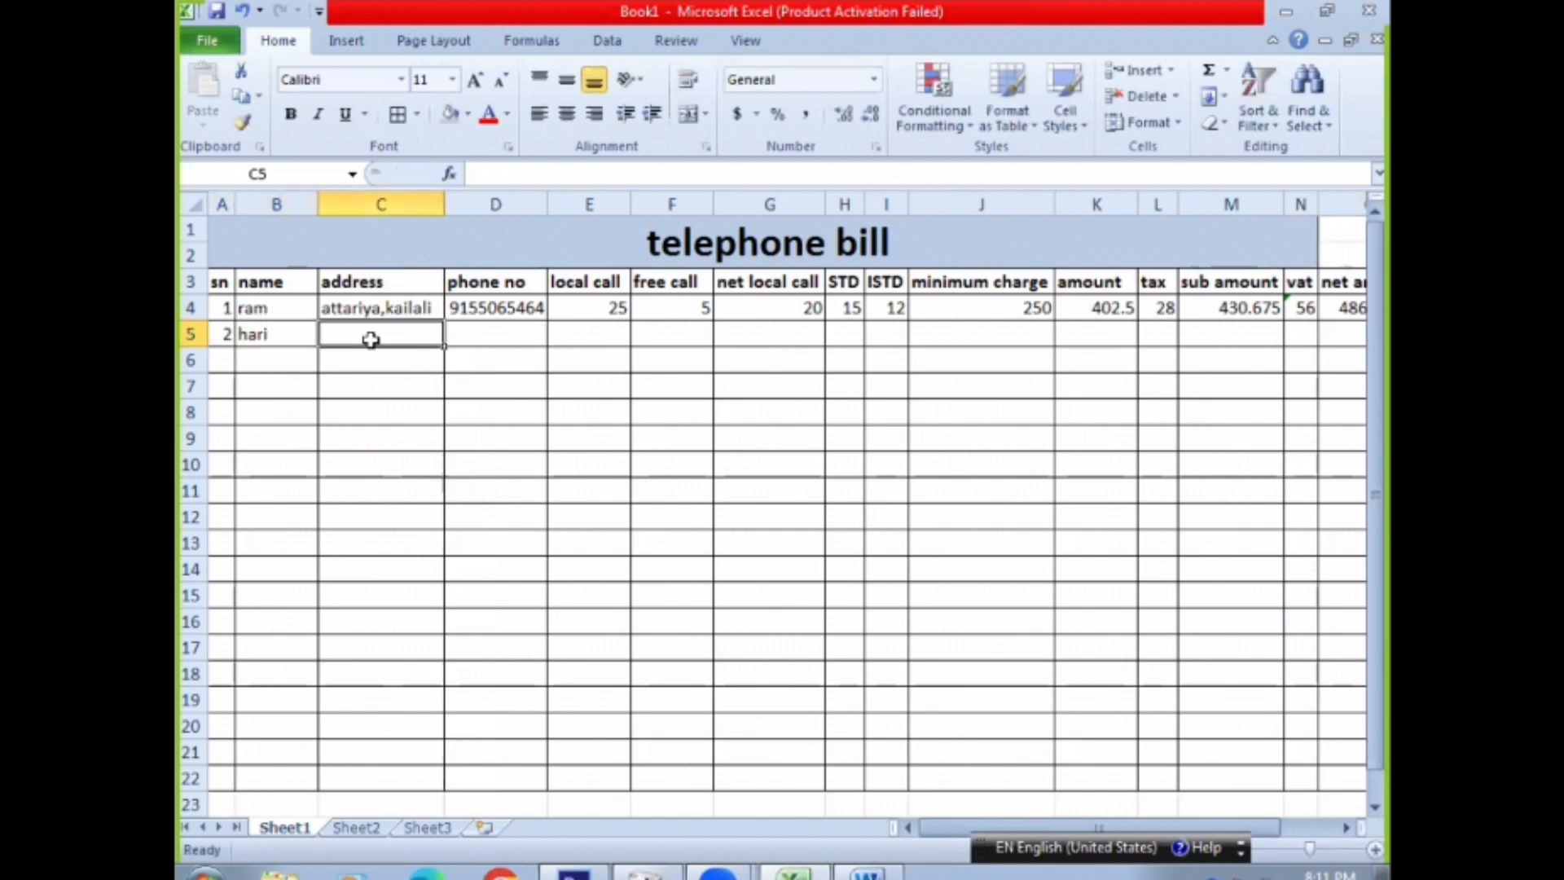
text(dhangadhi)
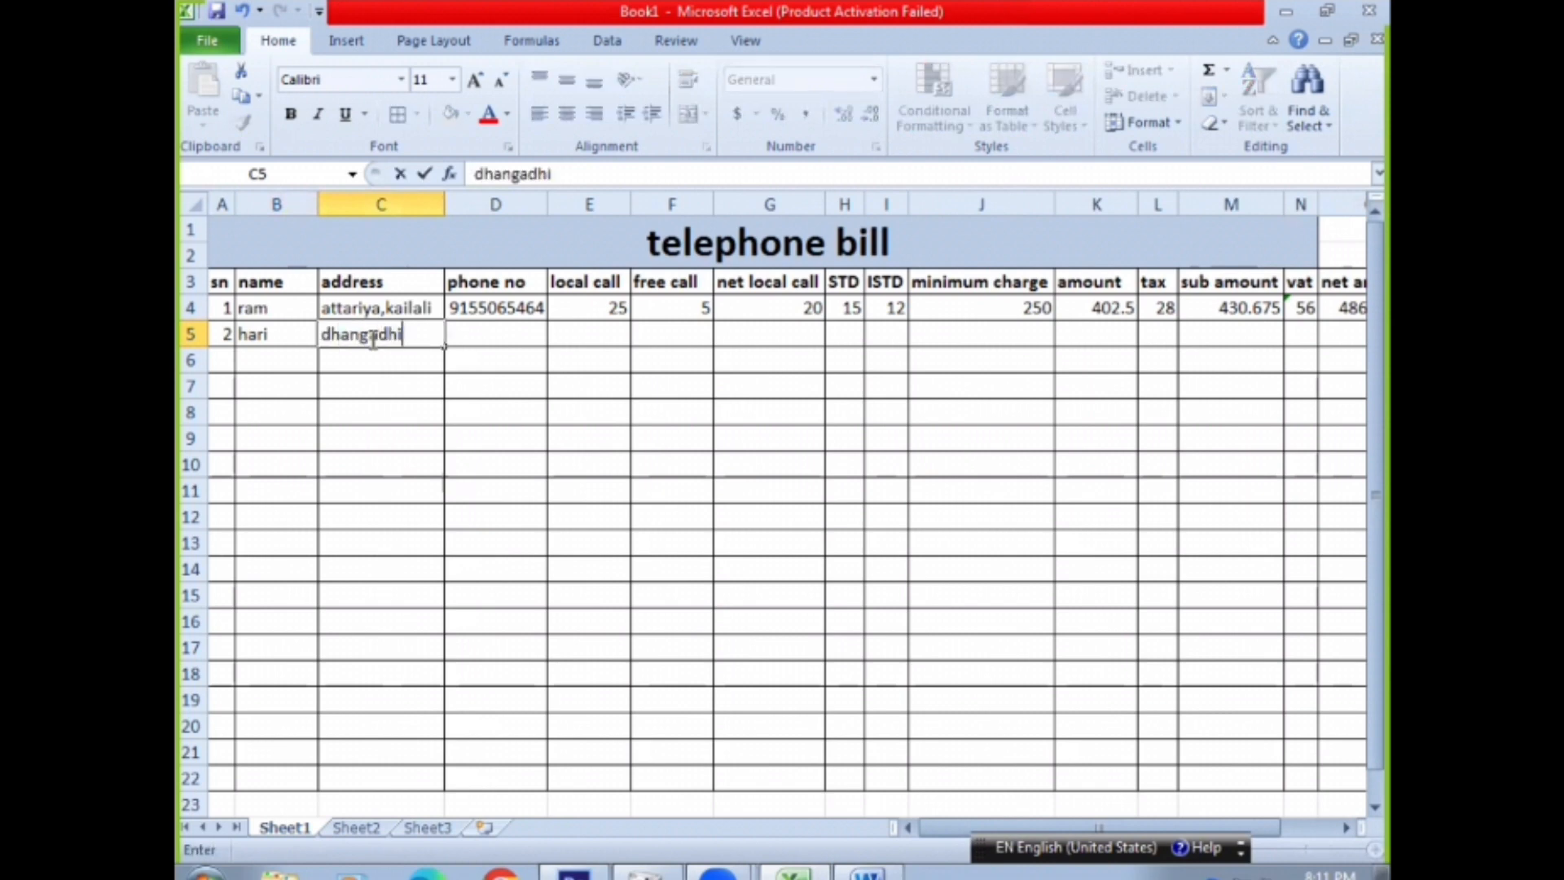
click(461, 343)
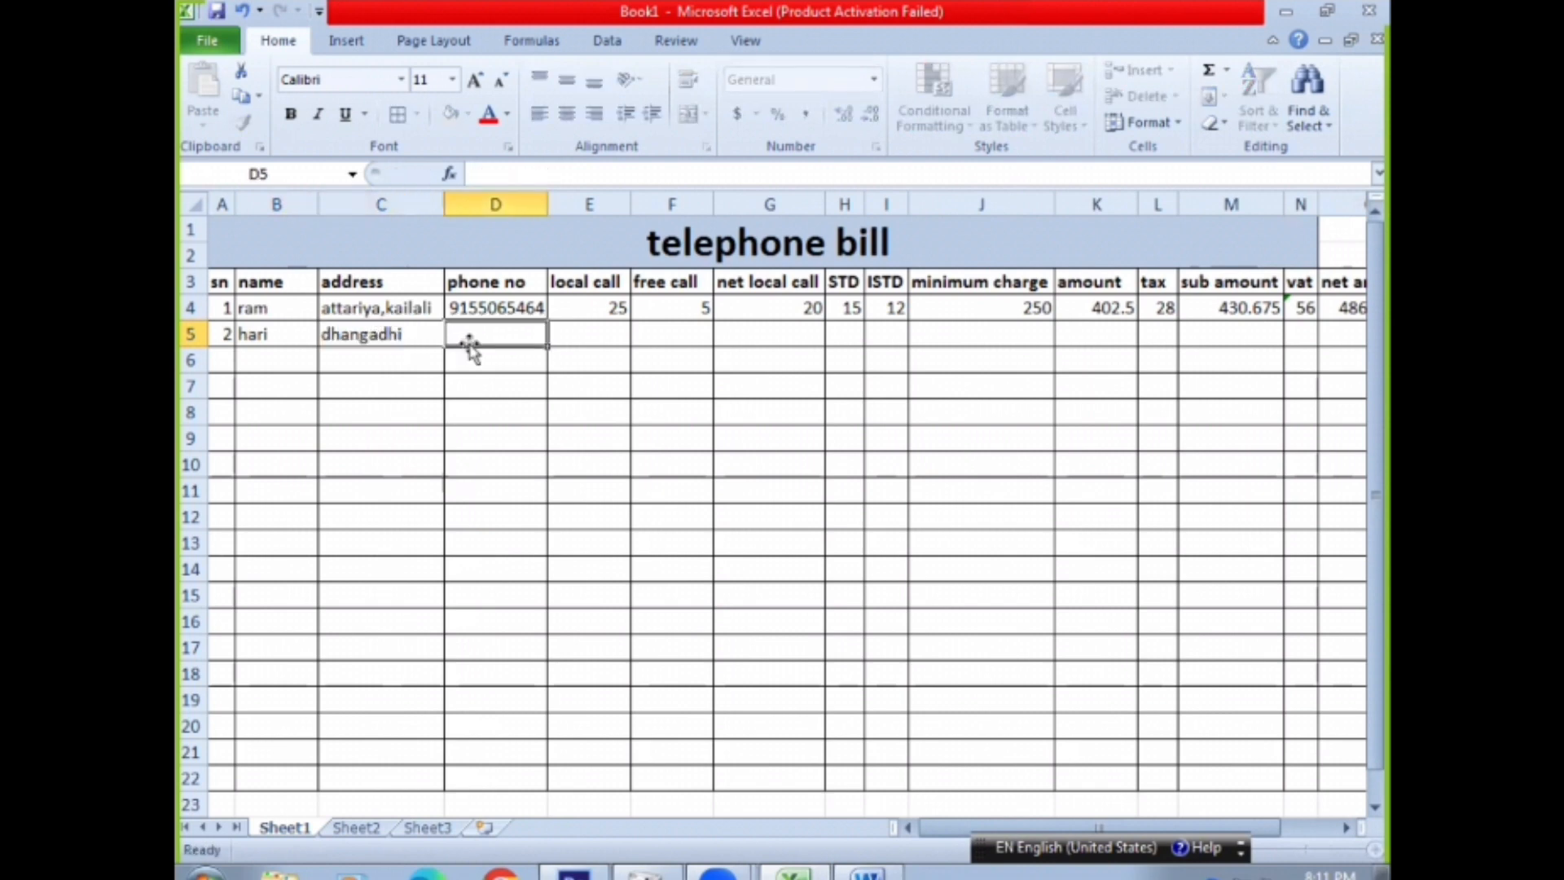
text(96546465)
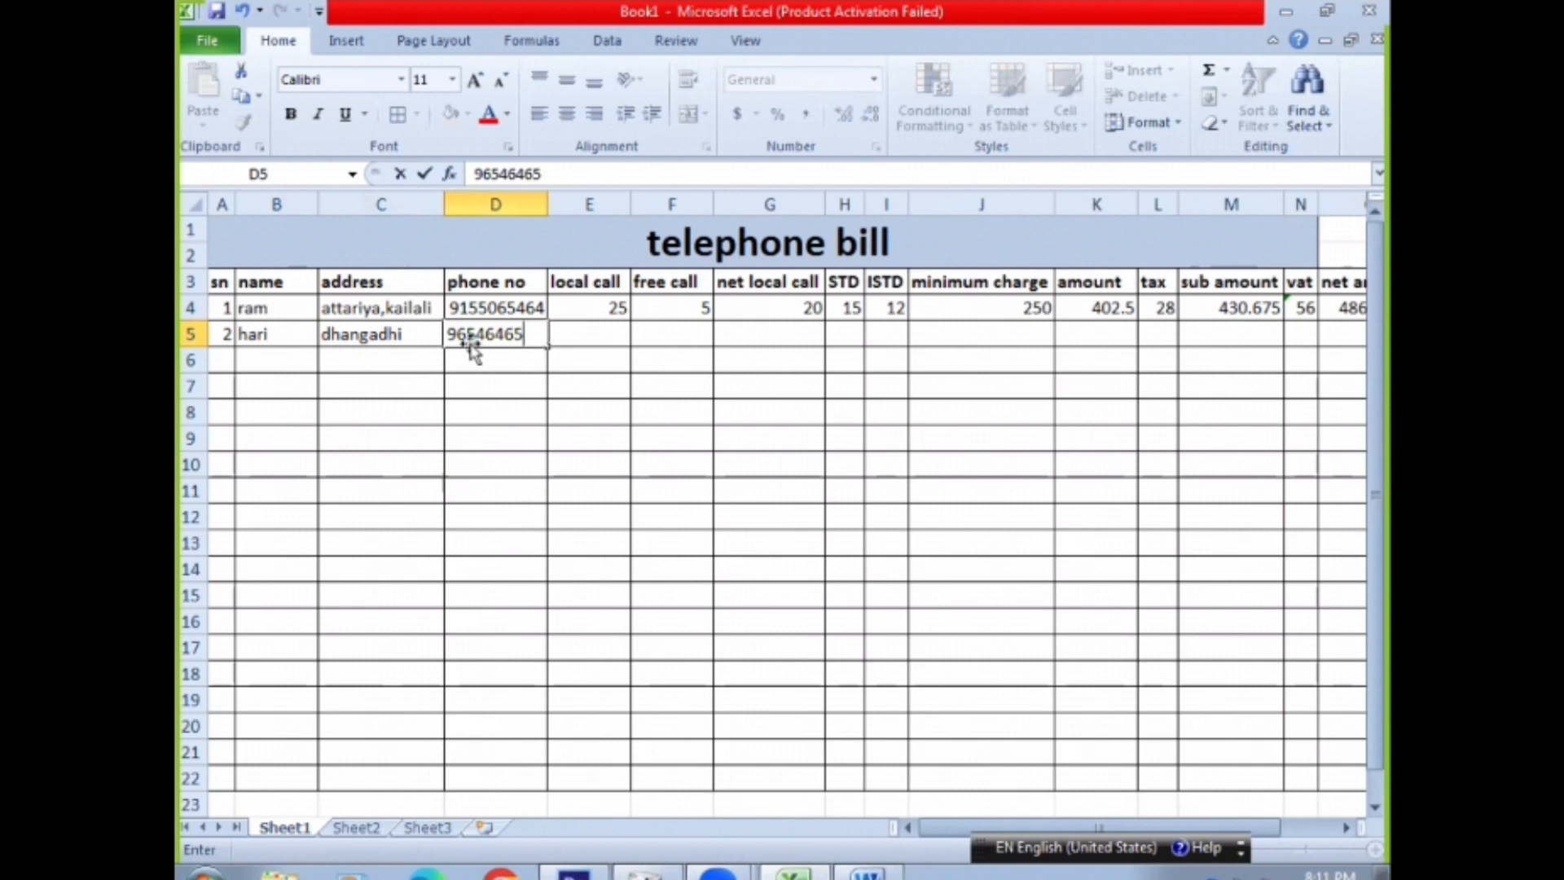
Enter 65 local calls in E5 and 8 free calls in F5 for the second customer
click(576, 333)
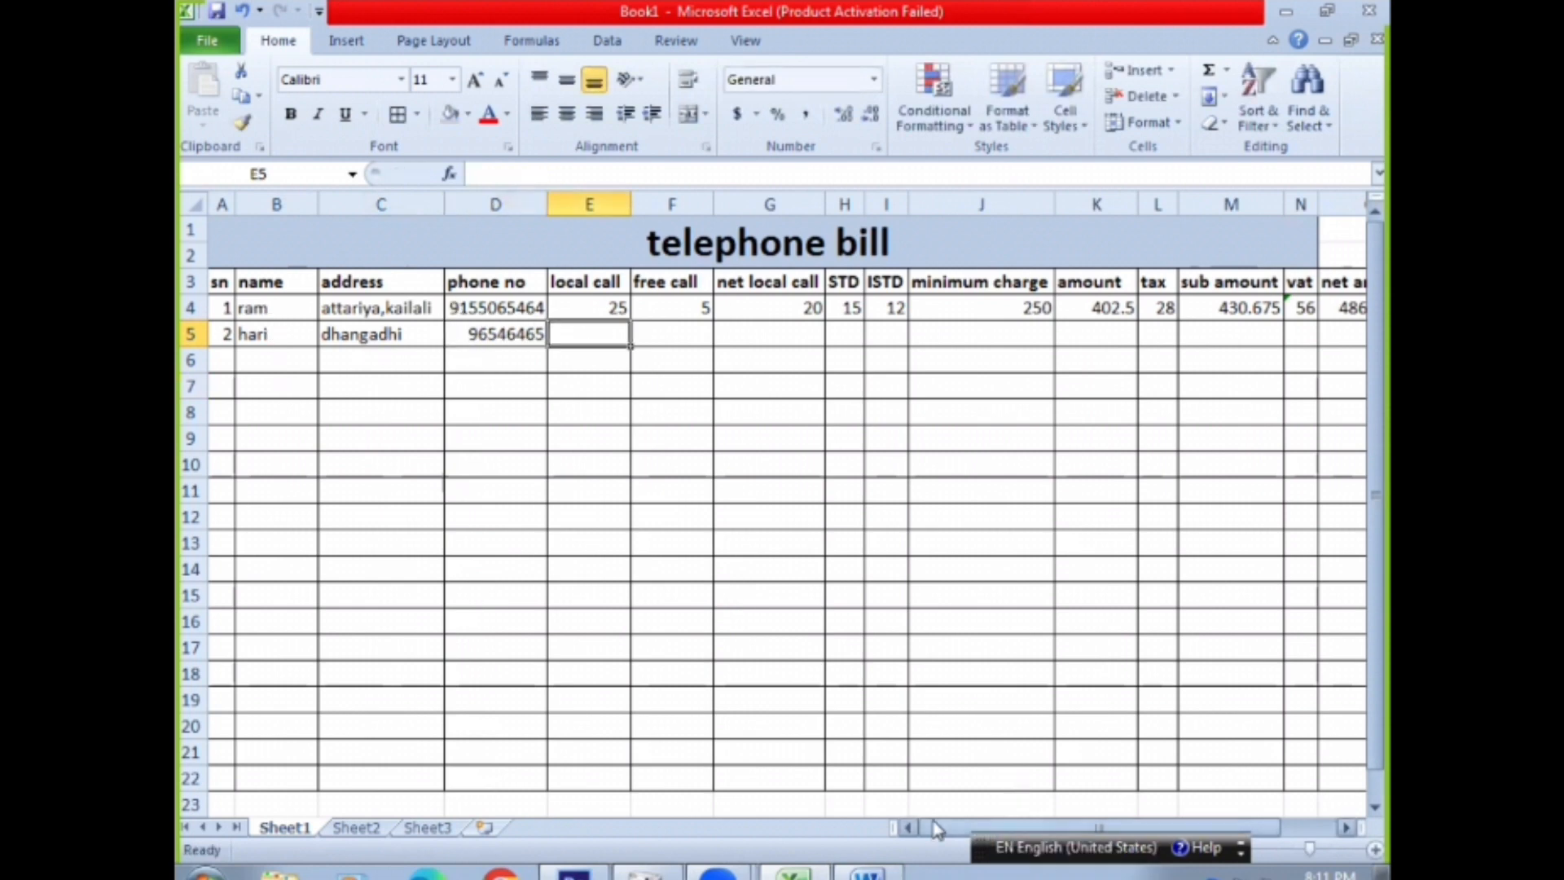
drag(949, 827, 991, 823)
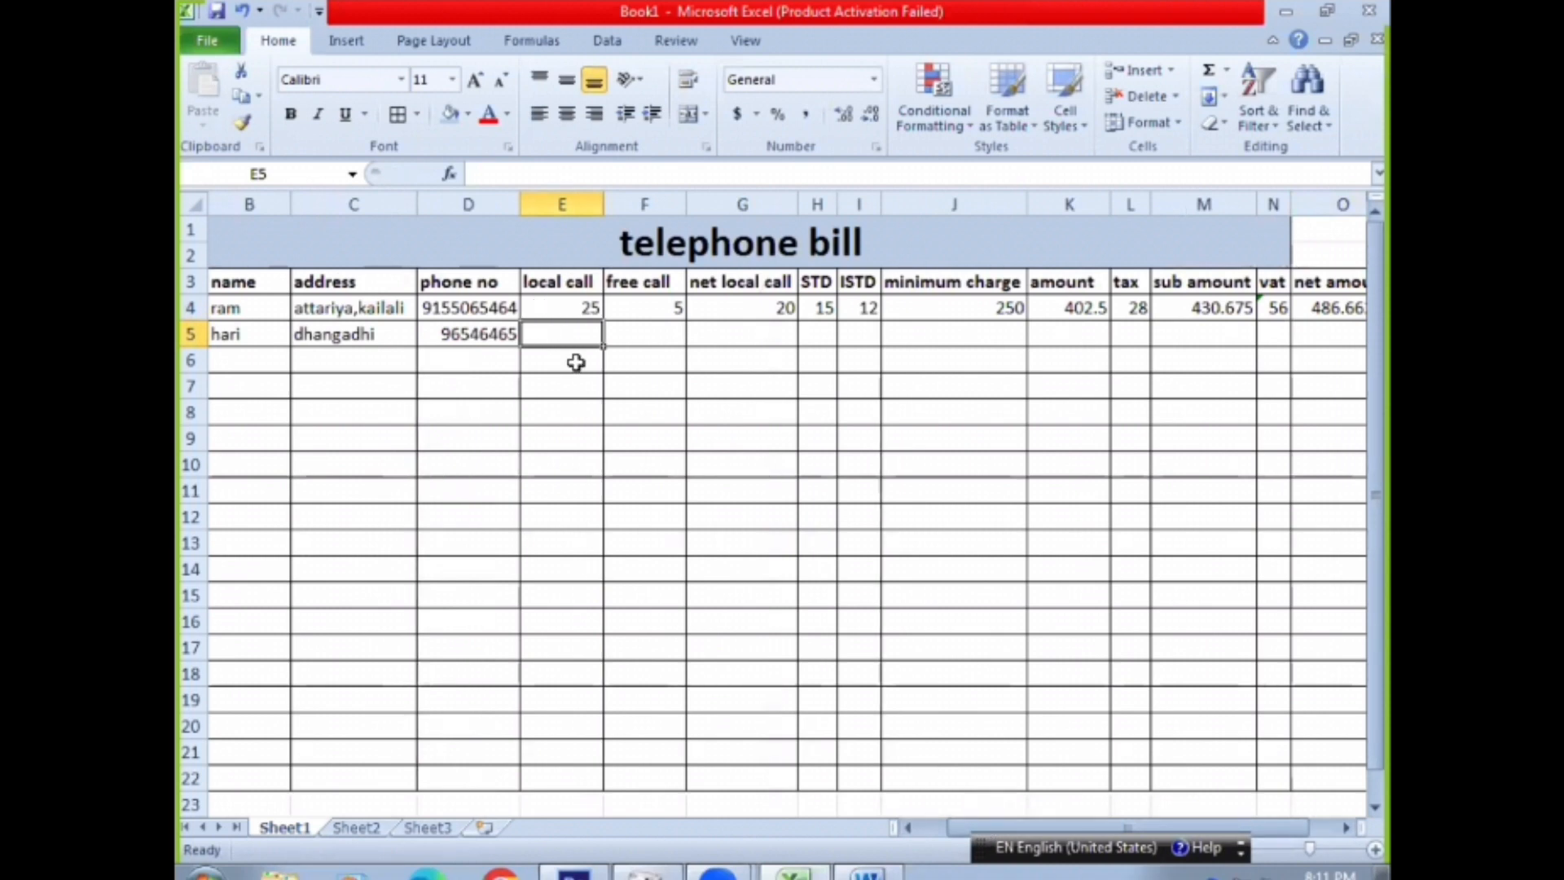
text(65)
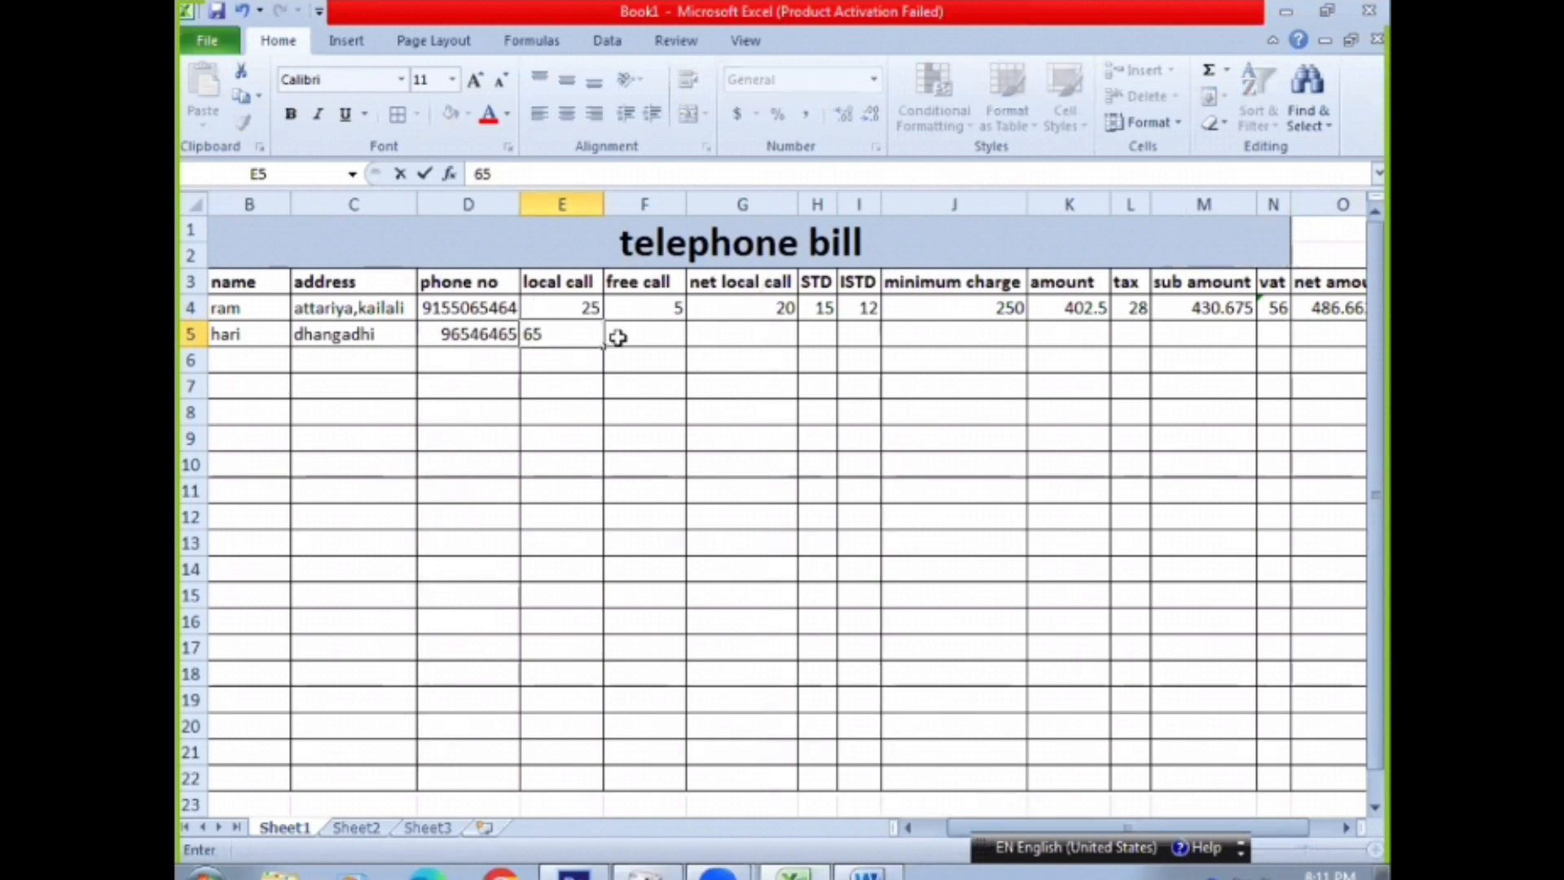
click(661, 334)
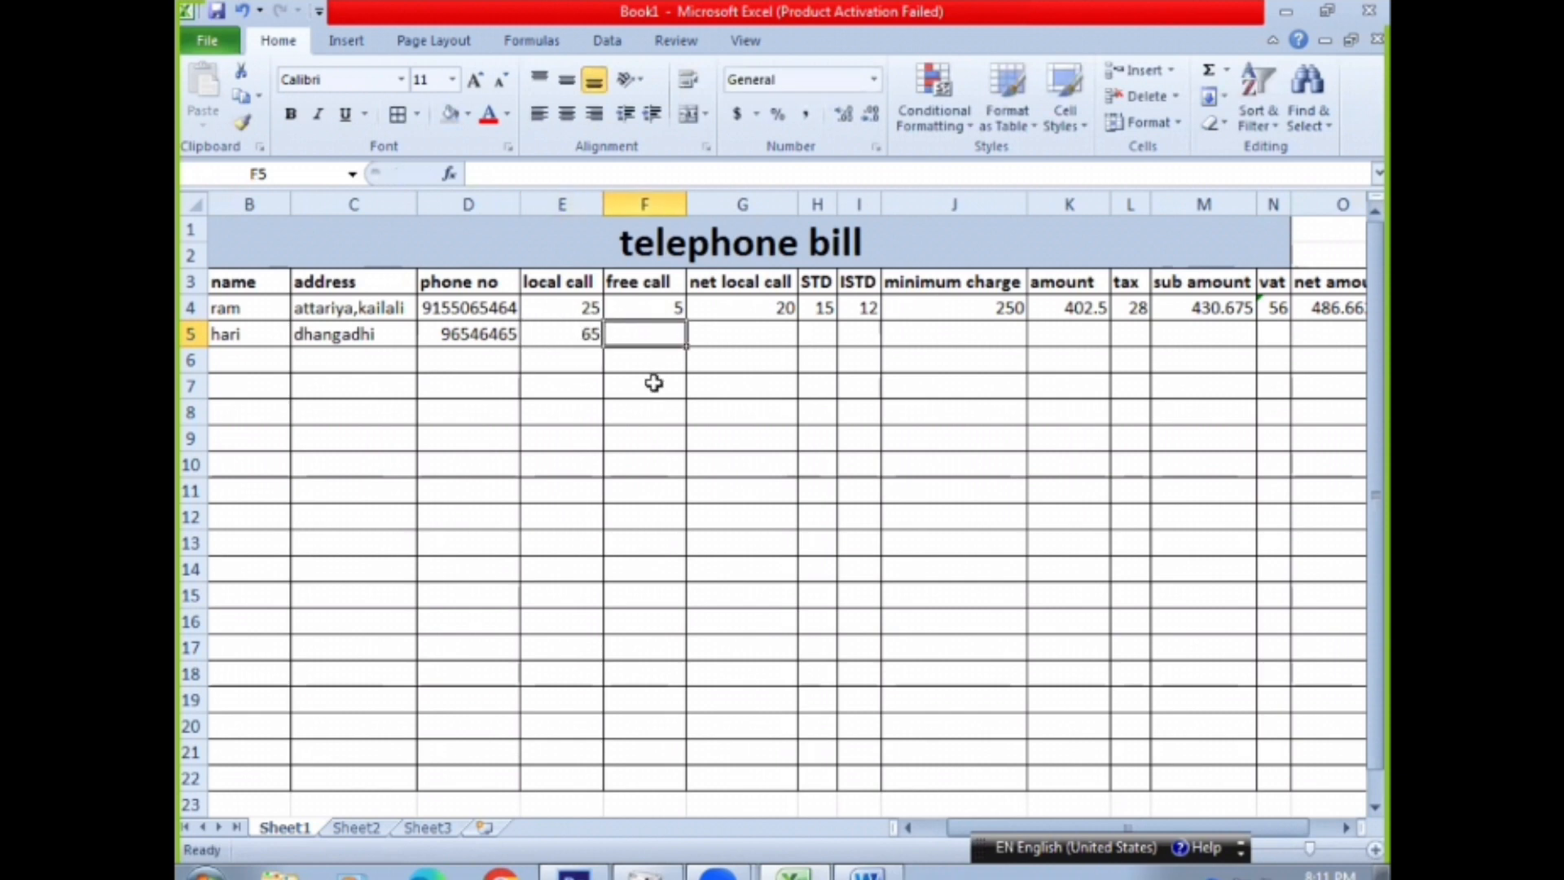
text(8)
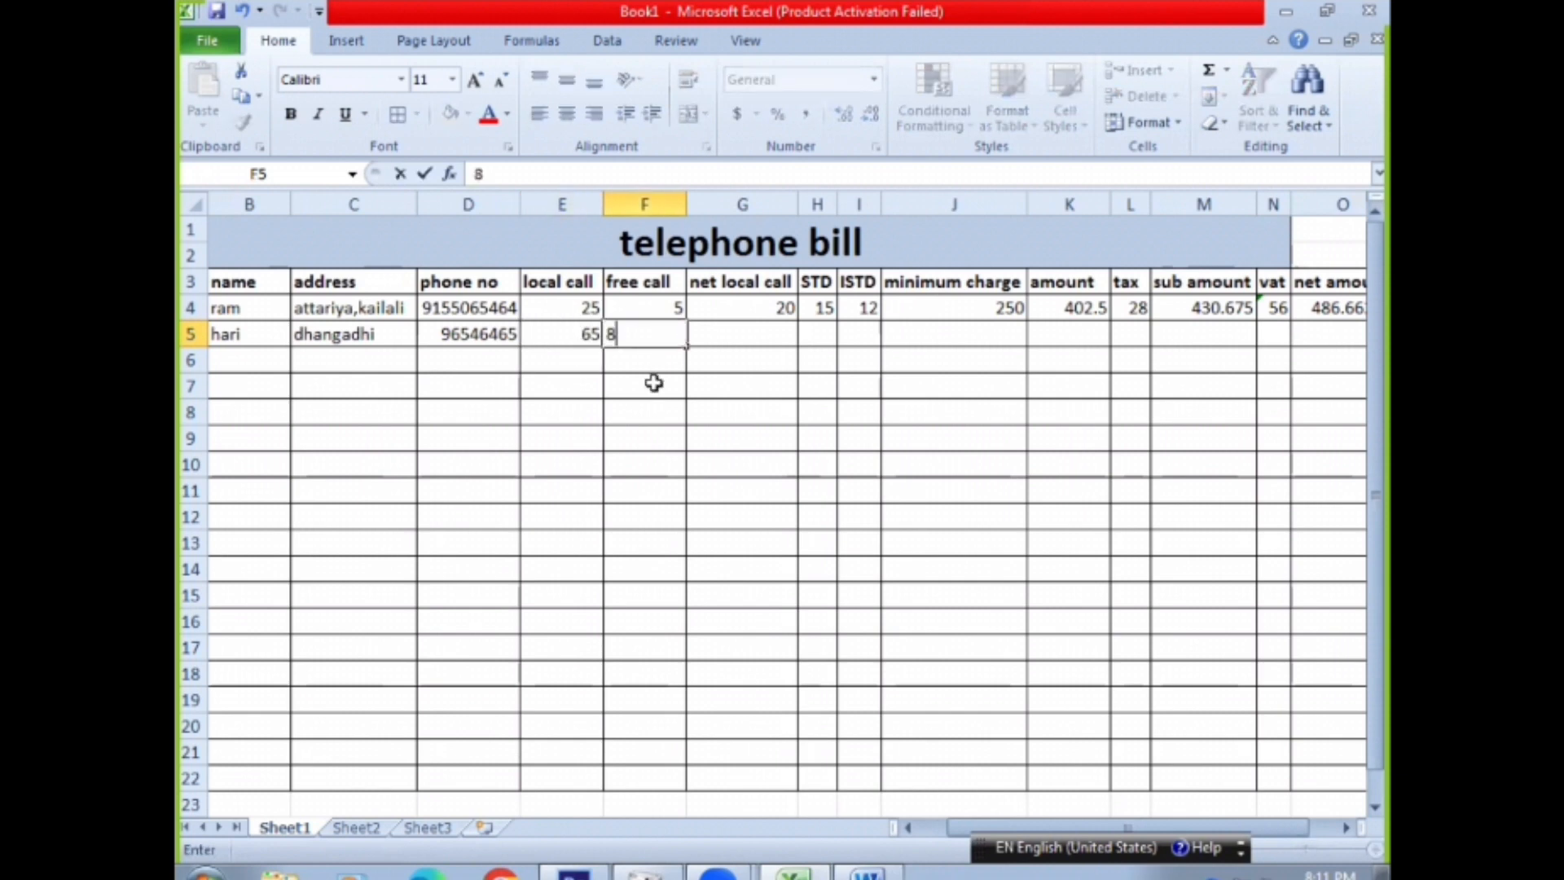
Enter the net local call formula =E5-F5 in G5, and clear the cell again
click(766, 335)
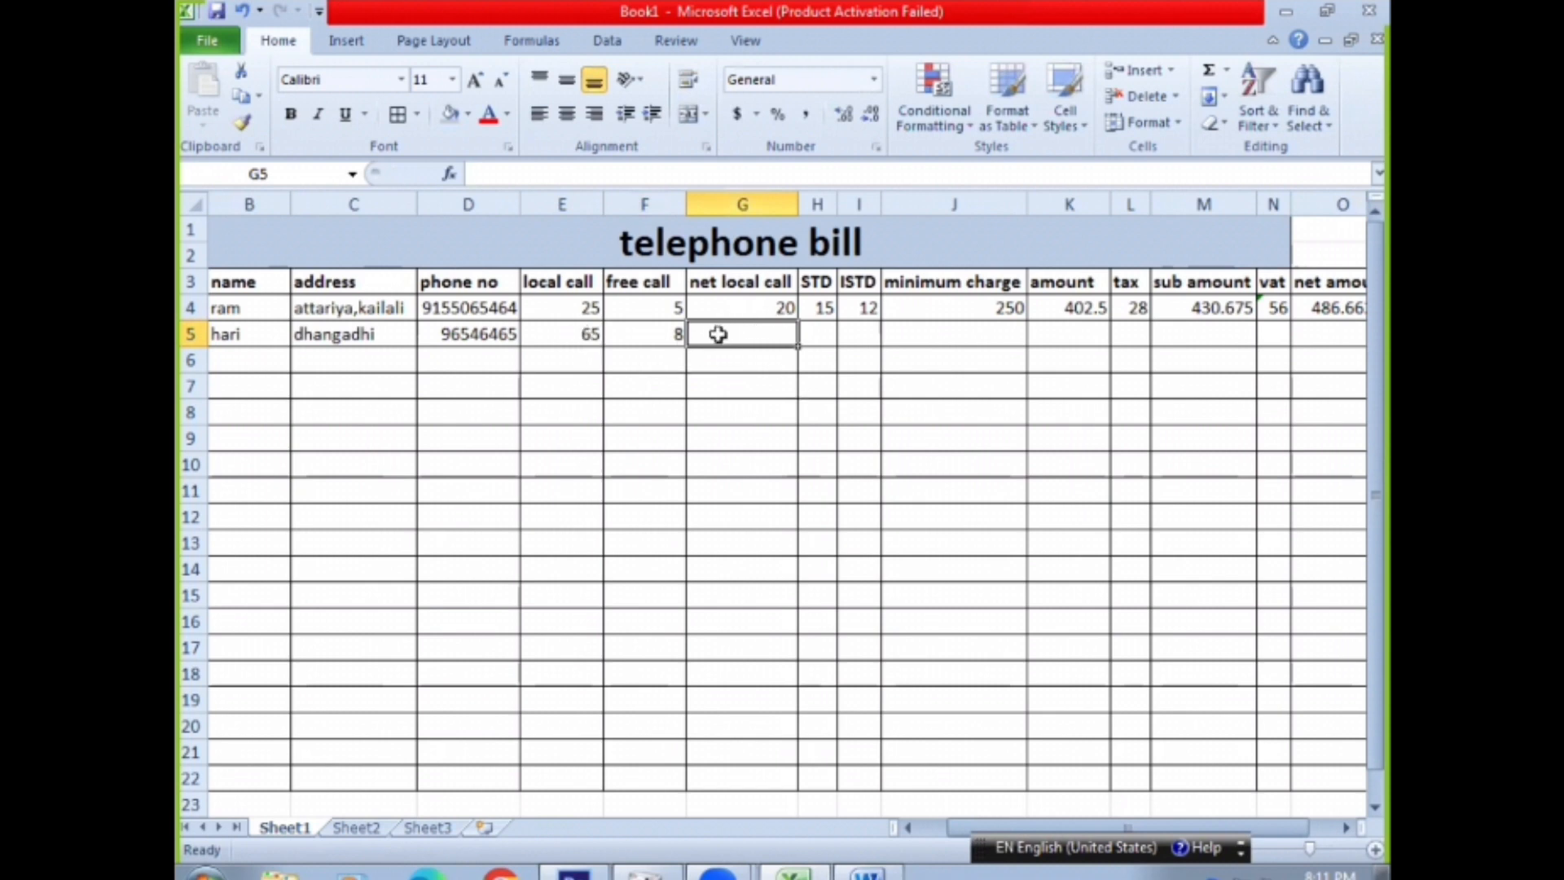
text(=)
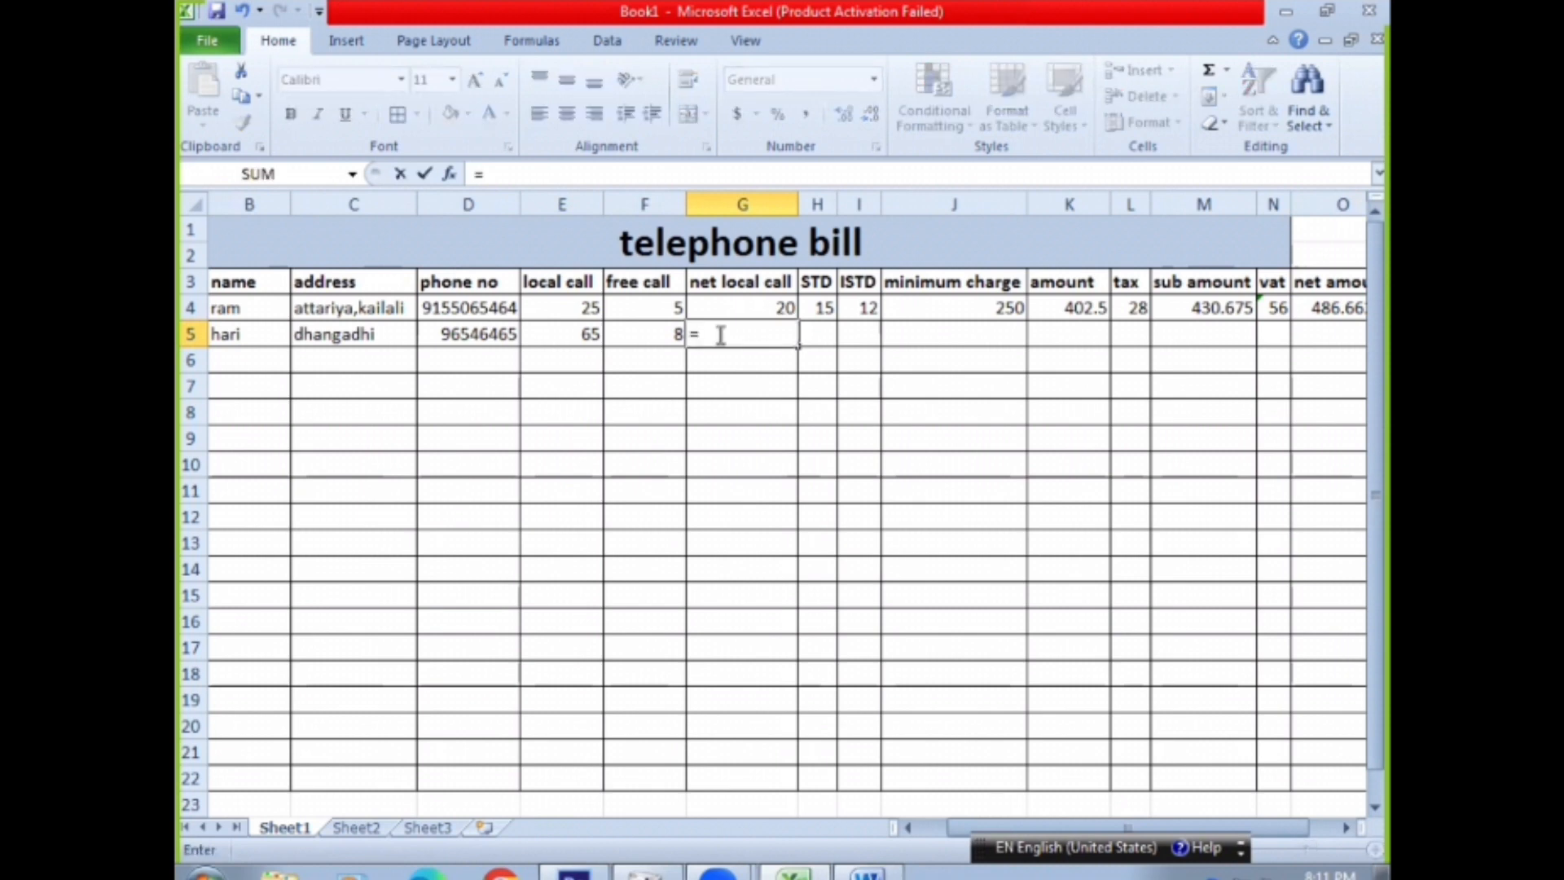
click(558, 339)
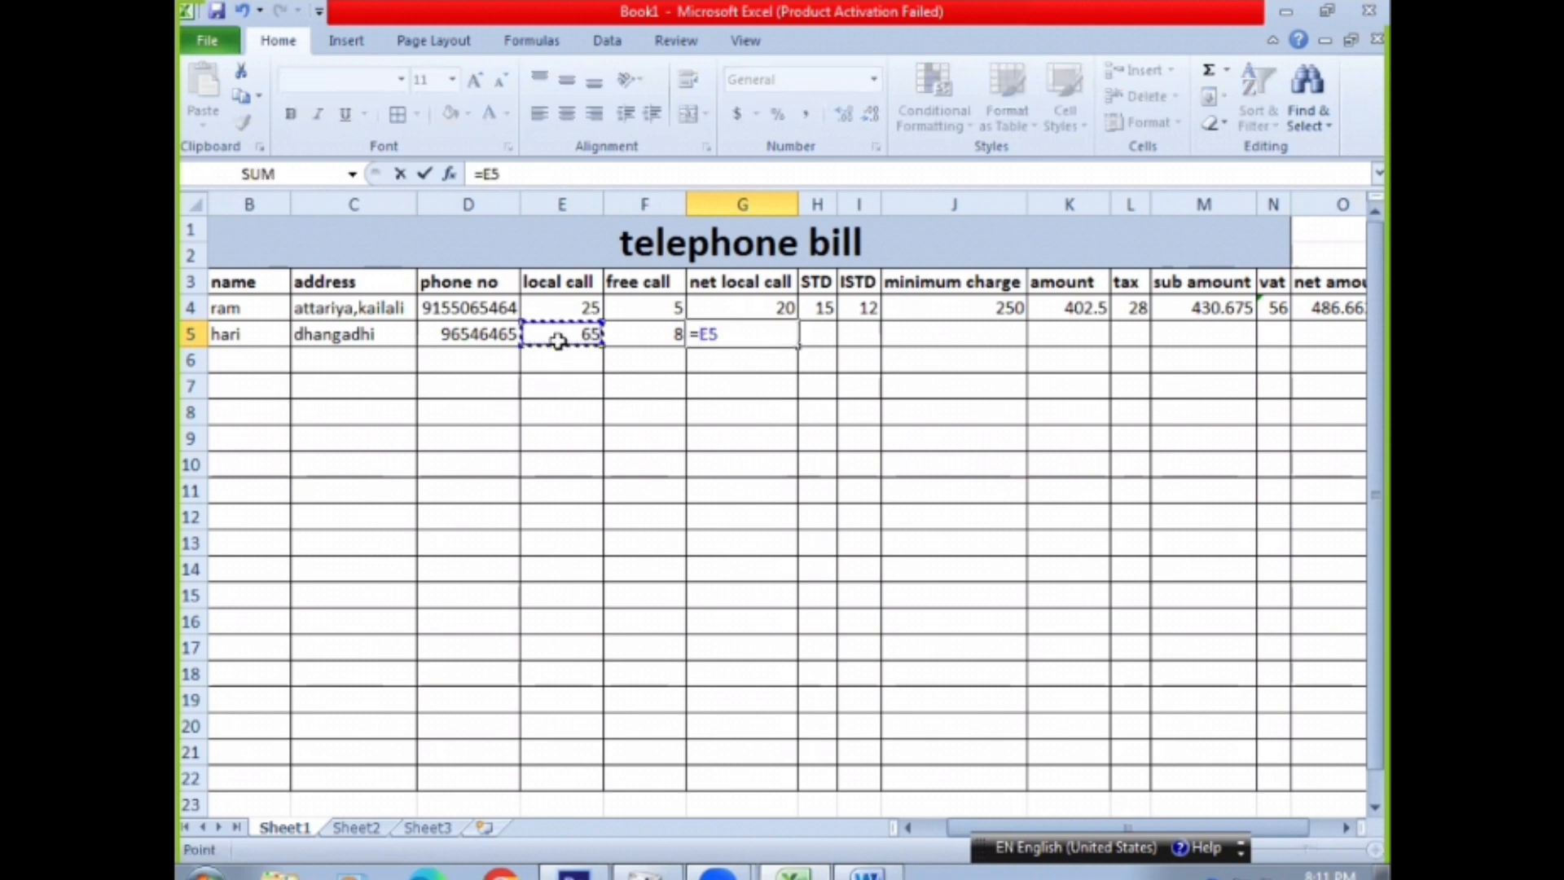
text(-)
click(663, 334)
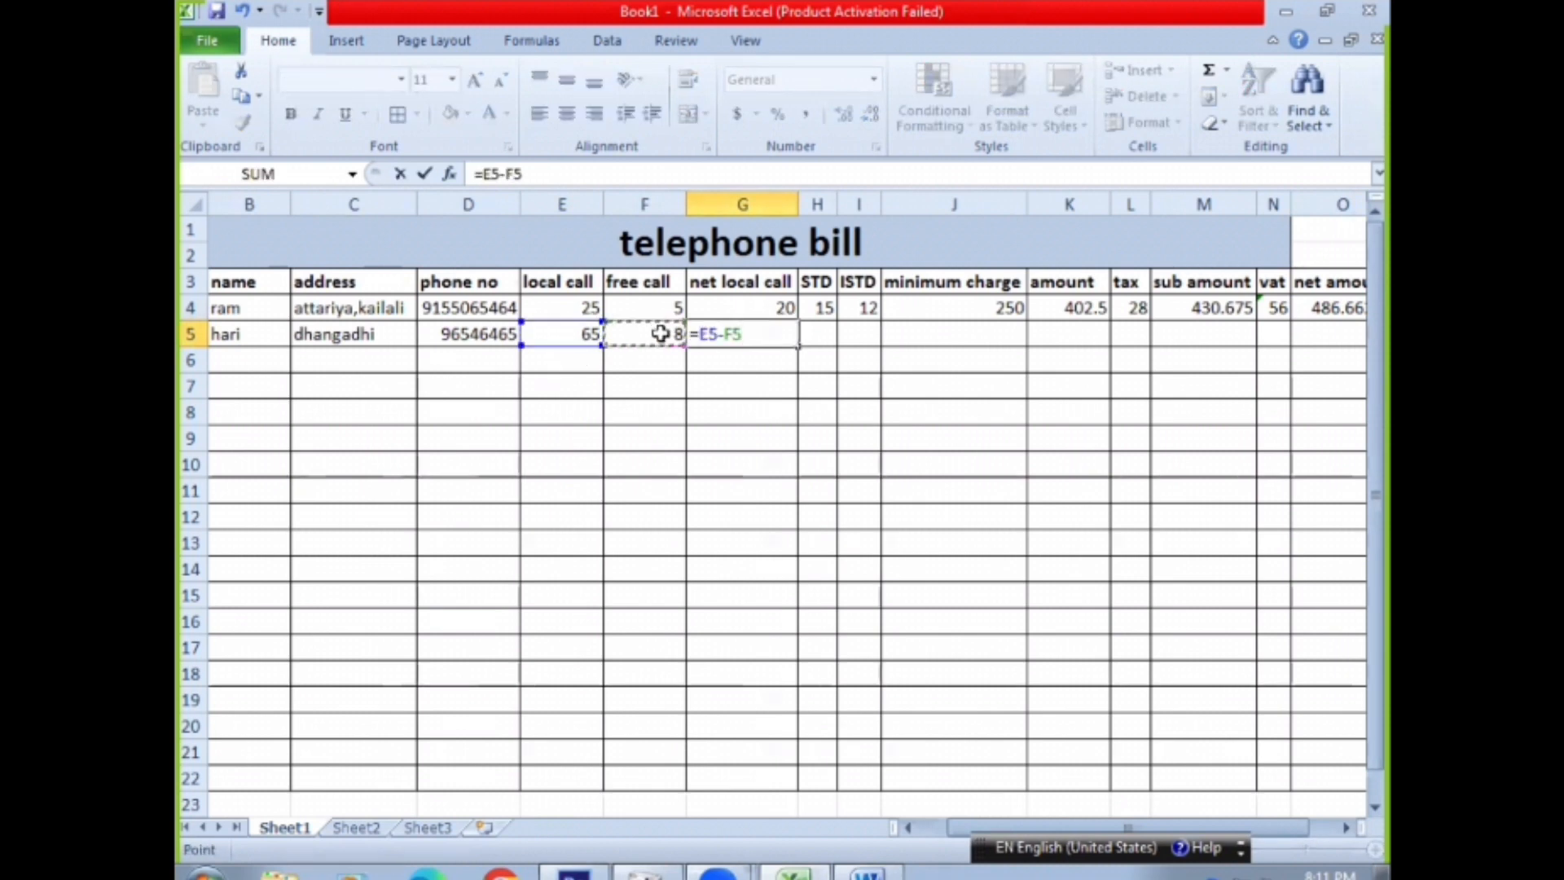
key(Return)
click(739, 329)
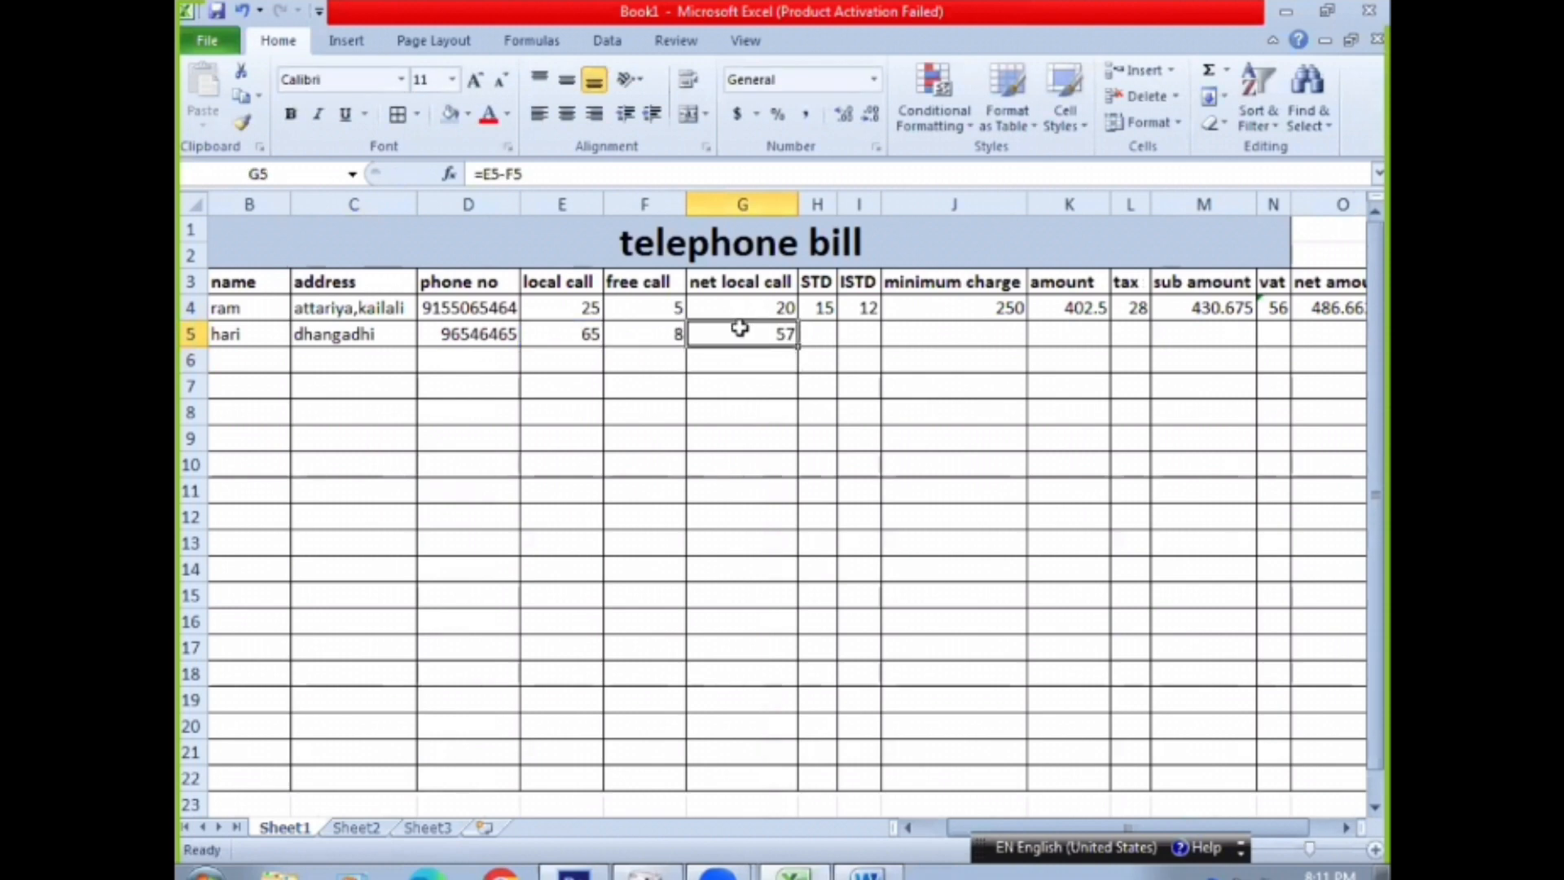
key(Delete)
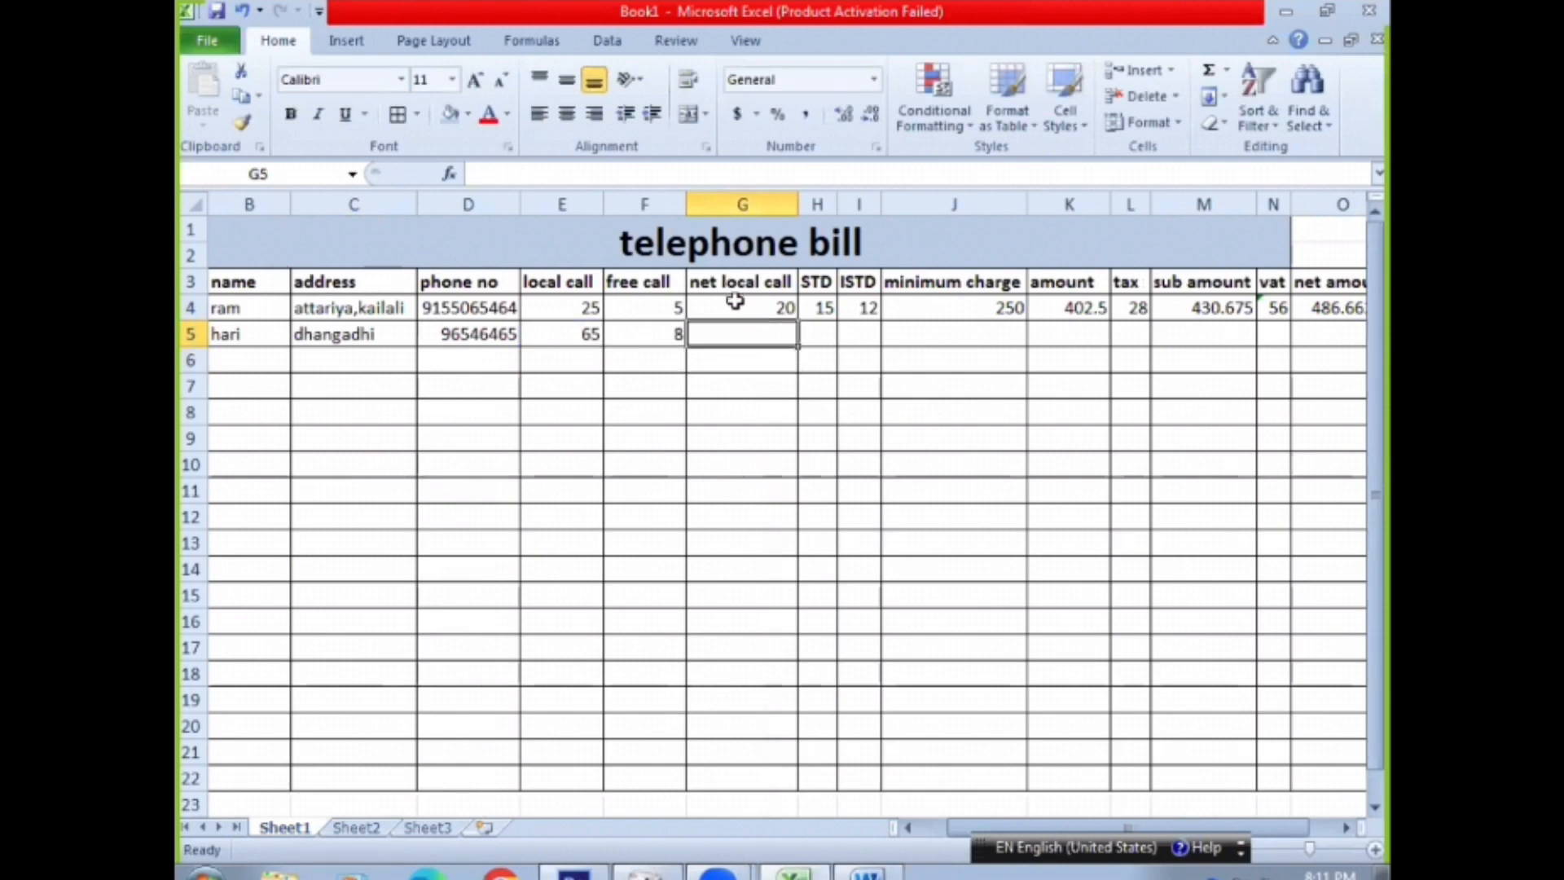
Fill the net local call formula from G4 down to G5, and enter STD 35, ISTD 25 and minimum charge 250 in row 5
click(734, 301)
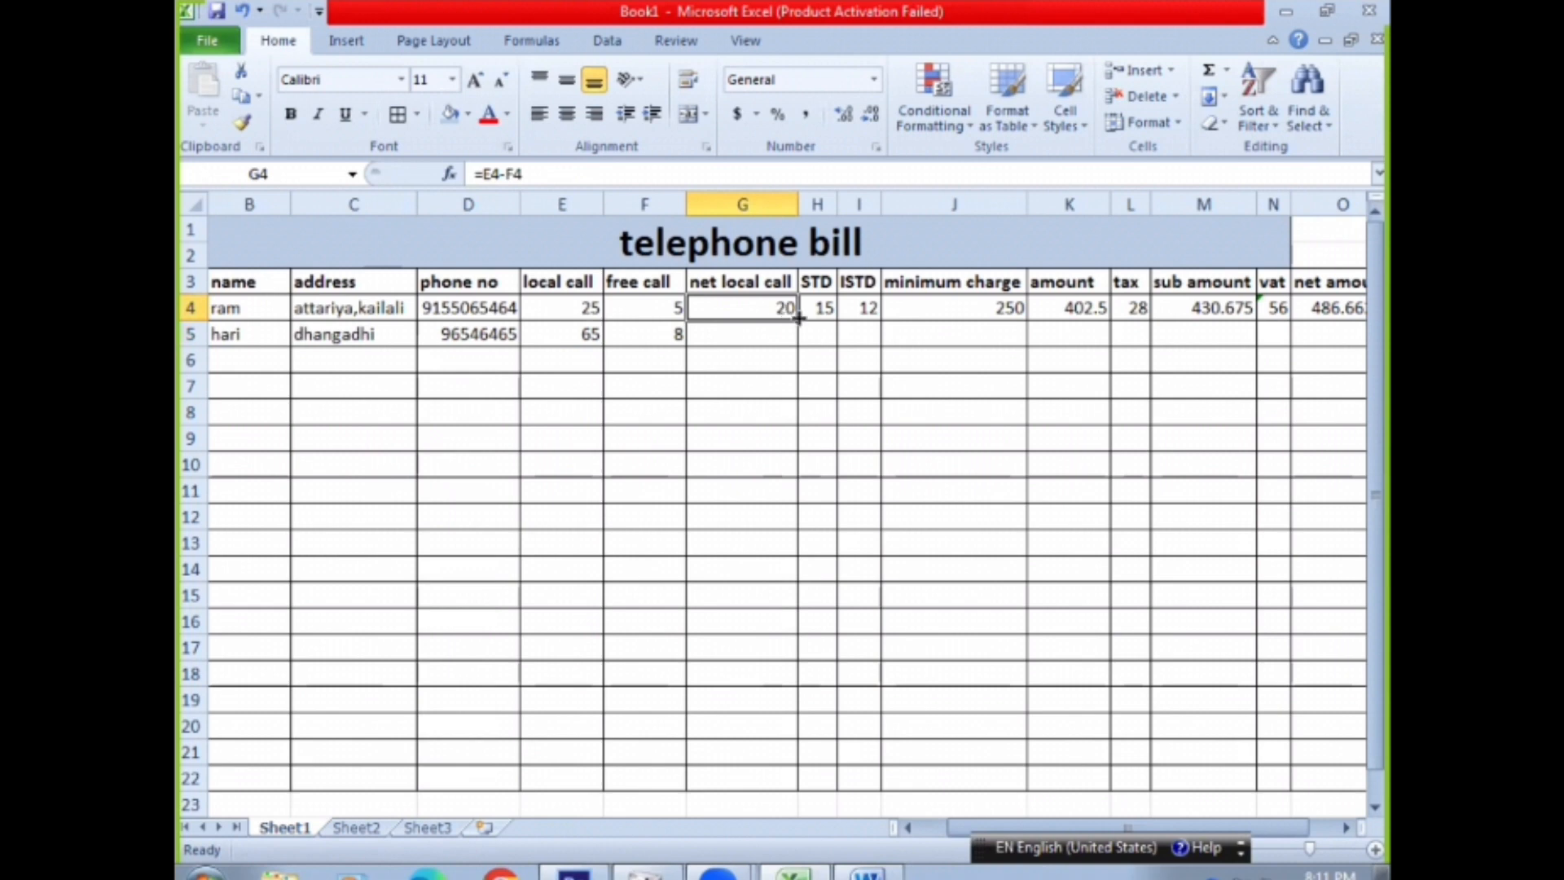
drag(799, 319, 798, 342)
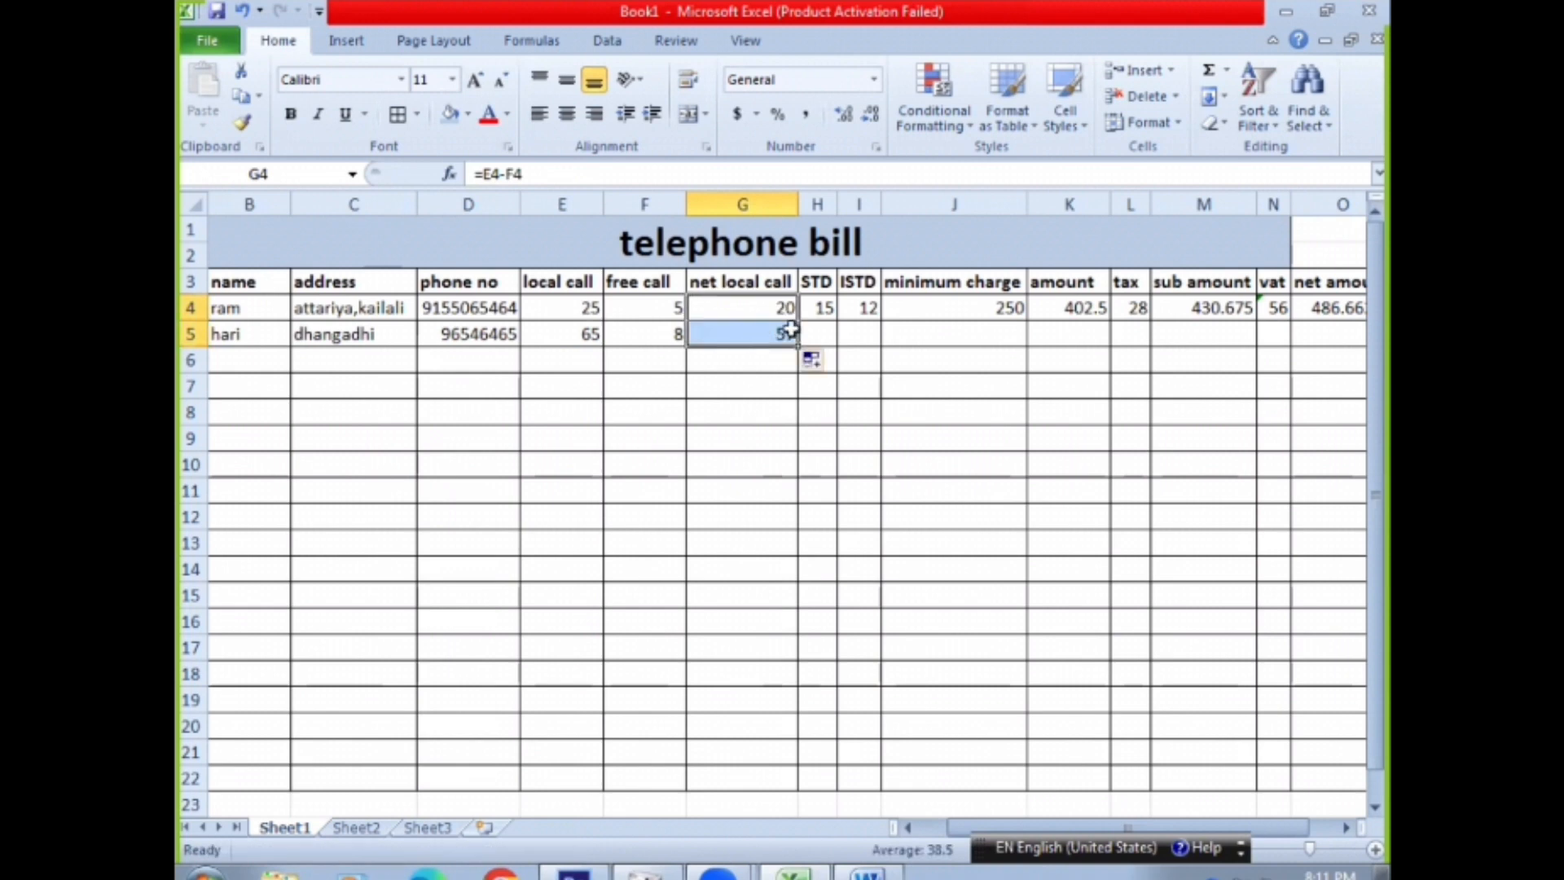
click(821, 330)
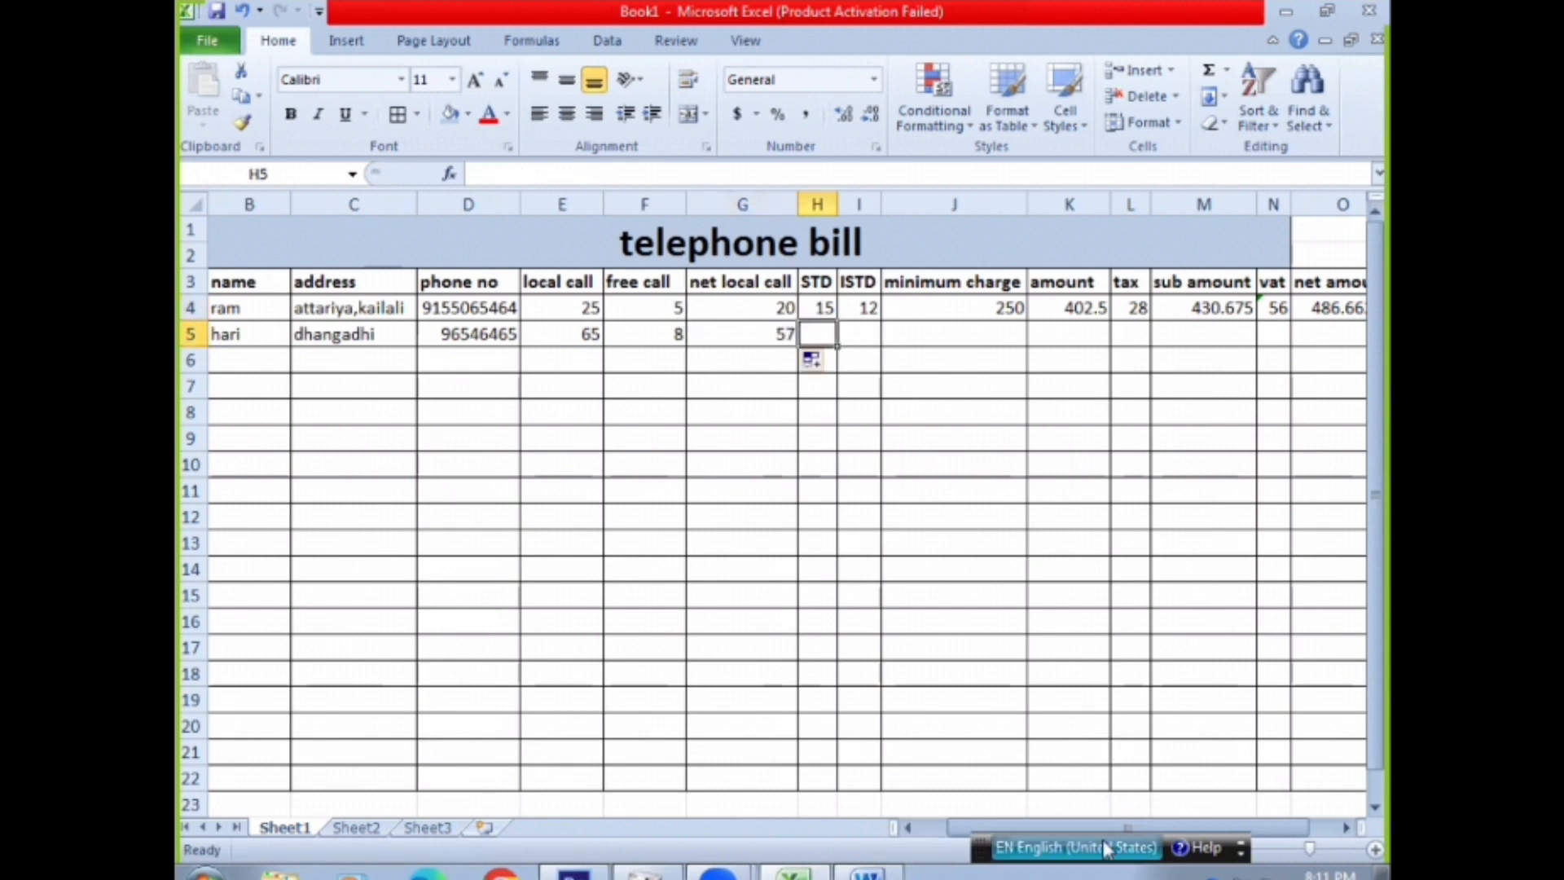
drag(1080, 828, 1128, 831)
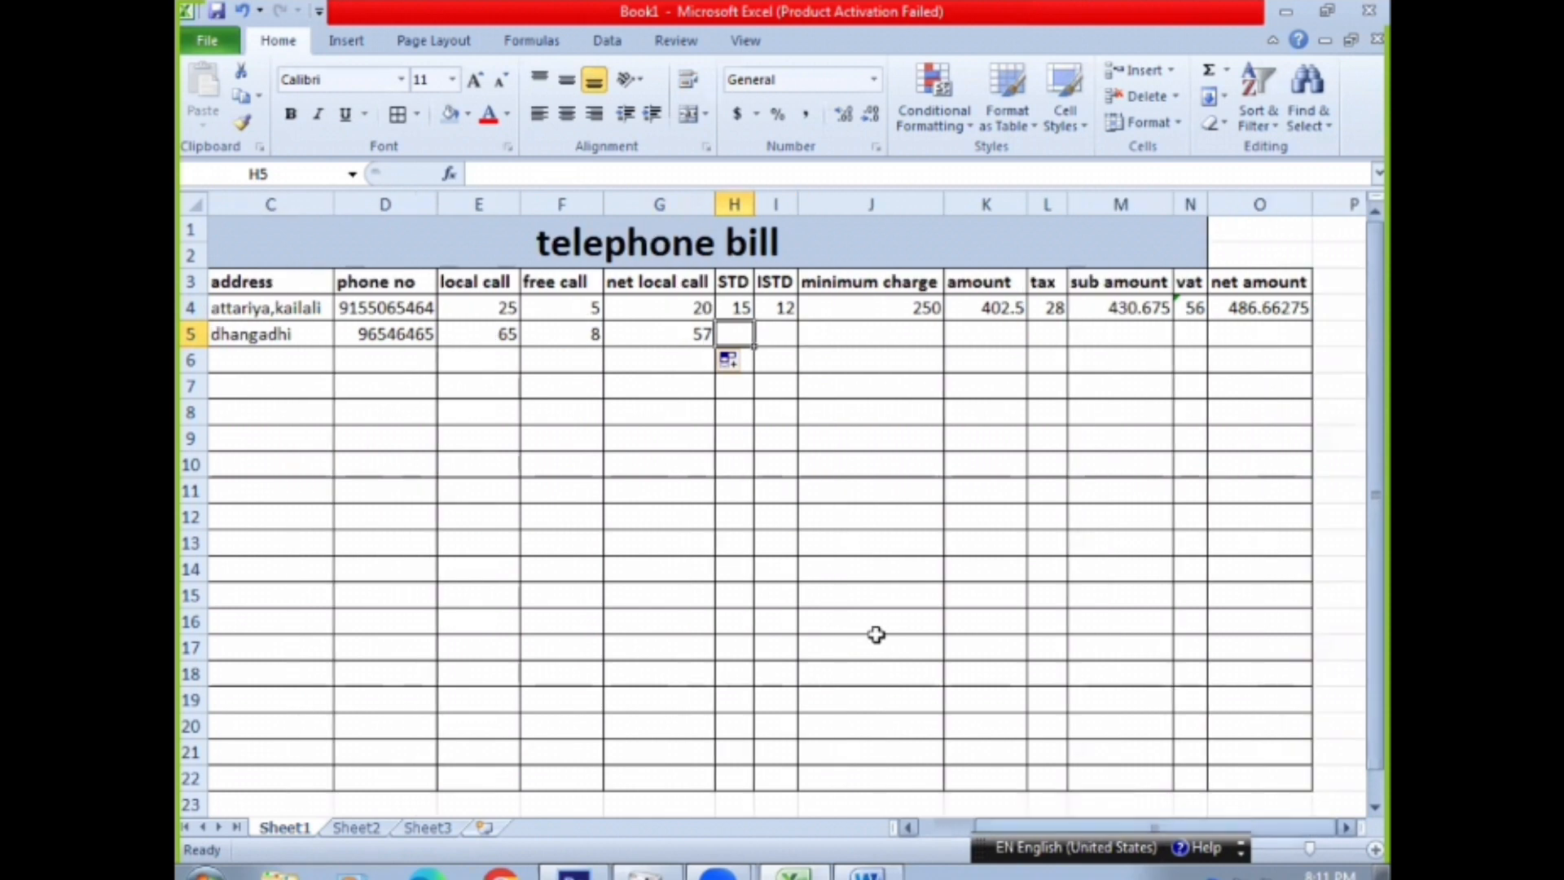
text(35)
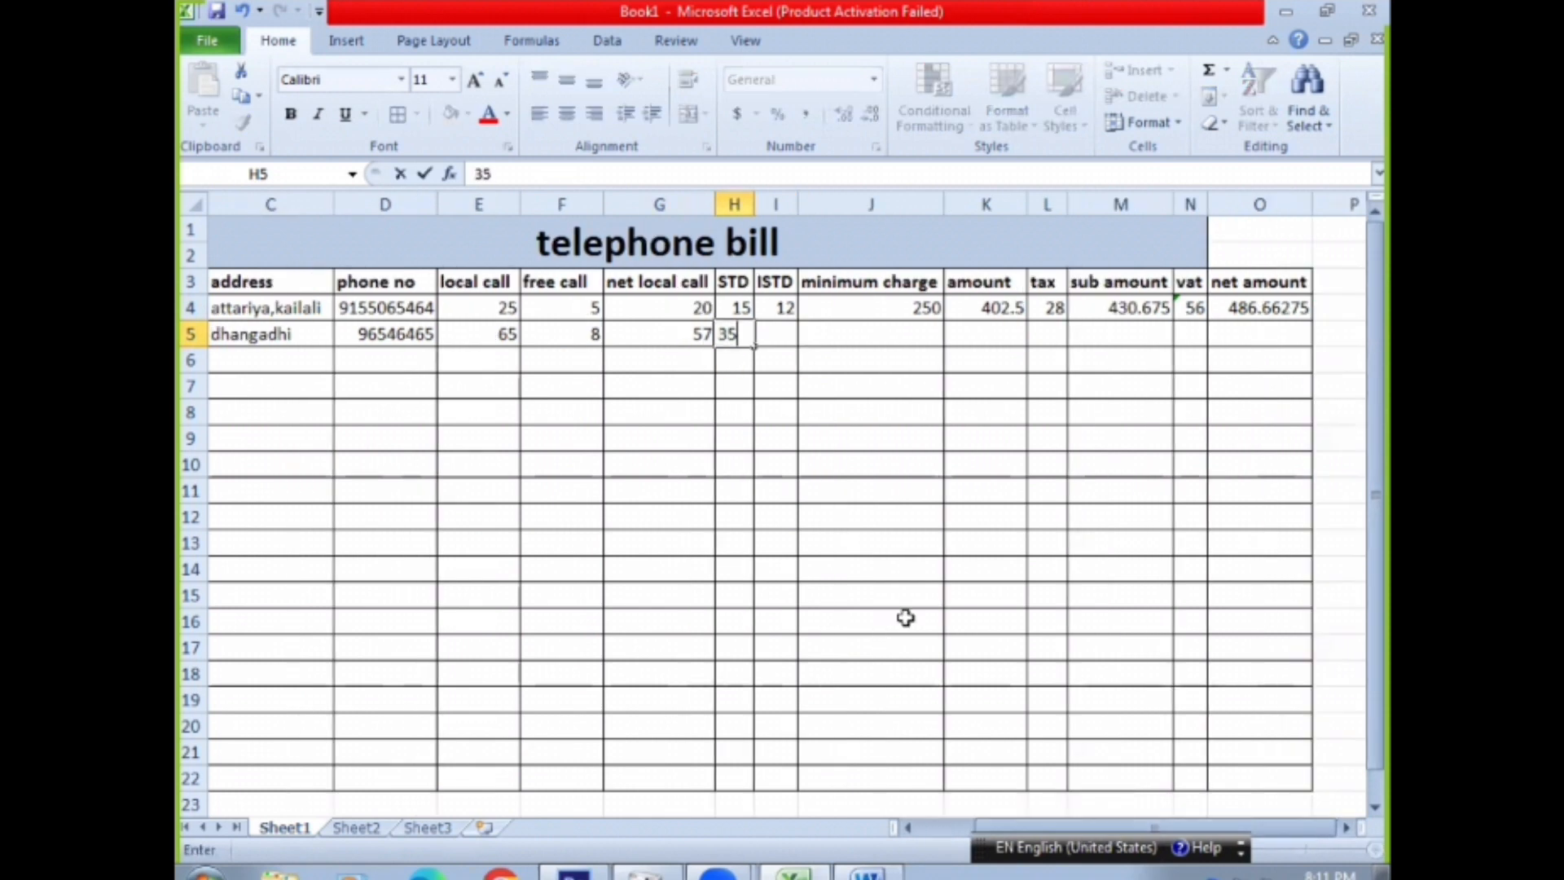
click(766, 345)
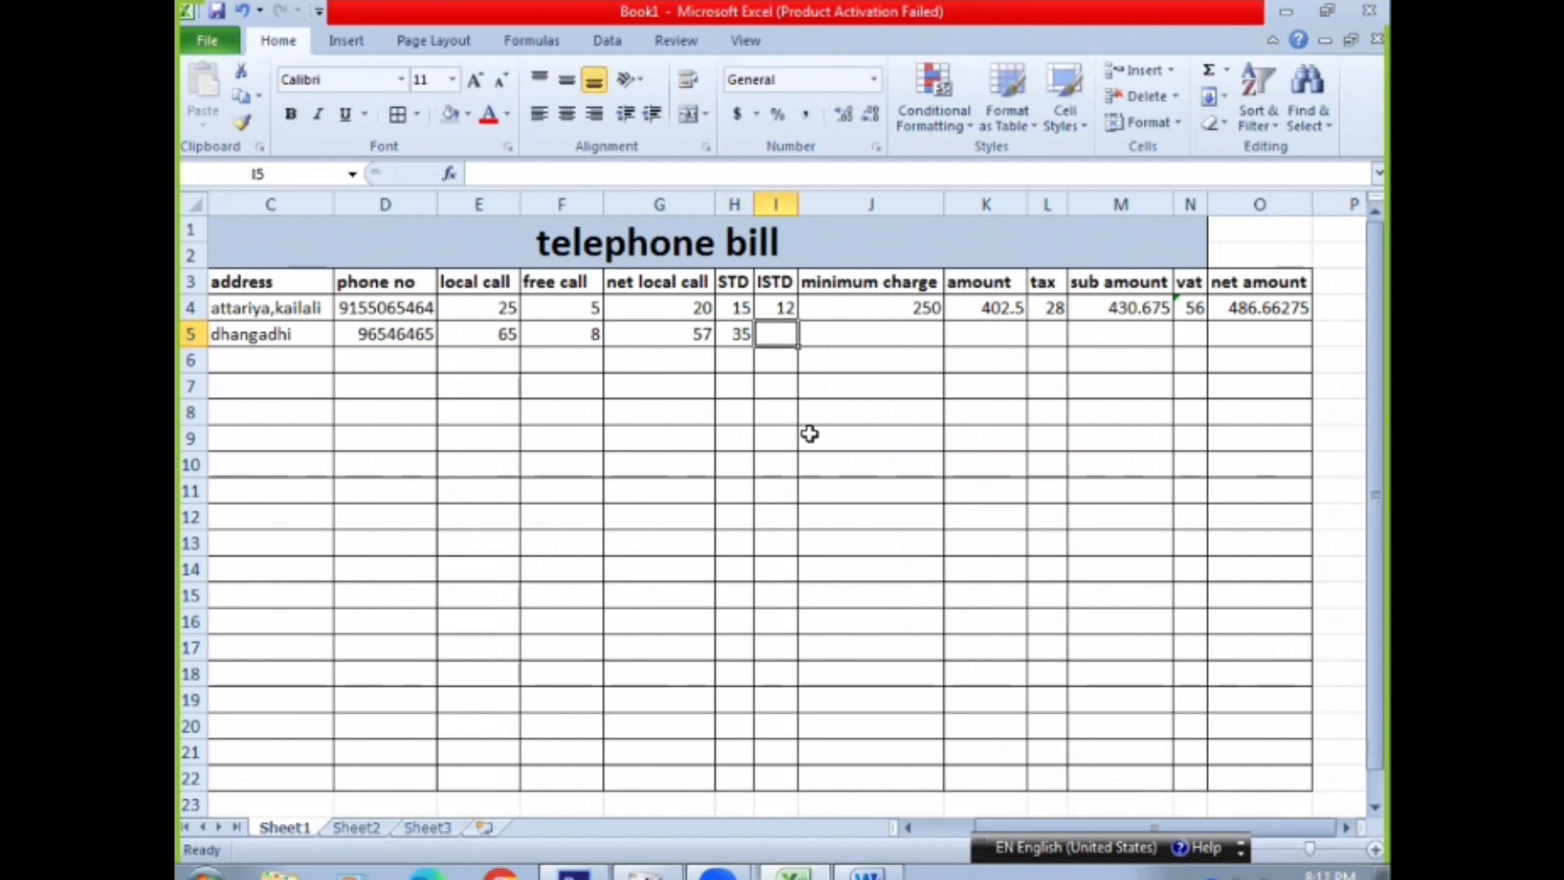
text(25)
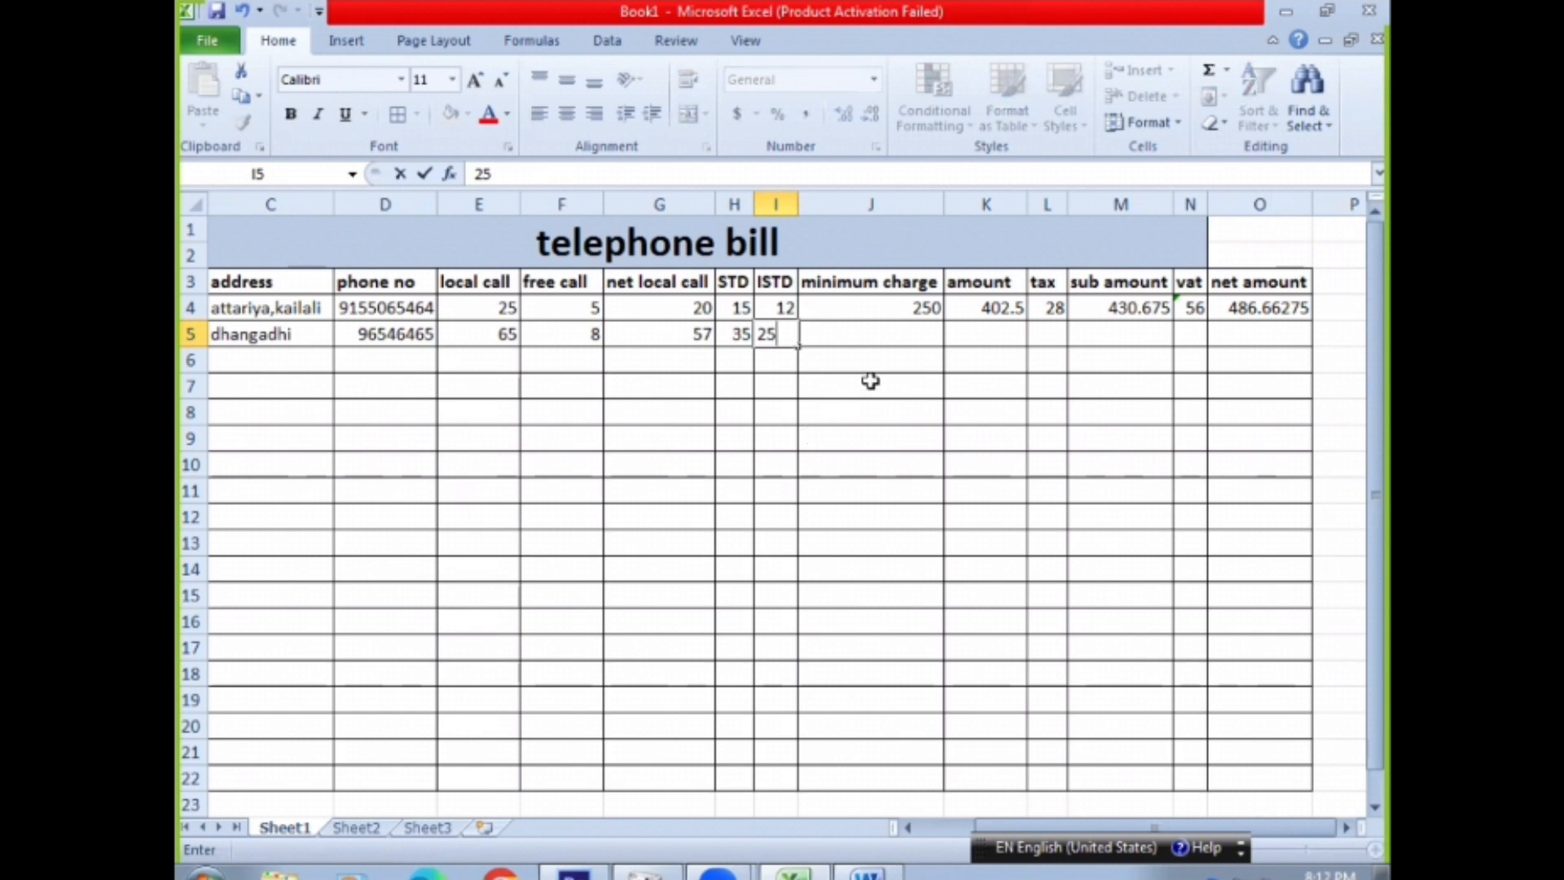
click(845, 334)
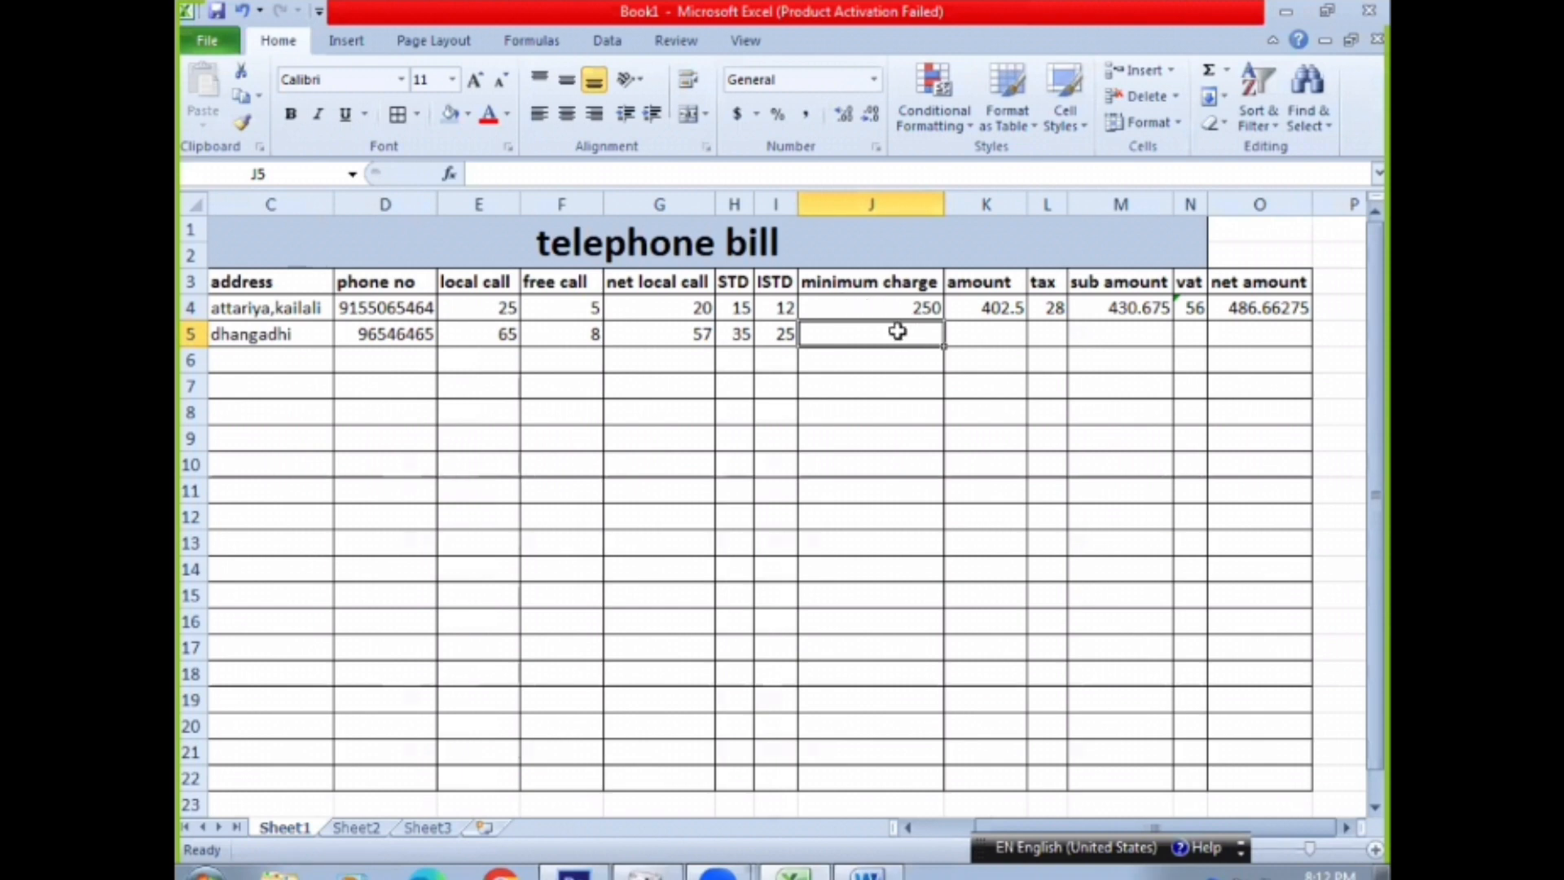
text(2)
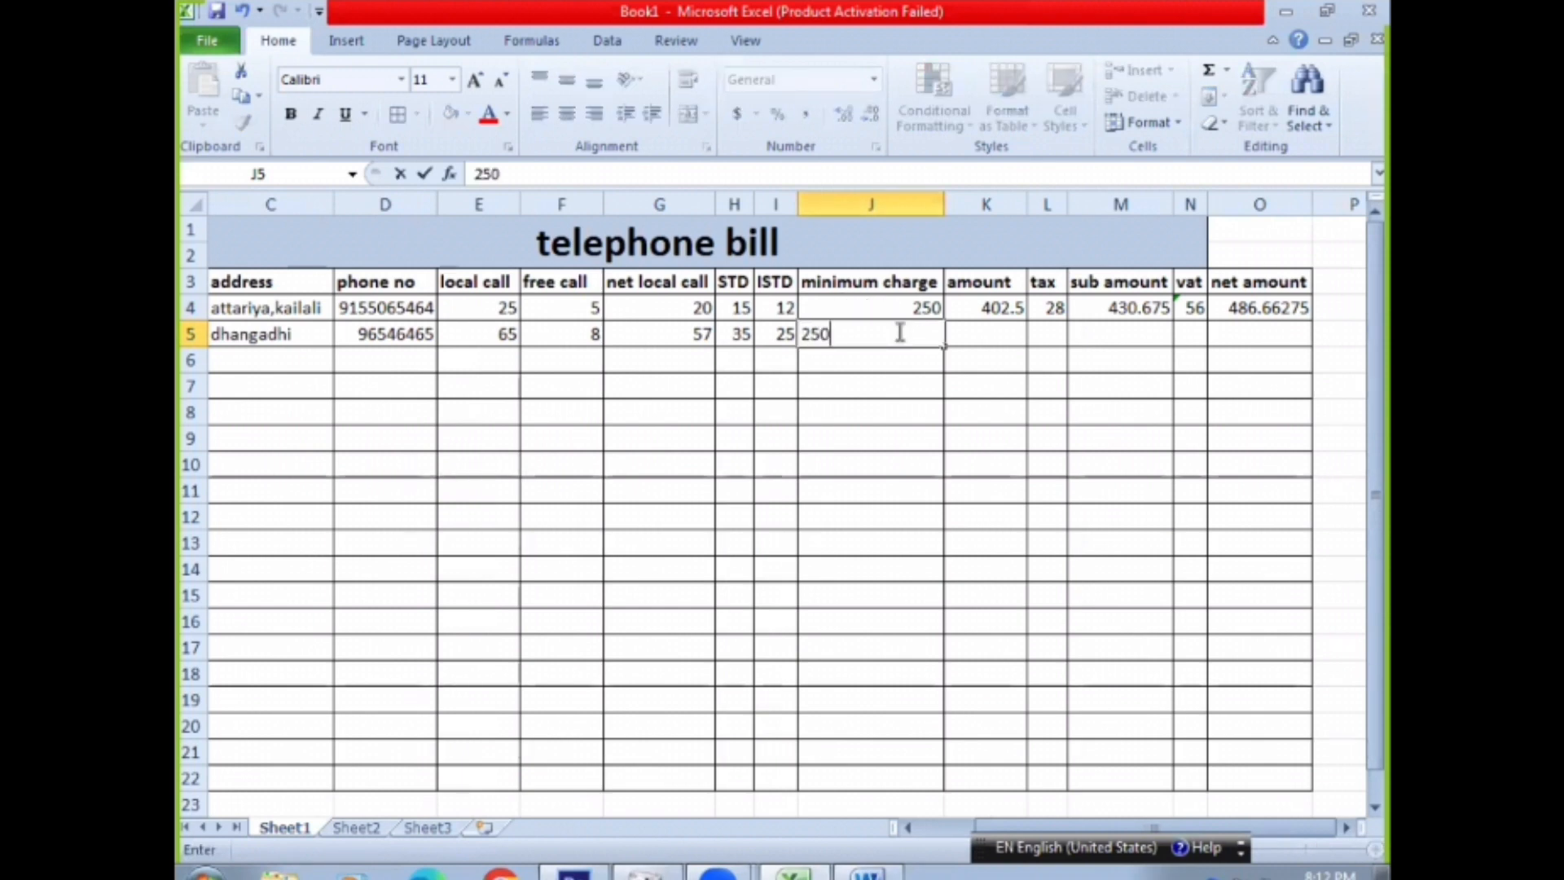
text(50)
Fill the amount, tax, sub amount, VAT and net amount formulas from row 4 down to row 5
click(982, 316)
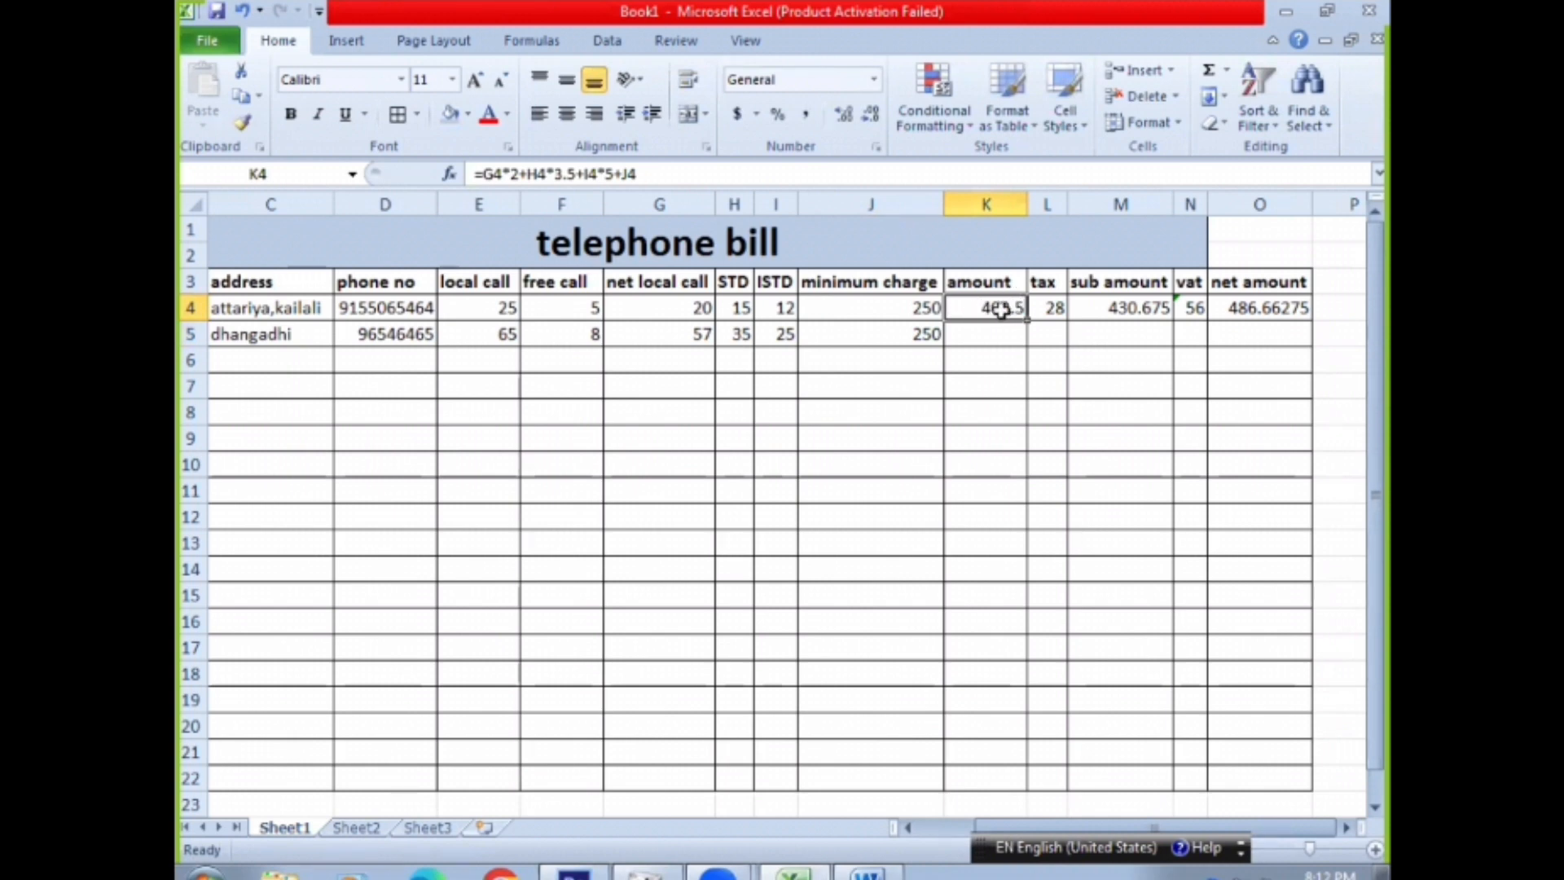
drag(1027, 322, 1065, 349)
click(1051, 312)
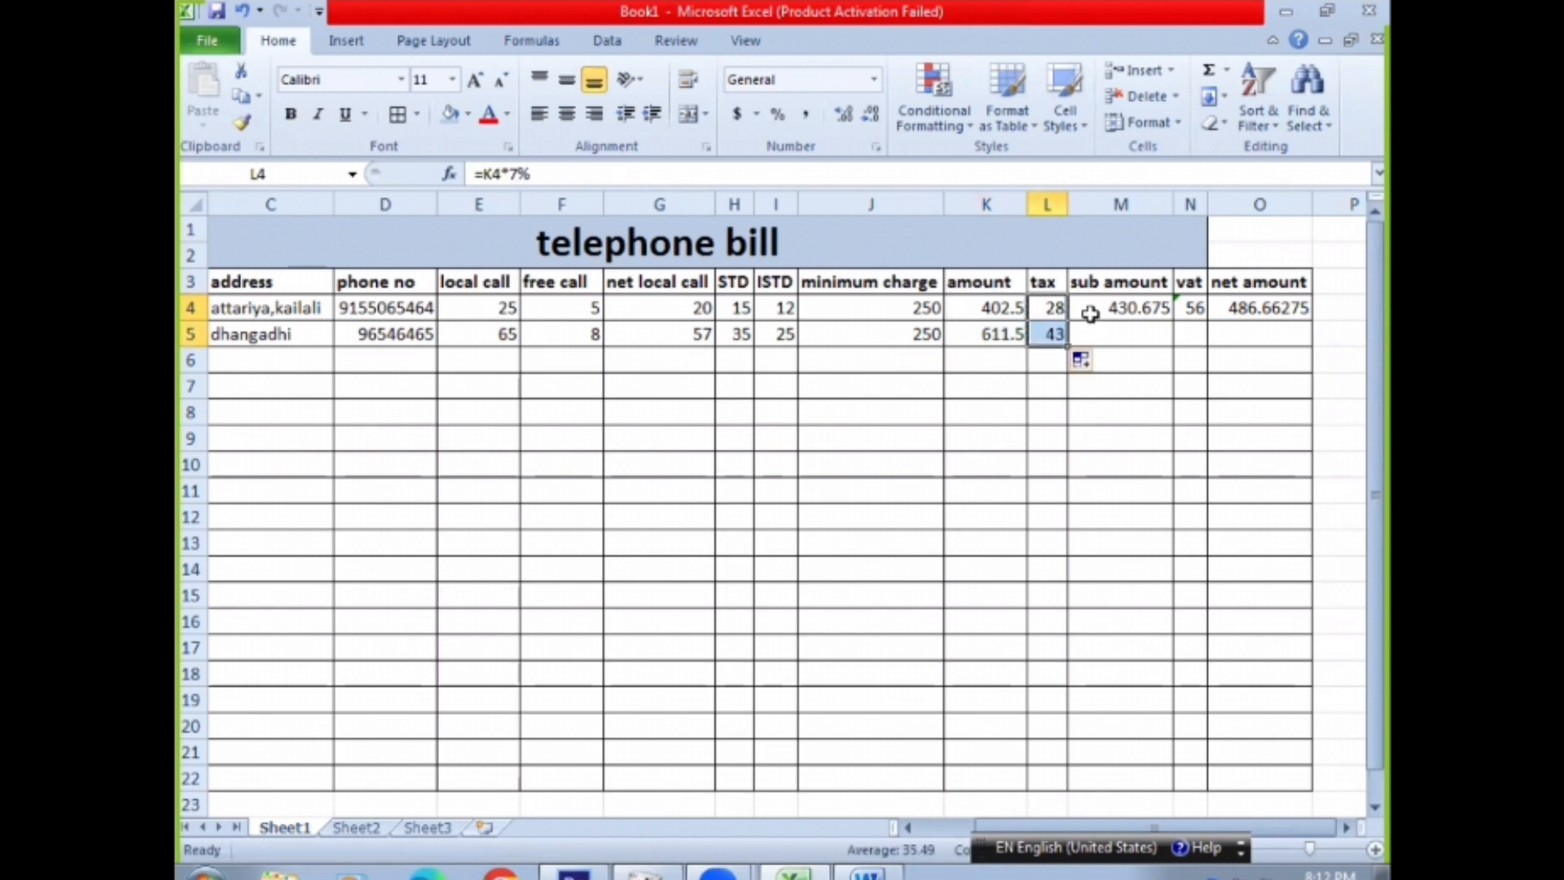
click(1087, 316)
drag(1162, 317, 1244, 303)
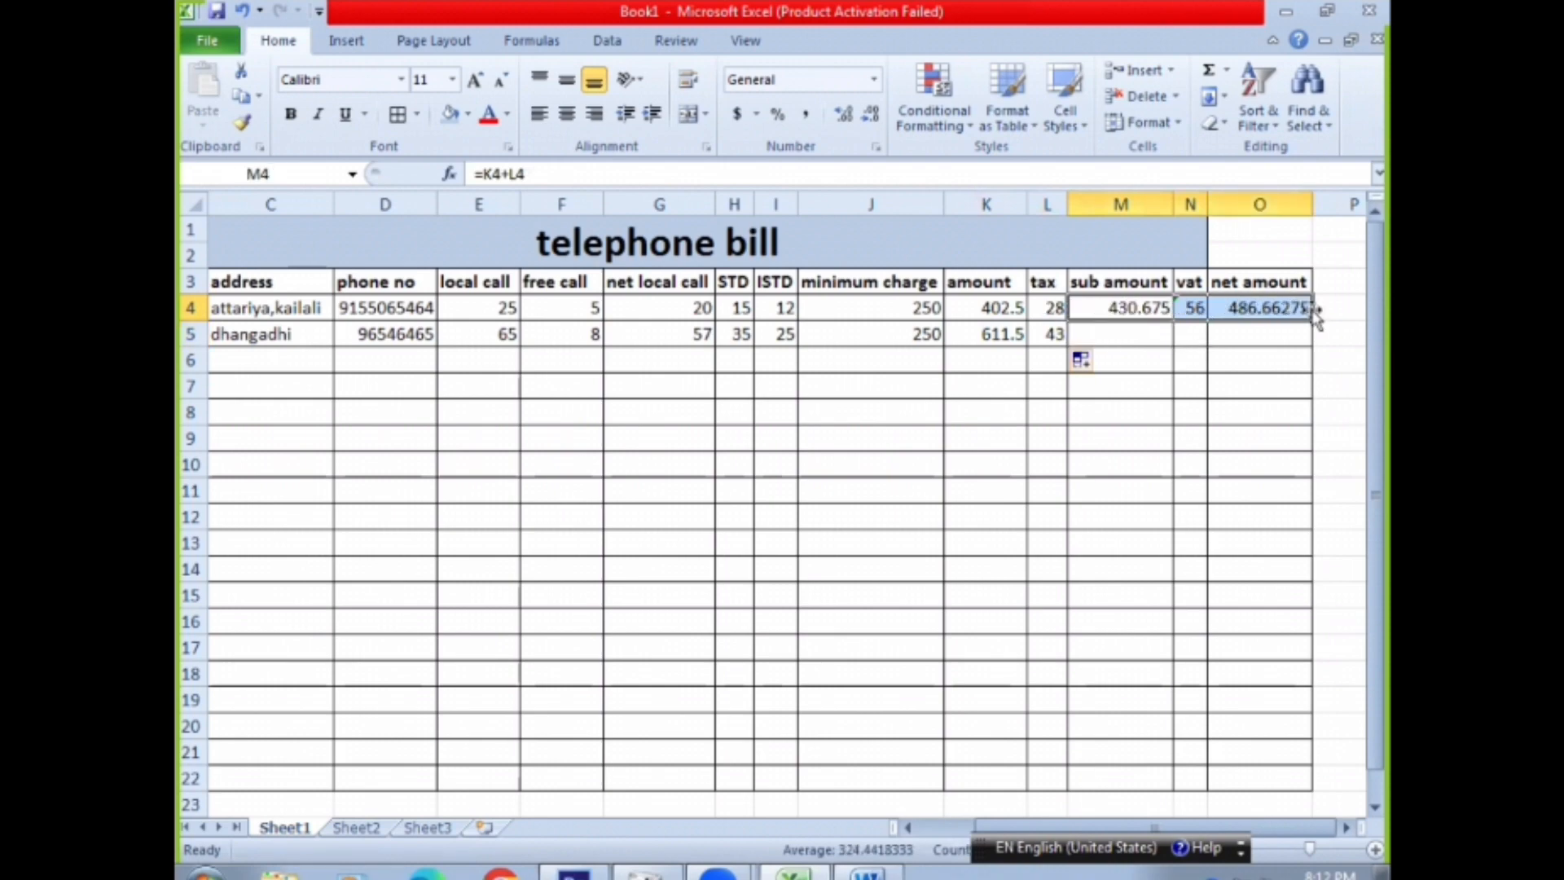
drag(1311, 321, 1303, 339)
click(1096, 383)
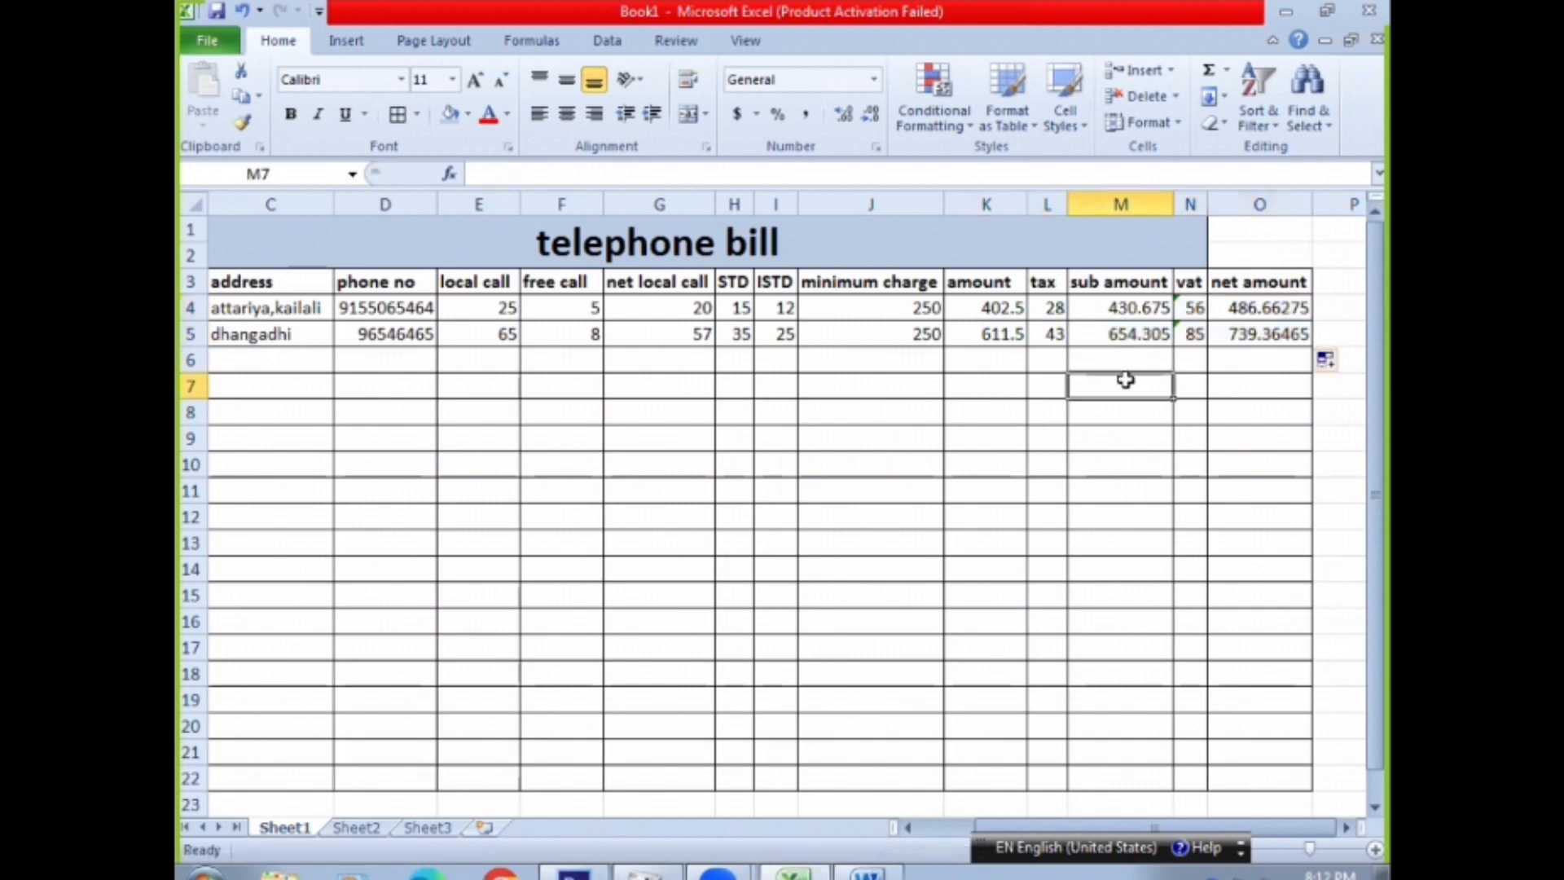